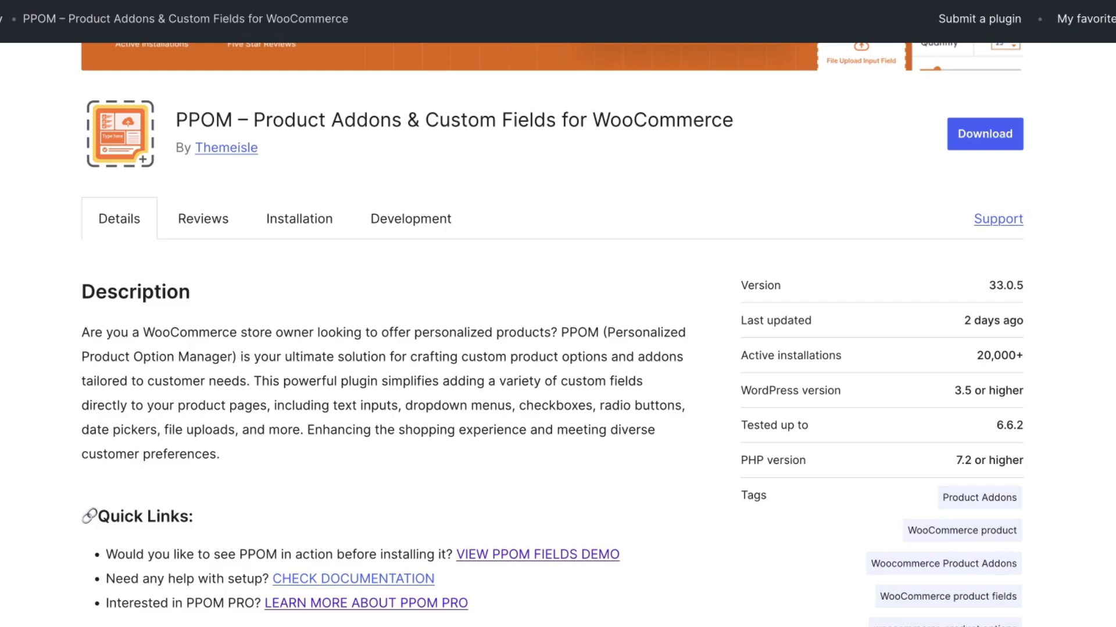
Read through the PPOM plugin description, covering the free input types, free features and PPOM PRO inputs.
scroll(552, 334, down, 1)
scroll(549, 335, down, 10)
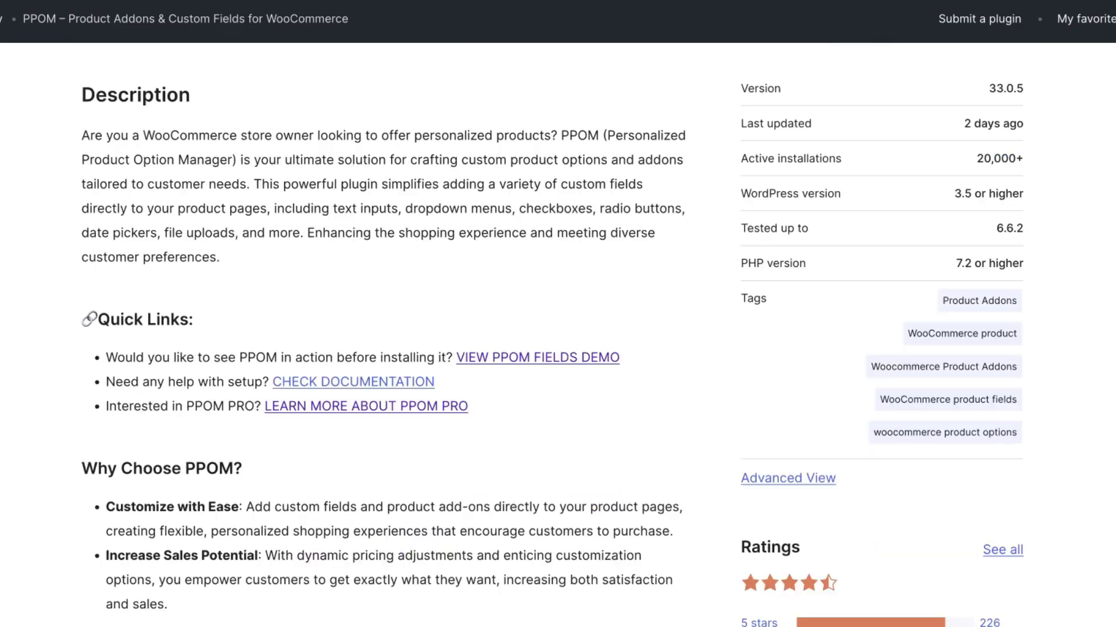
scroll(549, 335, down, 2)
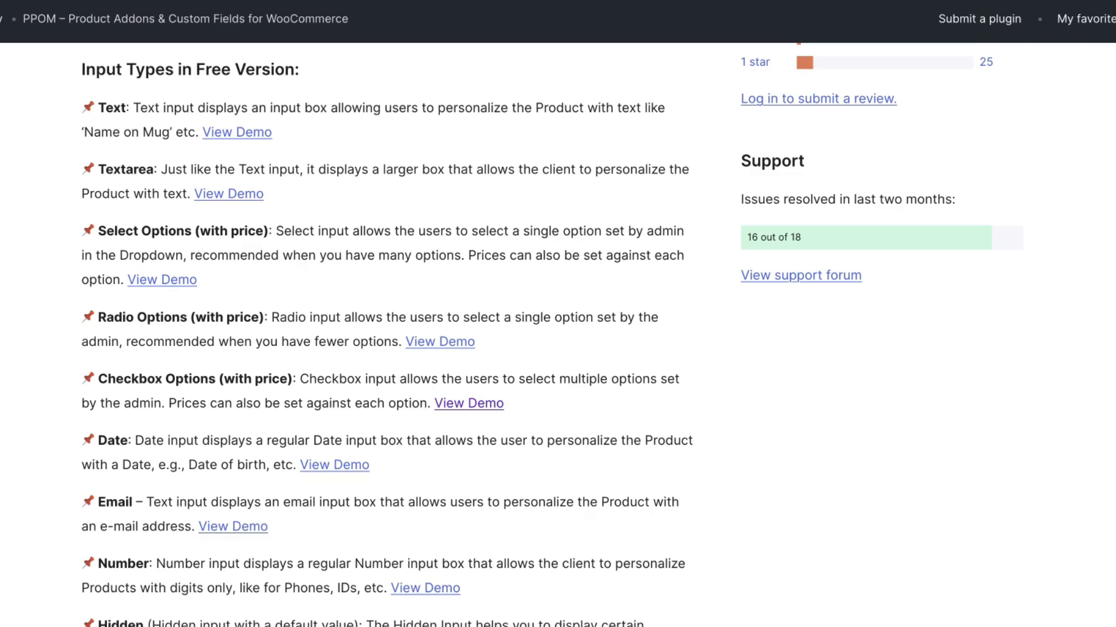
scroll(12, 335, down, 3)
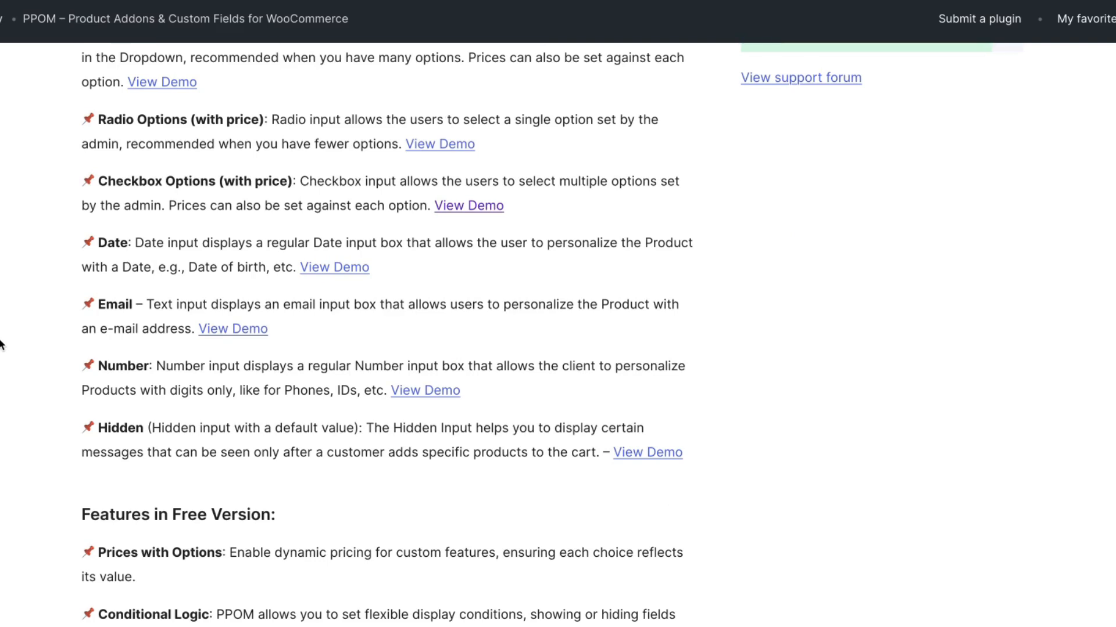
scroll(2, 344, down, 6)
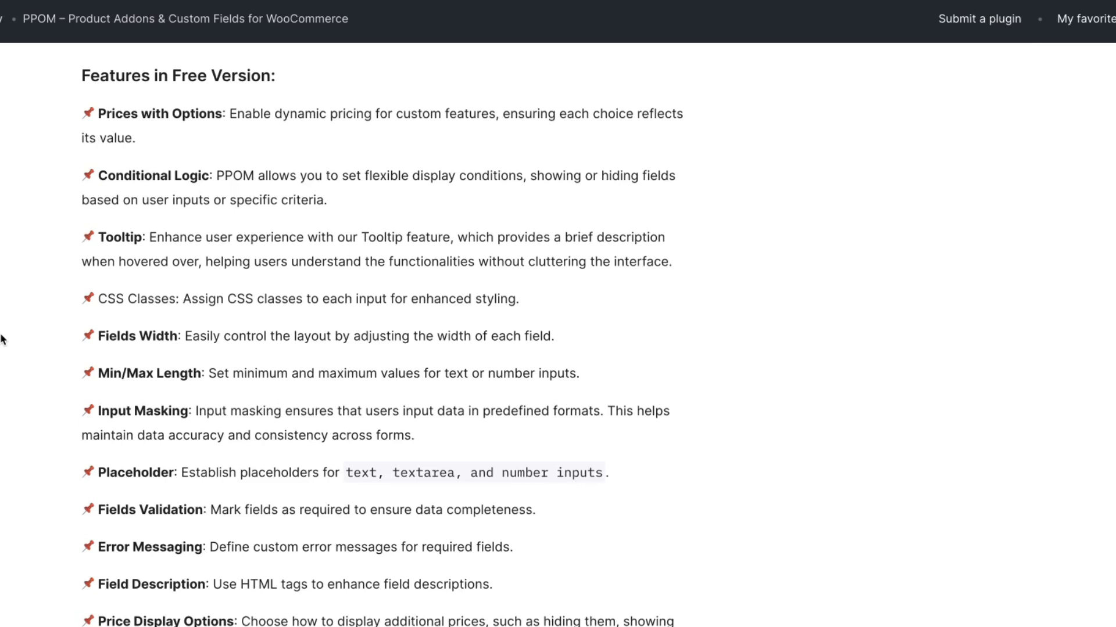
scroll(2, 340, down, 10)
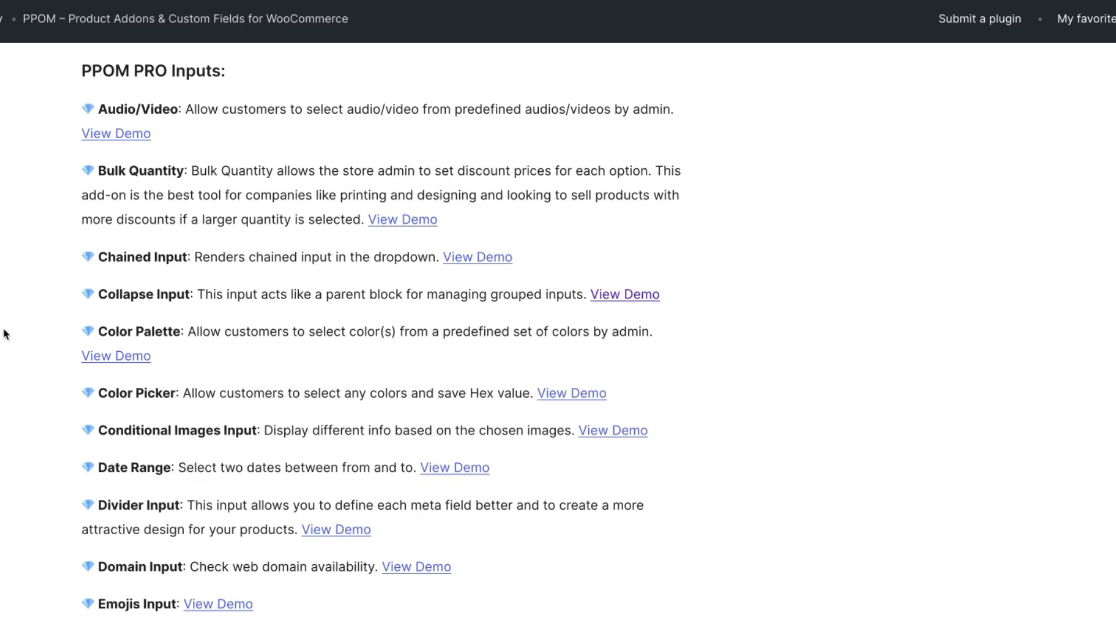
scroll(6, 335, down, 2)
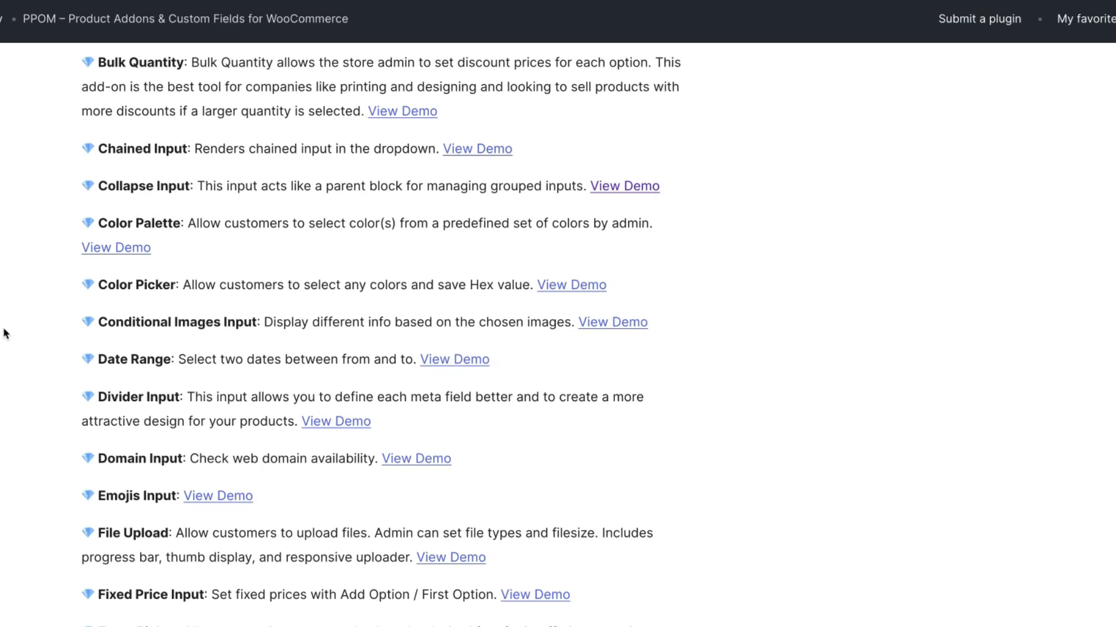
scroll(6, 334, down, 1)
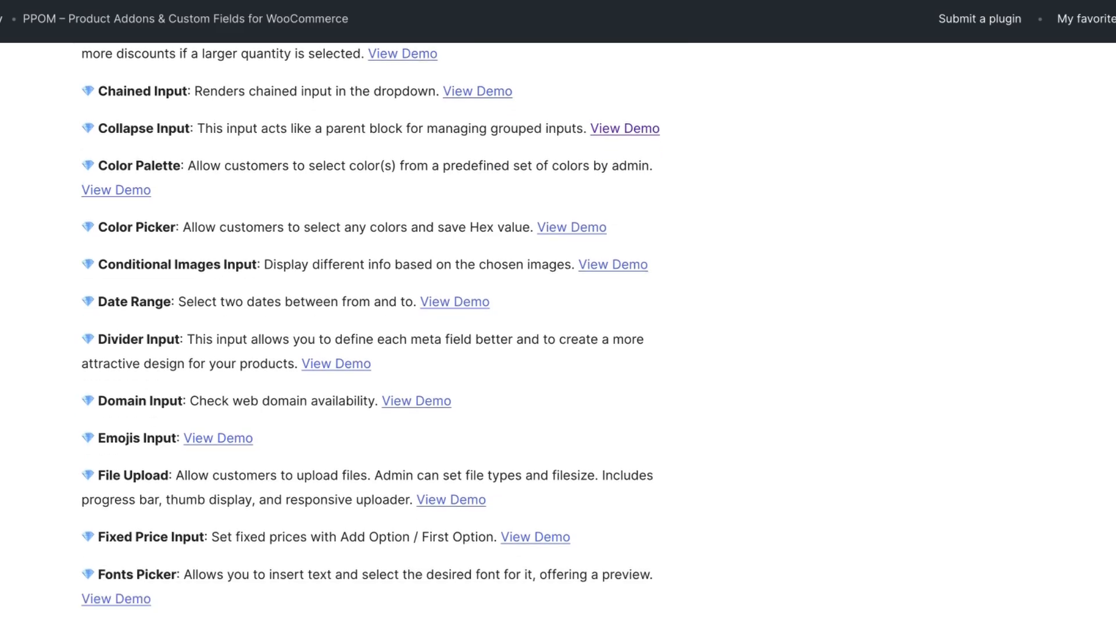
scroll(370, 332, down, 3)
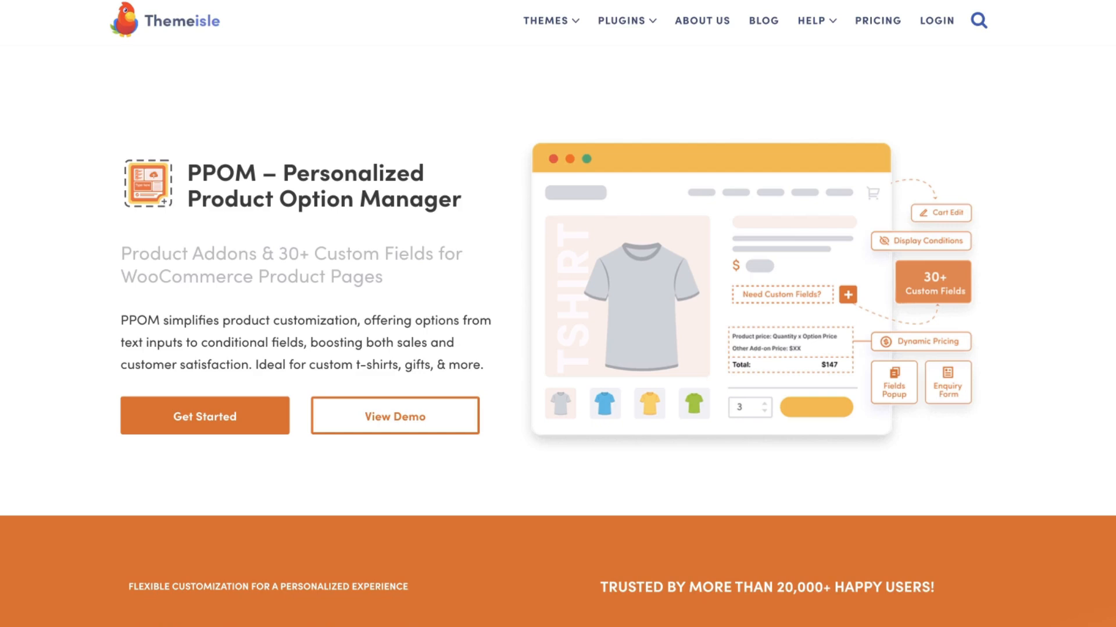
Open the PPOM demo shop from the Themeisle plugin page and go to the Basic Texter Input cap product.
scroll(557, 313, down, 1)
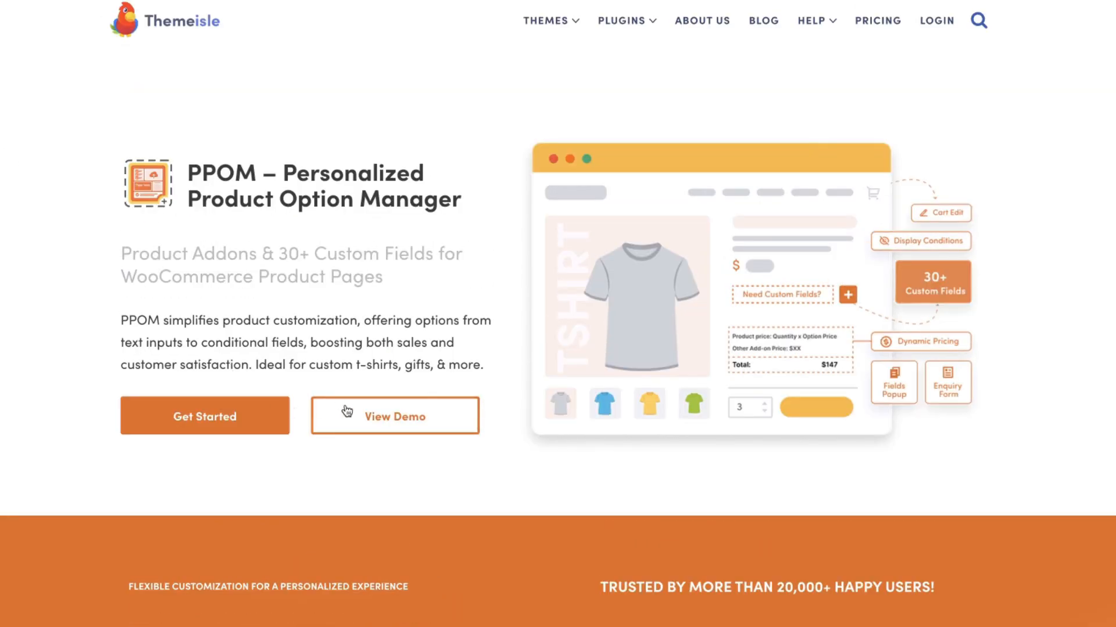
click(400, 410)
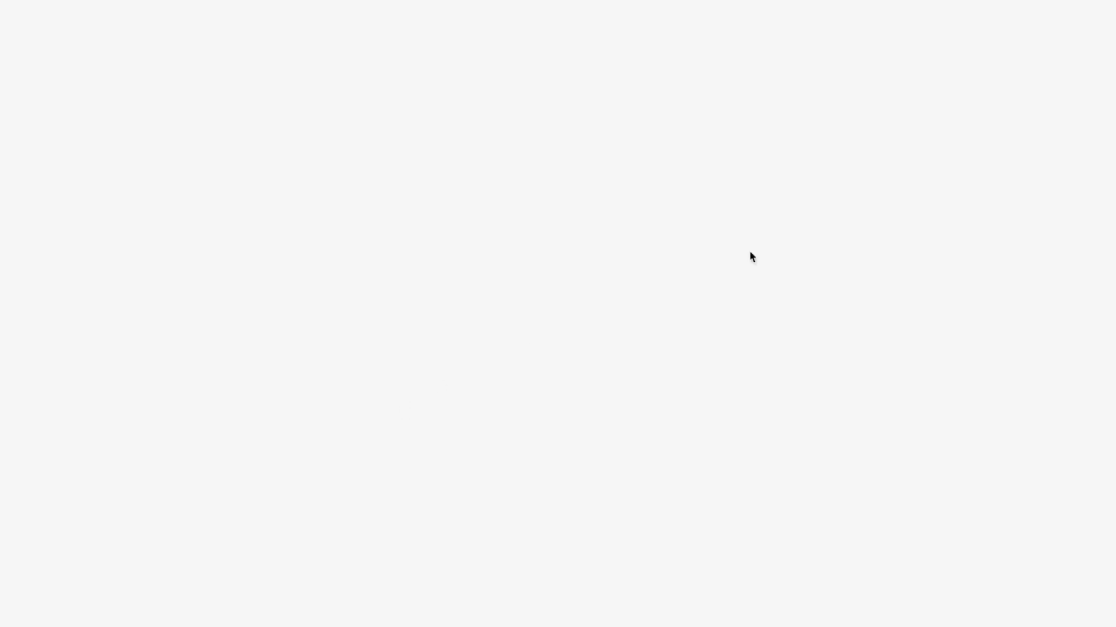
scroll(110, 242, down, 20)
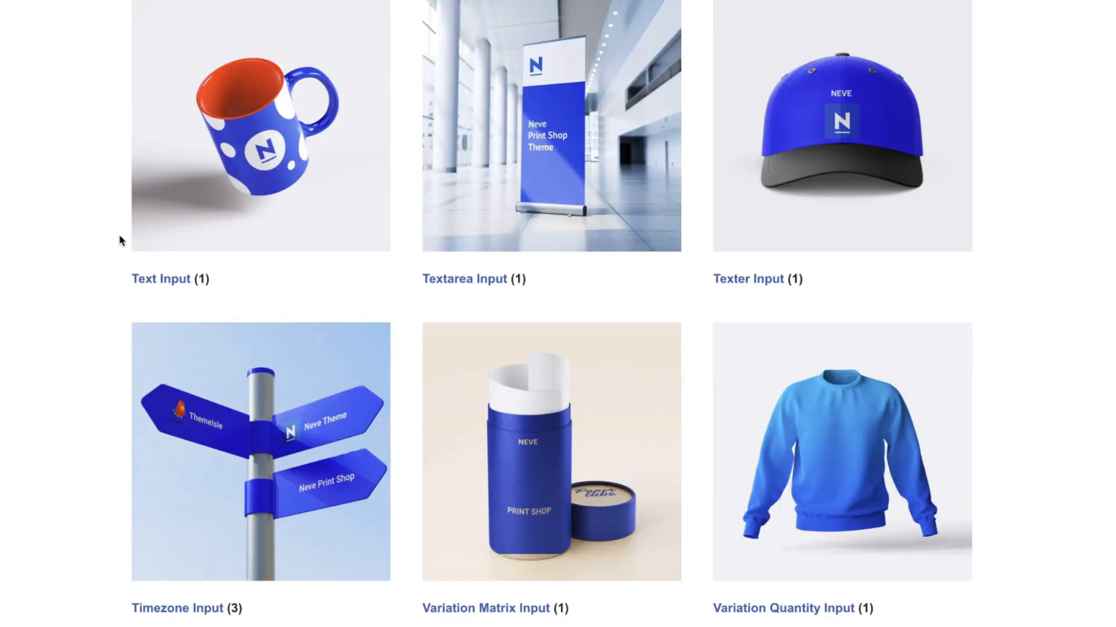
click(808, 168)
click(326, 324)
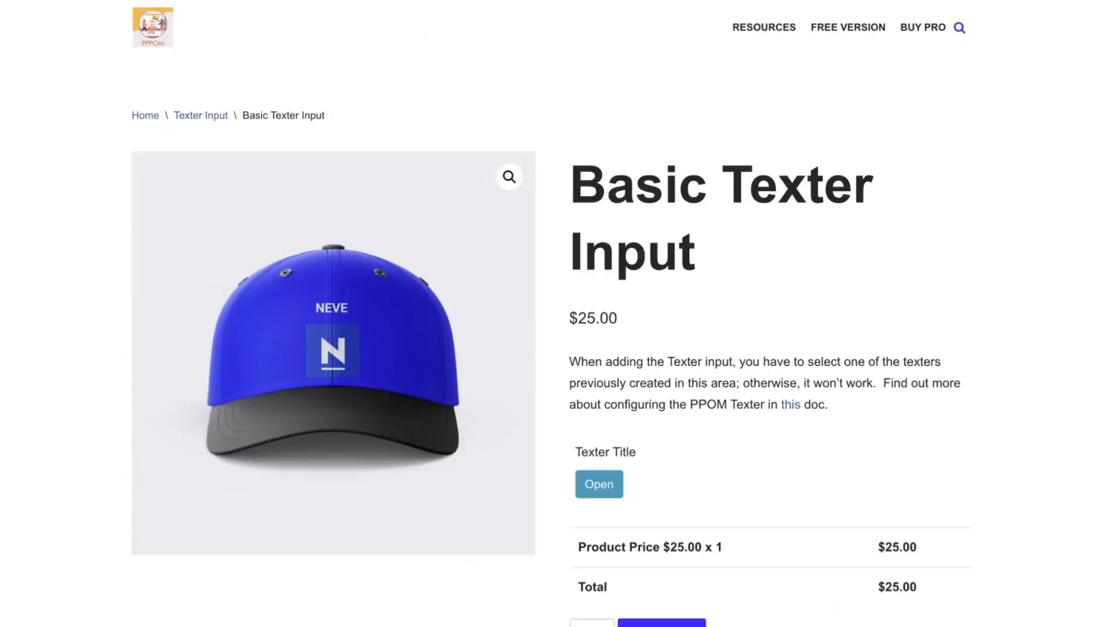
Open the cap's texter preview and enter "Hello" in the text box left of the logo.
click(610, 484)
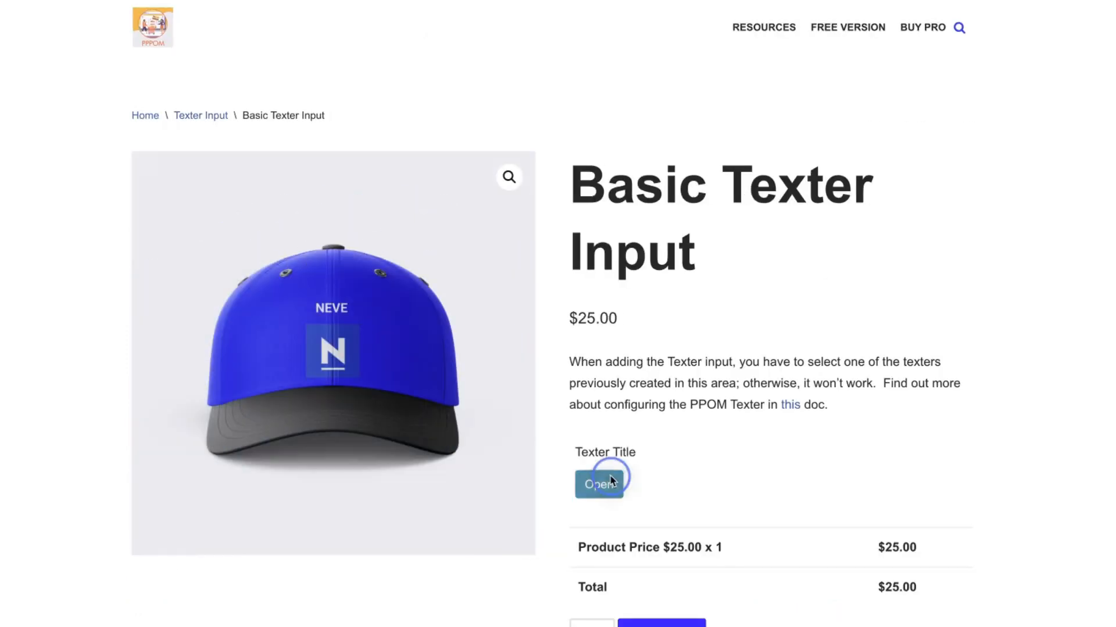
click(470, 353)
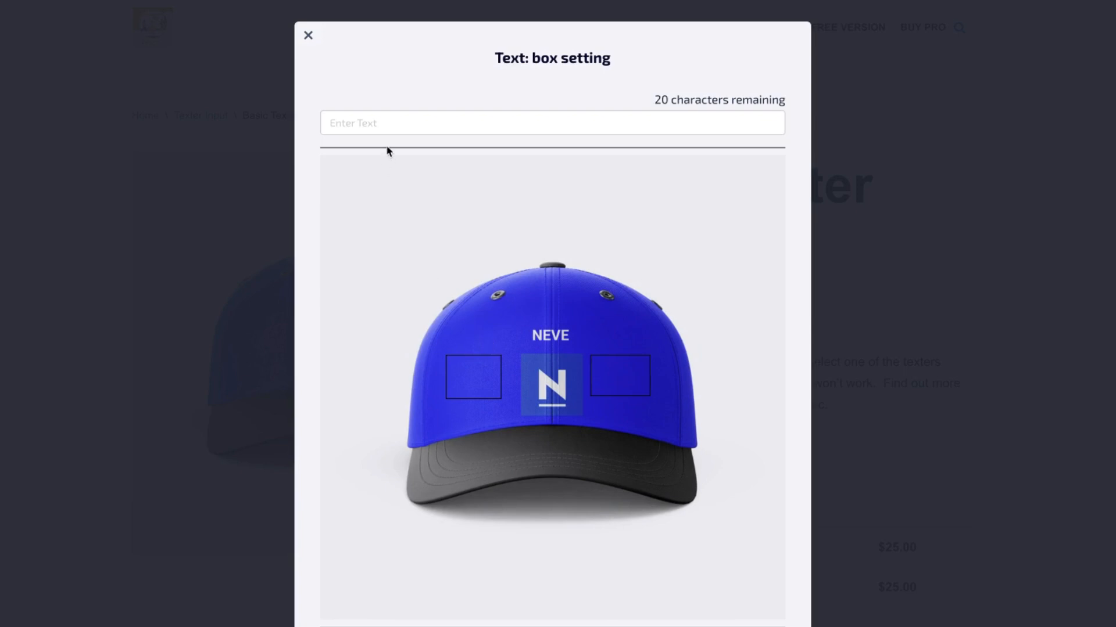
click(410, 122)
text(Hello)
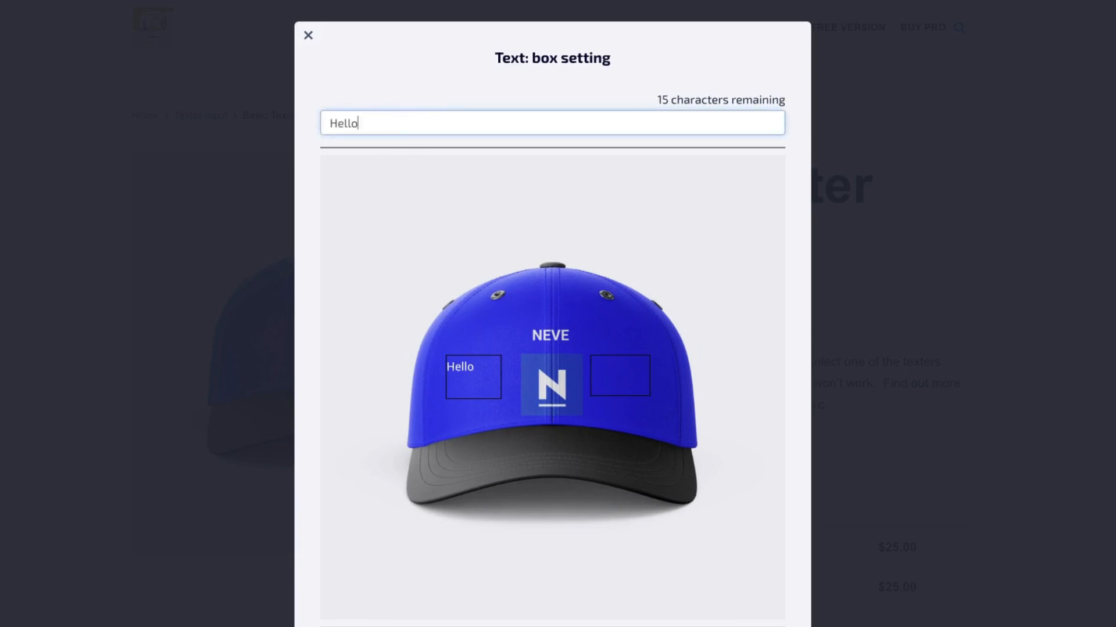
Enter "Aloha" in the text box right of the cap's logo, save the personalization and add the cap to the cart.
click(611, 369)
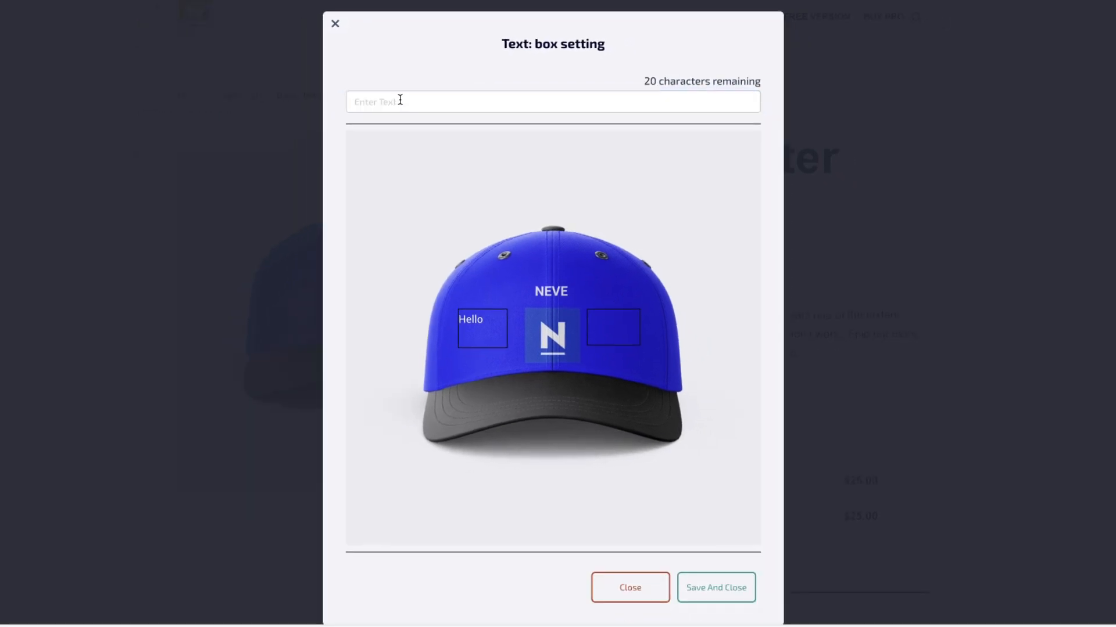
click(400, 101)
text(Aloha)
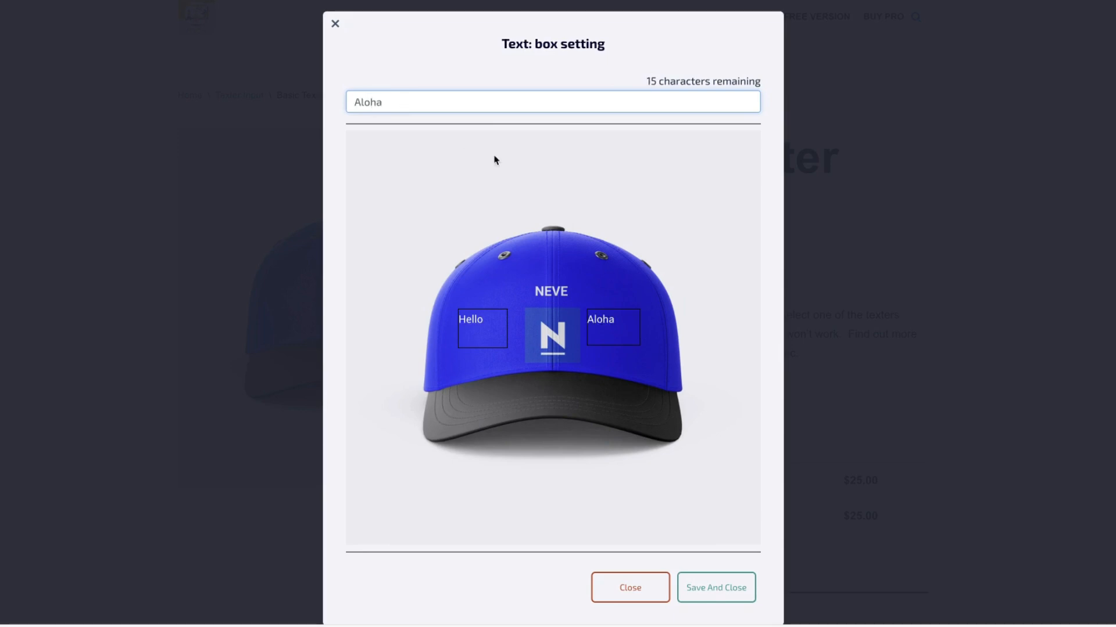
click(635, 163)
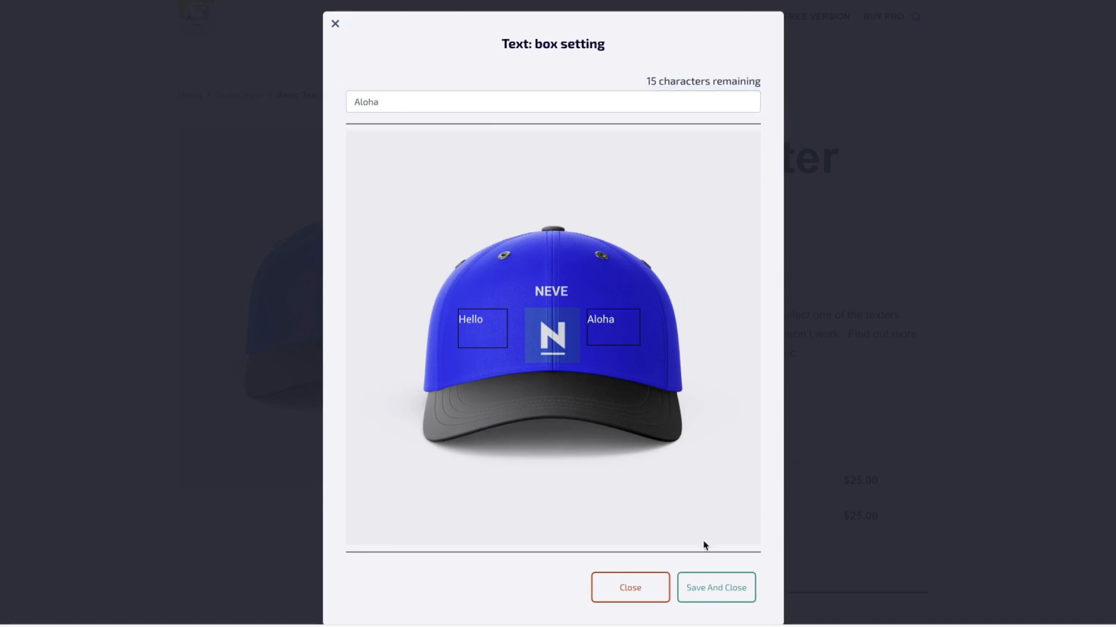
click(716, 587)
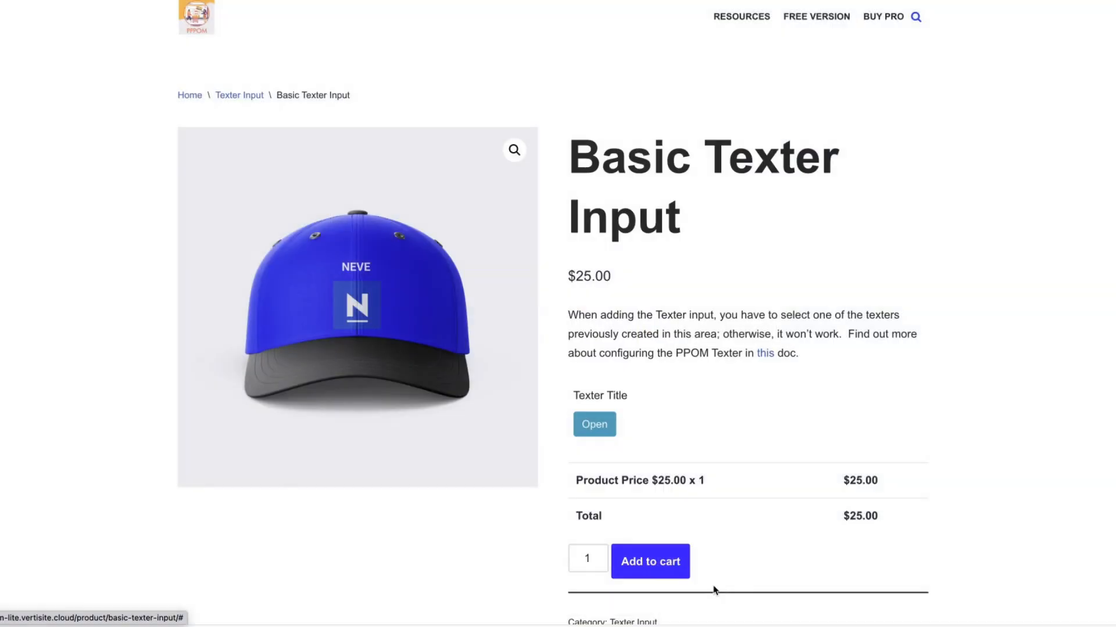
click(661, 563)
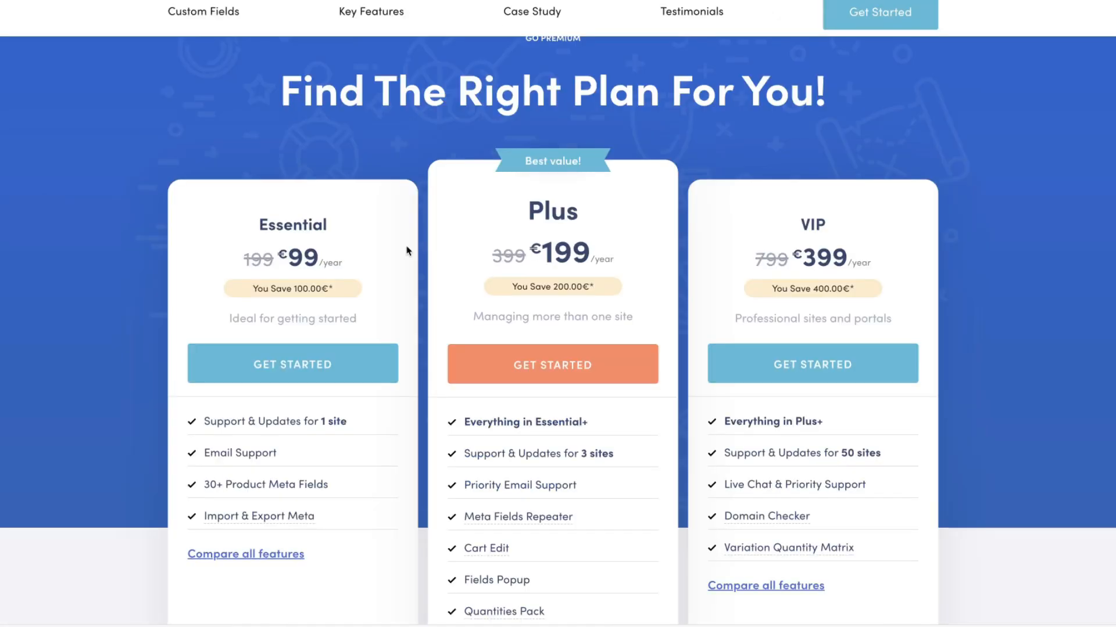
Review the prices and included features of the Essential, Plus and VIP plans.
scroll(408, 252, up, 1)
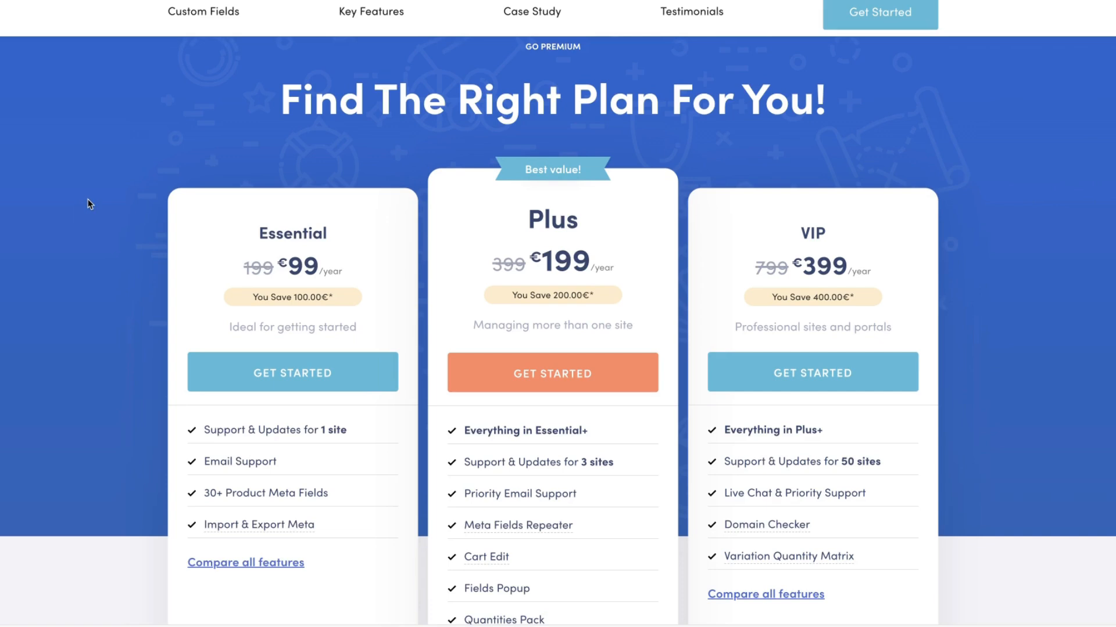
scroll(88, 203, down, 2)
scroll(90, 202, down, 1)
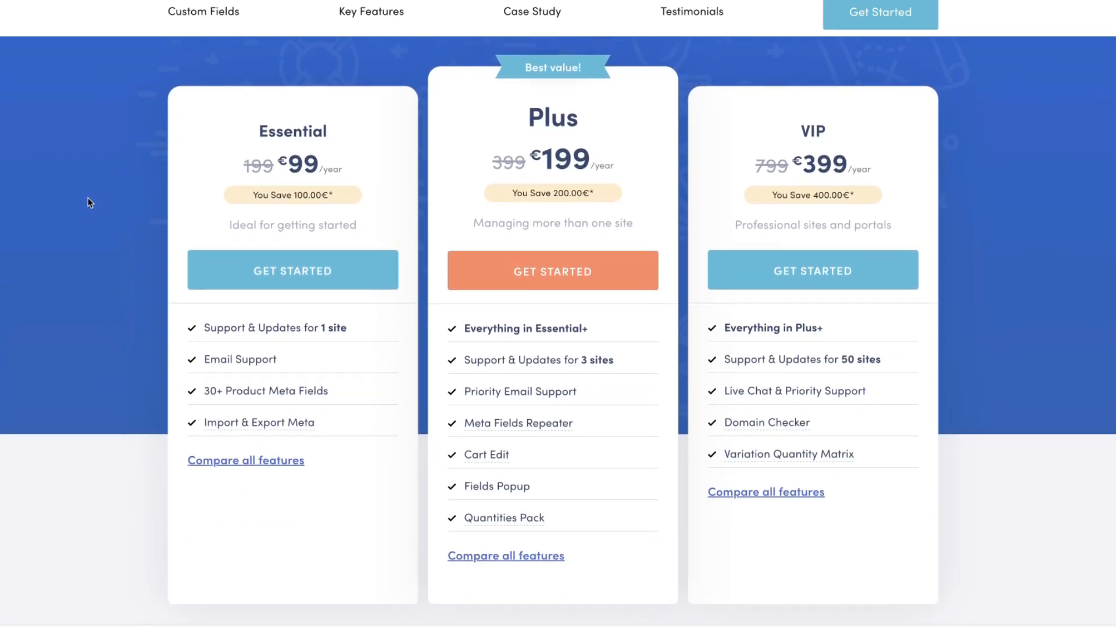
scroll(90, 203, down, 1)
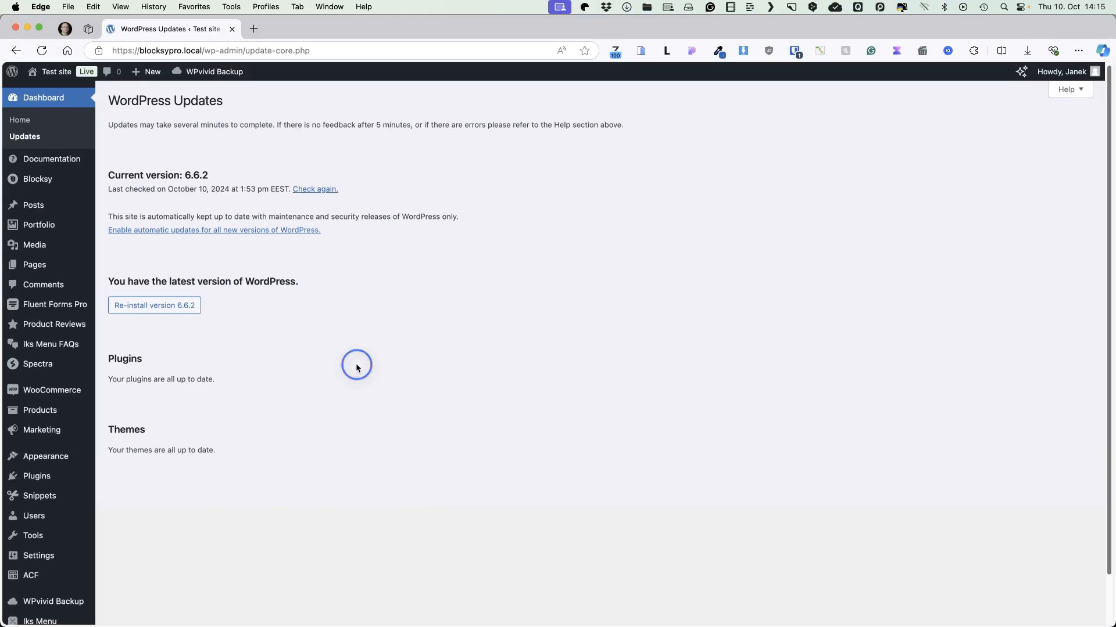
Open the PPOM Settings section of the WooCommerce settings in the WordPress admin.
mouse_move(52, 390)
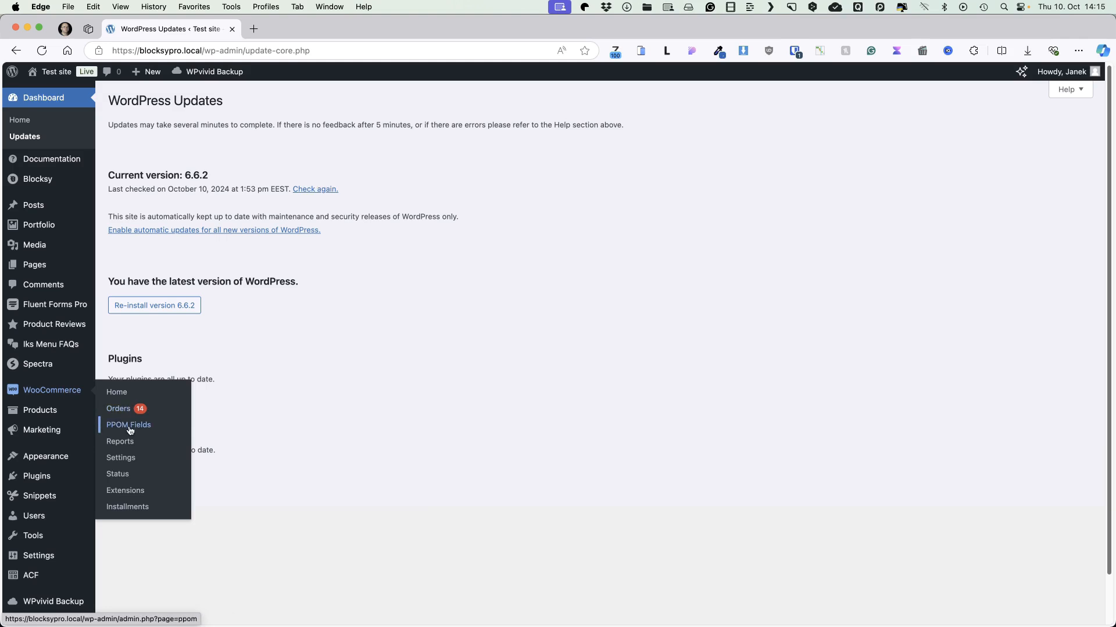
click(119, 459)
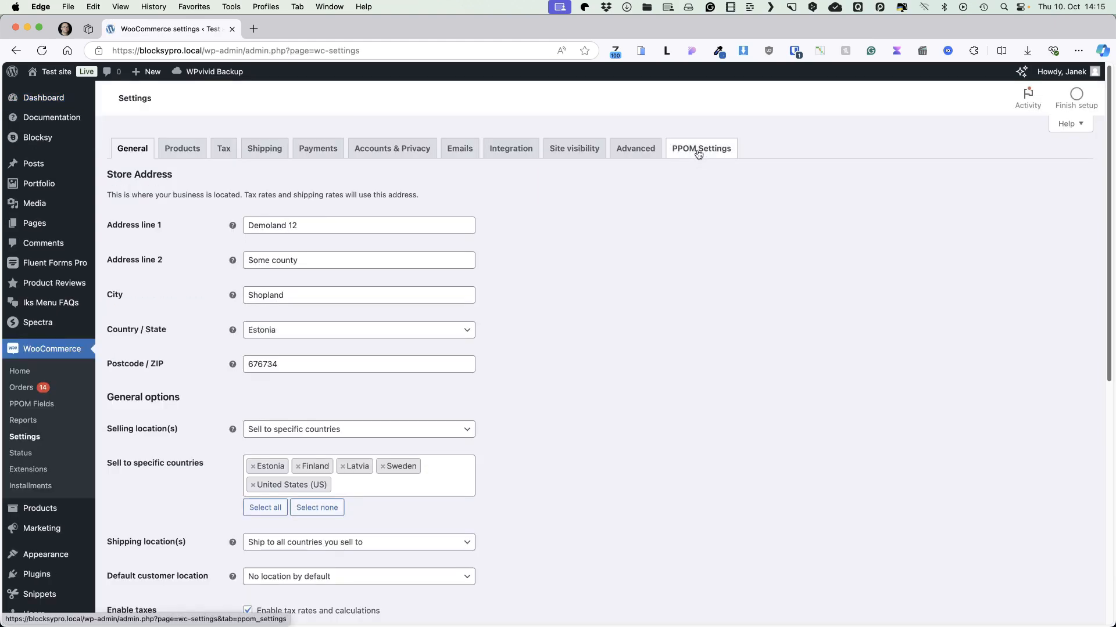
click(699, 153)
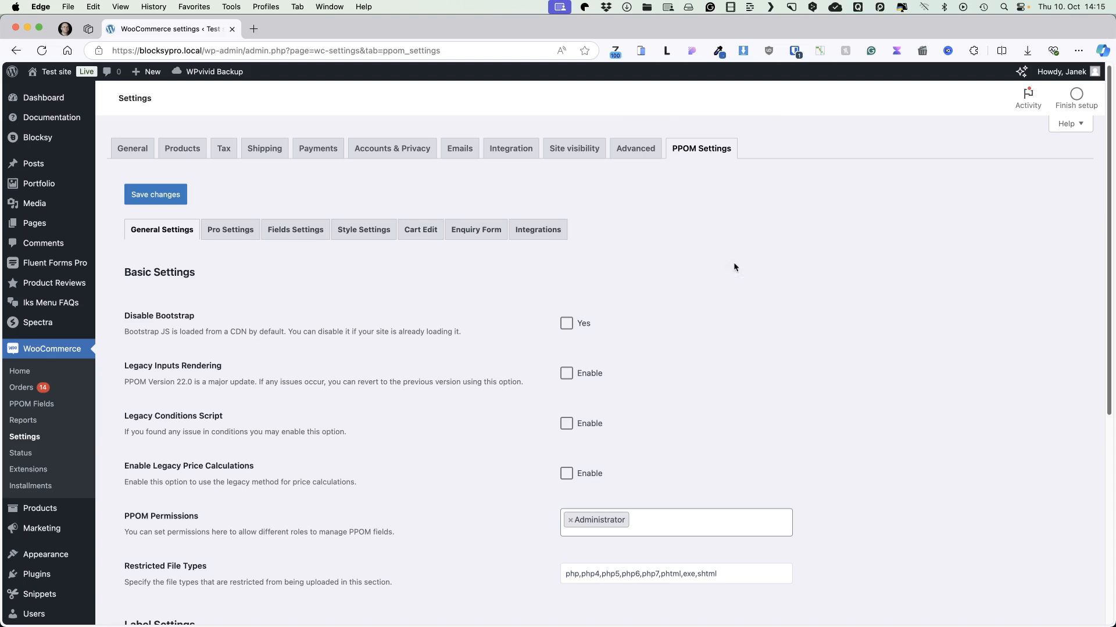
Open the PPOM field groups page, view the list of all PPOM PRO addons and return to the field groups.
click(23, 407)
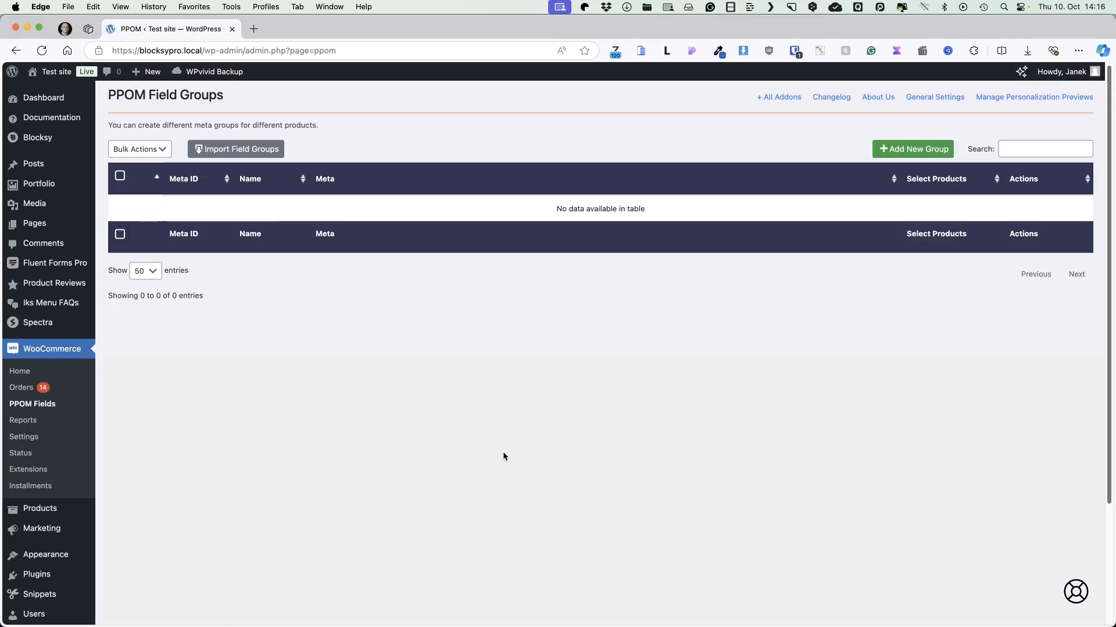
click(782, 98)
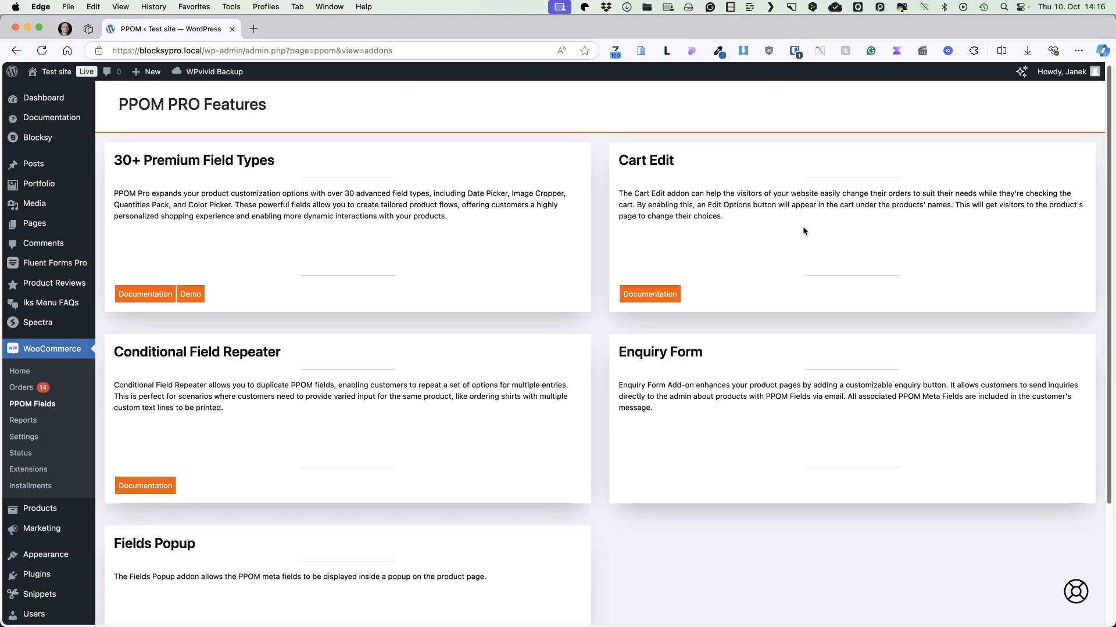
key(super+Left)
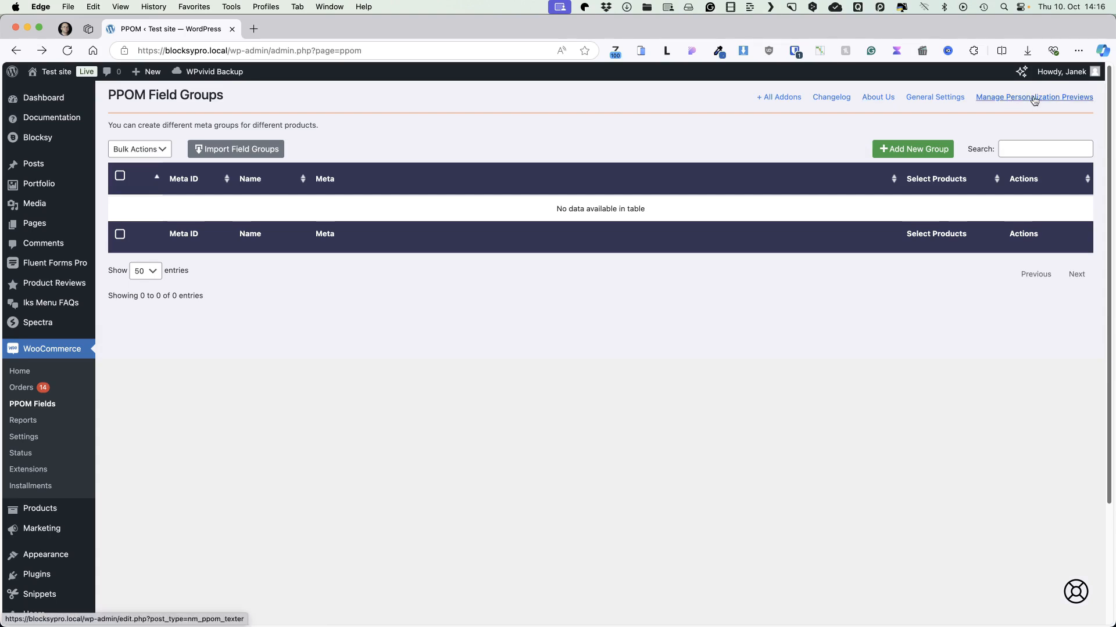
View the PPOM general settings and the personalization previews list, returning to the field groups page after each.
click(931, 101)
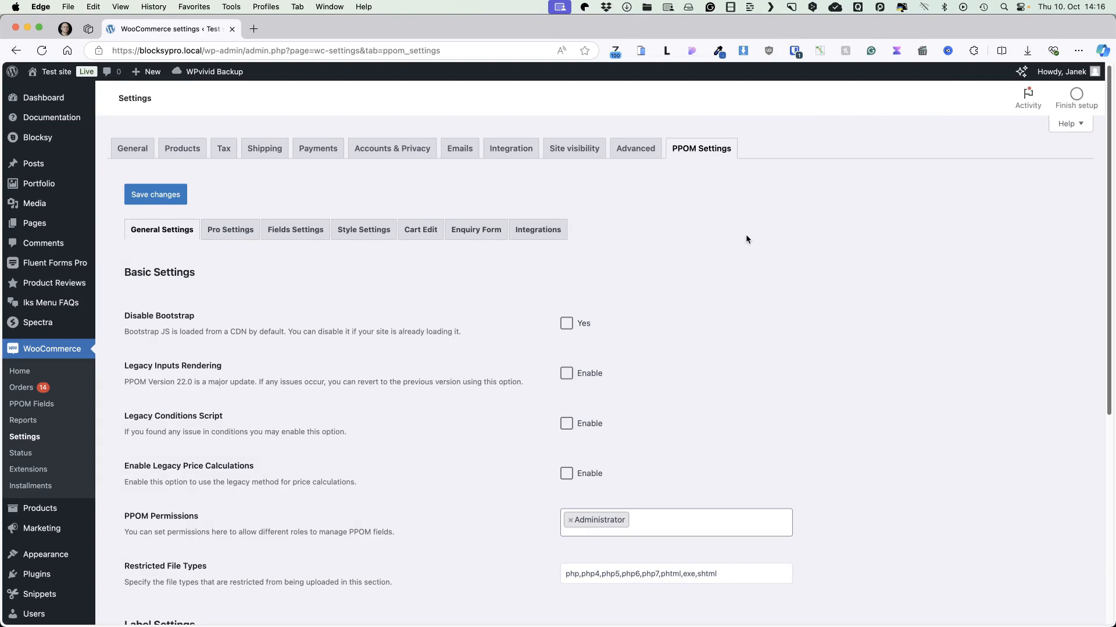
key(super+bracketleft)
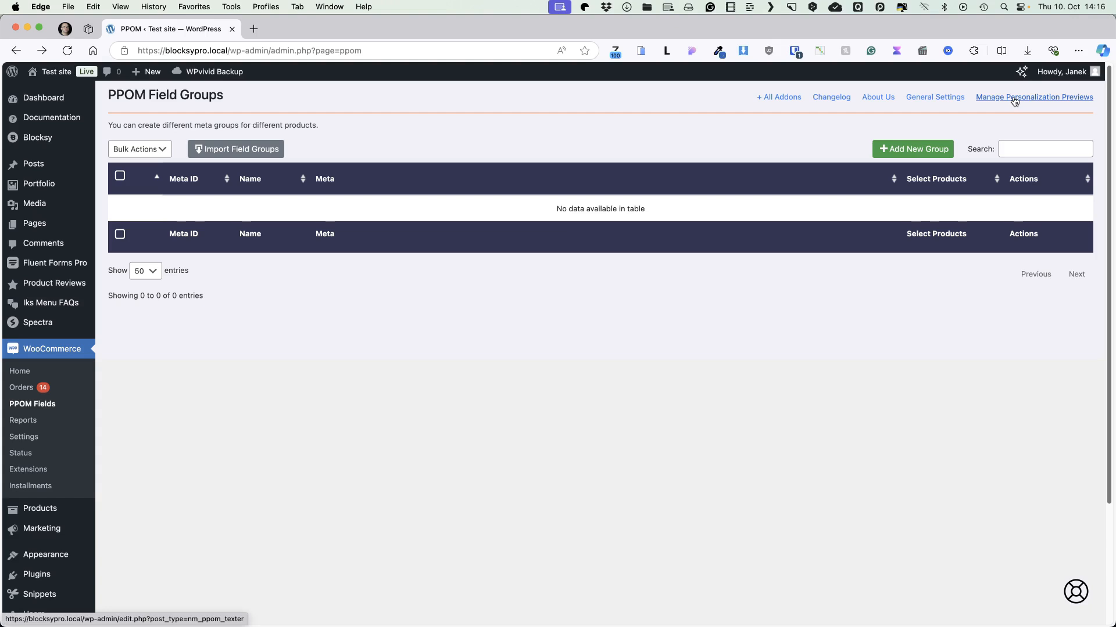
click(1014, 98)
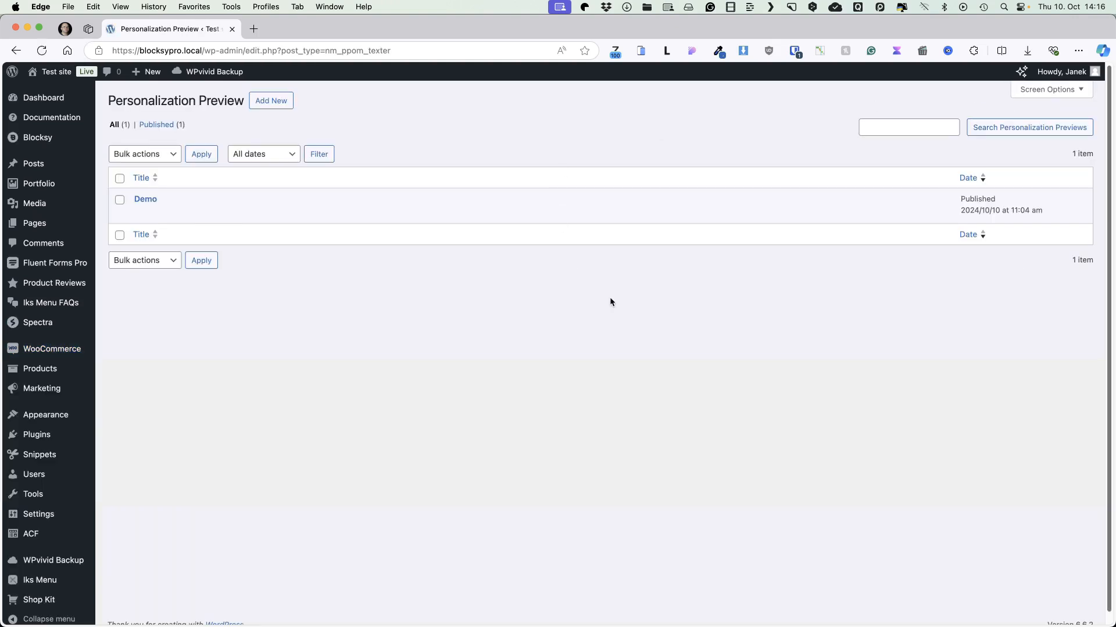
key(super+bracketleft)
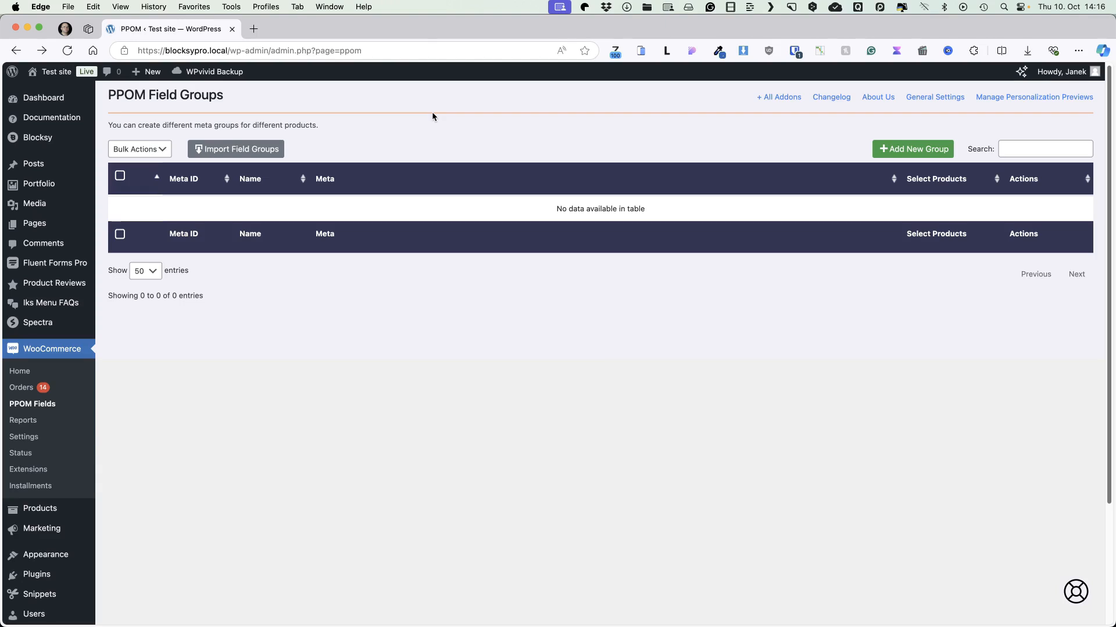
Add a new PPOM field group and name the meta group "For lights".
click(905, 153)
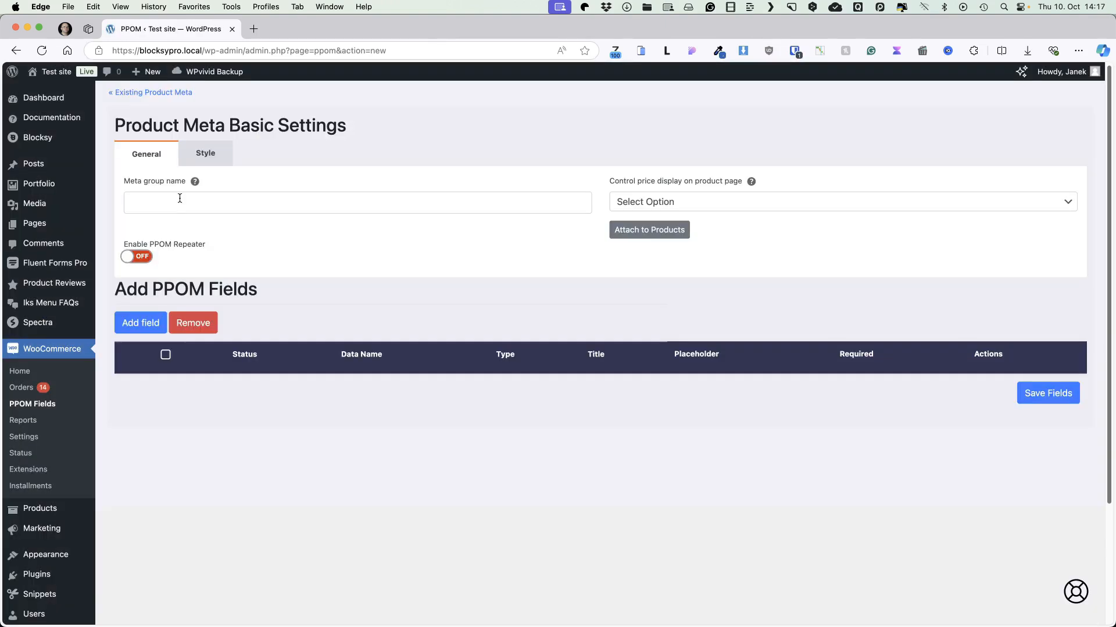
click(180, 198)
text(For lights)
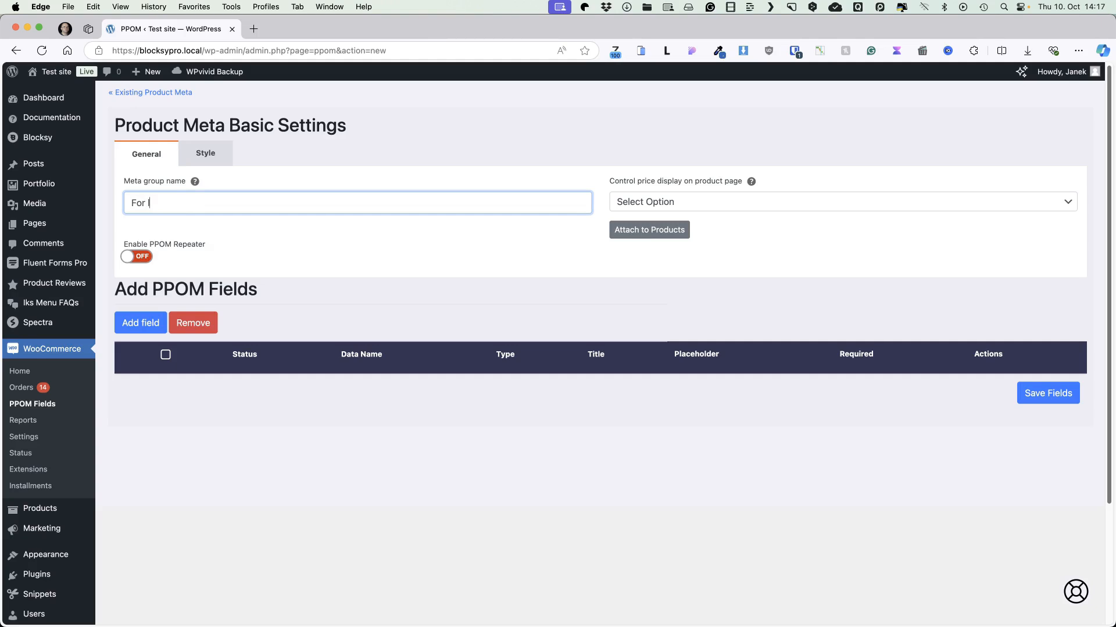
Set the price display on the product page to Show Only Option's Total for the lights group.
click(622, 190)
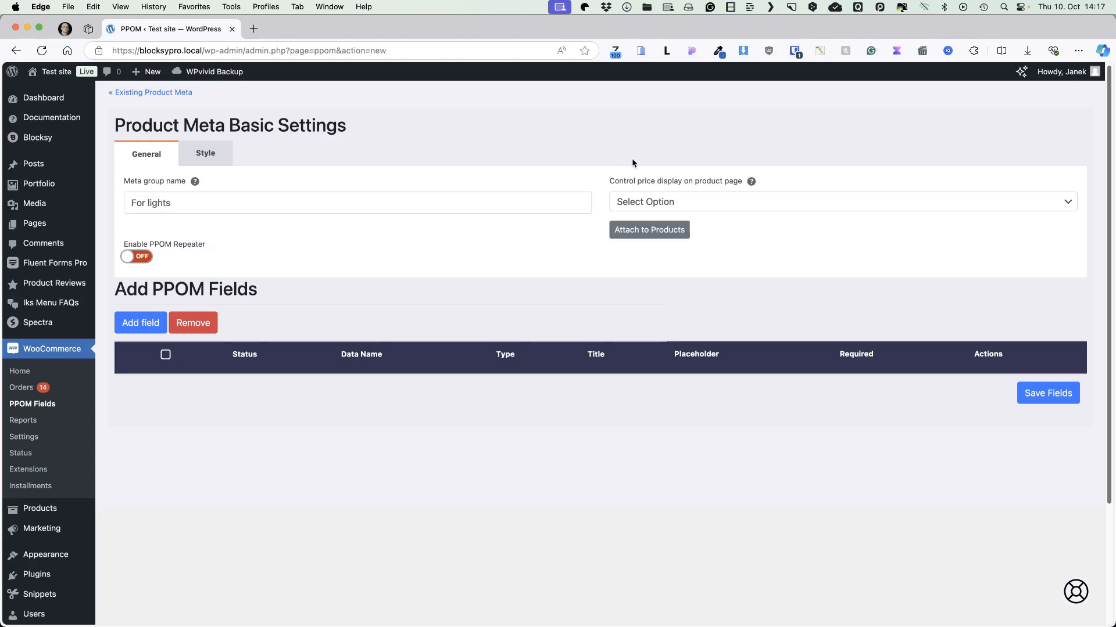
click(709, 203)
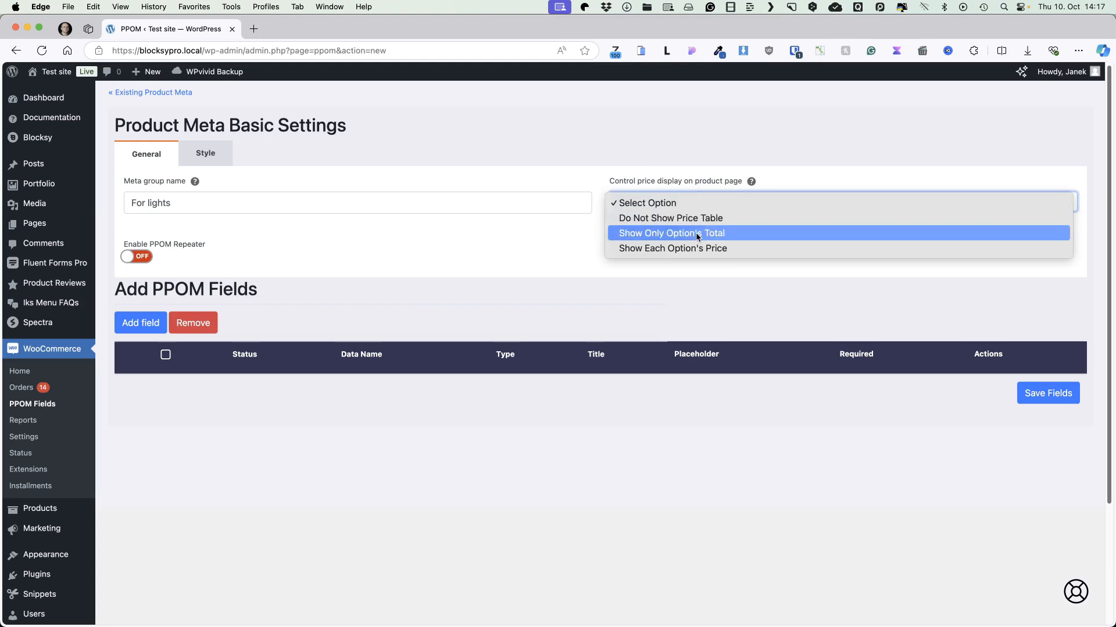
click(657, 235)
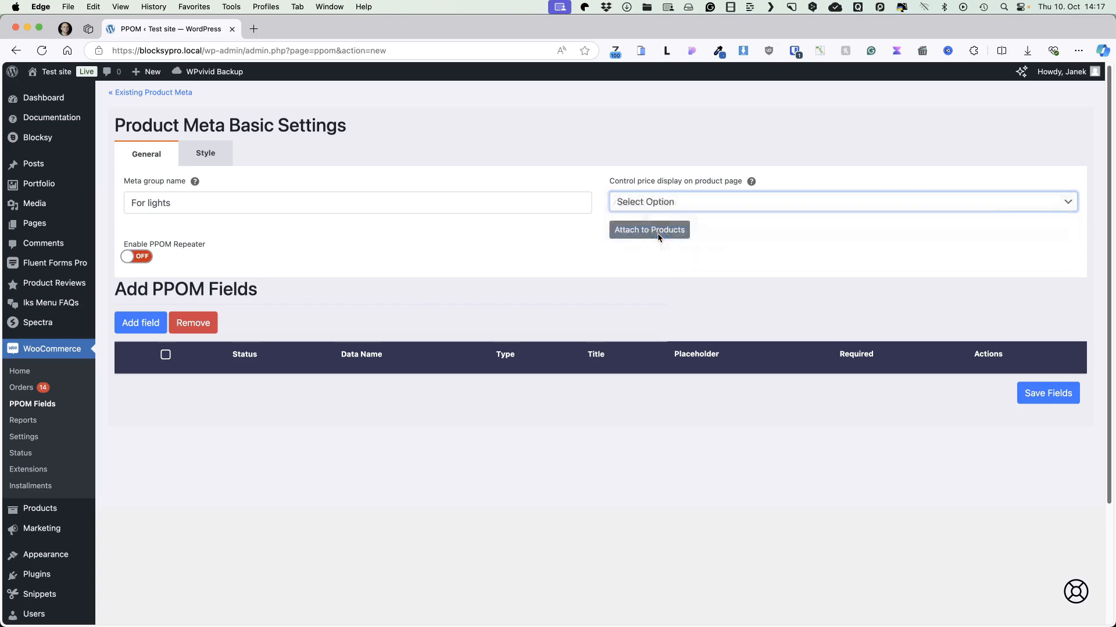
click(821, 124)
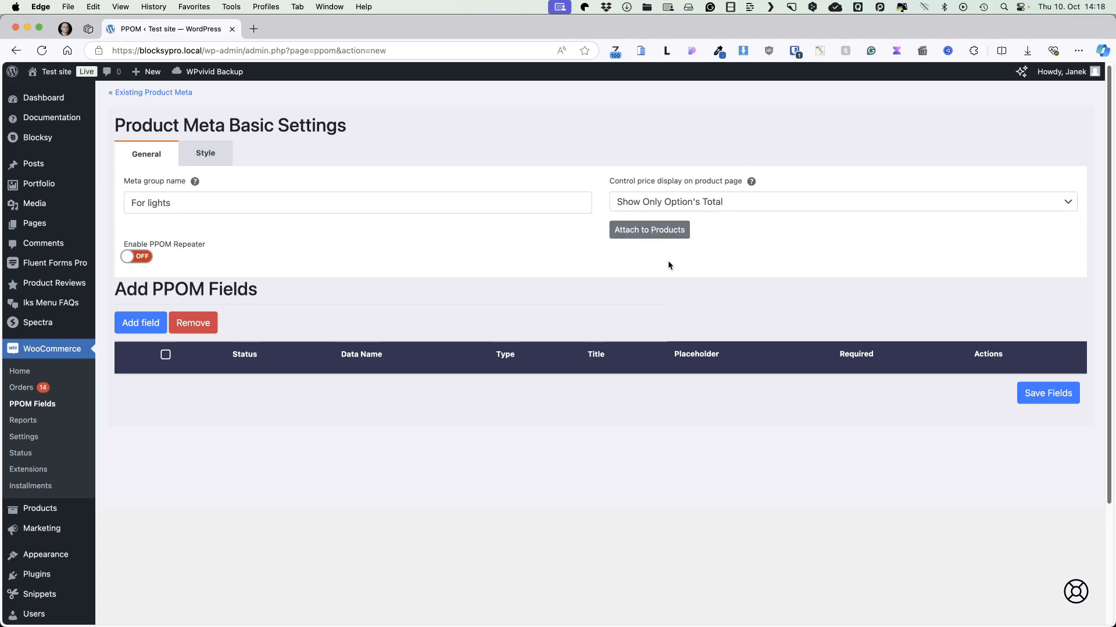
Open the group's product attachment settings and search the specific products for "gold".
click(639, 231)
click(635, 230)
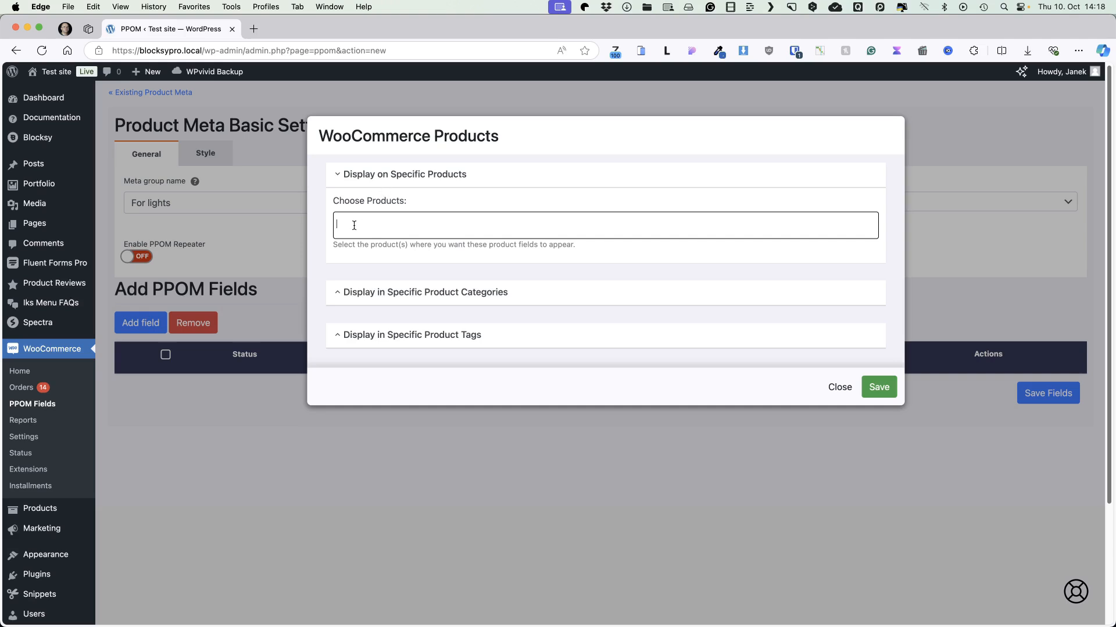
text(gold)
click(471, 198)
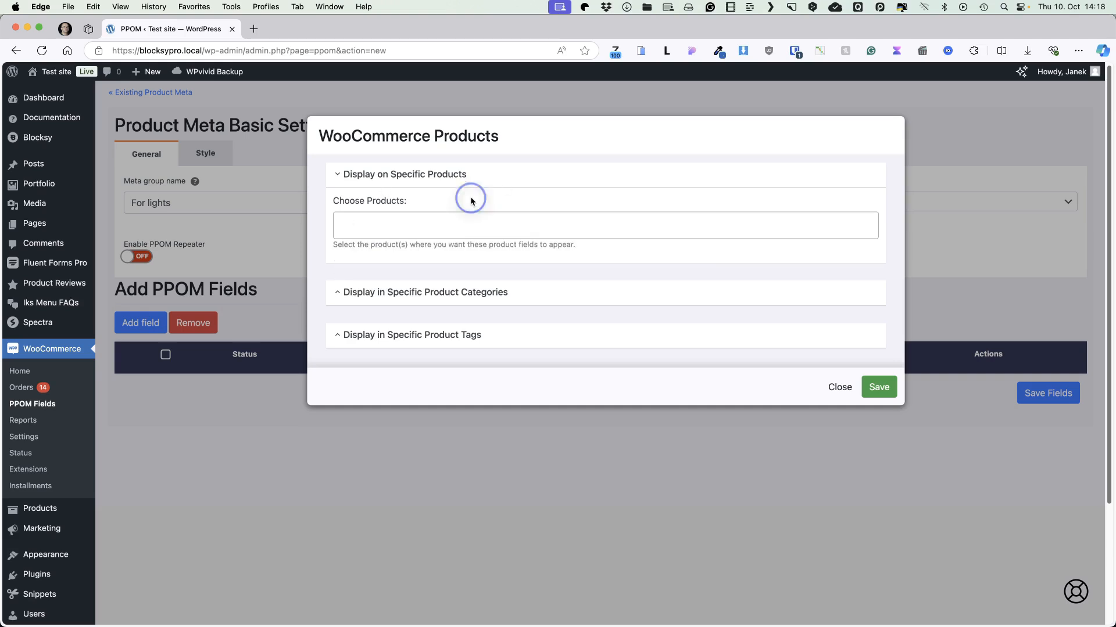
Attach the field group to the Lighting product category and save the attachment.
click(397, 292)
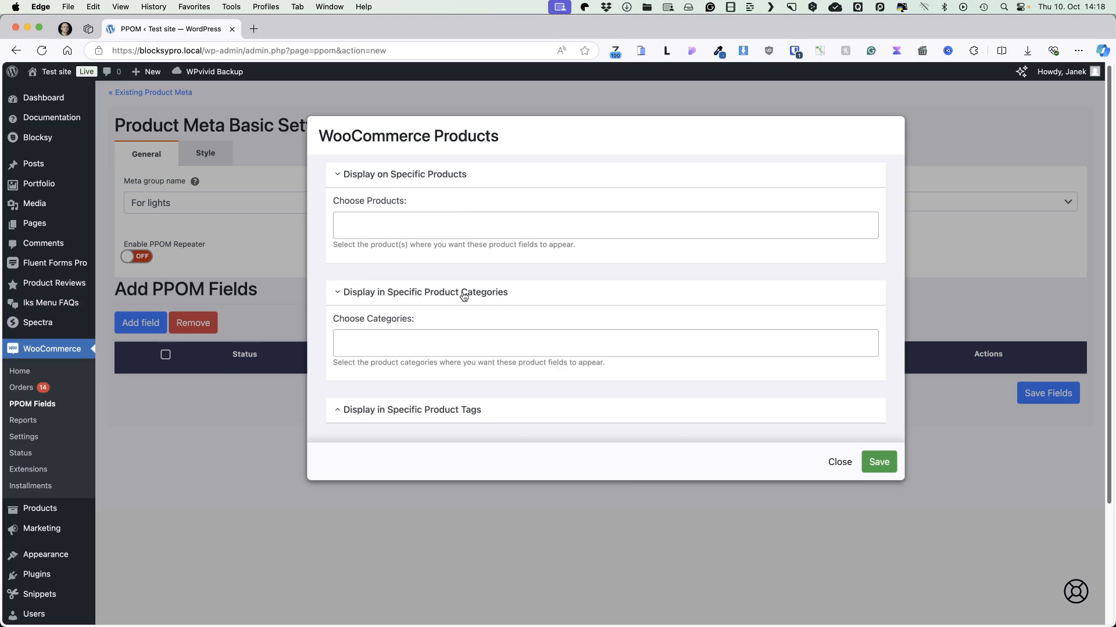
click(395, 410)
click(369, 343)
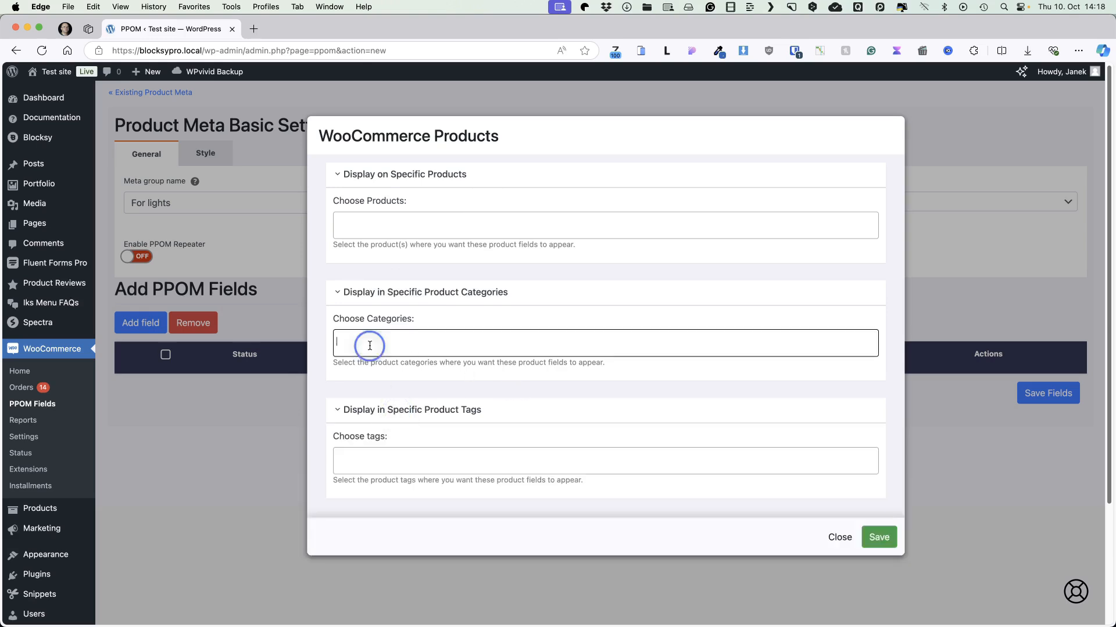
text(li)
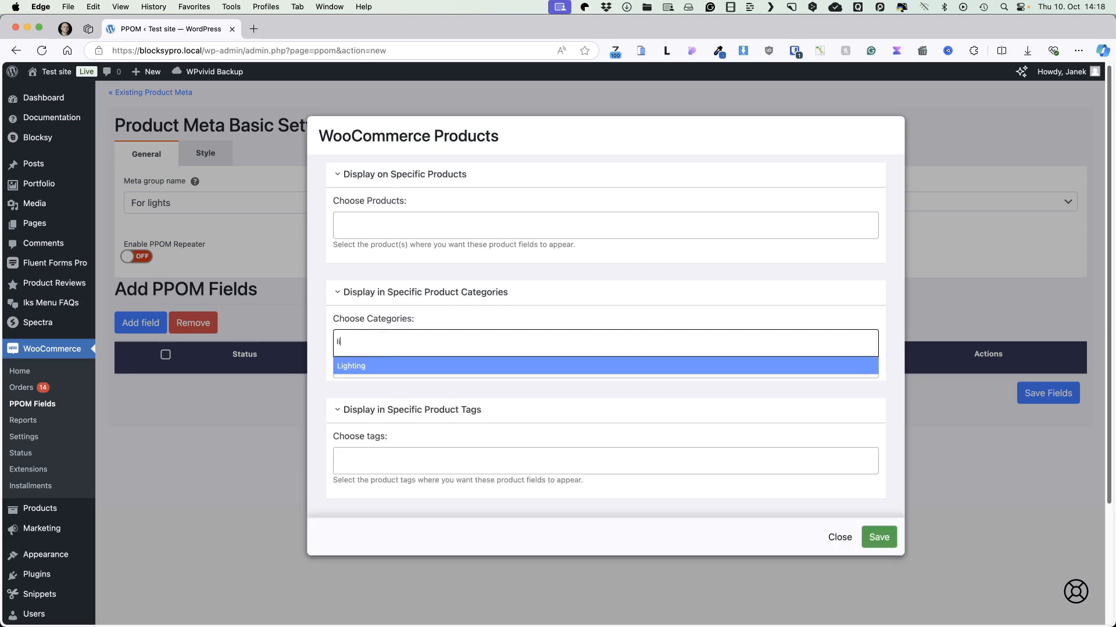
click(350, 370)
click(482, 316)
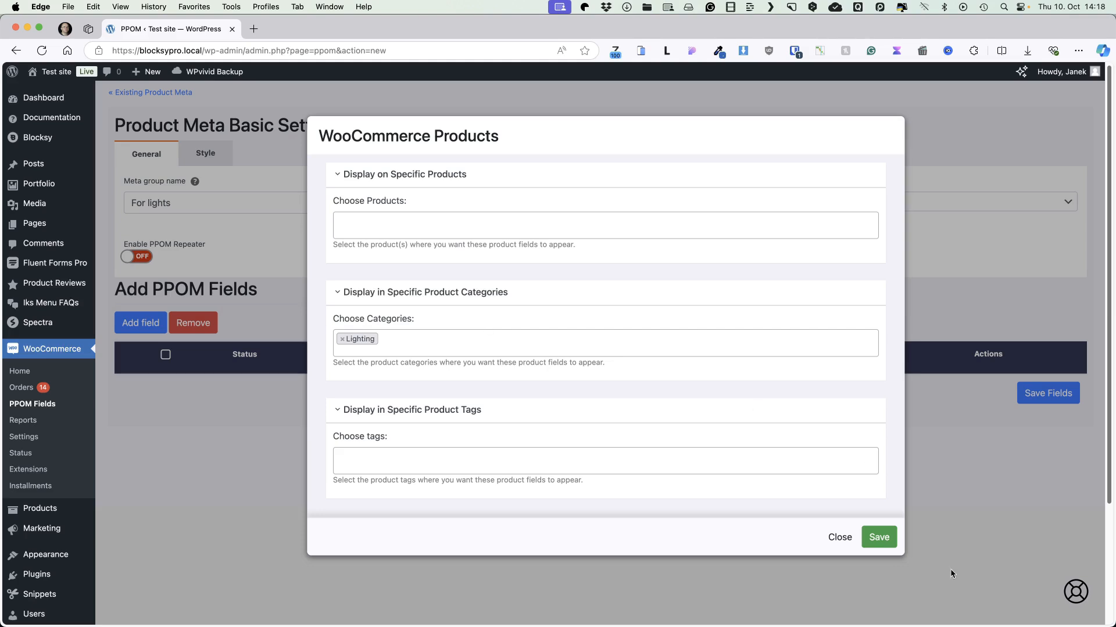
click(878, 537)
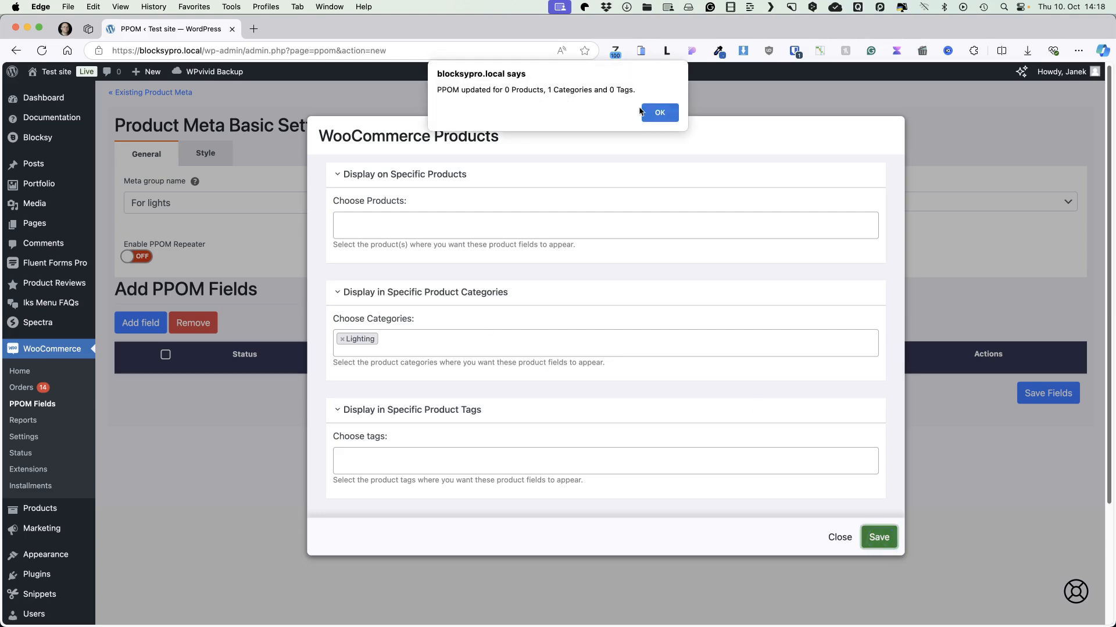
click(659, 112)
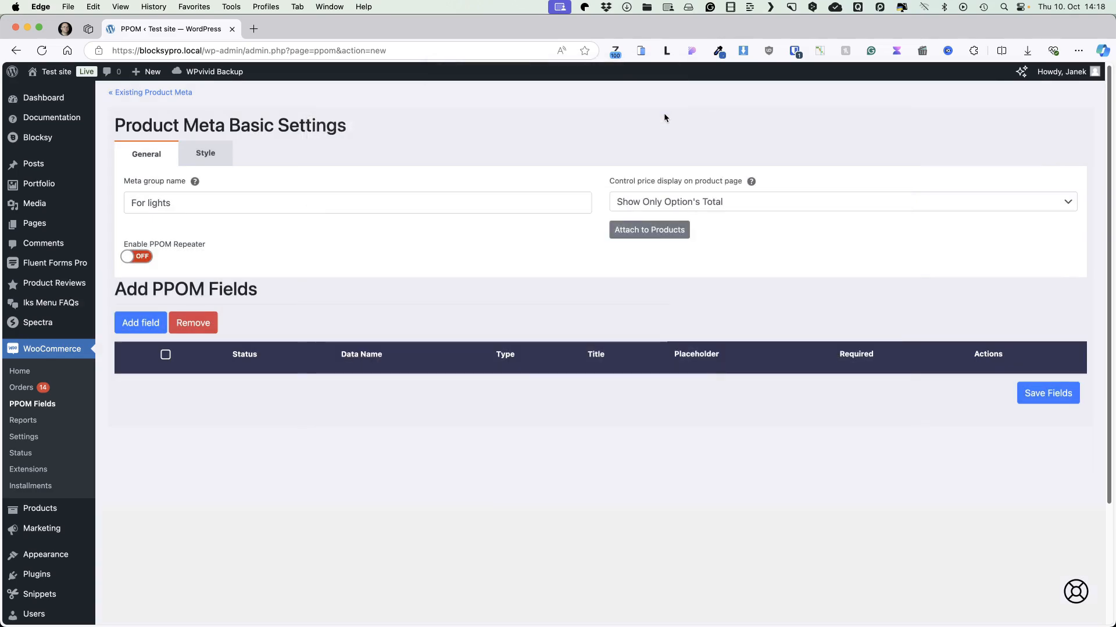
Start adding a field and review the available Text, Choices, Media, Special Format and Pricing & Quantity field types.
click(142, 326)
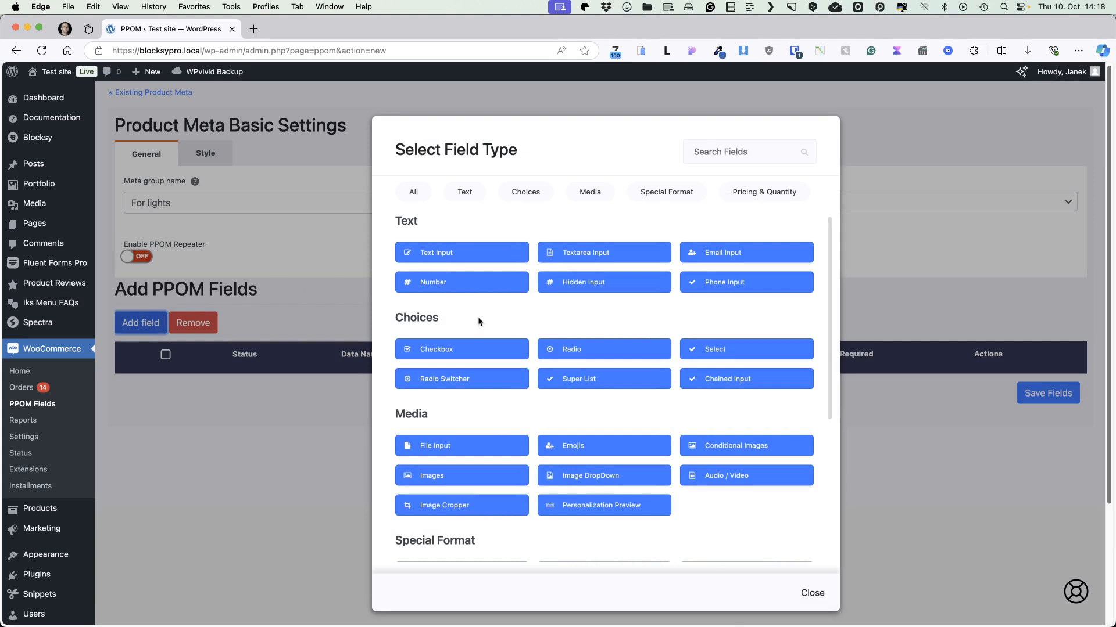
scroll(595, 334, down, 4)
scroll(598, 279, up, 5)
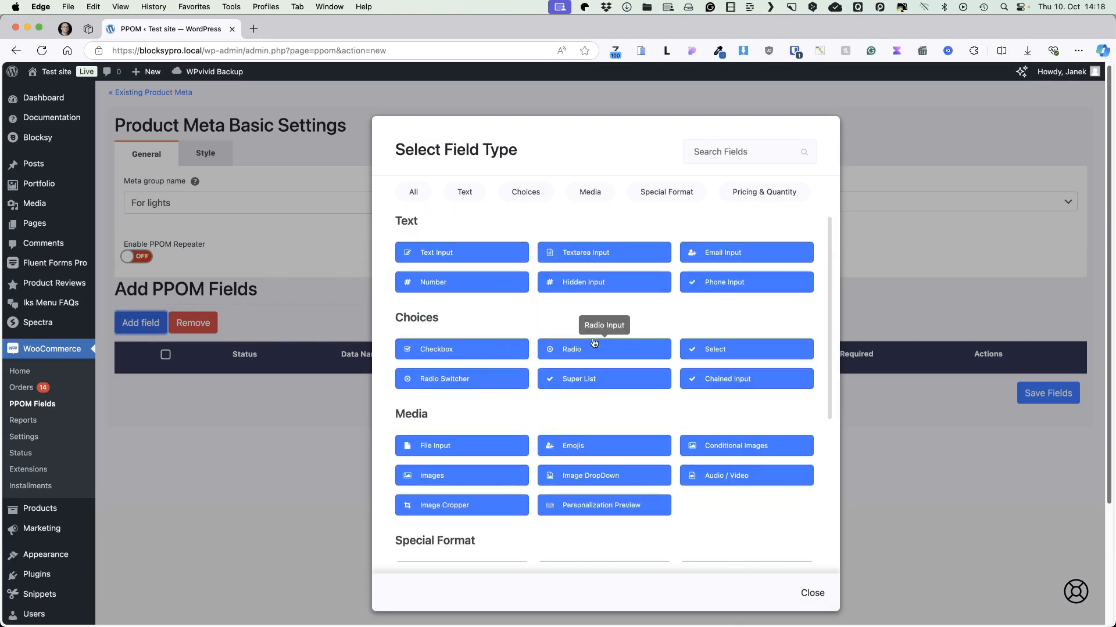
click(466, 197)
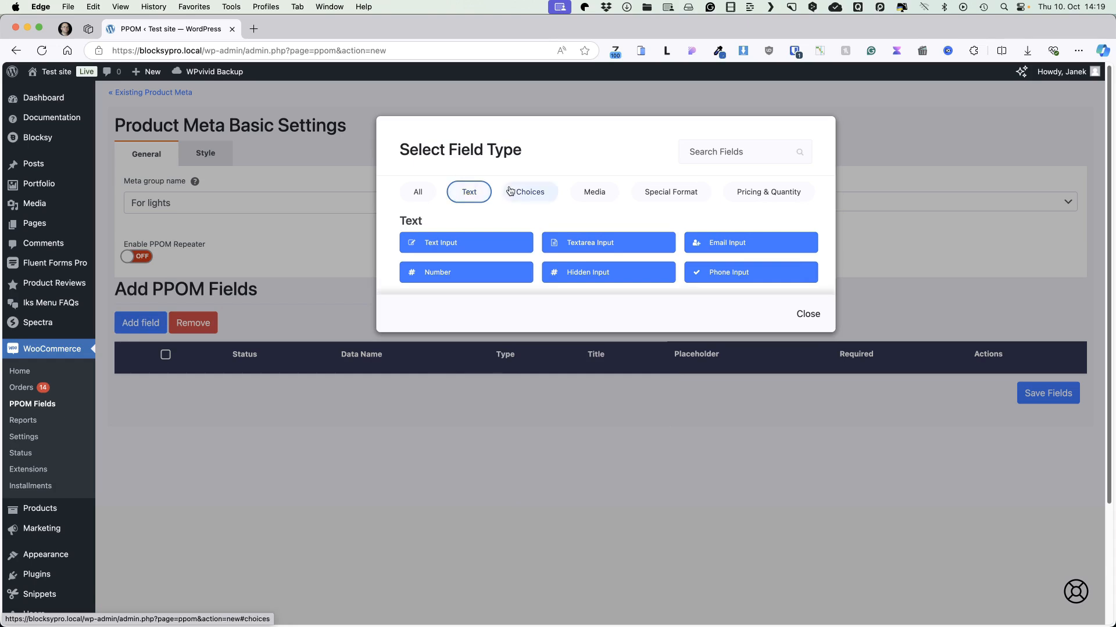
click(528, 194)
click(584, 192)
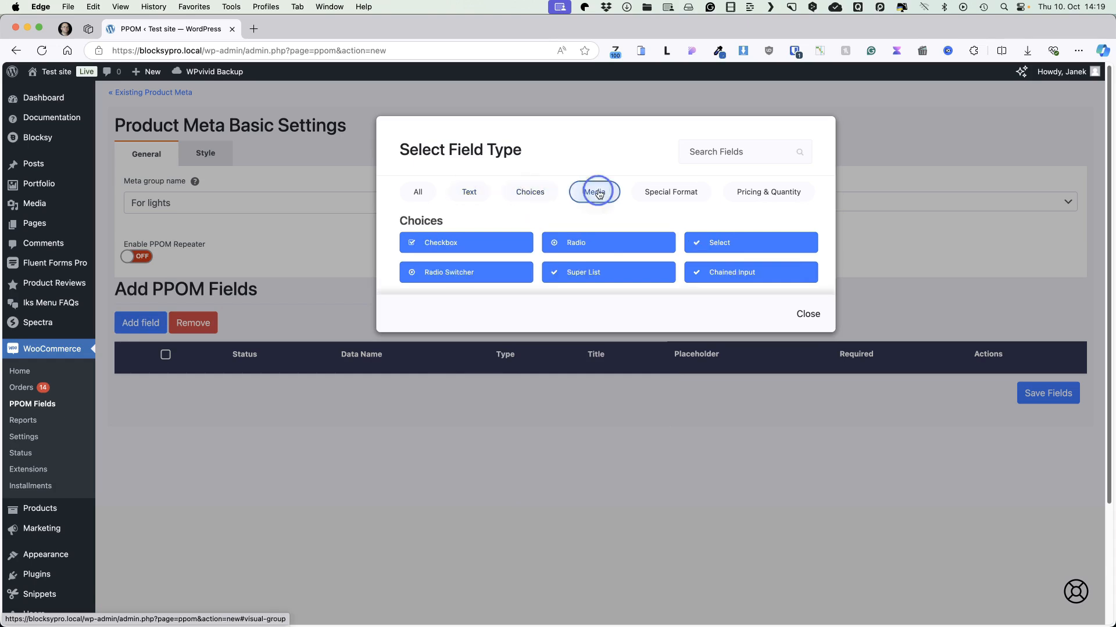
click(678, 194)
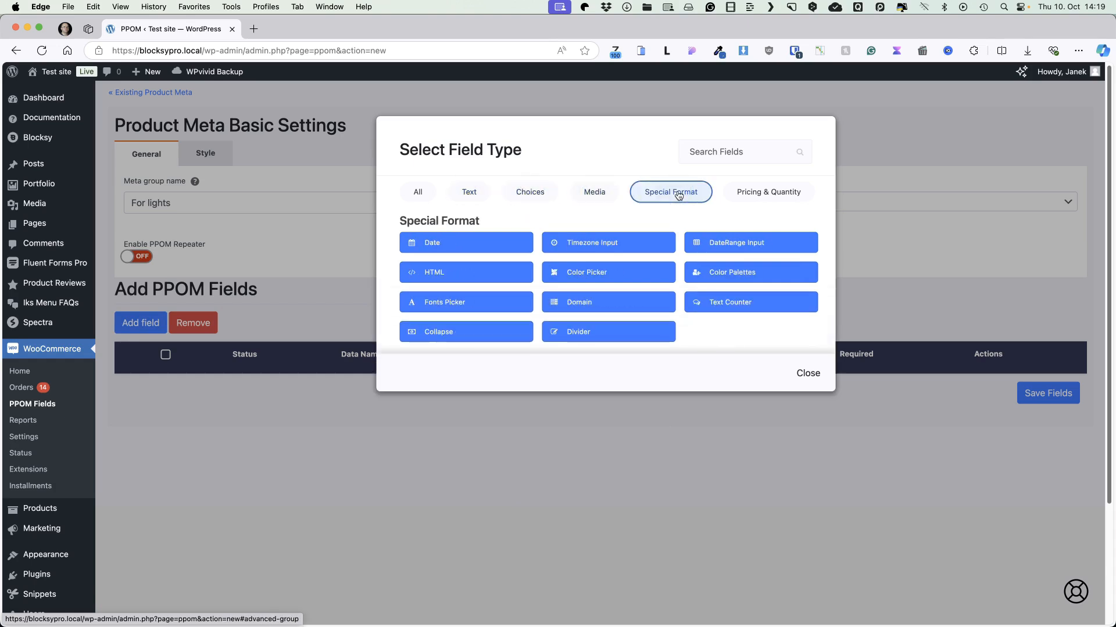
click(805, 195)
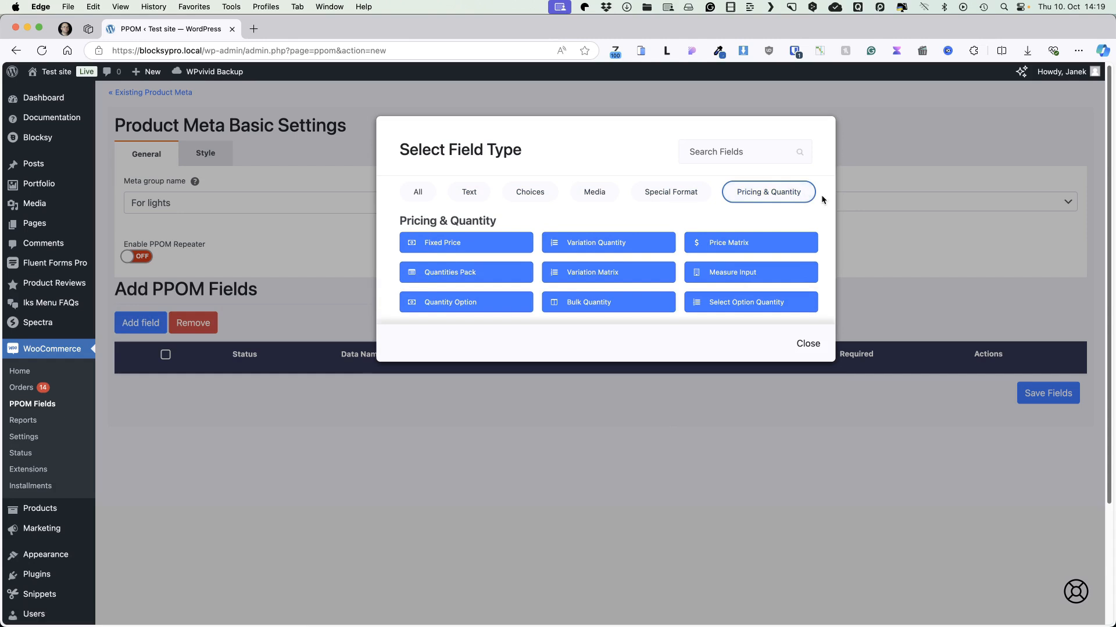
Create a Text Input field titled "Add your own text" with the description "This text will be engraved to the product".
click(473, 196)
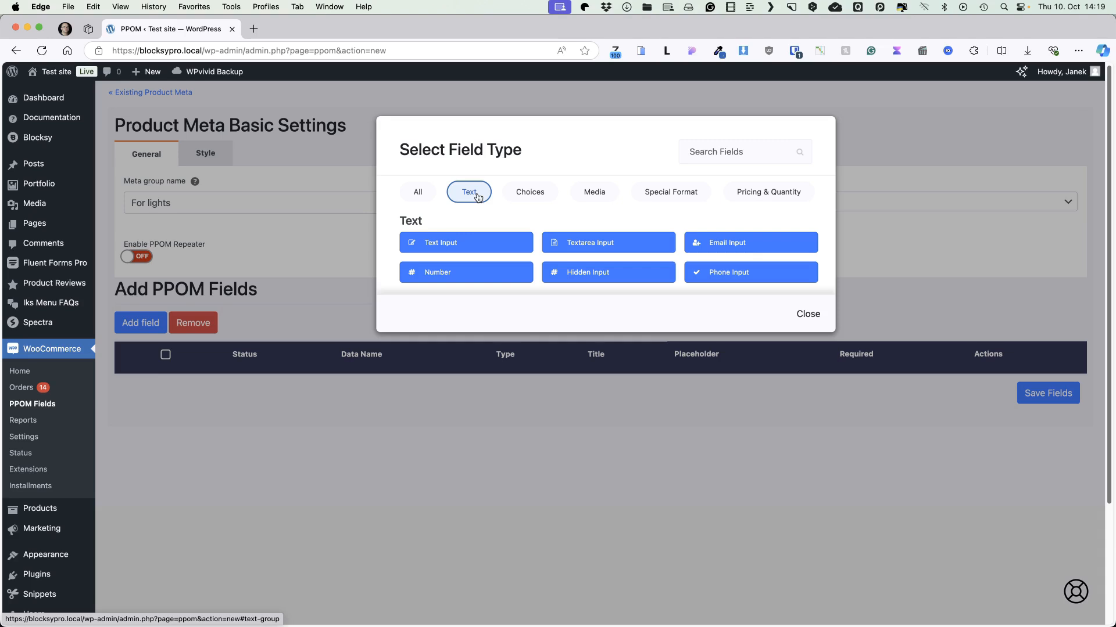
click(452, 243)
click(375, 231)
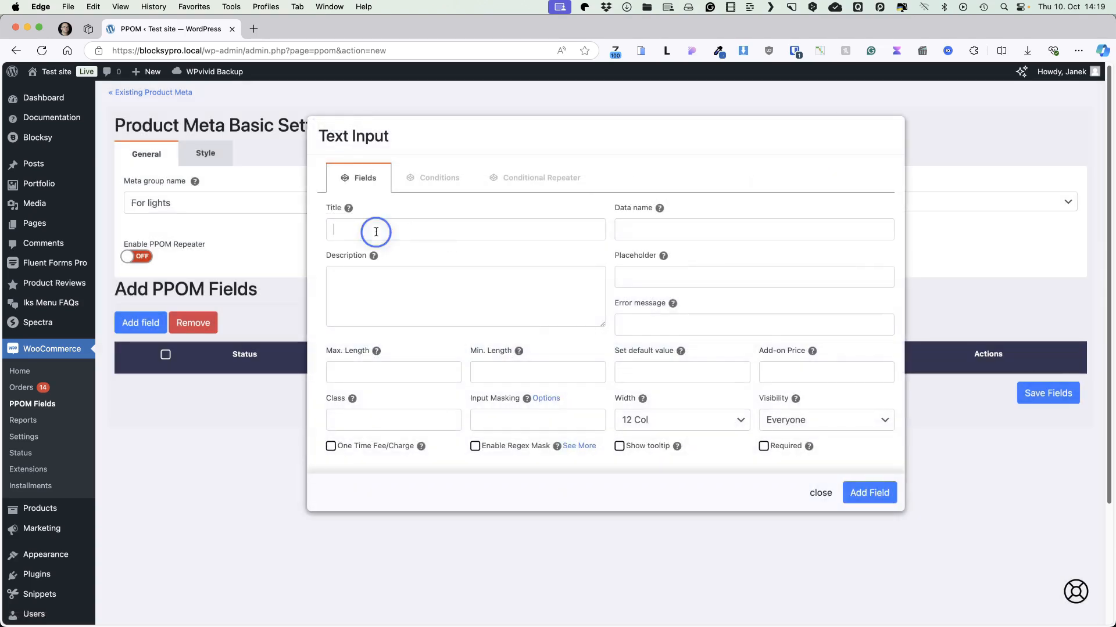
text(Add your own text)
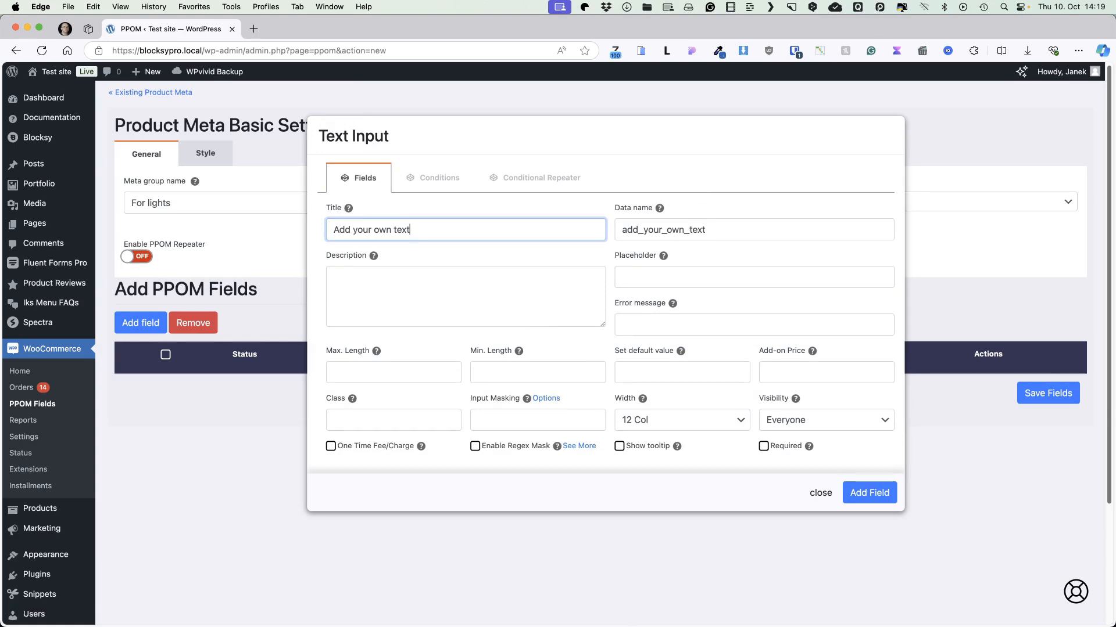
click(425, 278)
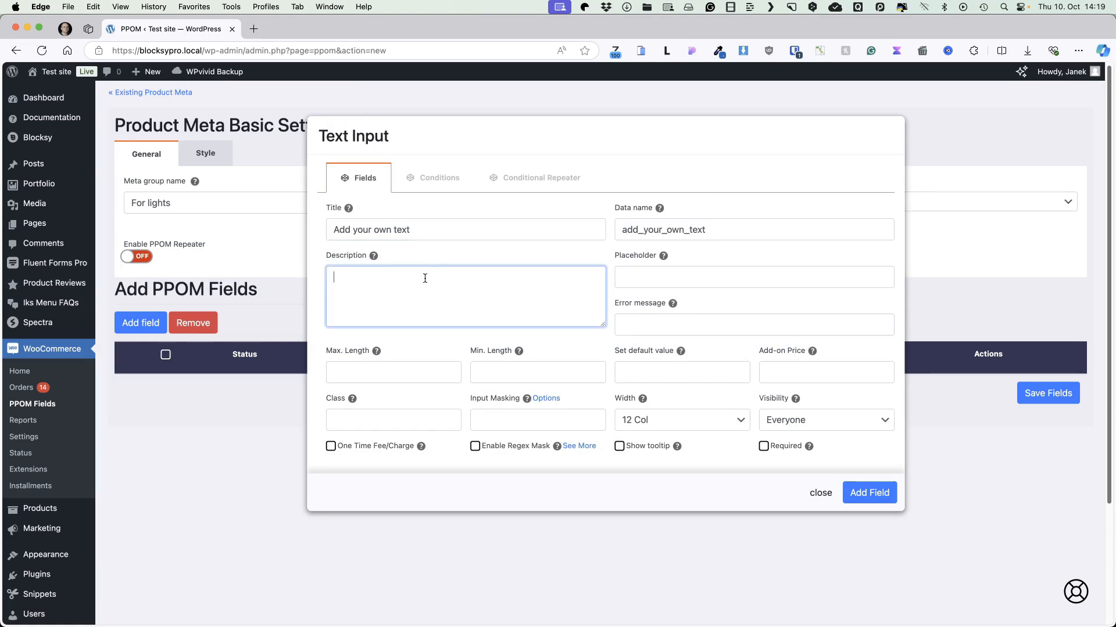
text(This text will be engraved to the product)
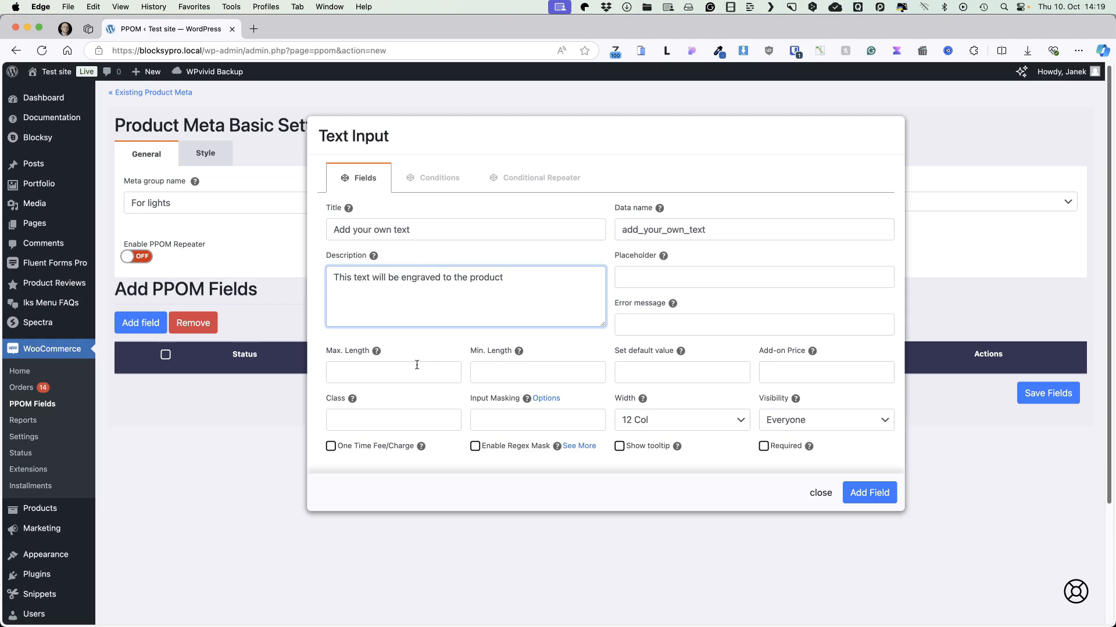
Set the text field's maximum length to 50, minimum length to 10 and add-on price to 15.
mouse_move(376, 352)
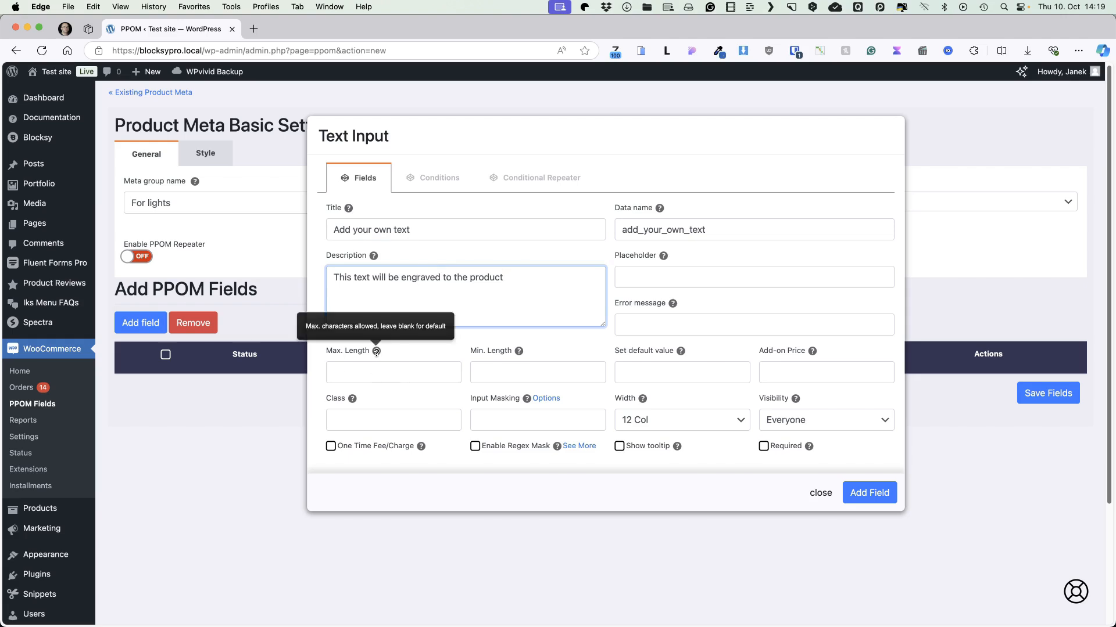
mouse_move(519, 351)
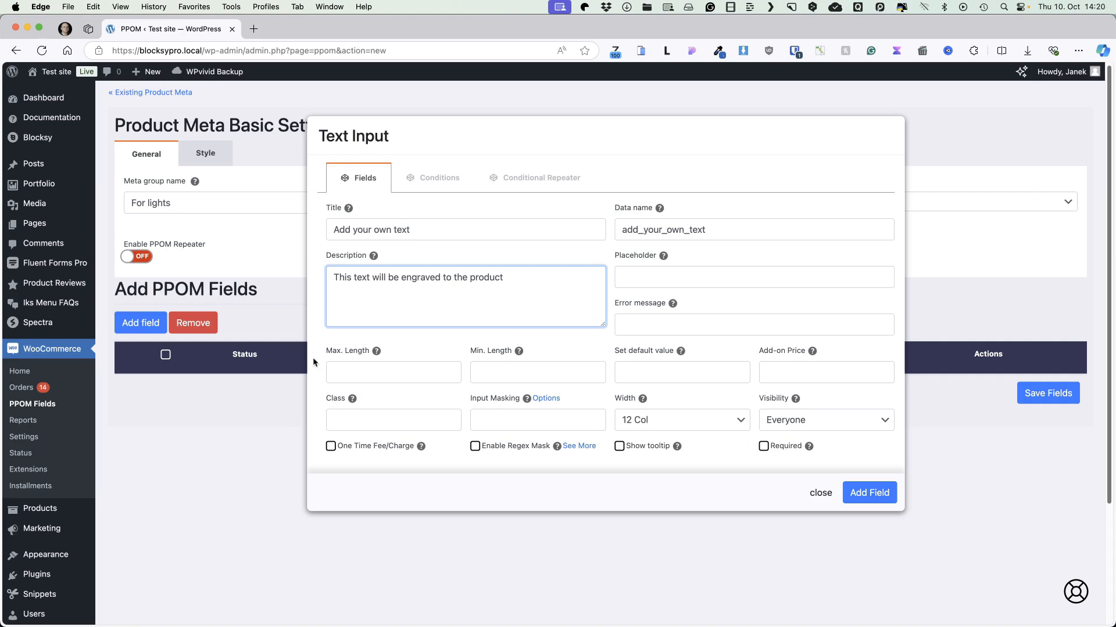
click(373, 366)
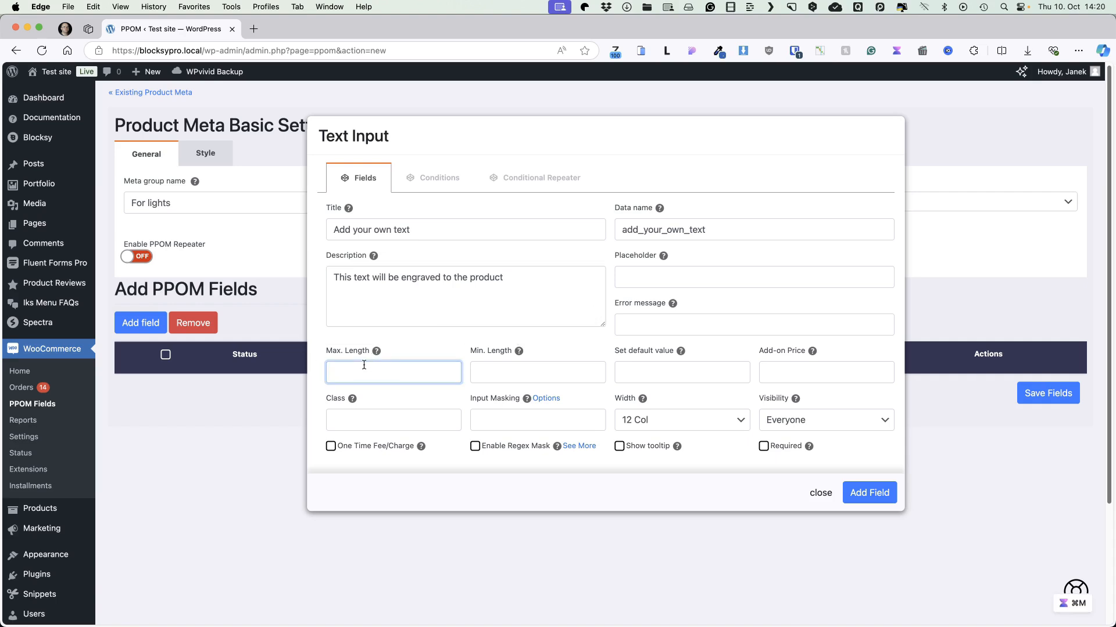
text(50)
click(511, 373)
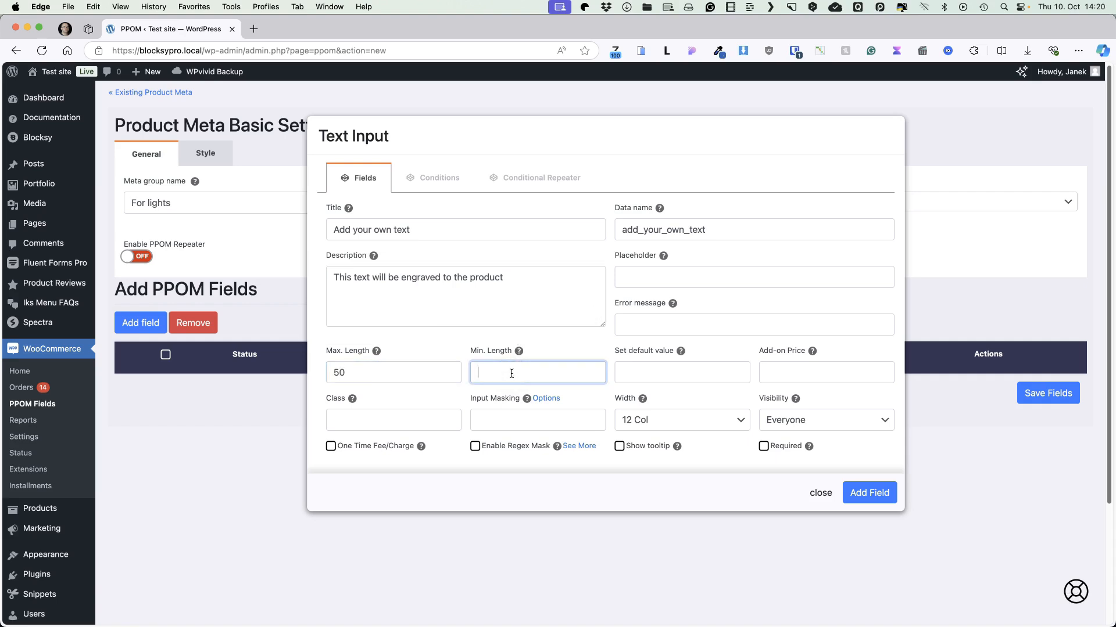
text(10)
click(778, 370)
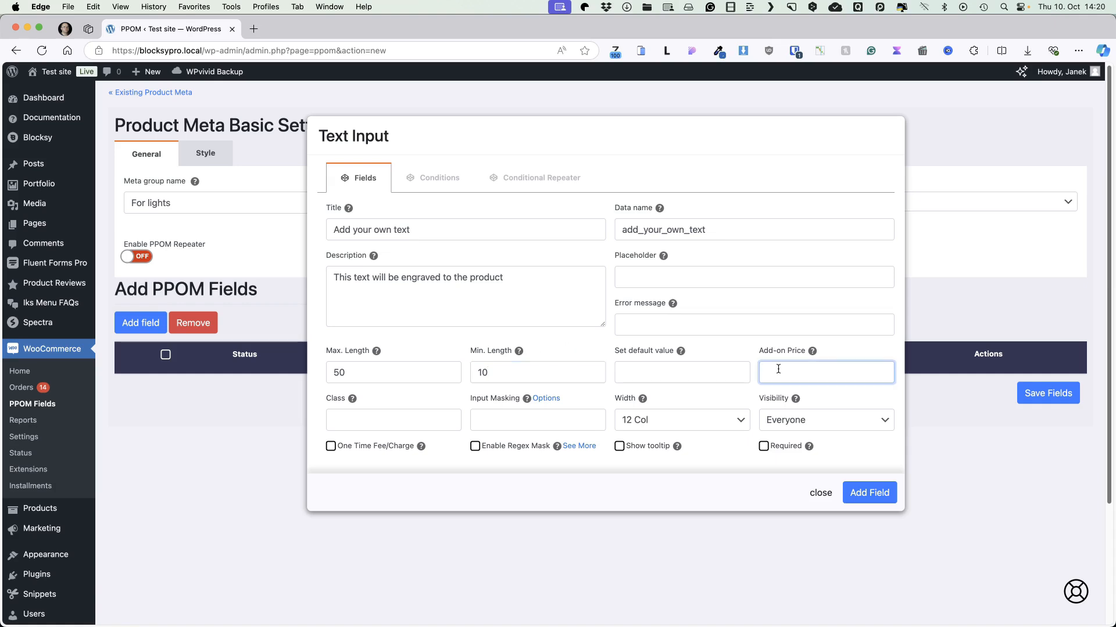
text(15)
Give the text field the placeholder "Enter your text", enable its tooltip and set its width to 6 Col.
click(638, 271)
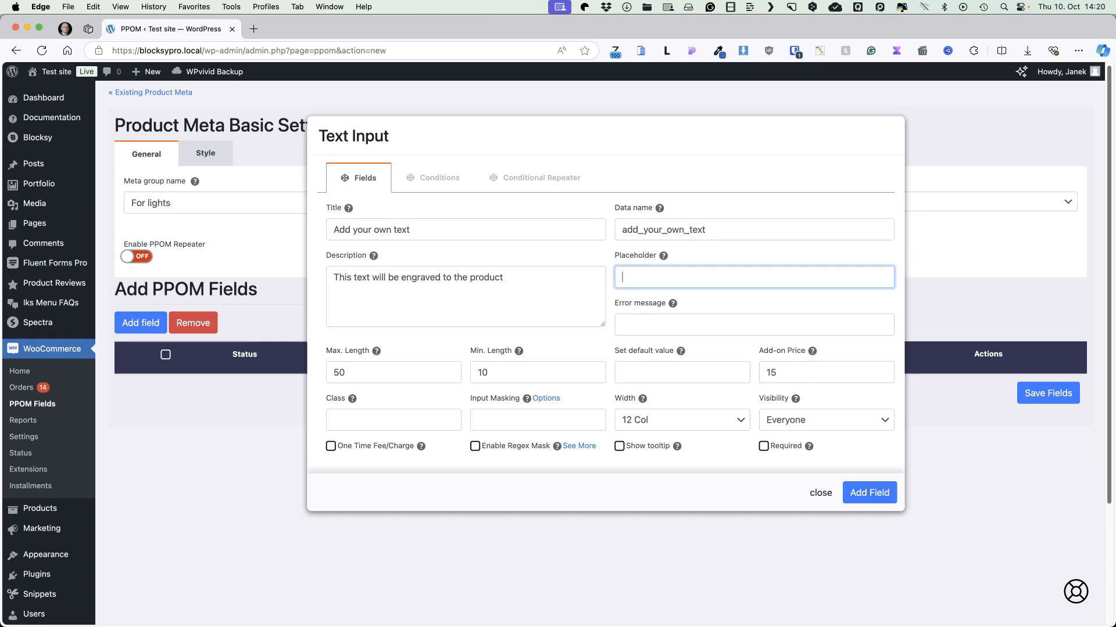
text(Enter your text)
click(619, 446)
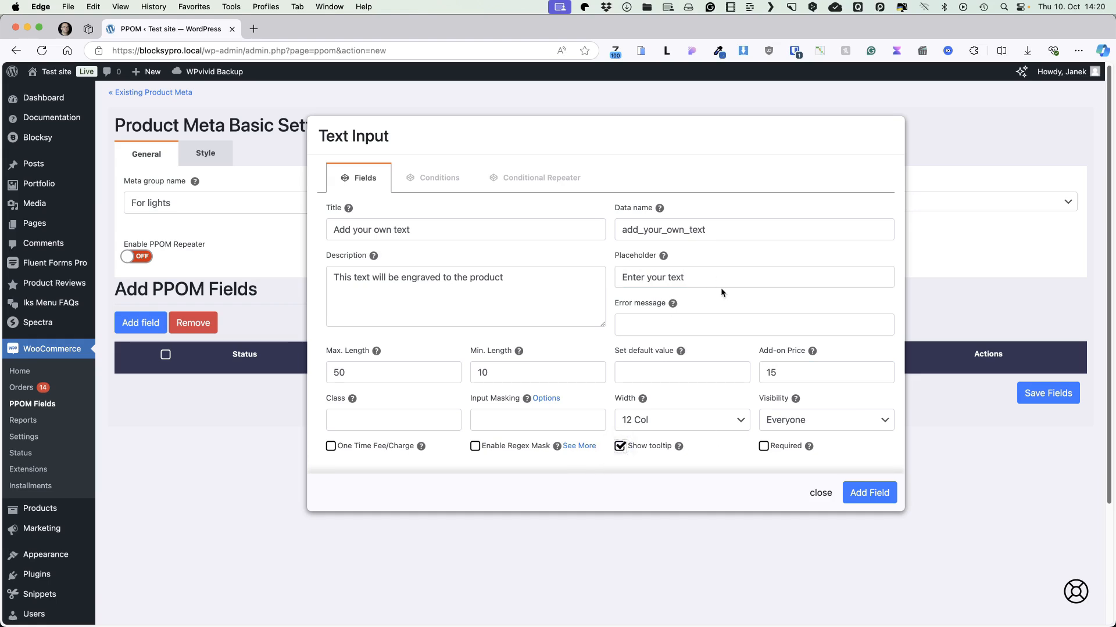
click(673, 423)
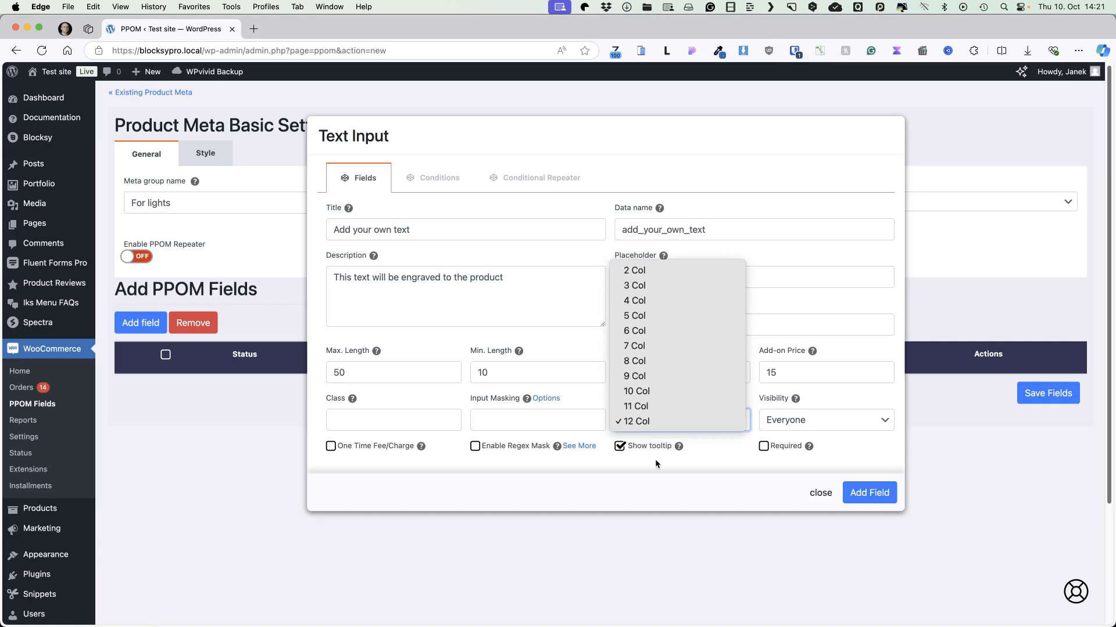
click(645, 333)
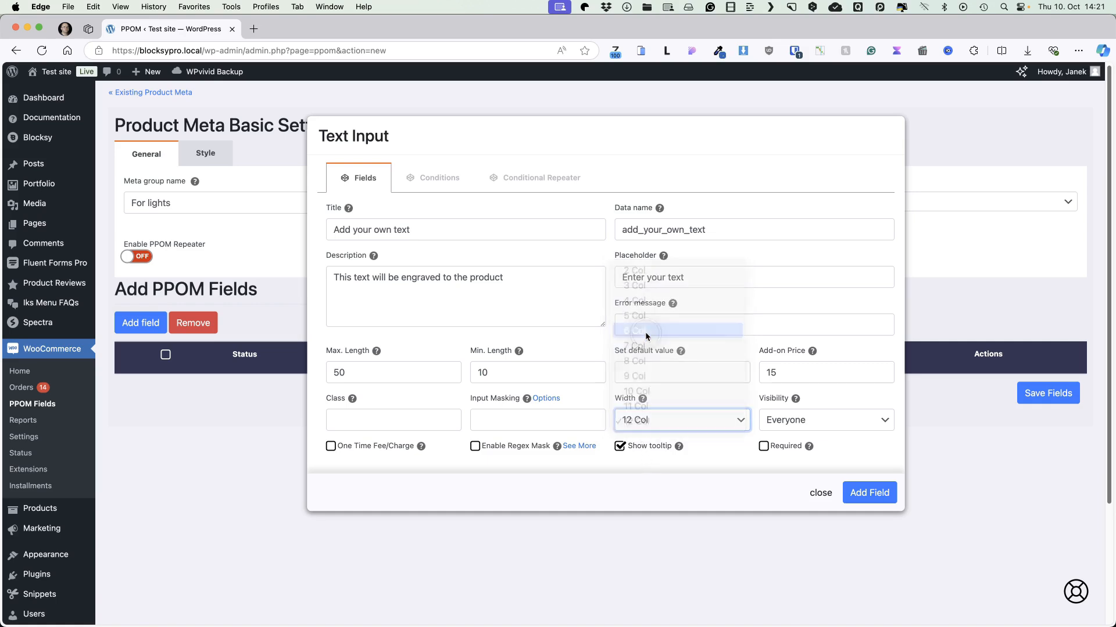
View the text field's conditions settings, enabling conditions briefly and disabling them again.
click(459, 178)
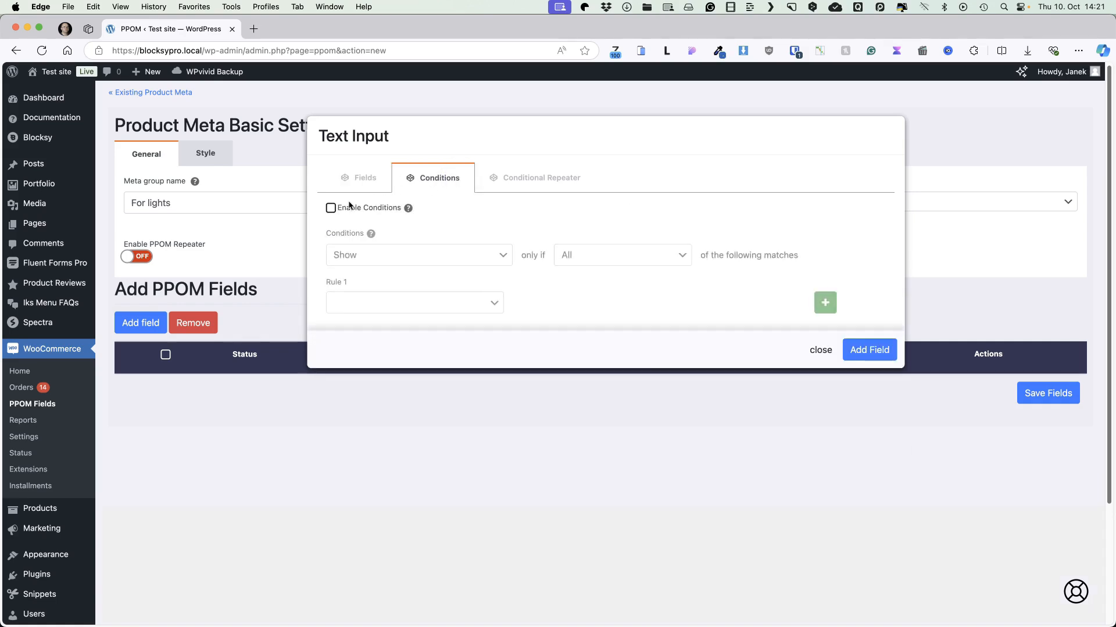
click(331, 208)
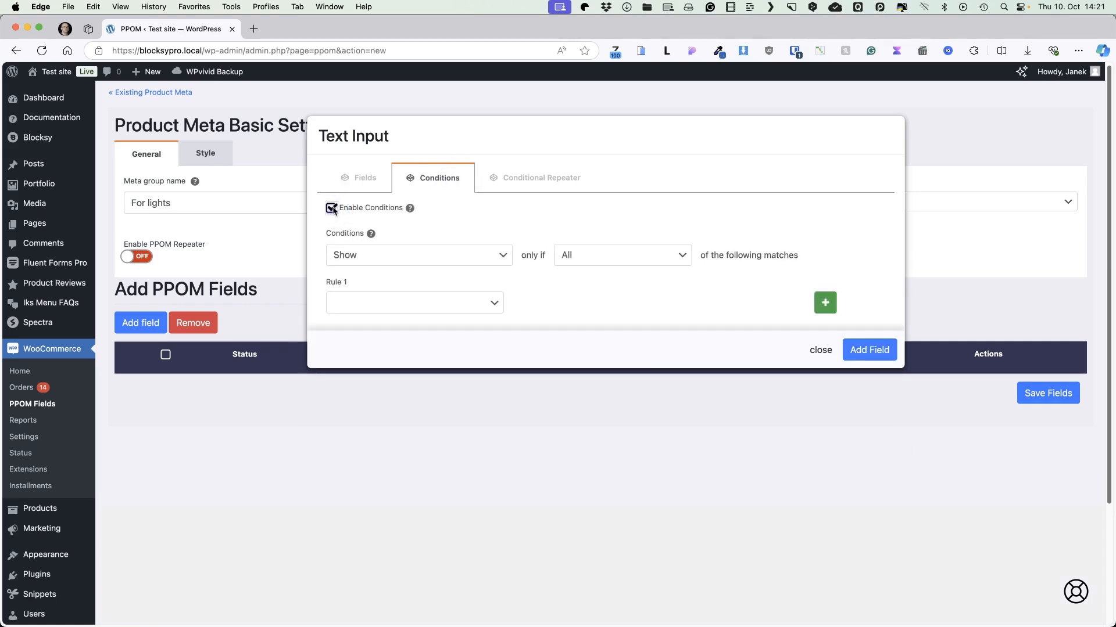
click(331, 208)
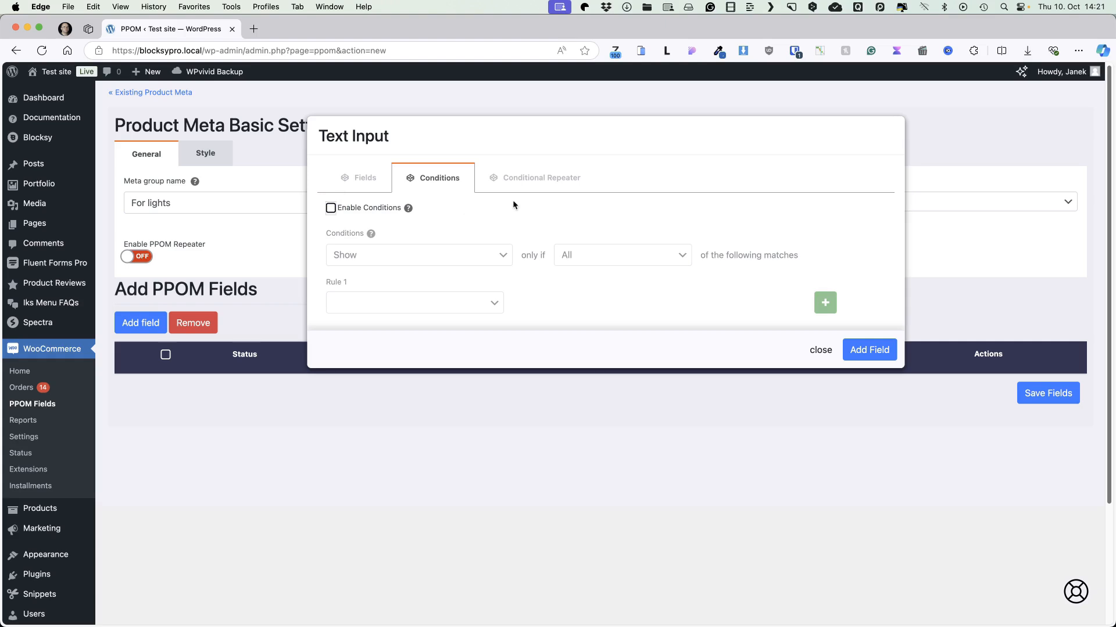
View the text field's conditional repeater settings, then add the field to the group and save the fields.
click(531, 182)
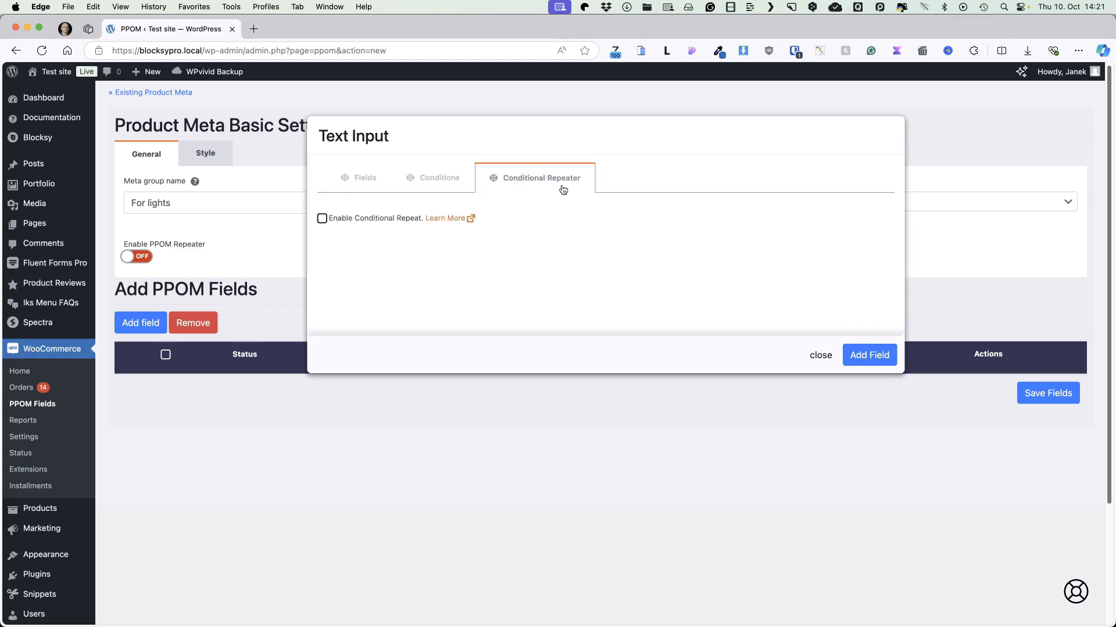
click(362, 184)
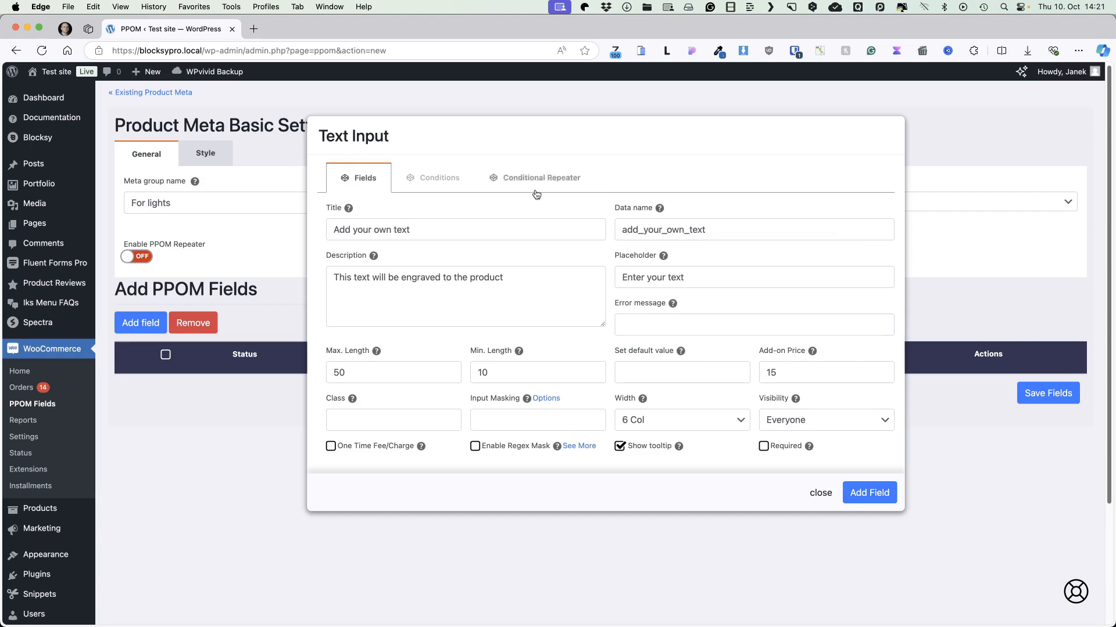
click(858, 496)
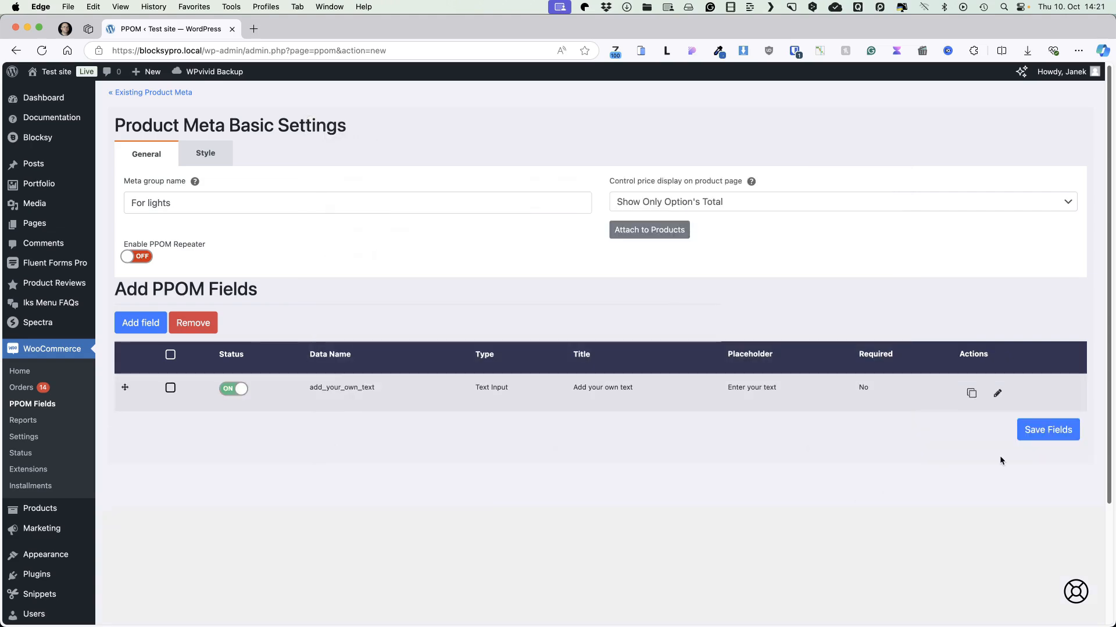
click(1040, 430)
Open the storefront in a new tab and go to the Golden Lamp product in the Lighting category.
super+click(49, 74)
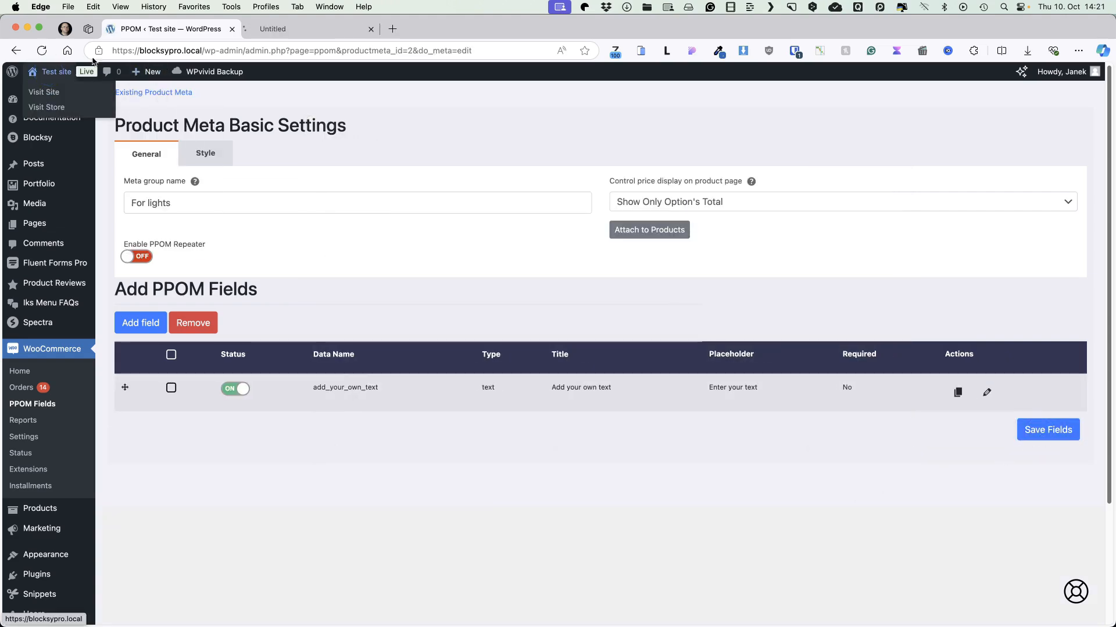
click(285, 29)
mouse_move(471, 174)
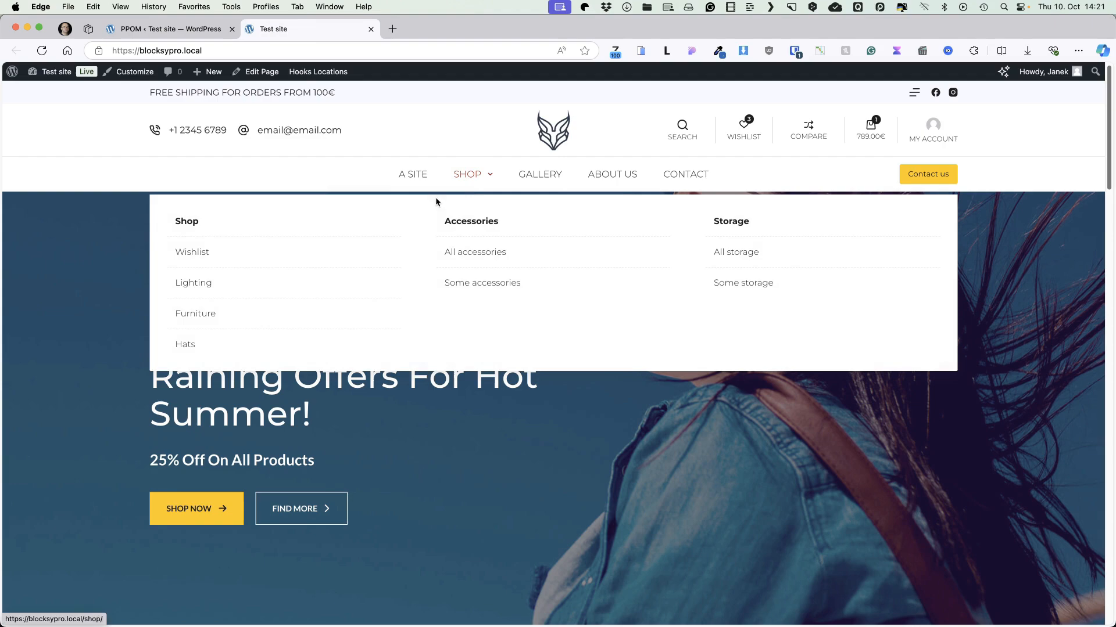
click(203, 277)
scroll(647, 406, down, 5)
scroll(647, 406, down, 2)
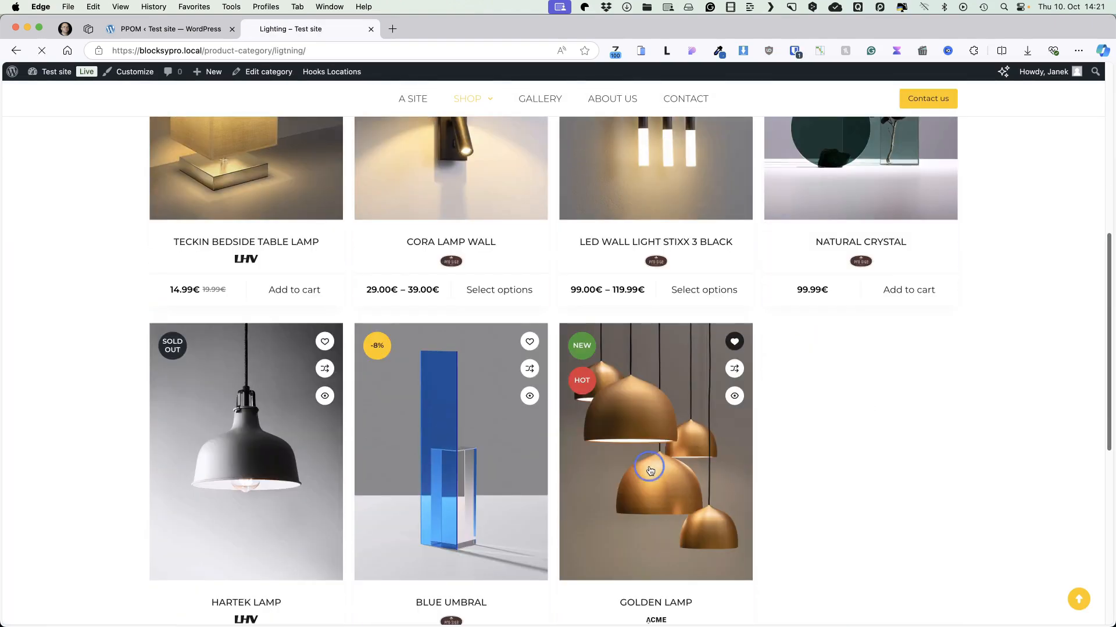
click(648, 370)
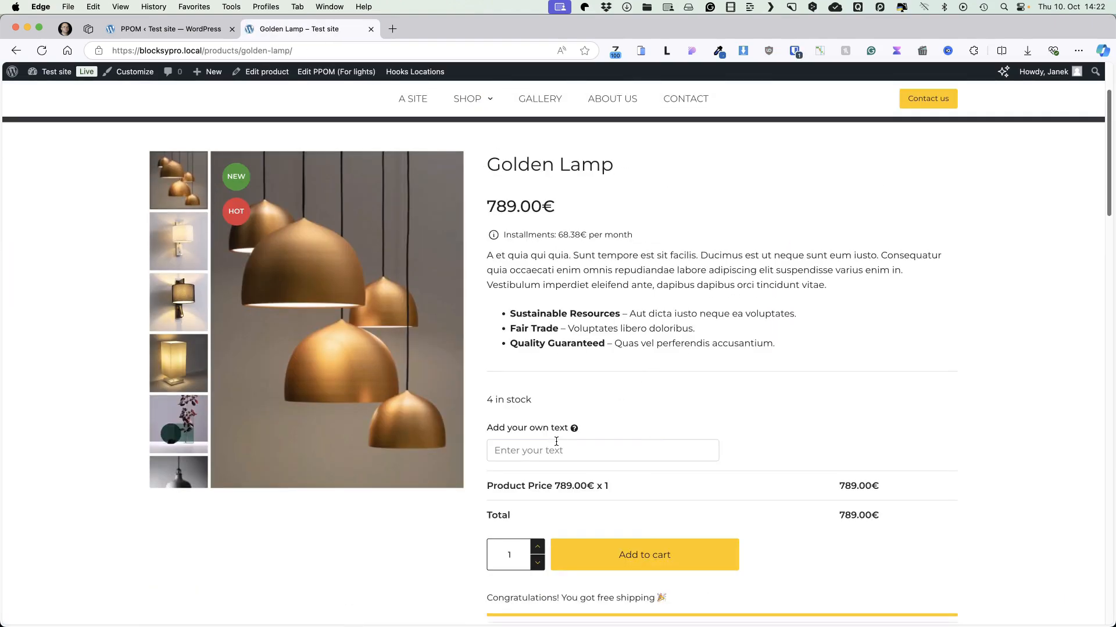
mouse_move(575, 429)
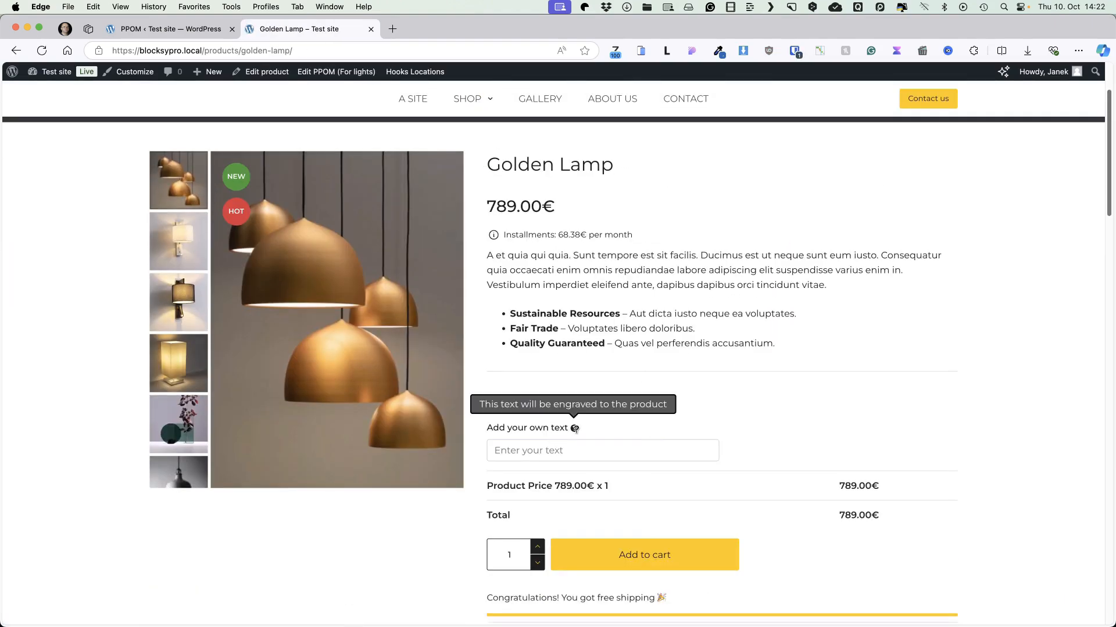
click(528, 449)
text(3434 34 3434)
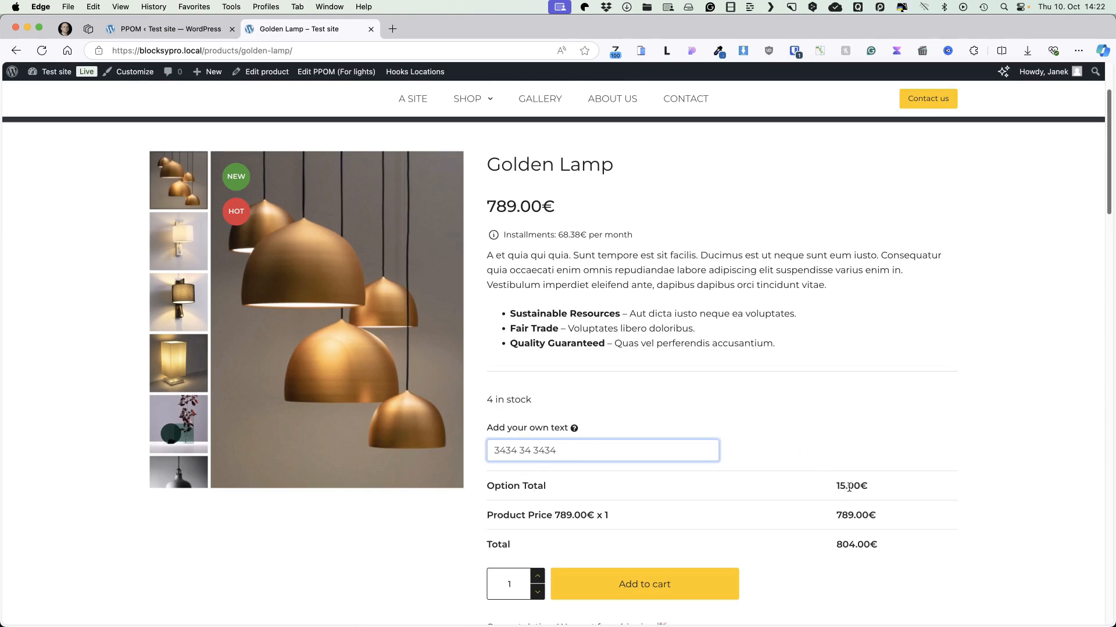
In the field group, create a Radio Input field titled "Select your socket type" with the description "Select it based on your region or country".
click(163, 26)
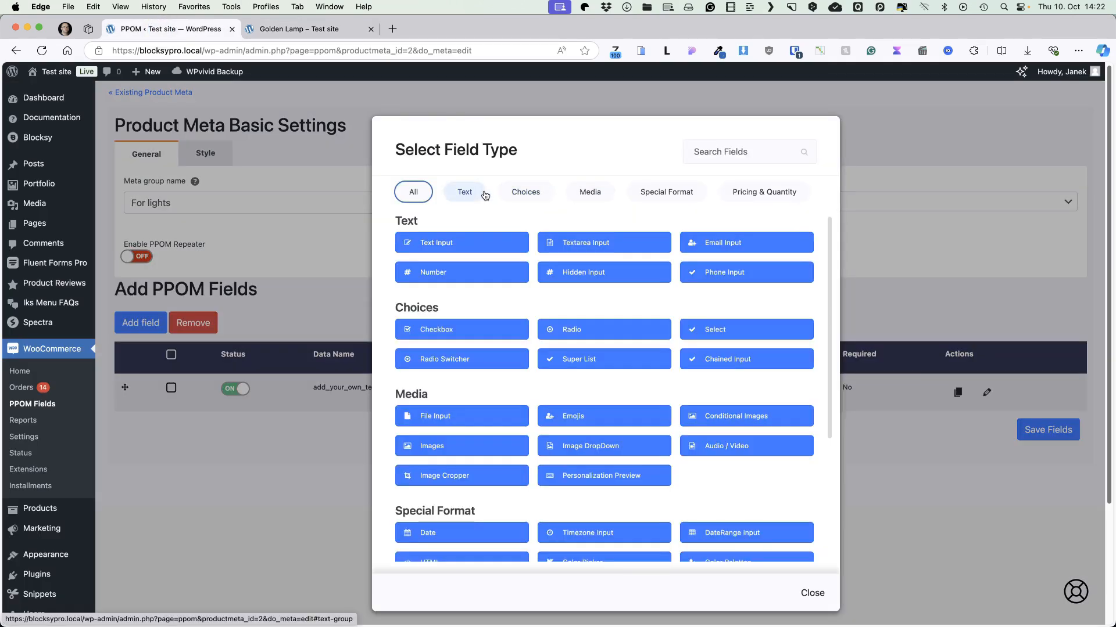
click(469, 192)
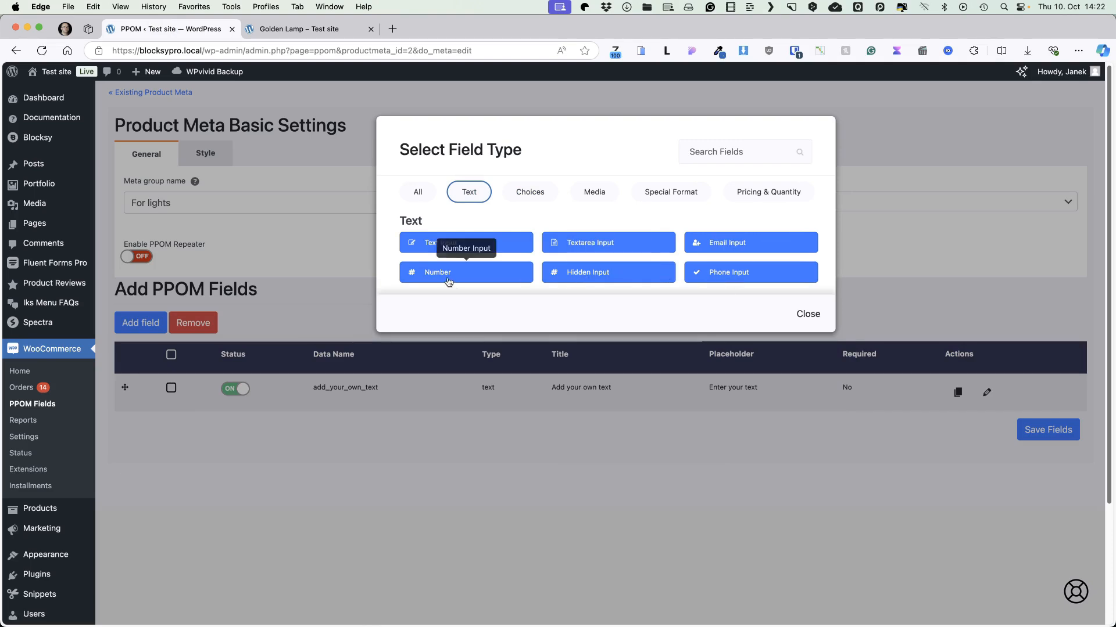
click(538, 193)
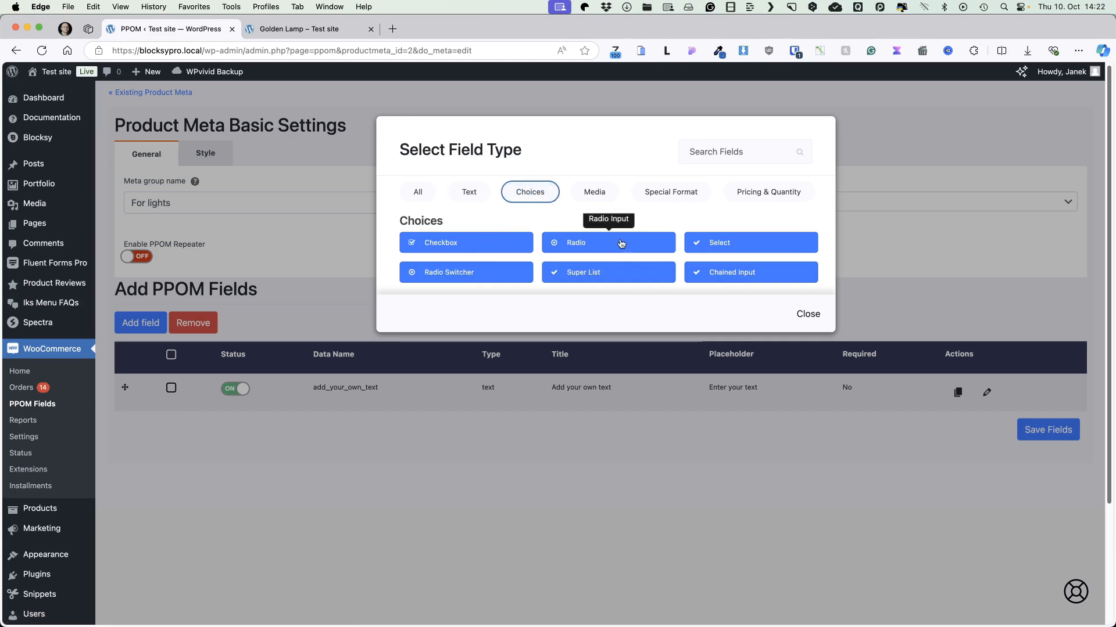
click(579, 245)
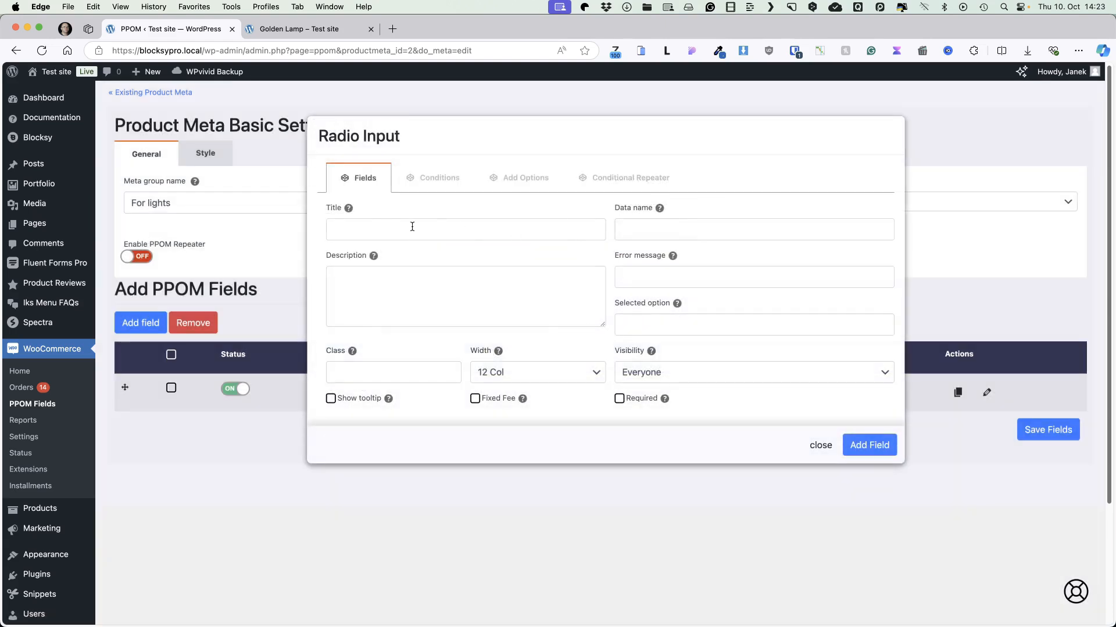
click(378, 225)
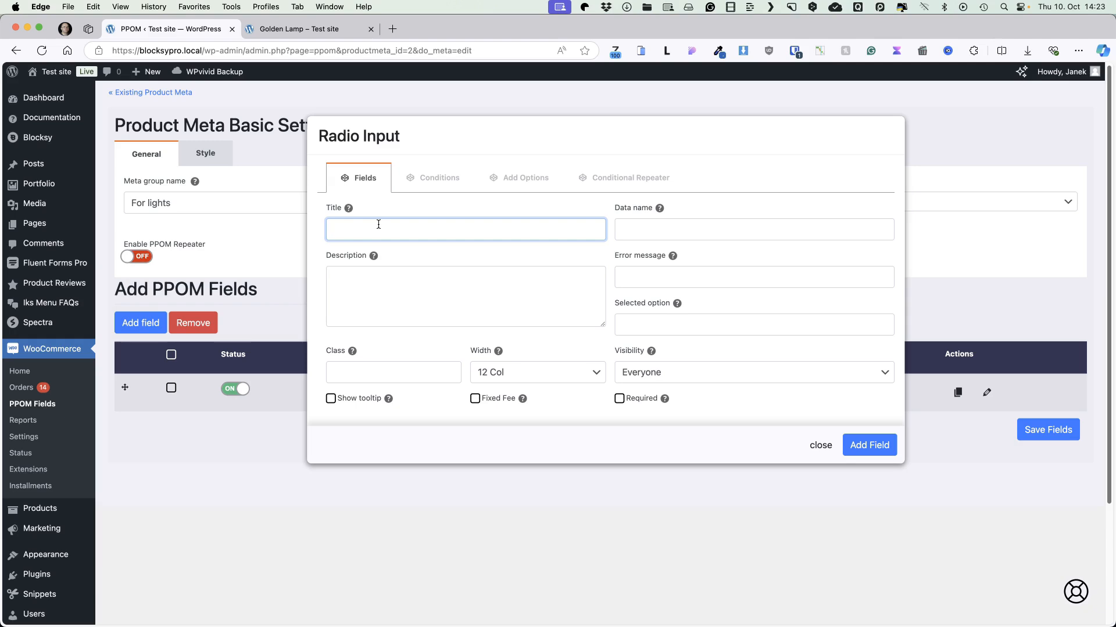
text(Select your socket type)
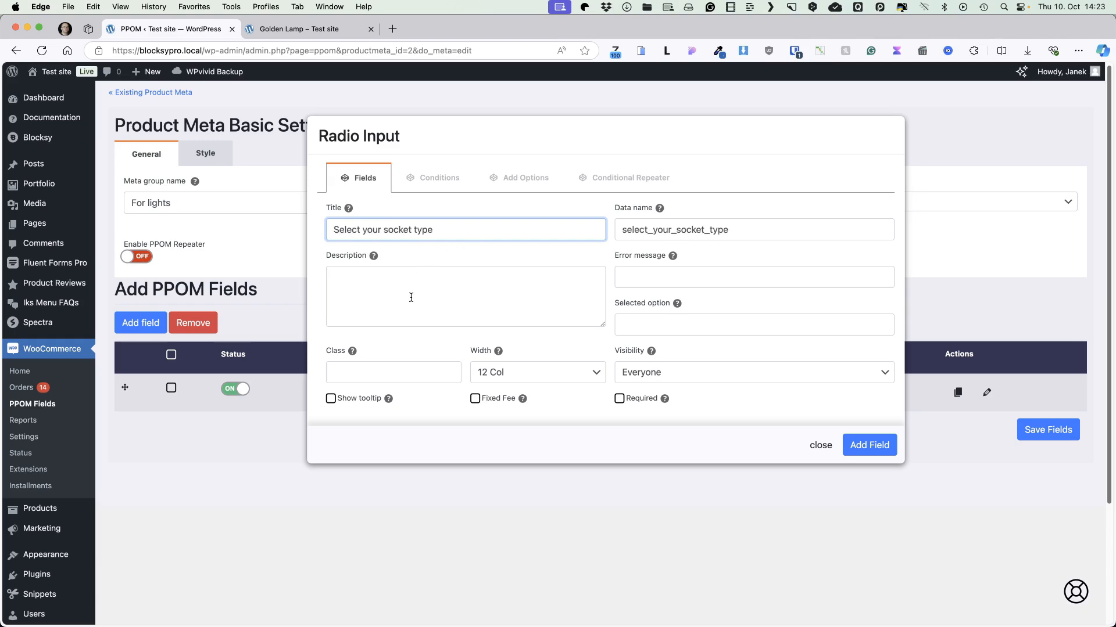
click(410, 298)
text(Select it based on your region or country)
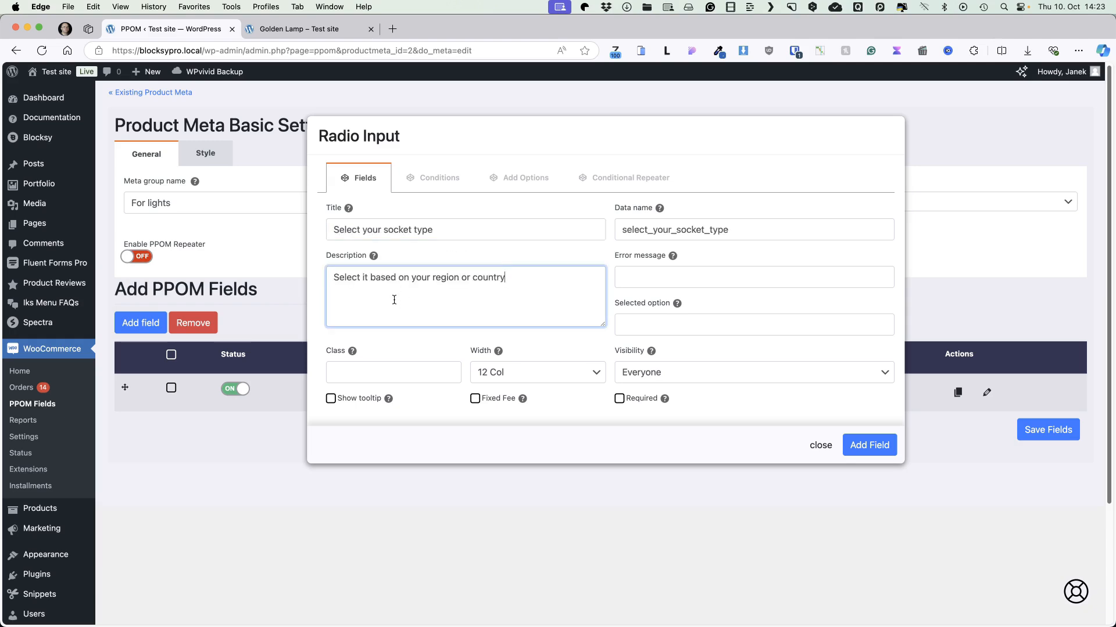
Enable the radio field's tooltip and set its width to 6 Col, comparing with the product page layout.
click(330, 399)
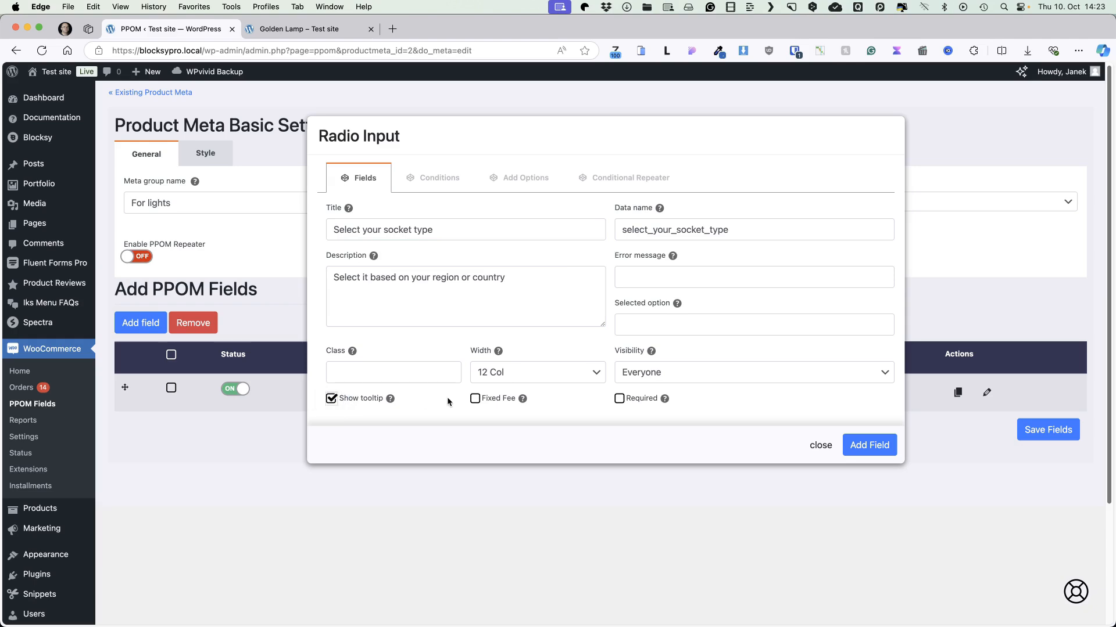
click(549, 372)
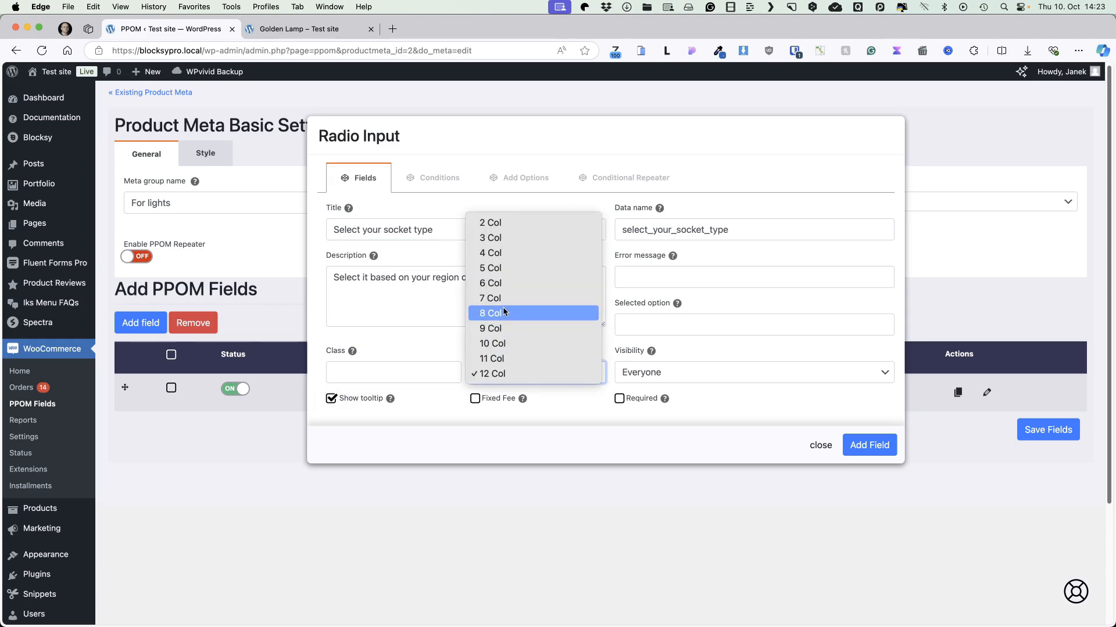
click(514, 283)
click(262, 30)
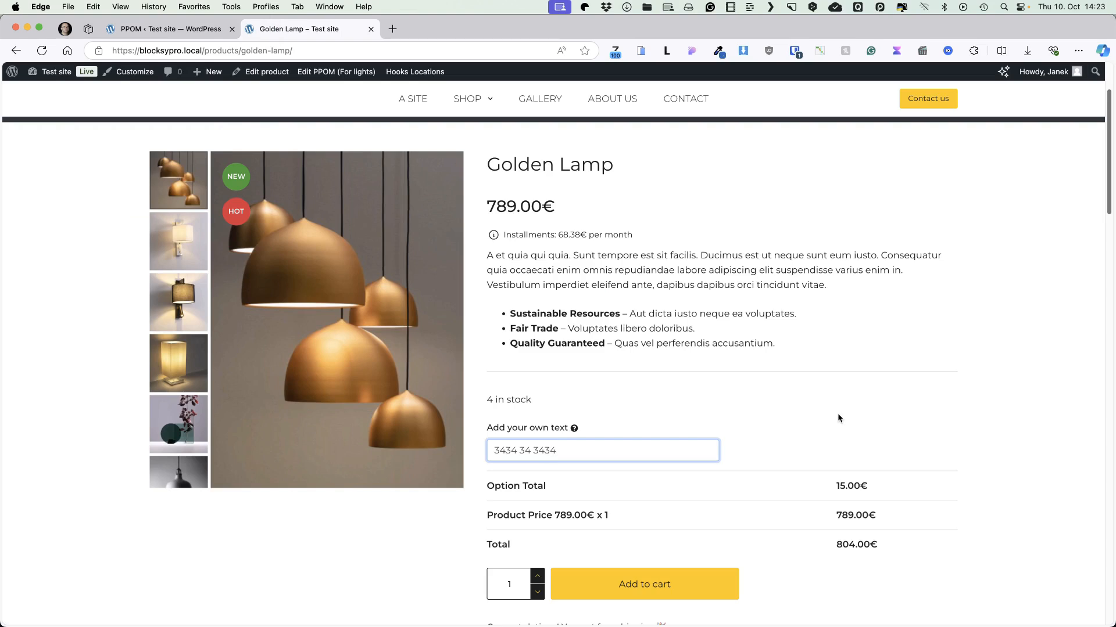
click(168, 29)
Add the options E11, E26, E35 and E59 to the socket type radio field.
click(526, 178)
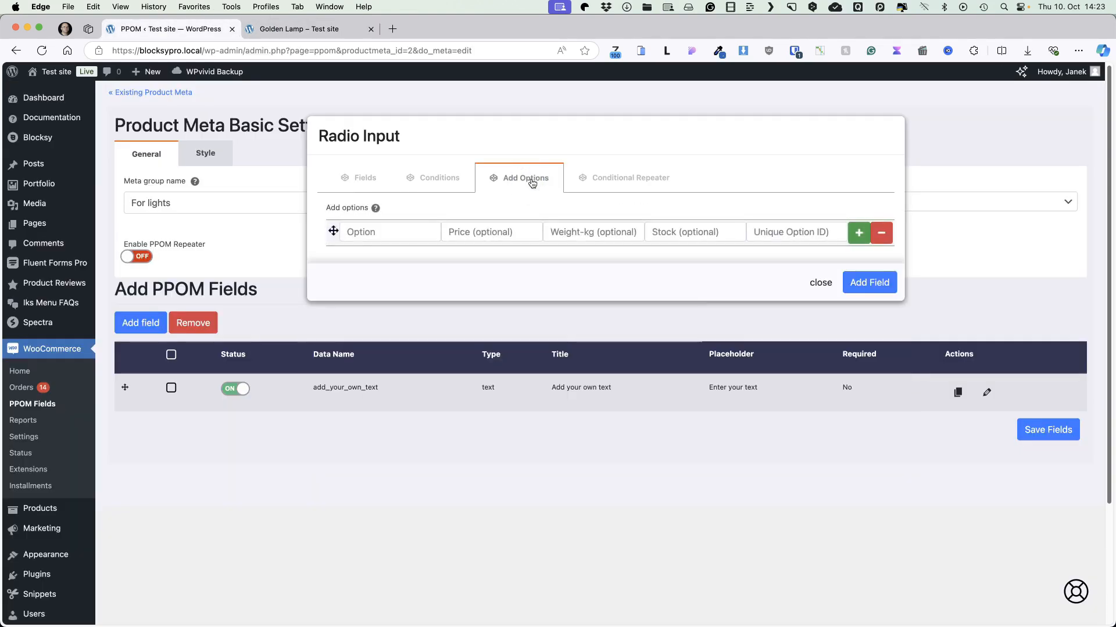
click(361, 236)
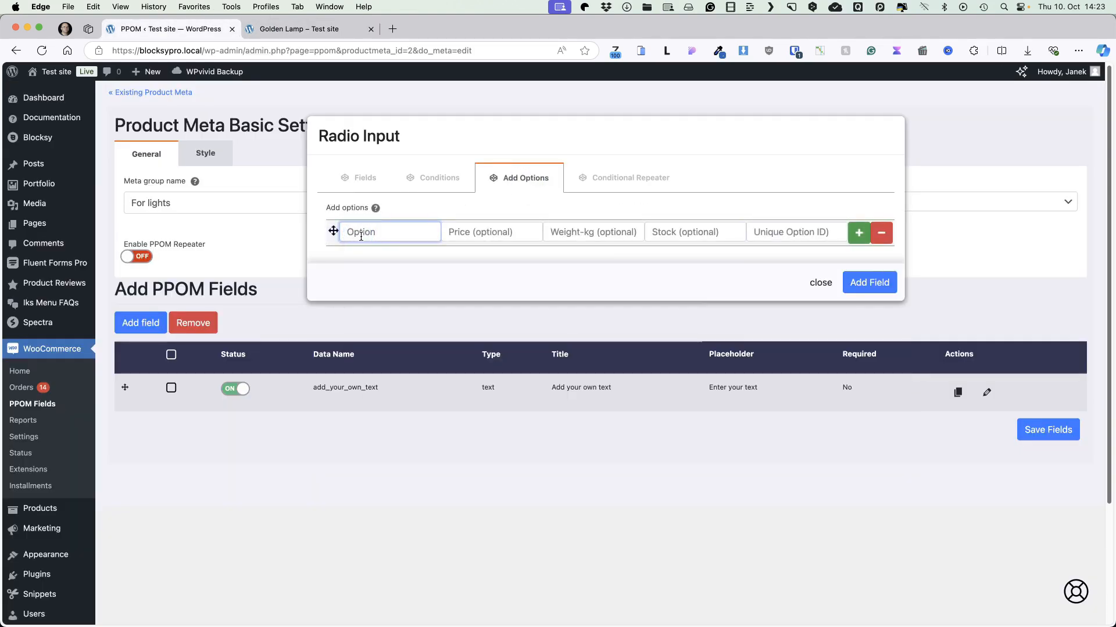
text(E11)
click(859, 233)
text(E26)
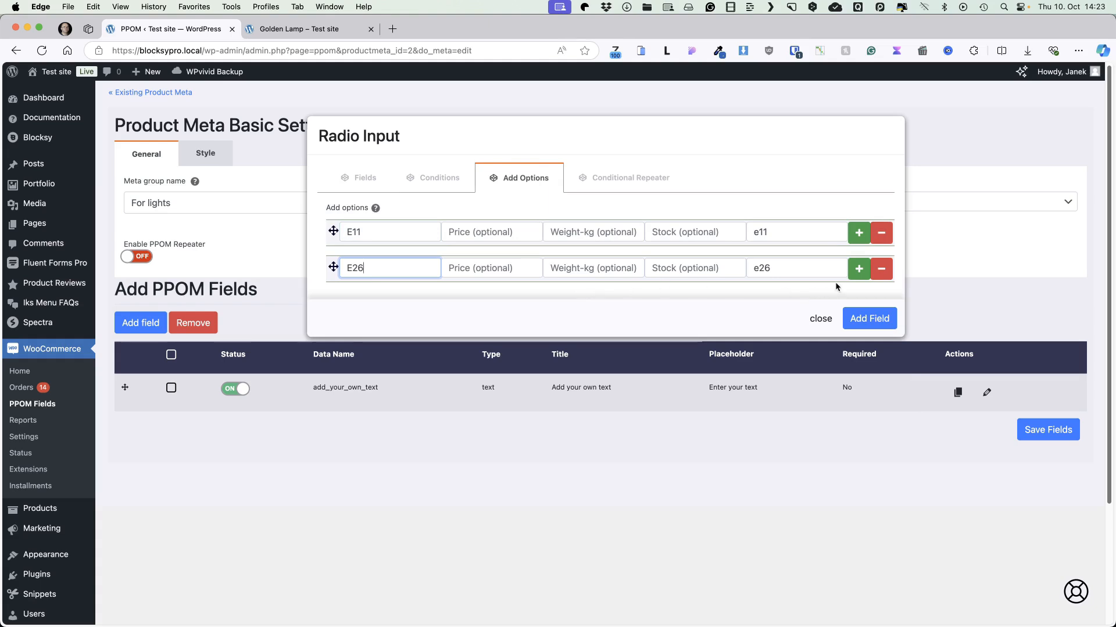
click(859, 268)
double_click(351, 299)
text(E35)
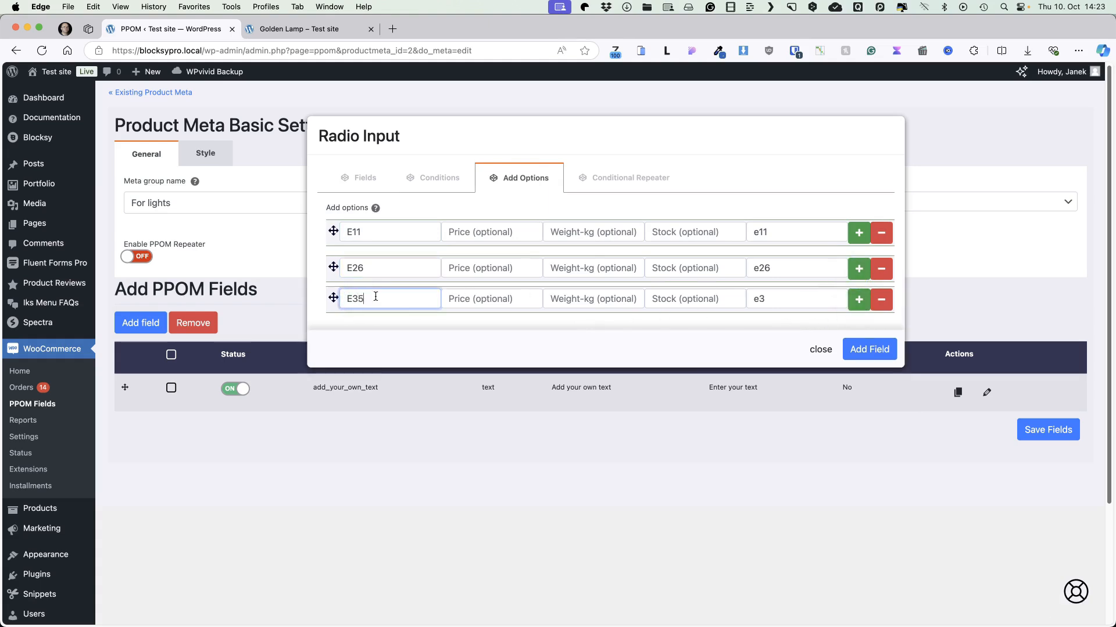
click(859, 299)
text(59)
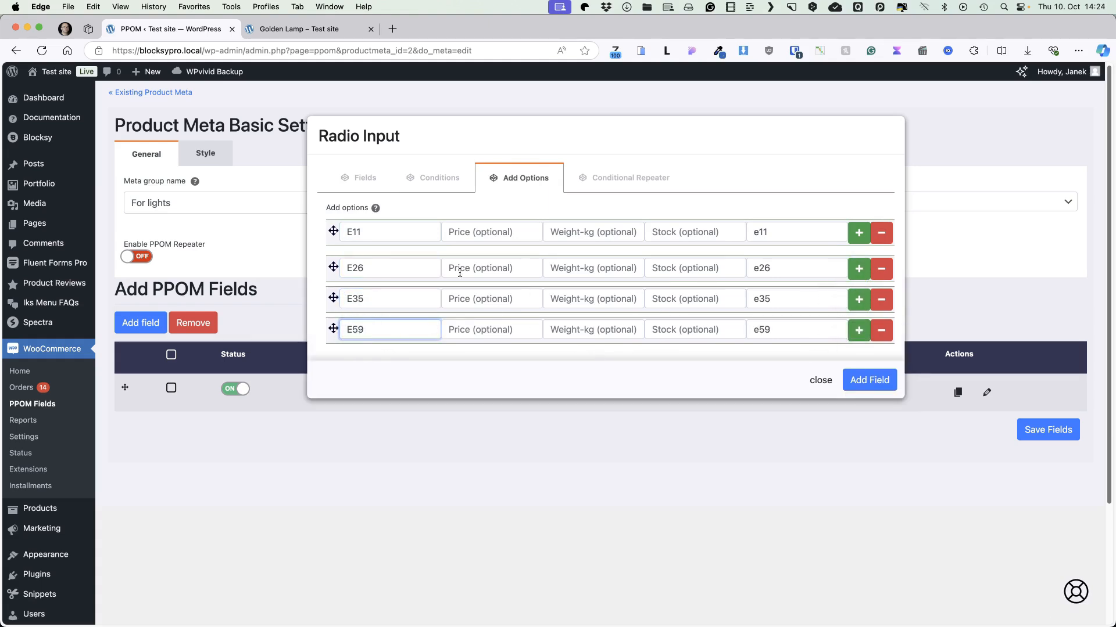
Set the option prices to 2 for E11, 3 for E26, 4 for E35 and 0 for E59.
click(469, 230)
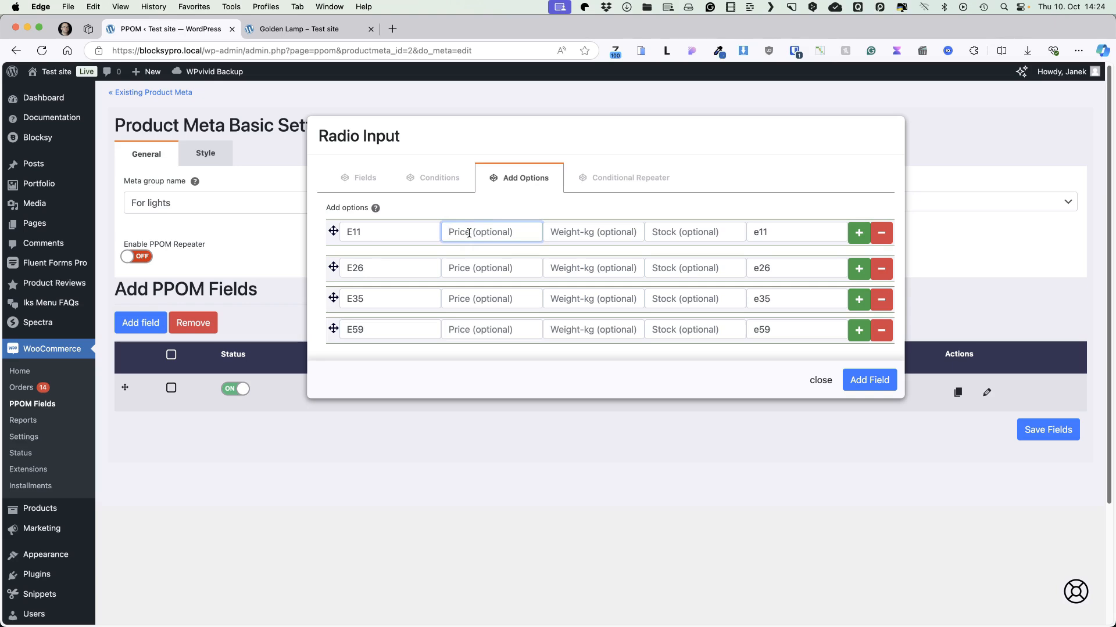
text(2)
click(471, 267)
text(3)
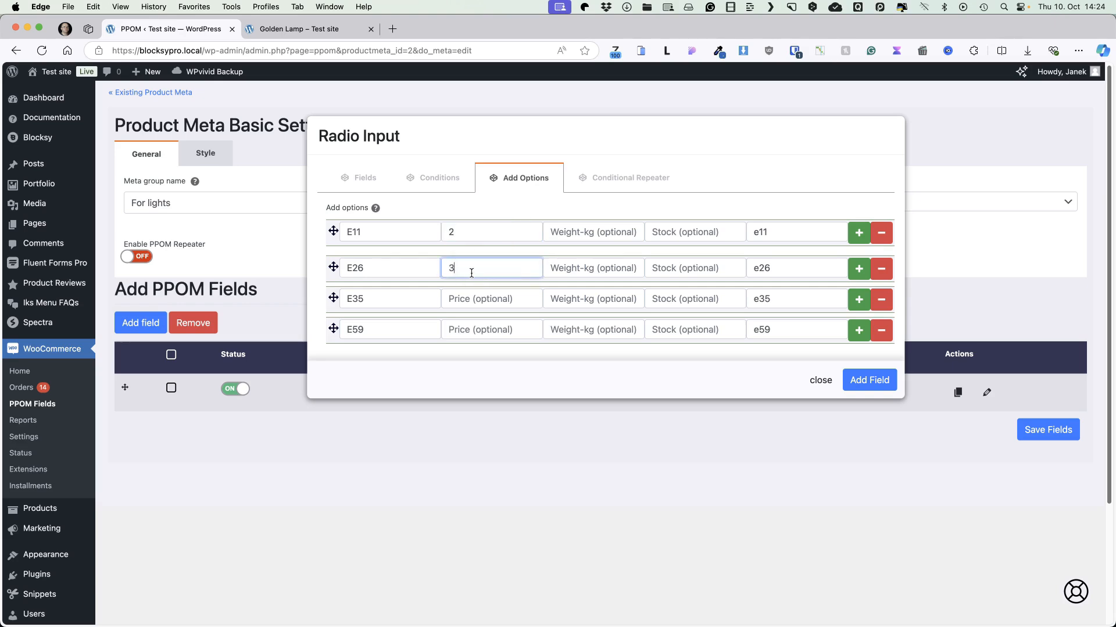
click(464, 300)
text(4)
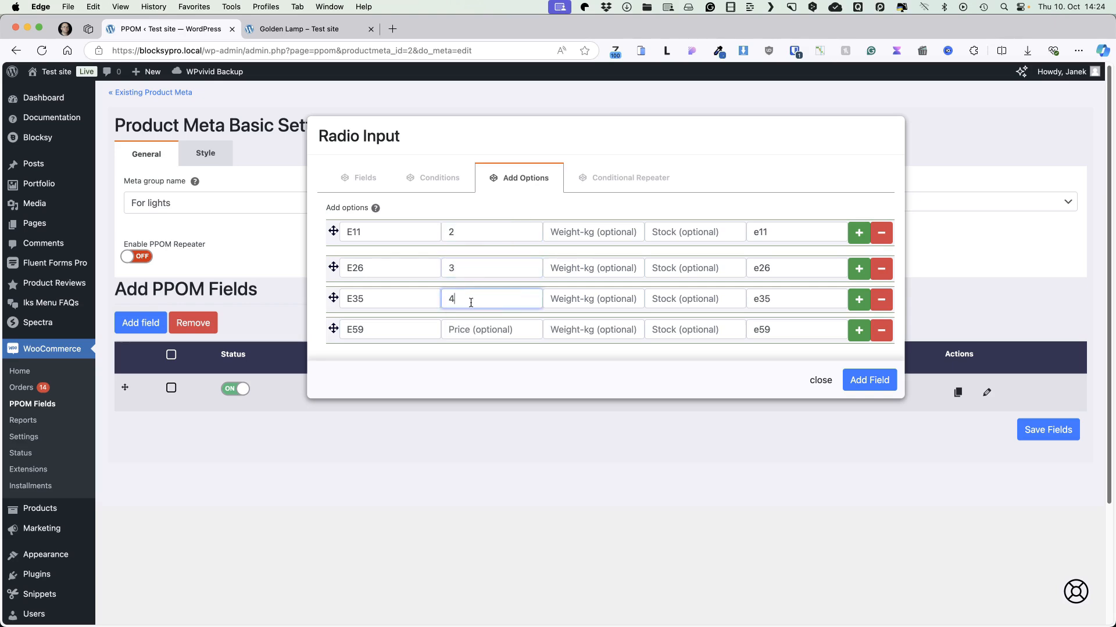
click(461, 335)
text(0)
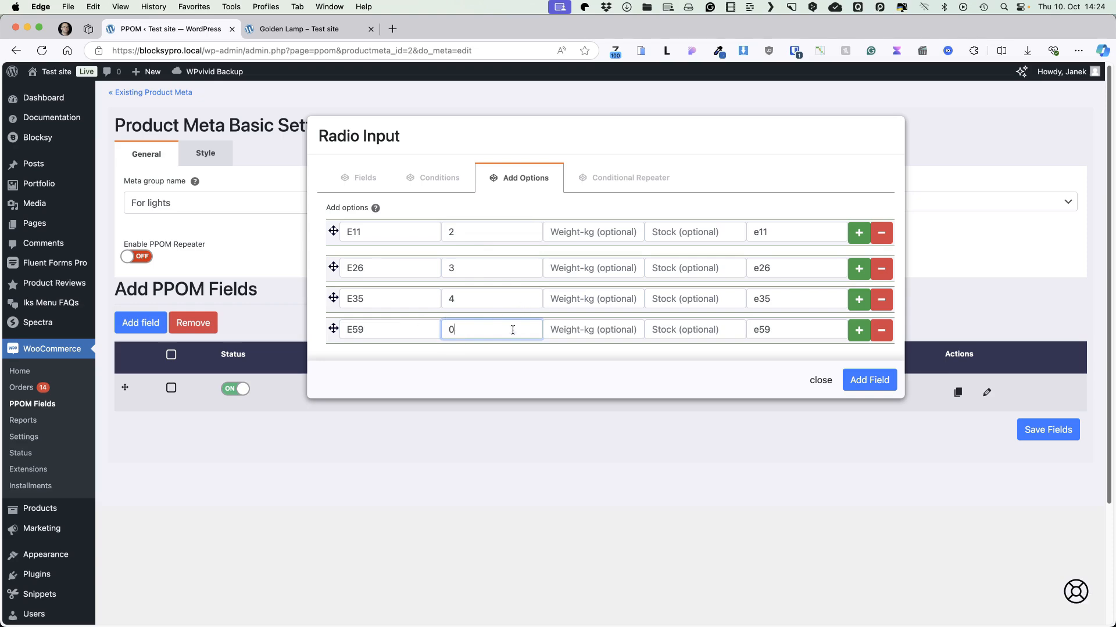
click(486, 368)
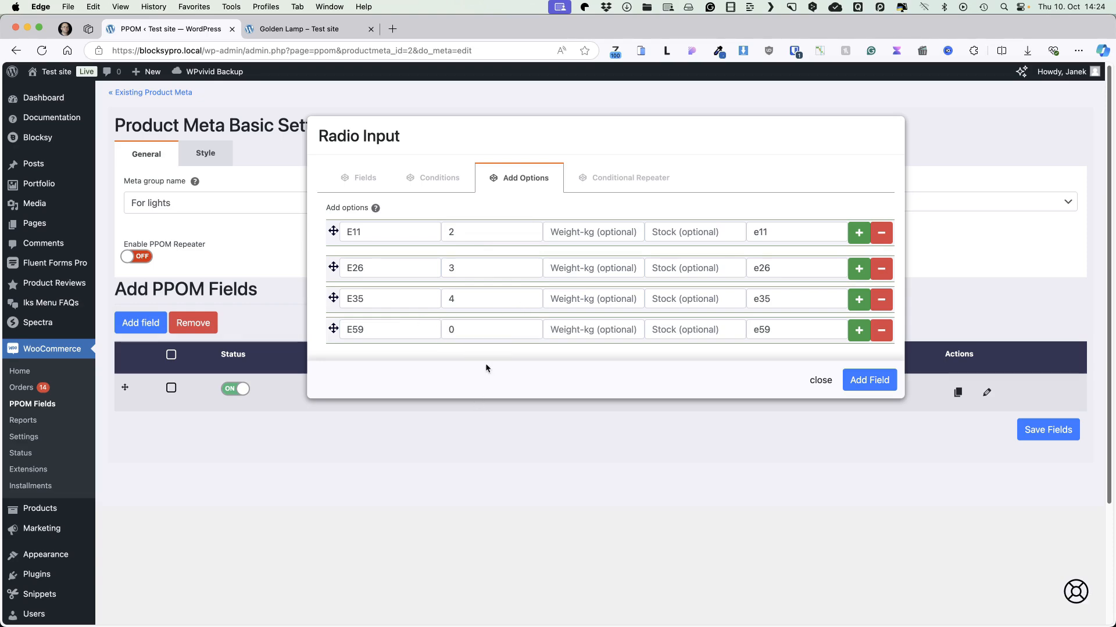
Save the socket type field to the group and check it on the Golden Lamp product page.
click(865, 380)
click(1048, 467)
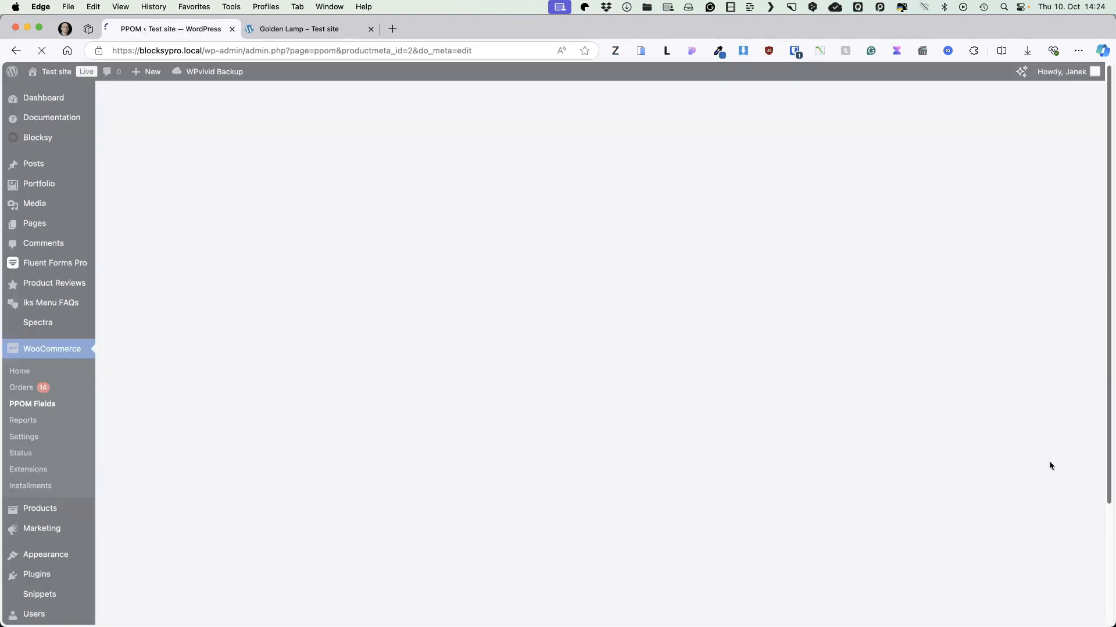
click(299, 29)
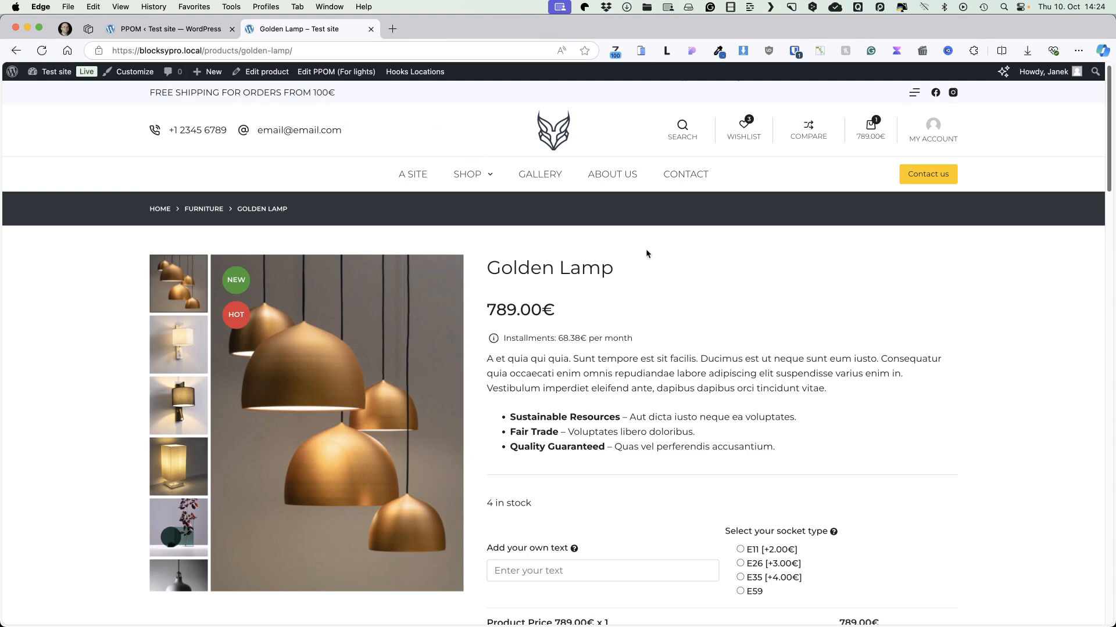
scroll(647, 249, down, 5)
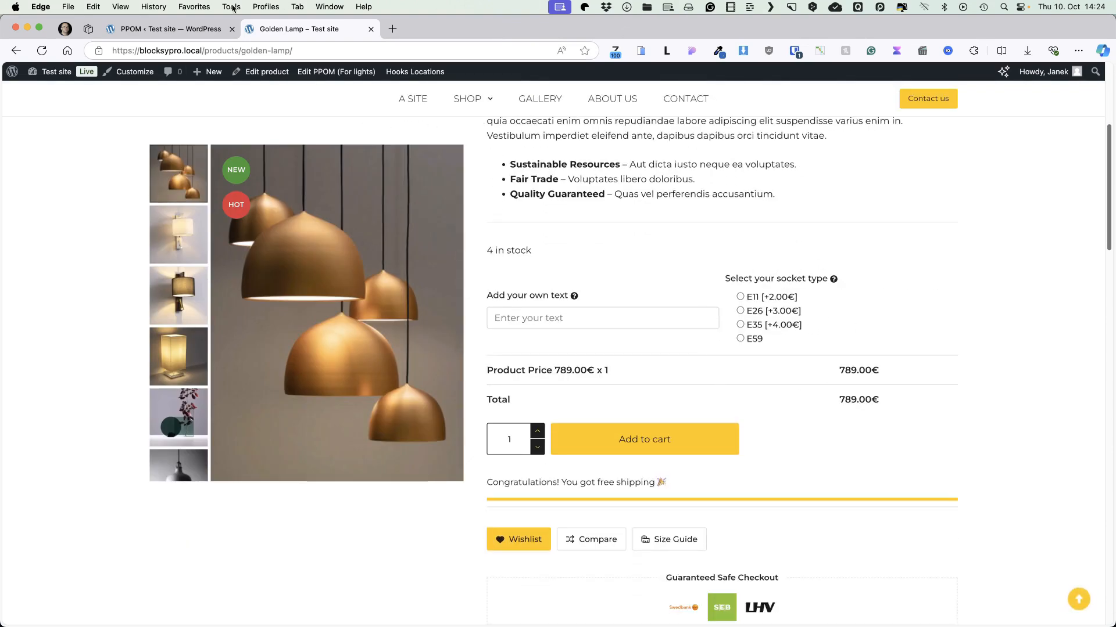
Change the "Add your own text" field's width to 12 Col and update the field.
click(175, 29)
click(998, 394)
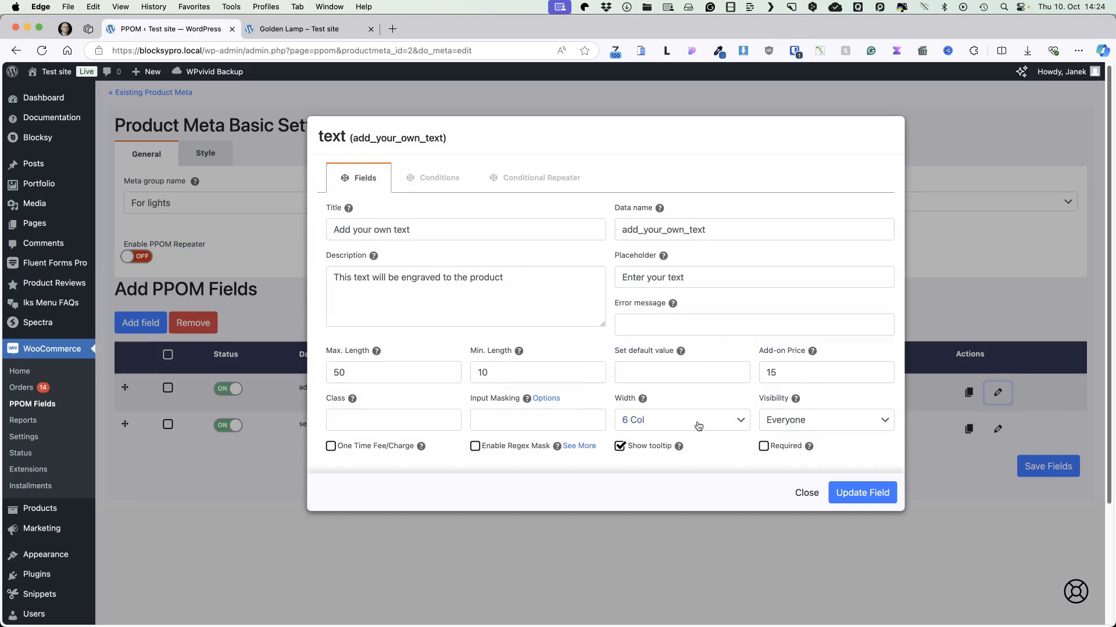
click(647, 421)
click(647, 512)
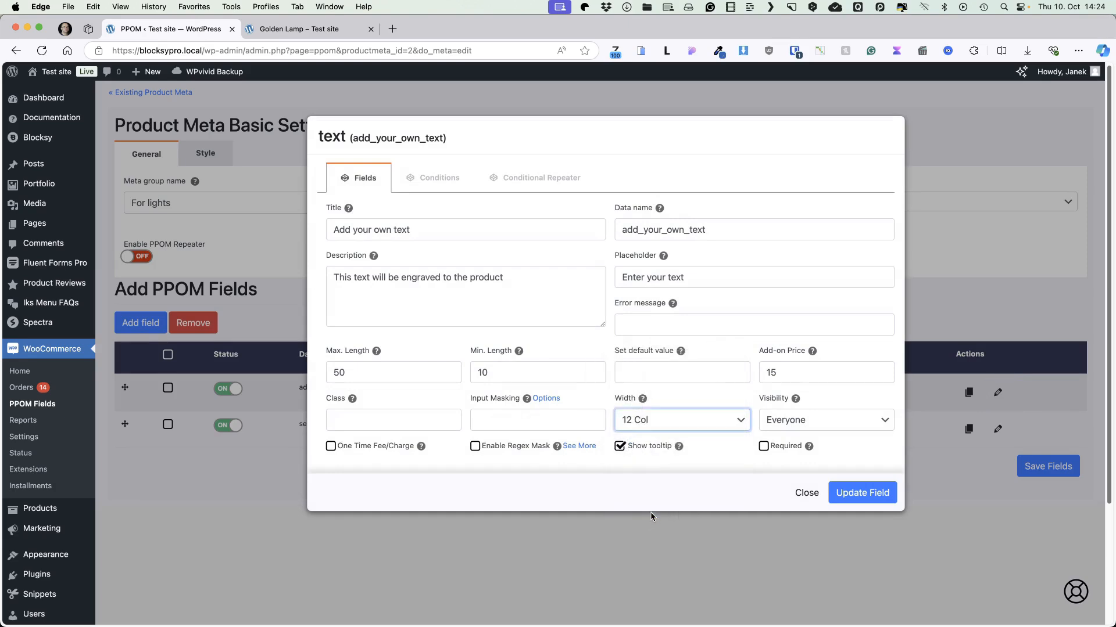
click(846, 500)
Set the socket type field's width to 12 Col and move the field above "Add your own text" in the field list.
click(998, 429)
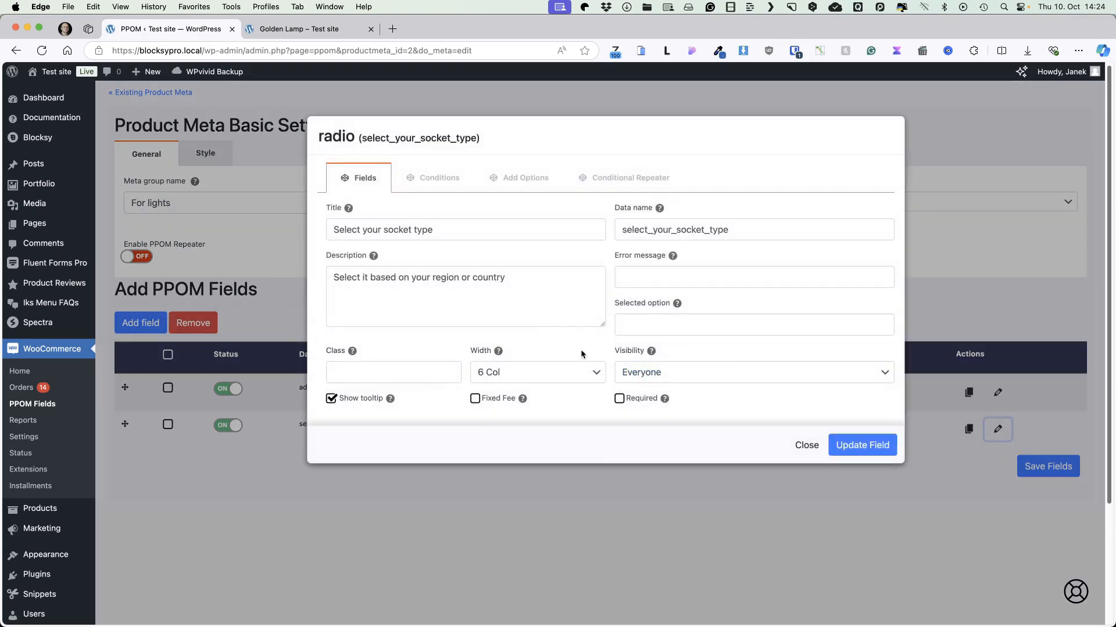
click(507, 376)
click(497, 463)
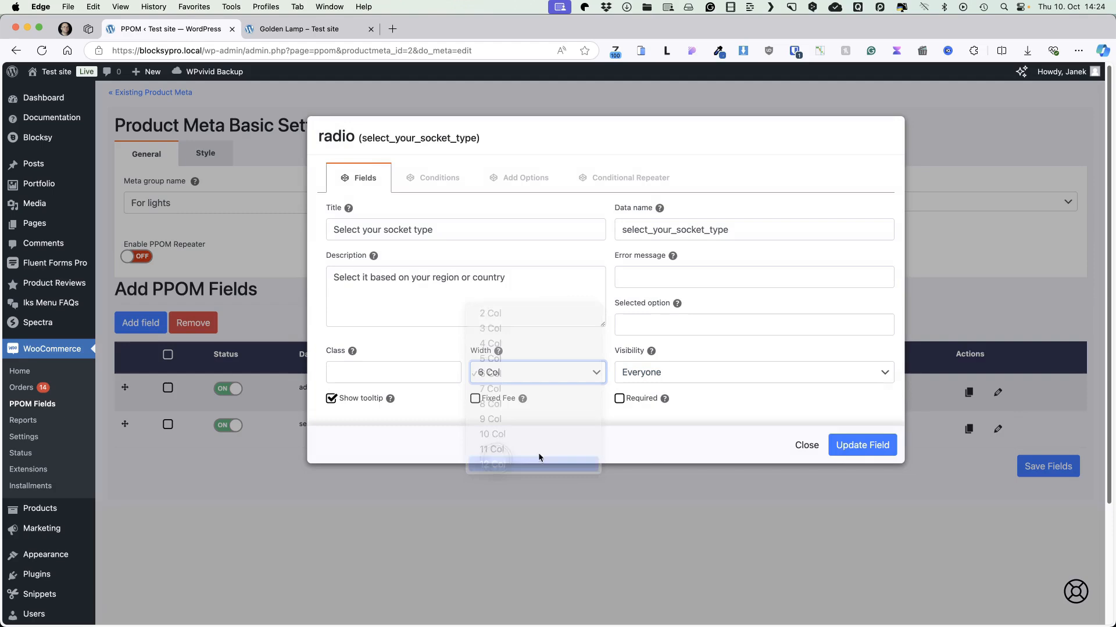
click(866, 446)
drag(124, 424, 123, 384)
Save the fields and test the reloaded Golden Lamp page with socket E11 and the engraving text "w ew sdsf sfdfdfdf".
click(295, 30)
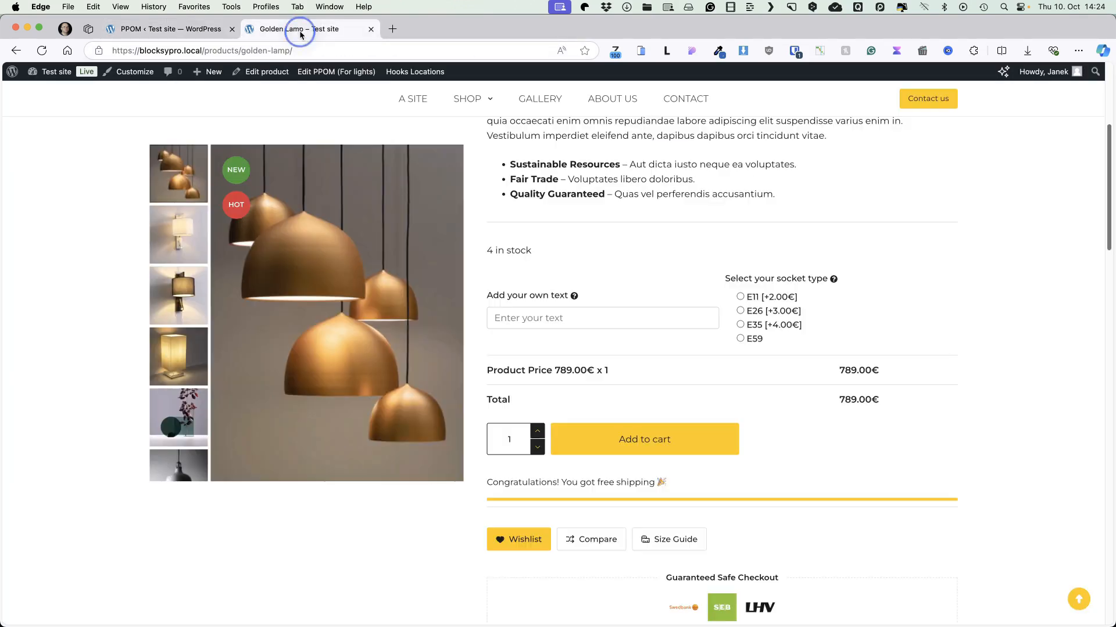
click(1043, 469)
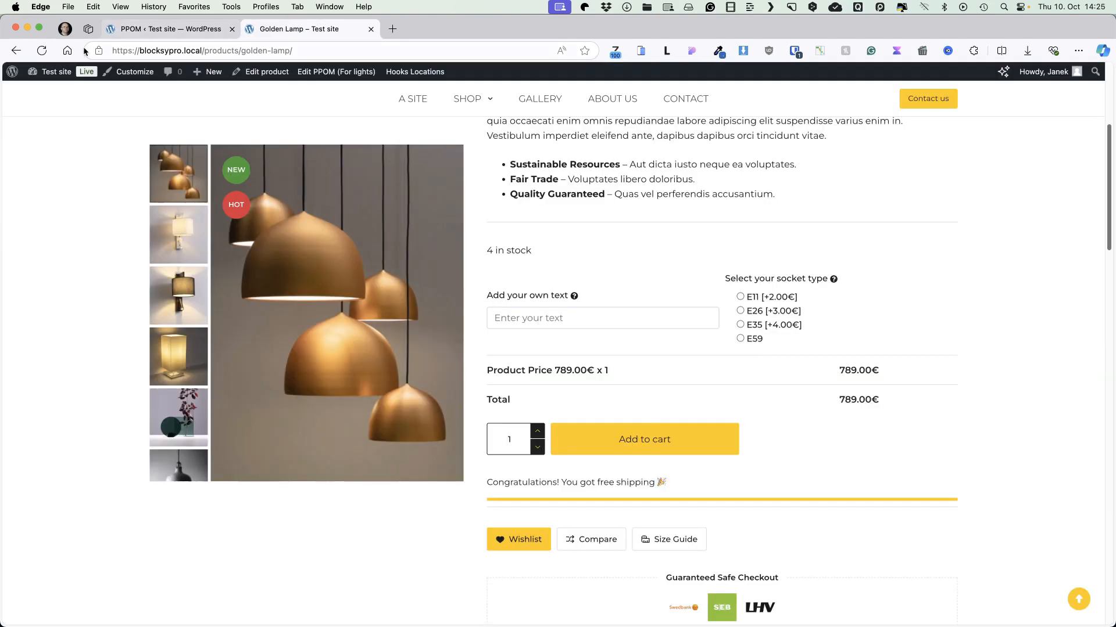
click(40, 50)
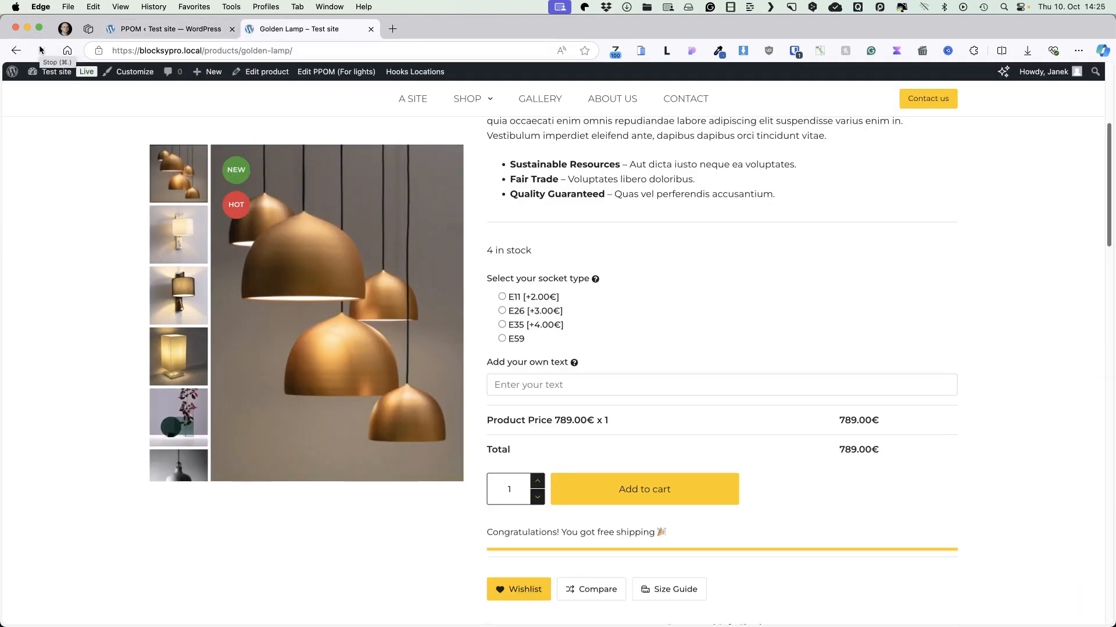
click(513, 298)
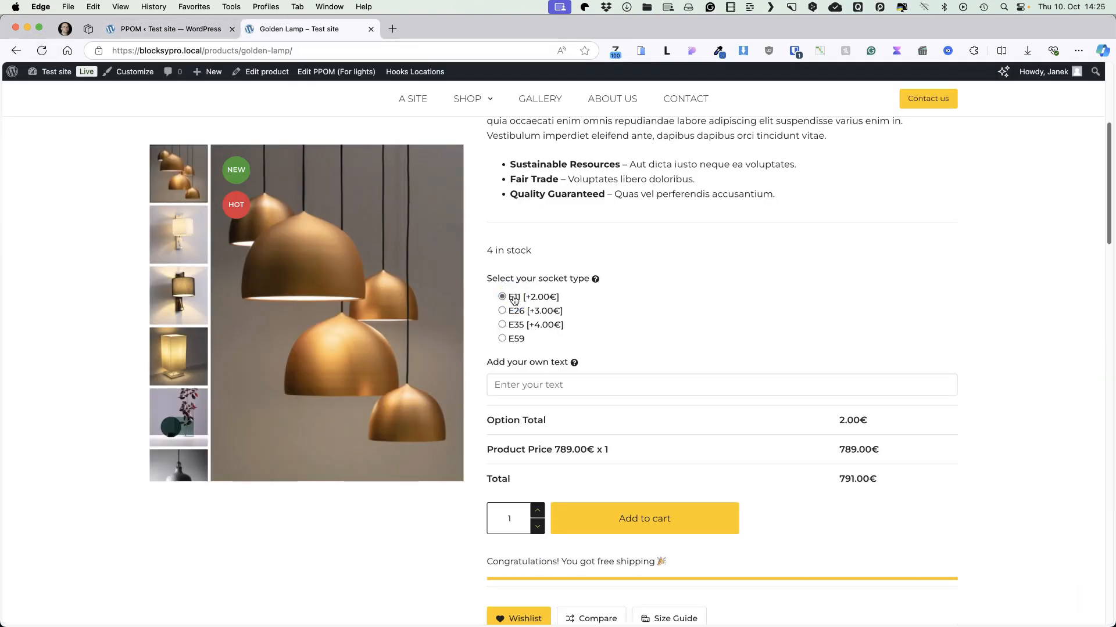
click(540, 385)
text(w e)
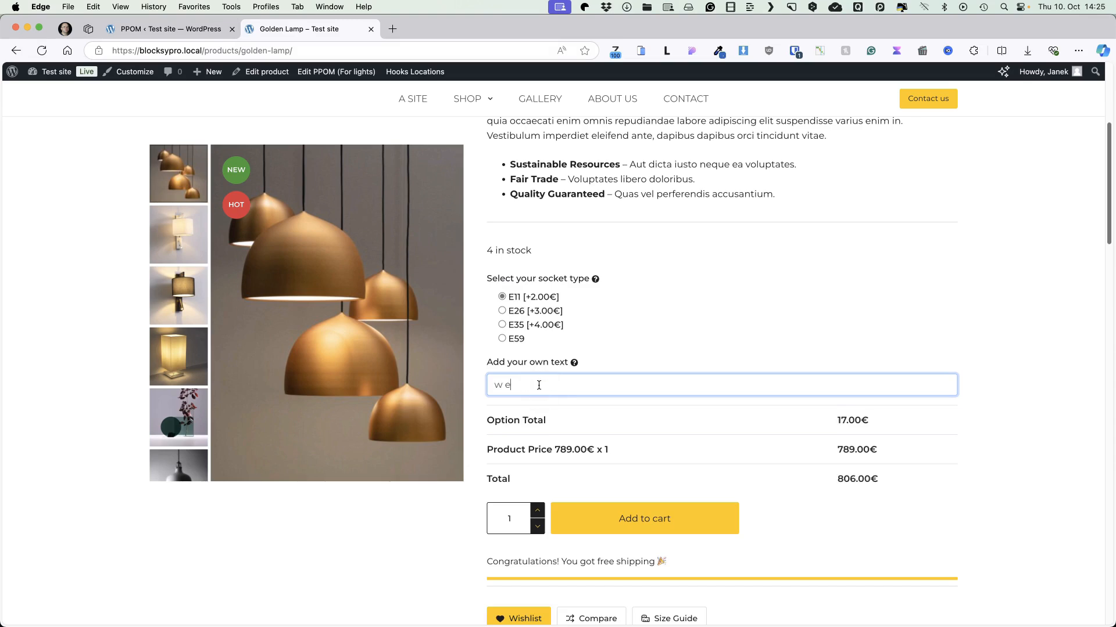
text(w sdsf sfdfdfdf)
Start a Radio Switcher field titled "Select your region" with the description "It is used to offer you the correct plug." and the tooltip enabled.
click(170, 29)
click(141, 323)
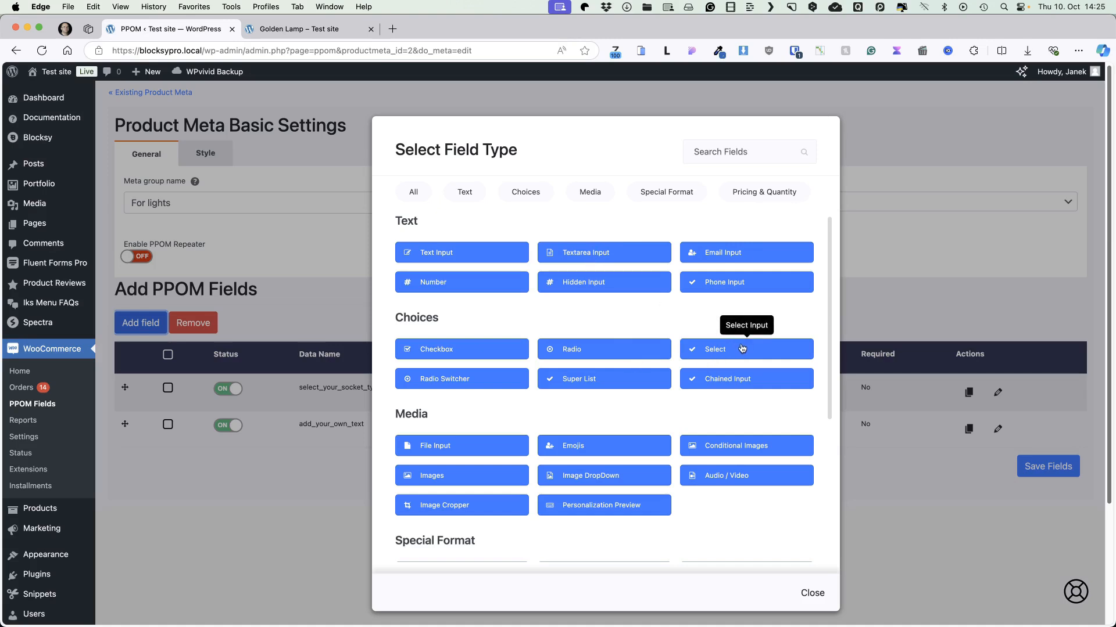
click(457, 382)
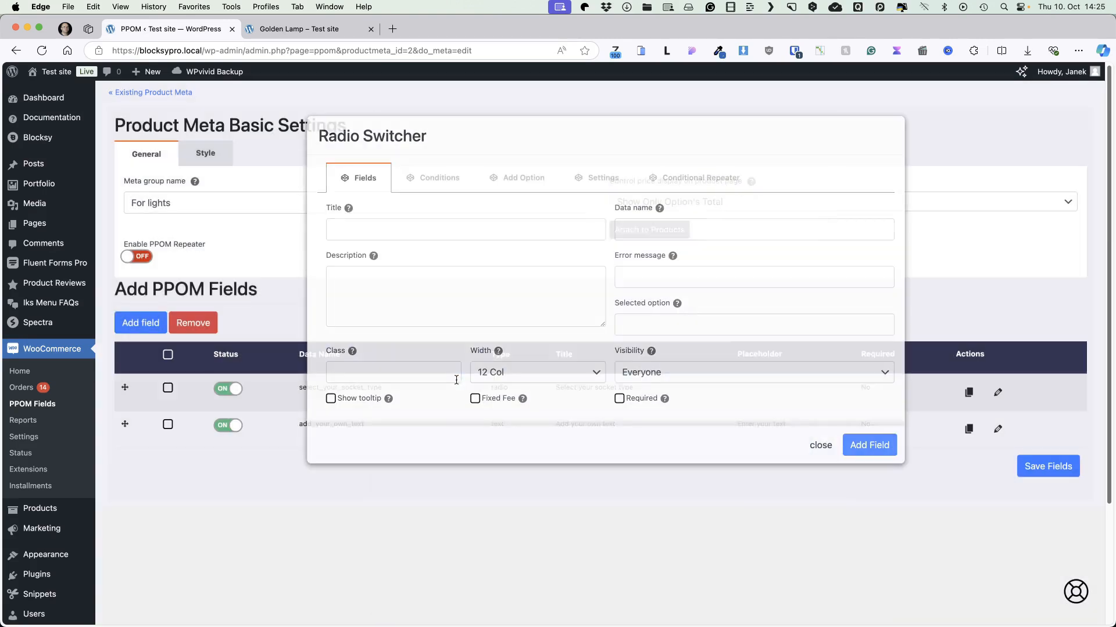
click(369, 230)
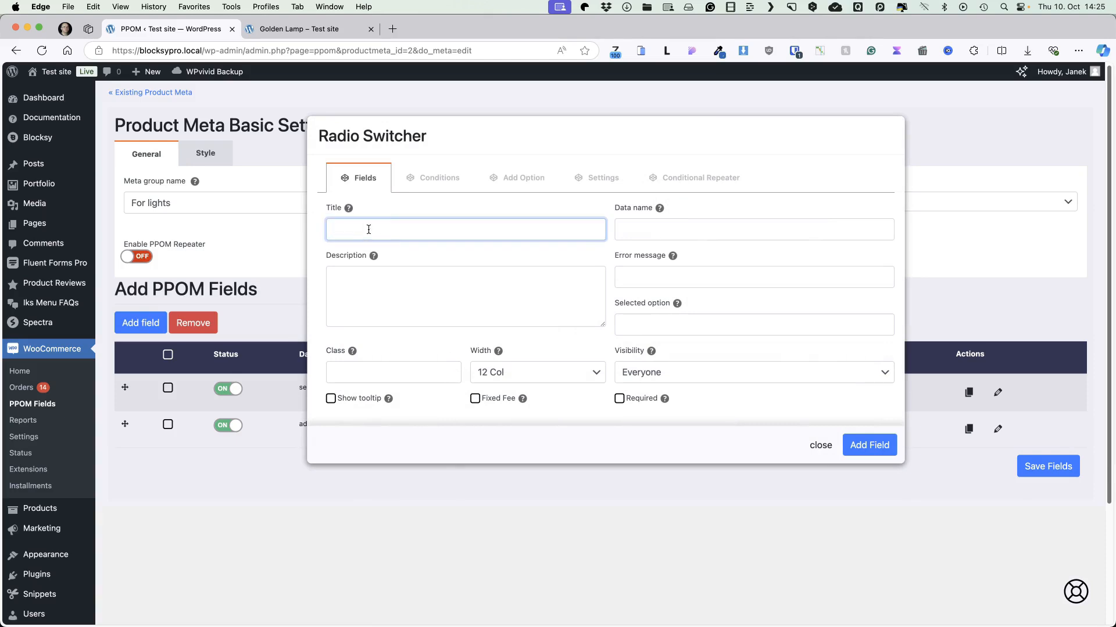
text(Select your region)
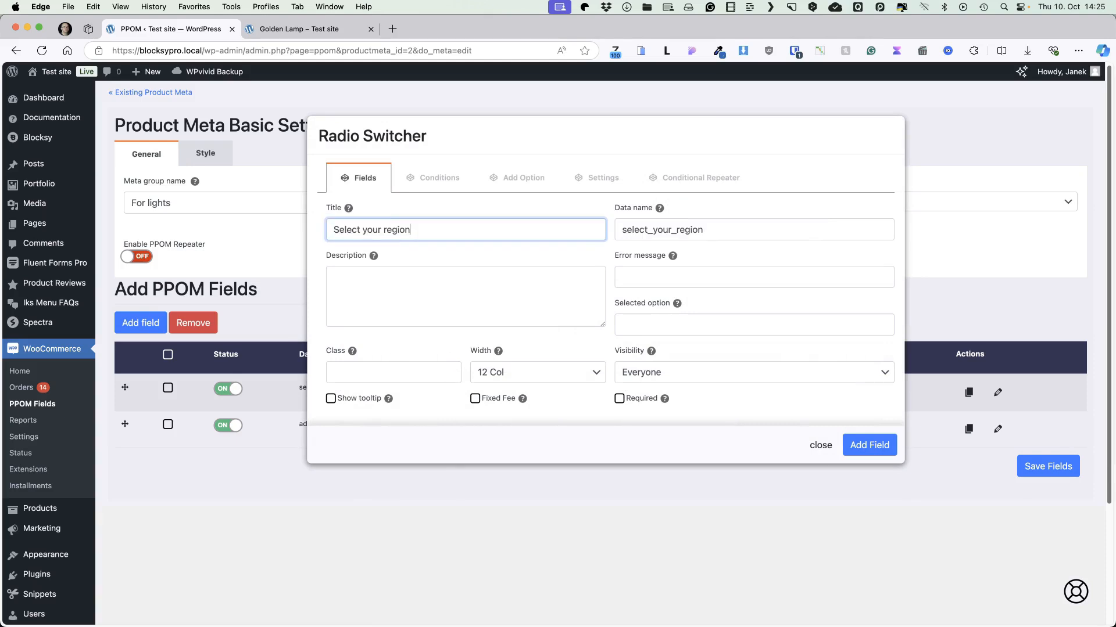
click(378, 286)
text(It is used to offer you the correct plug.)
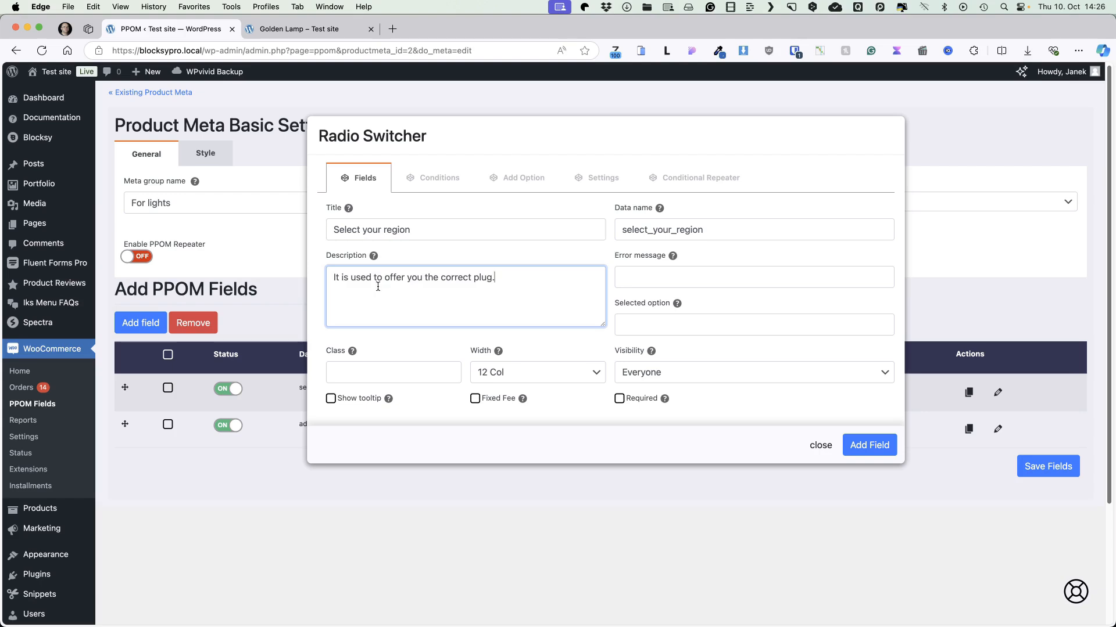
click(332, 399)
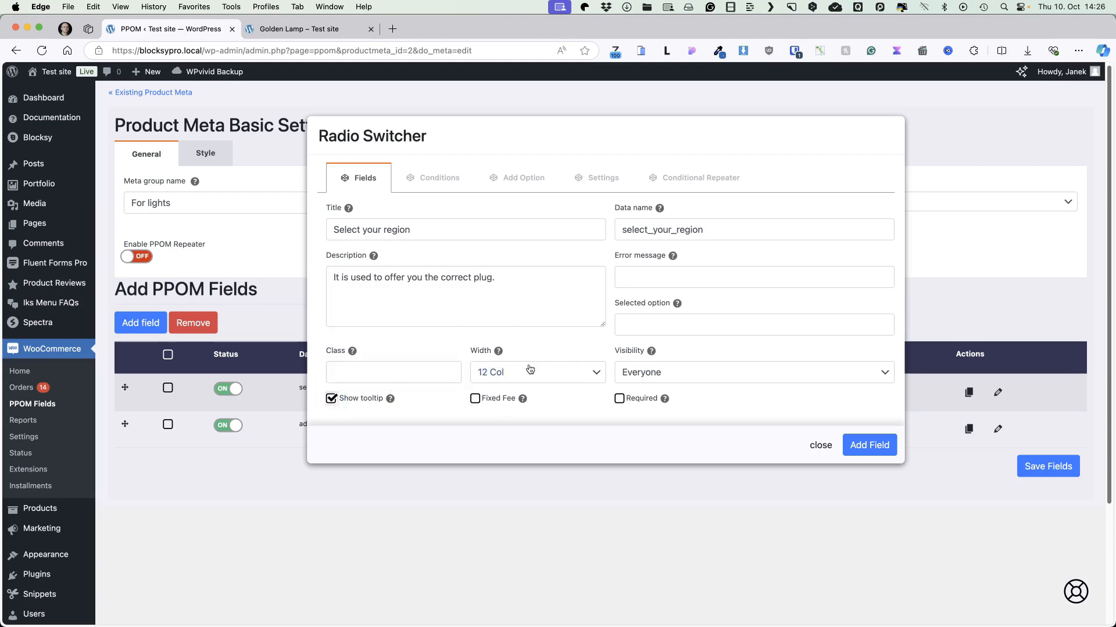
Add the options Europe, Asia, US and UK to the region switcher without prices.
click(520, 180)
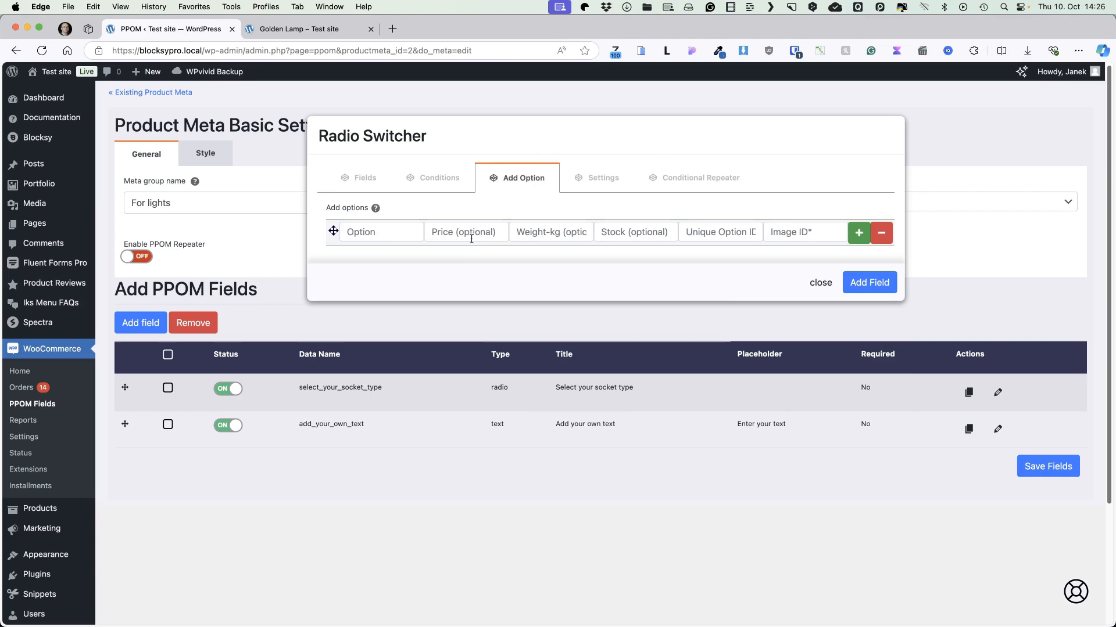
click(377, 228)
text(Europe)
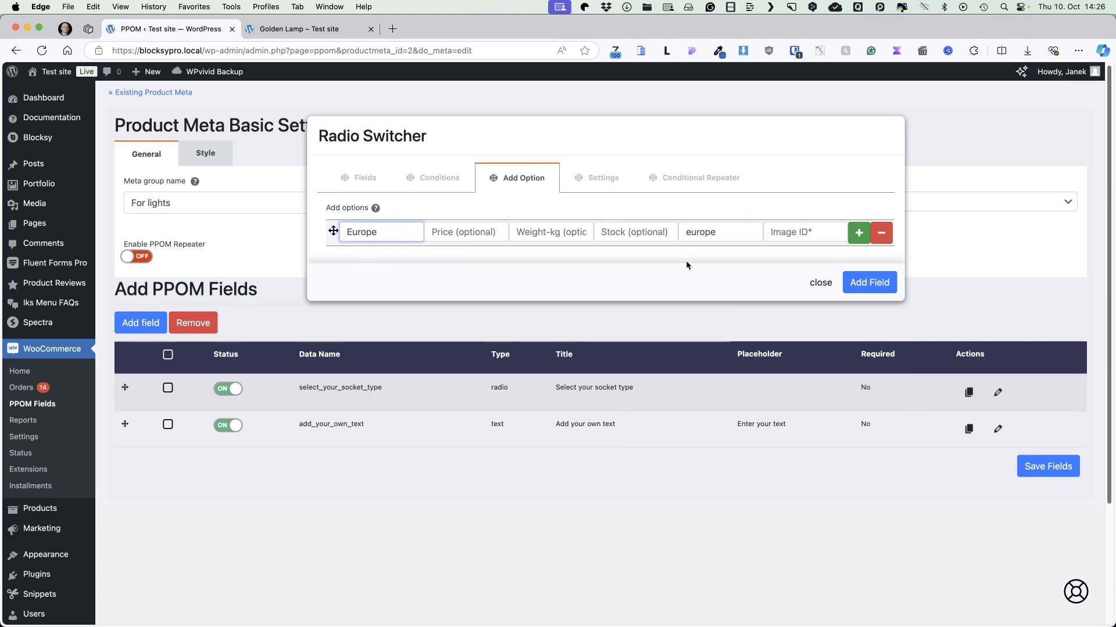
click(858, 233)
text(Asia)
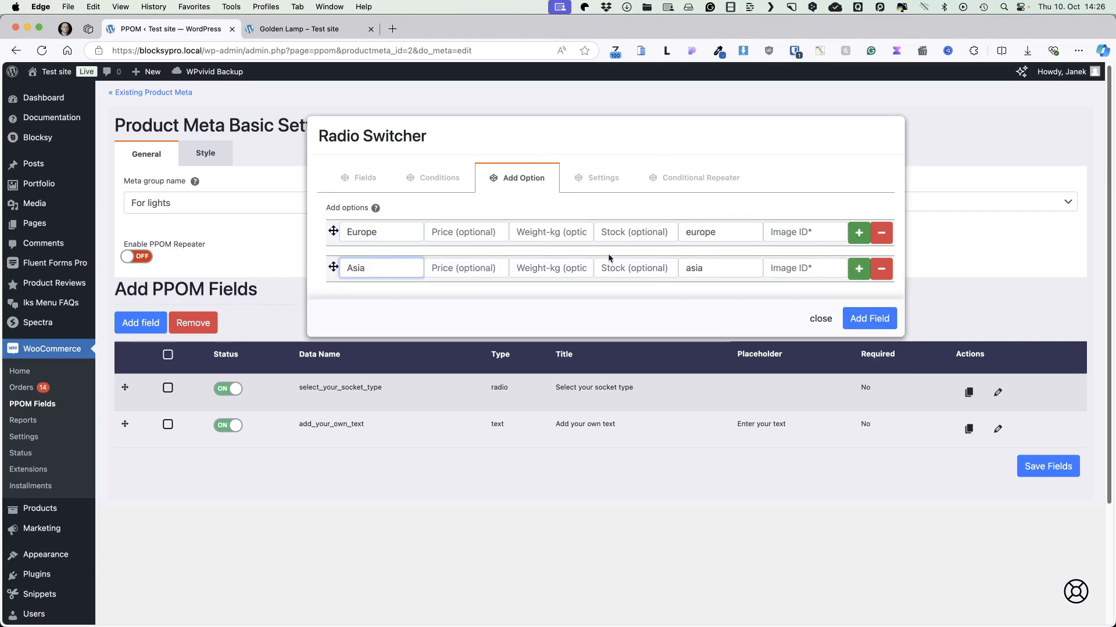
click(859, 269)
key(super+a)
text(US)
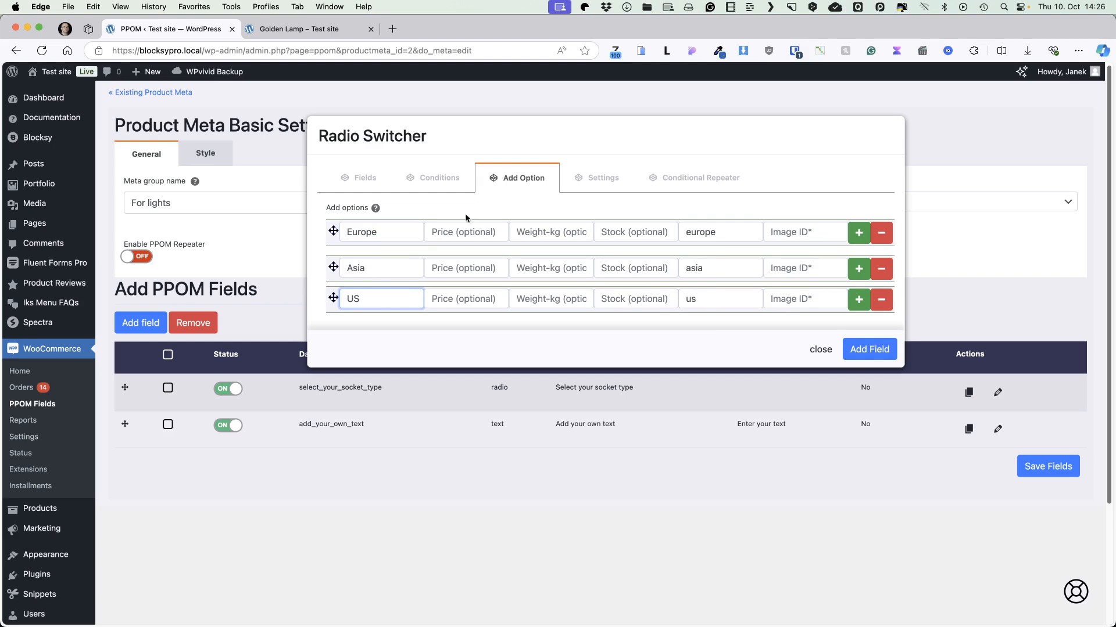
click(859, 299)
click(372, 330)
key(super+a)
text(UK)
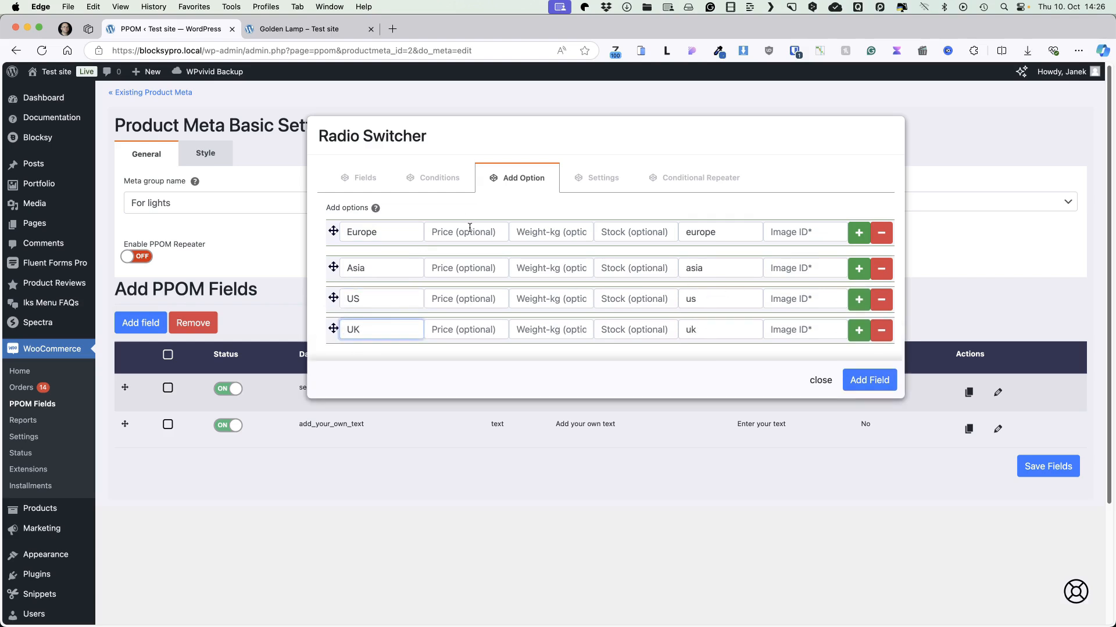
Save the region switcher to the group and try its Asia, US and UK choices on the reloaded Golden Lamp page.
click(883, 382)
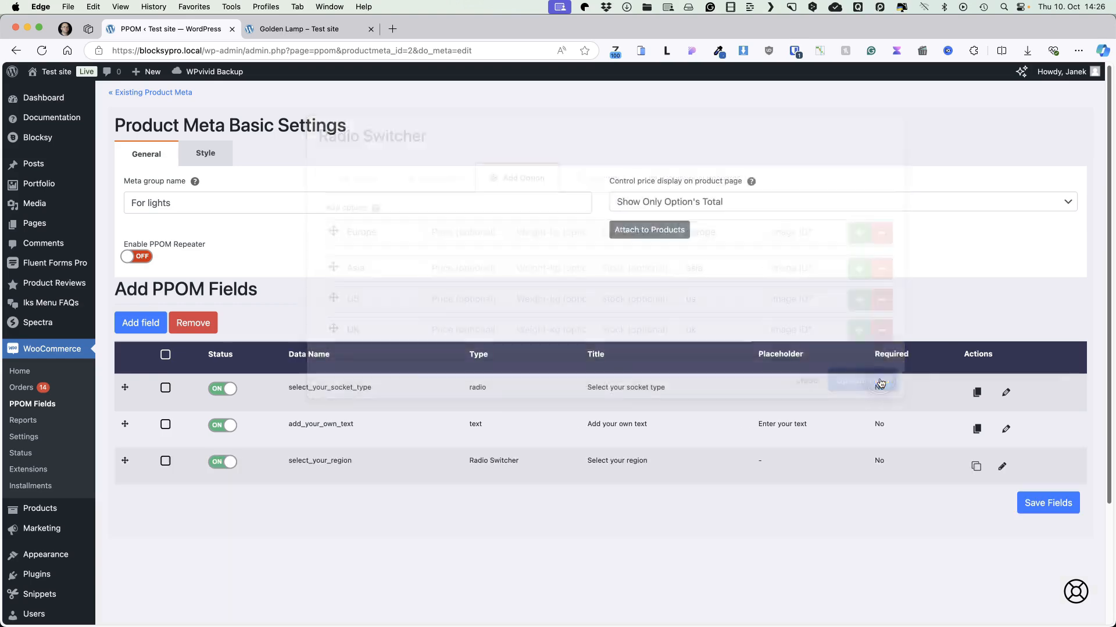
click(1043, 511)
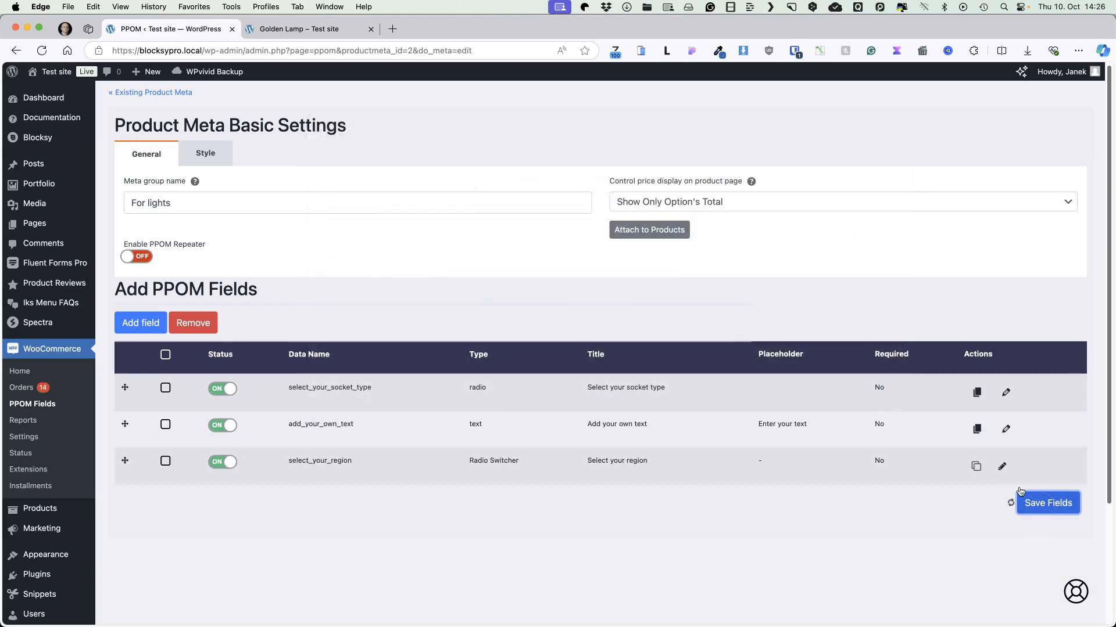
click(300, 29)
click(42, 51)
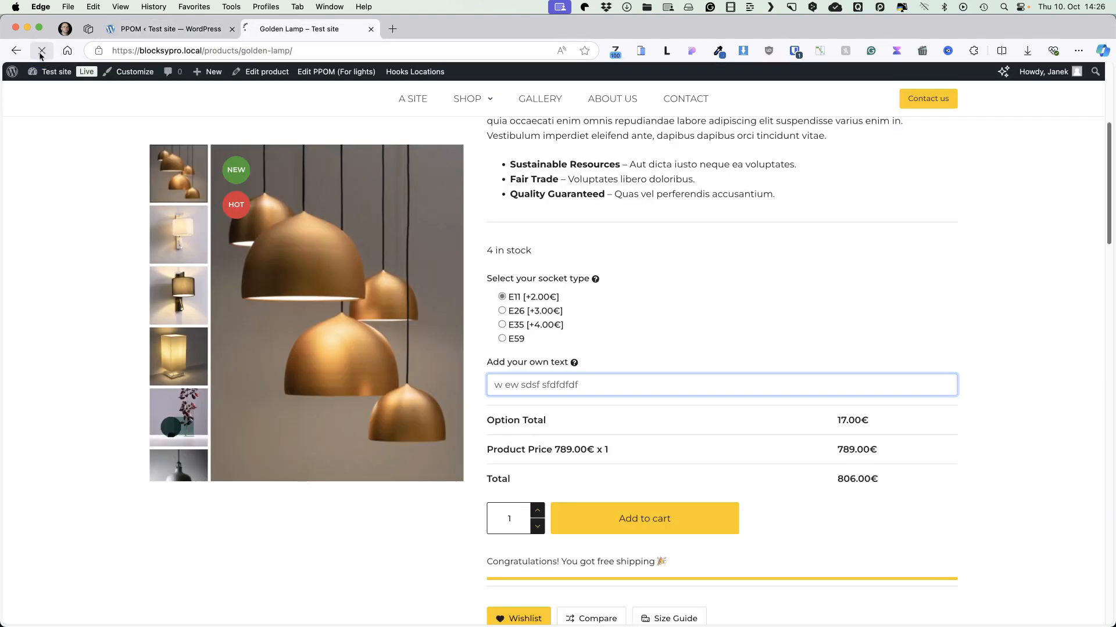
scroll(634, 318, down, 3)
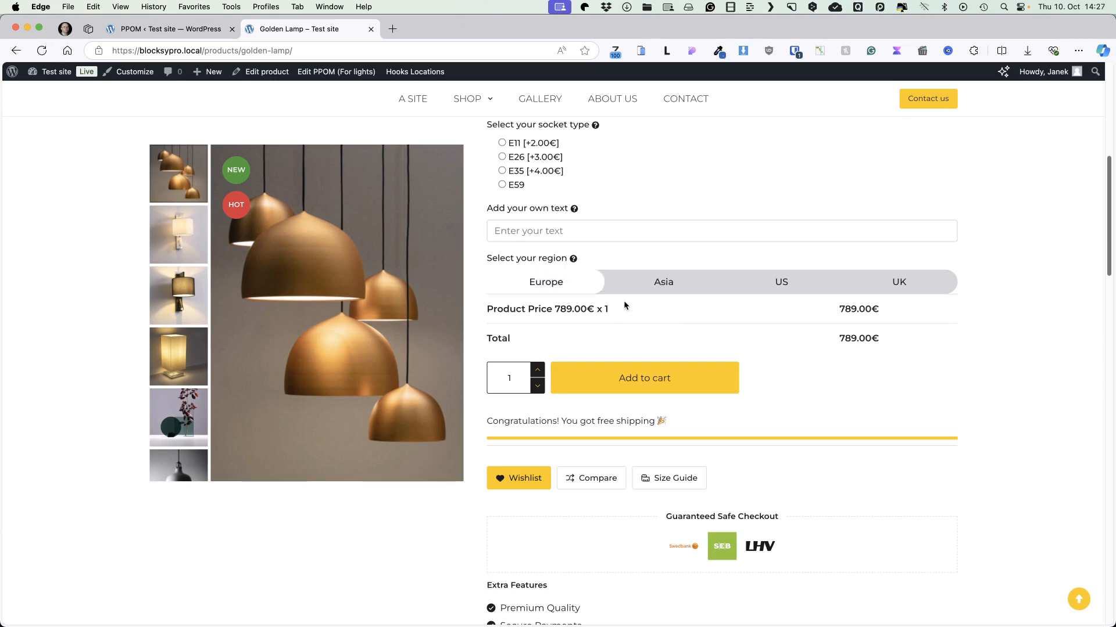
scroll(653, 230, up, 4)
click(664, 504)
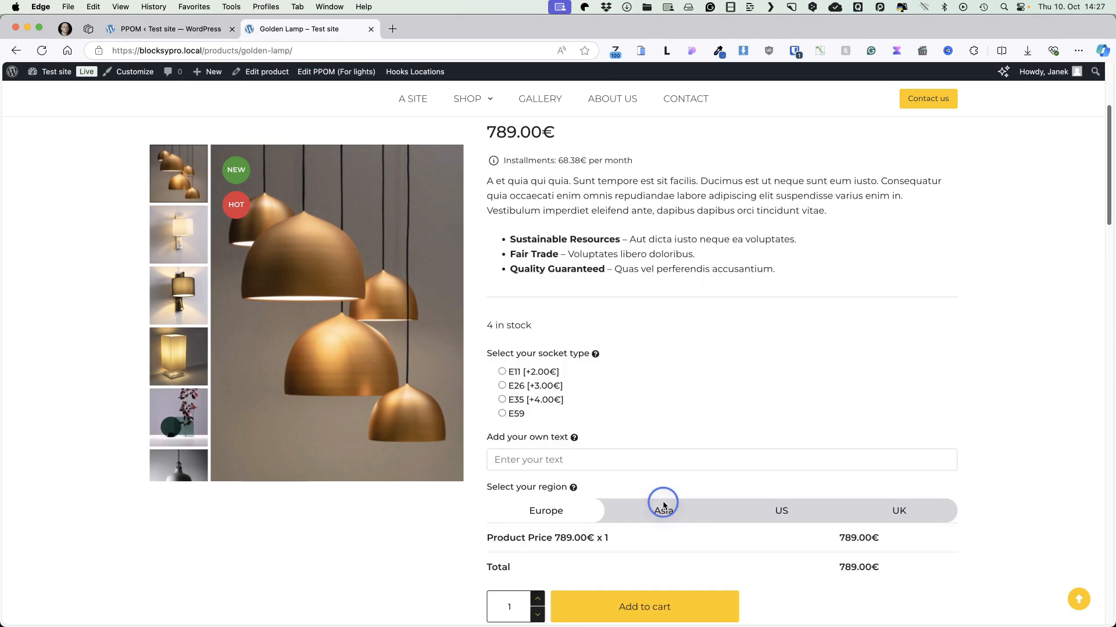
click(810, 509)
click(916, 507)
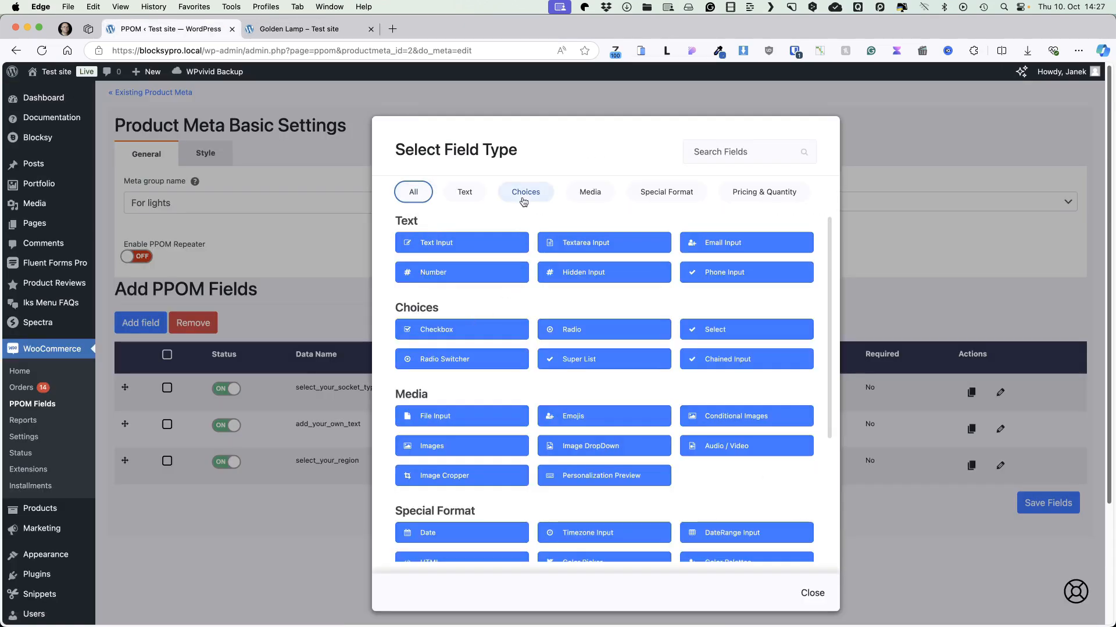
Examine the Choices field types, including the lists a Super List field offers and the Chained Input description, without adding a field.
click(525, 194)
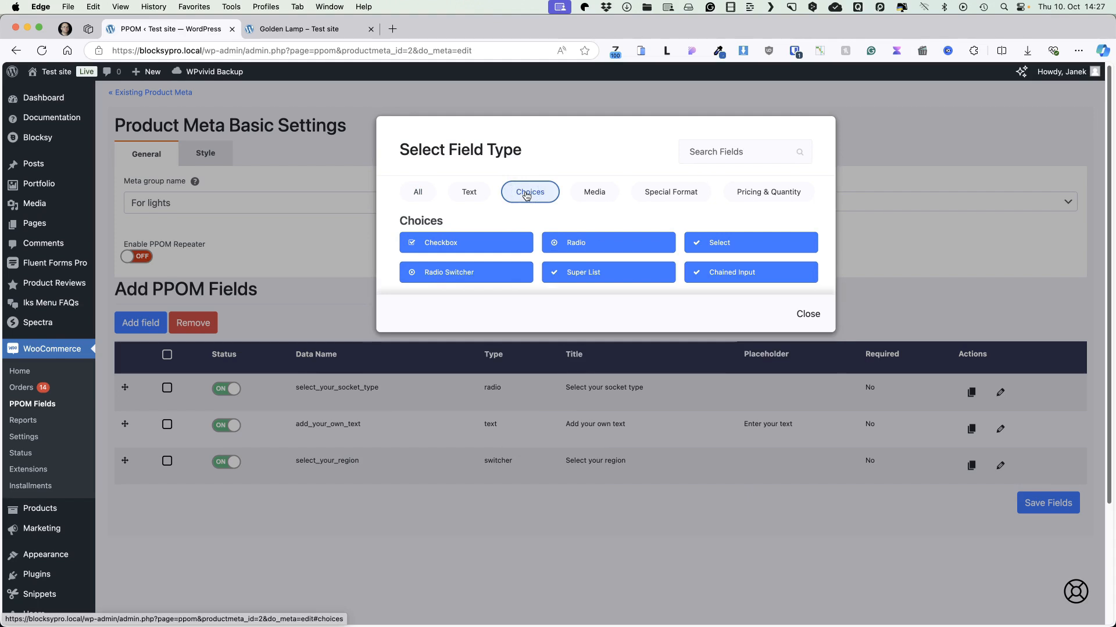
click(589, 270)
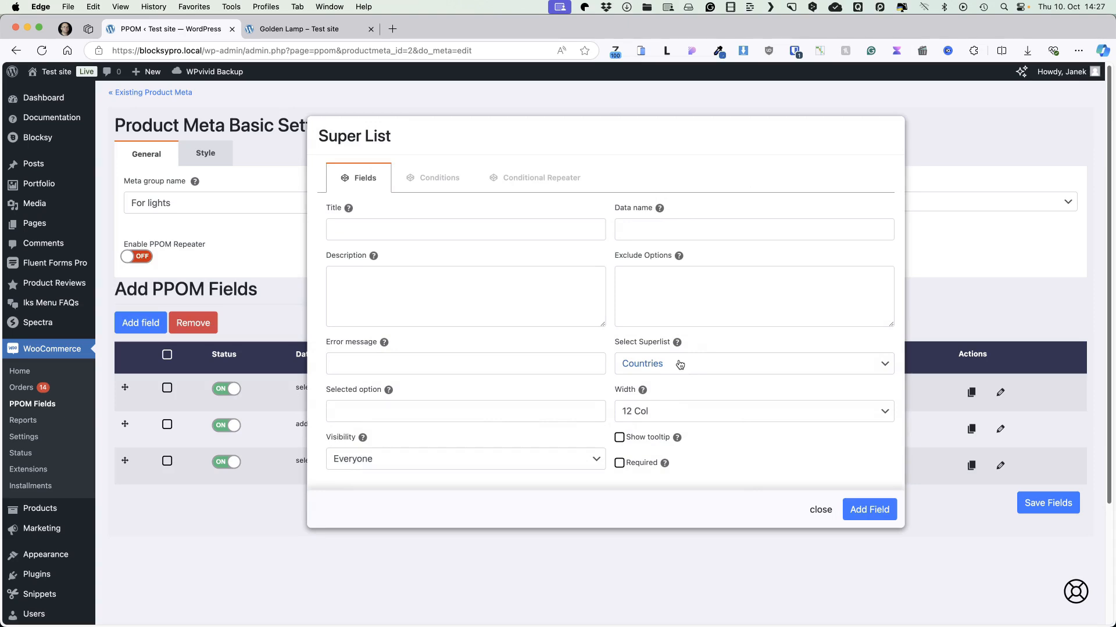
click(679, 364)
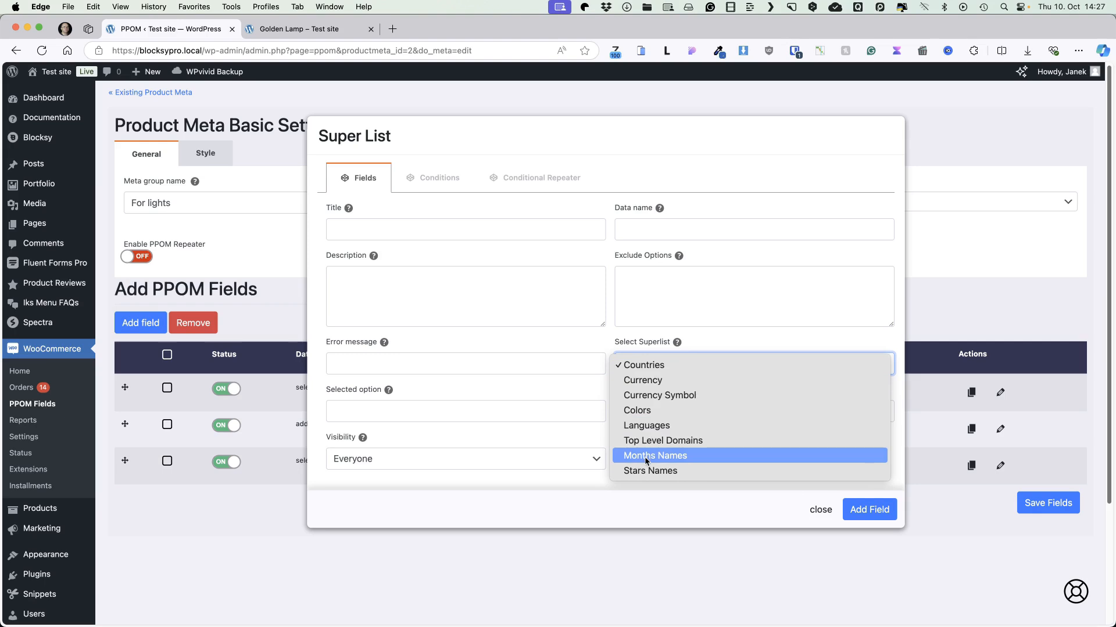
click(820, 513)
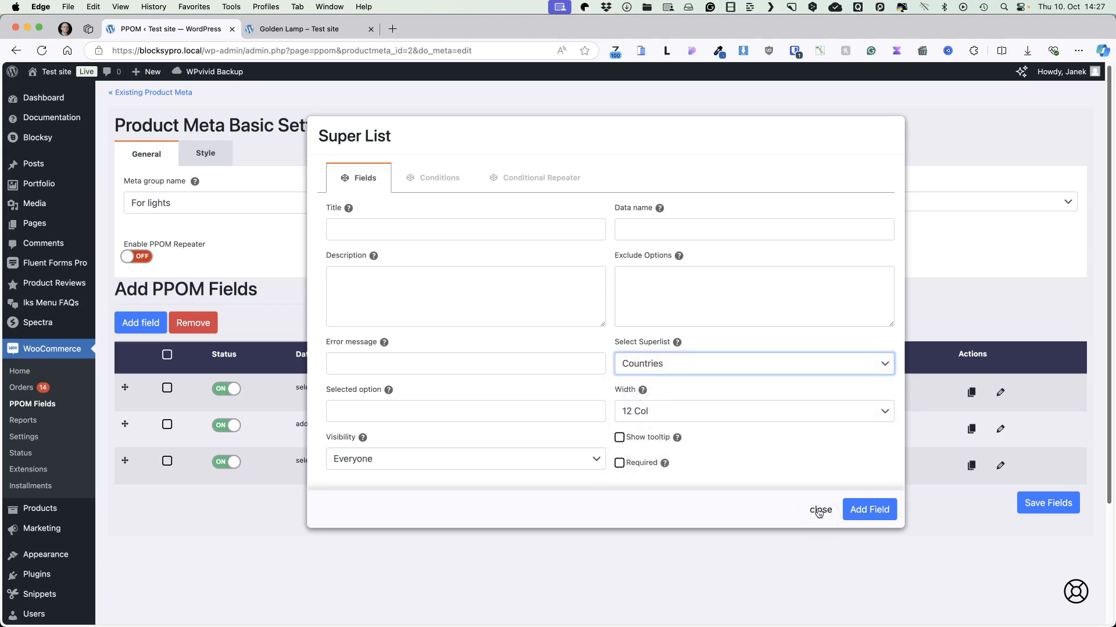
click(819, 510)
click(130, 329)
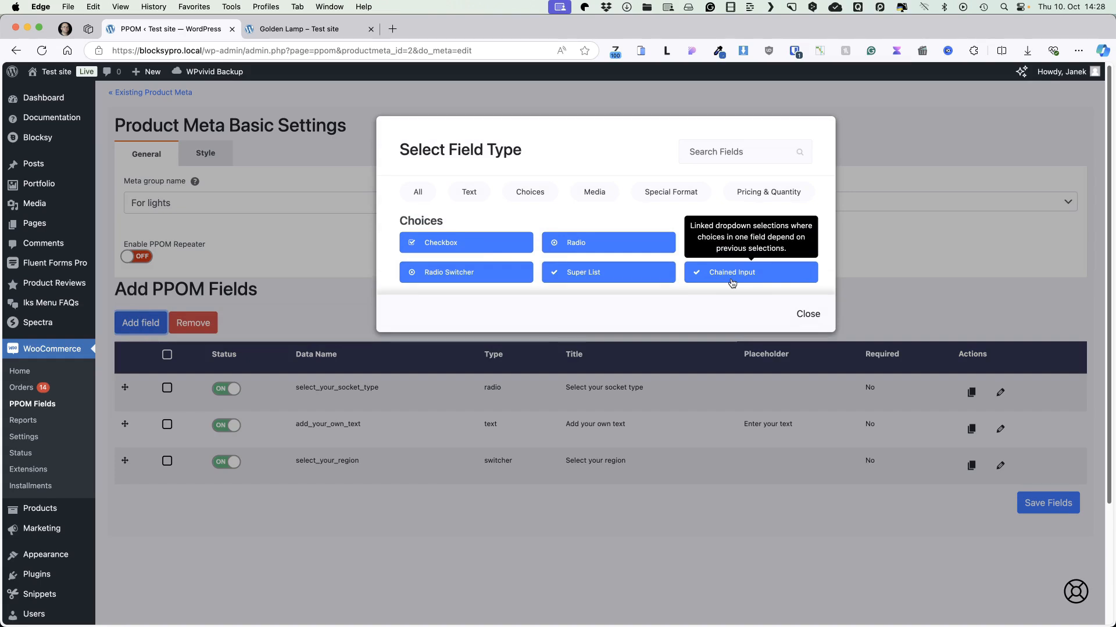
click(817, 320)
Start a new Images field from the Media types and title it "Choose your plug type".
click(140, 322)
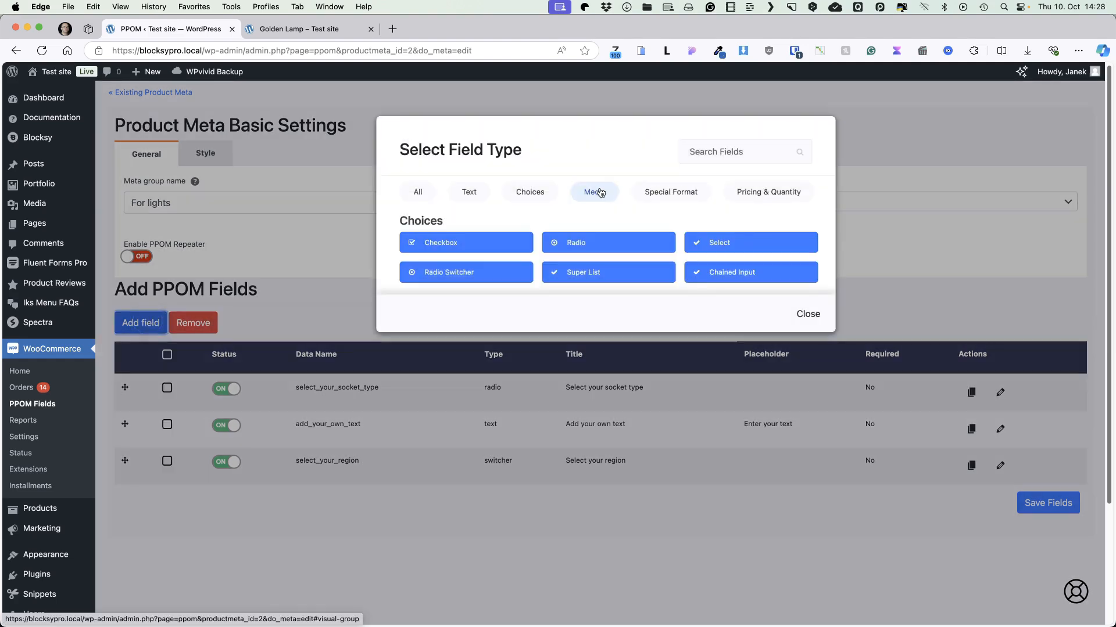
click(601, 193)
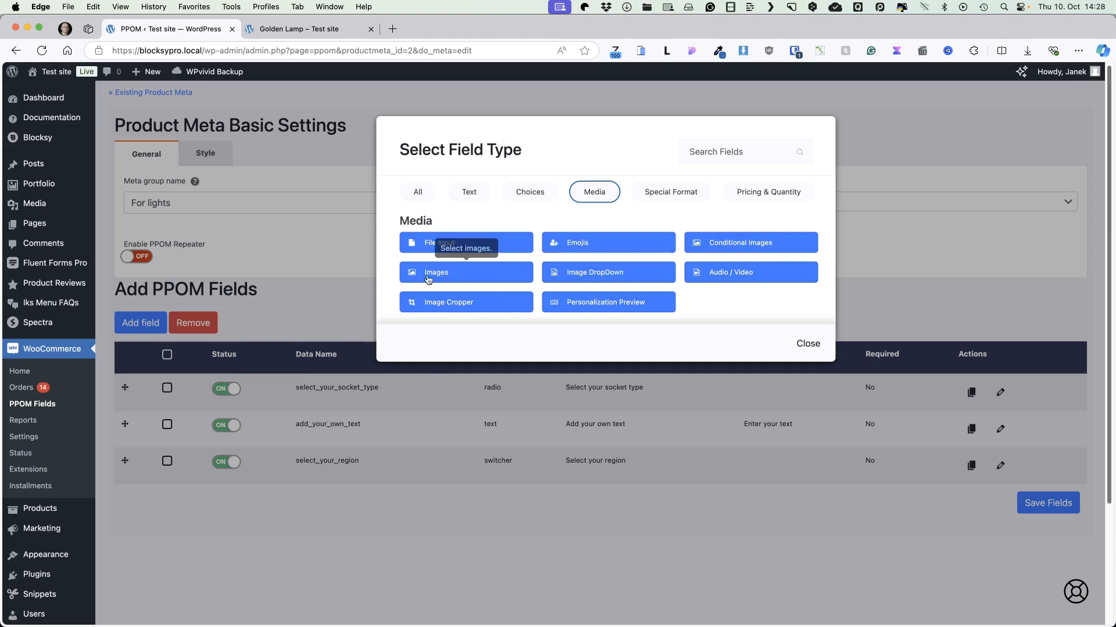
click(446, 273)
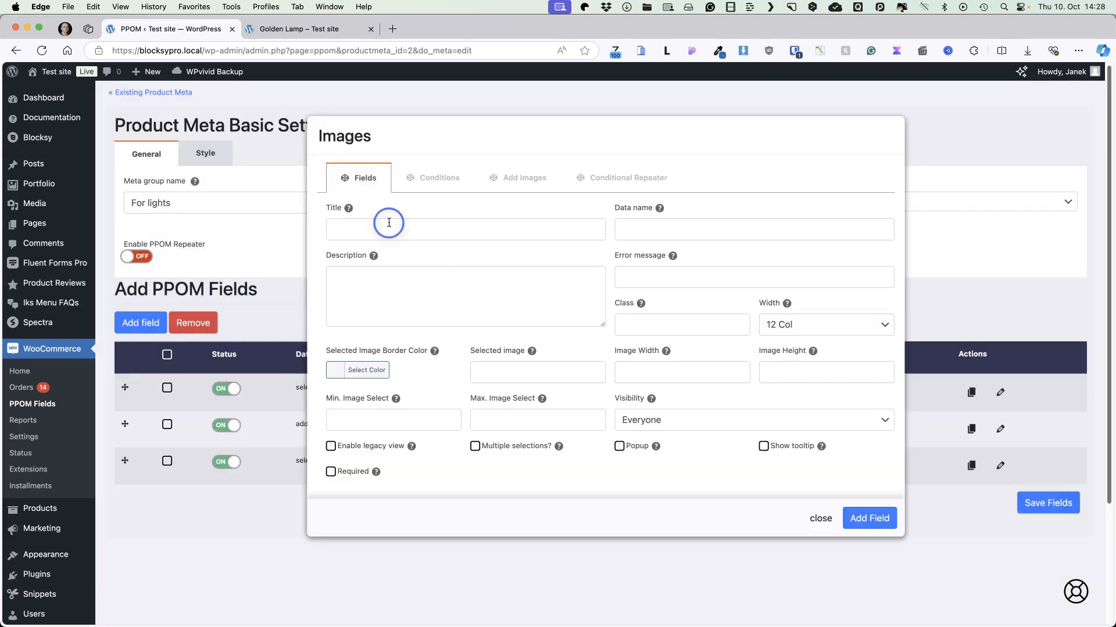
click(386, 225)
text(Choose your plug type)
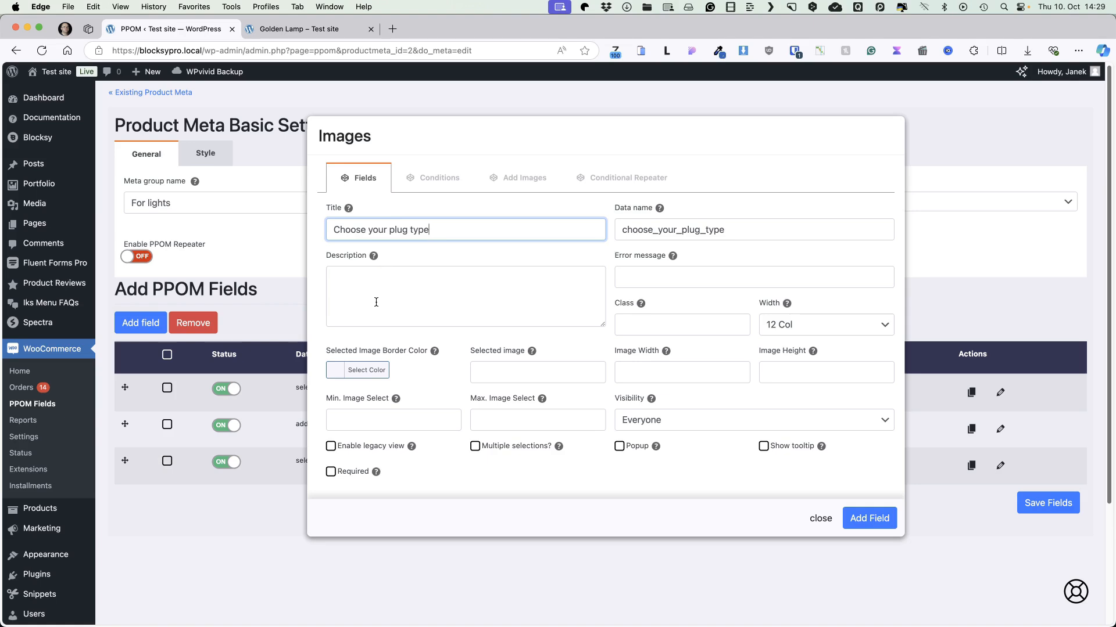
Set the plug type field's image width and image height to 90px each.
click(664, 368)
text(9)
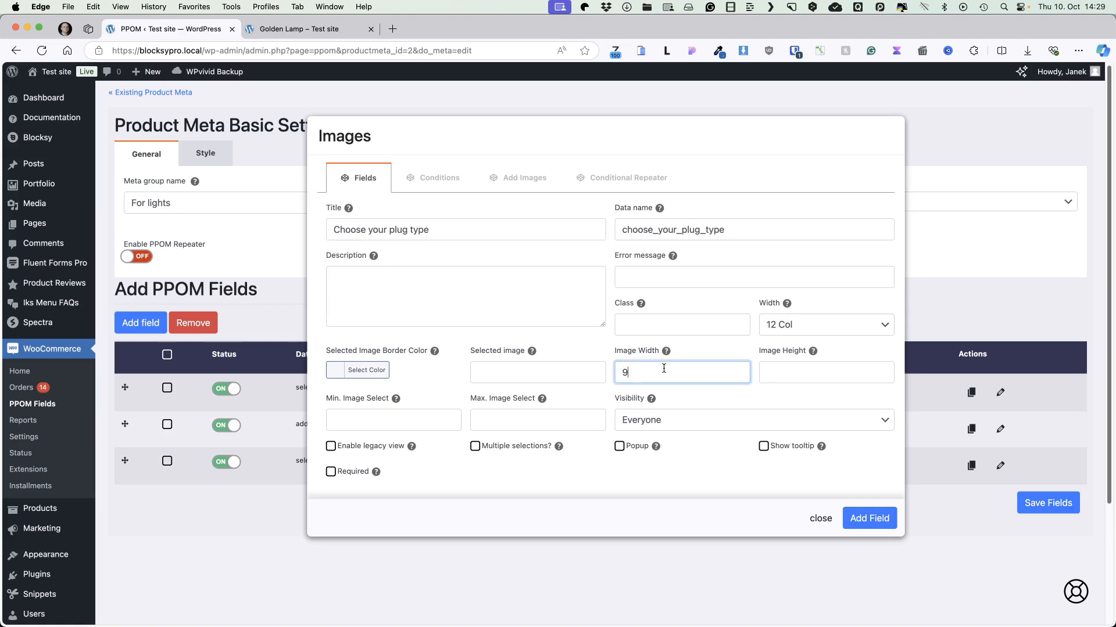
text(0px)
key(super+a)
key(super+c)
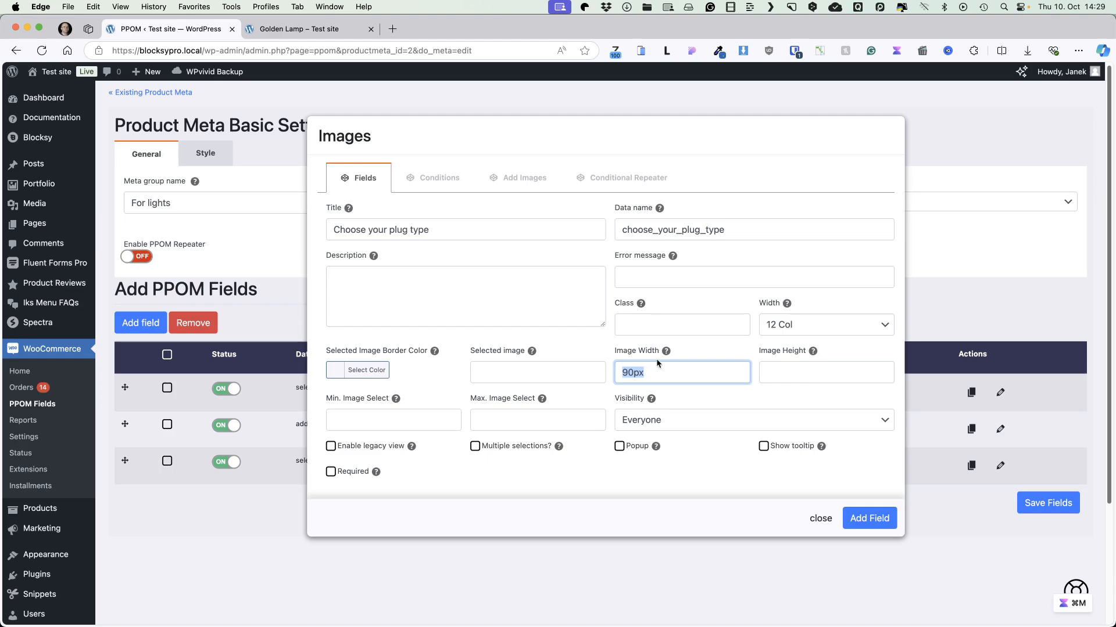
click(799, 363)
key(super+v)
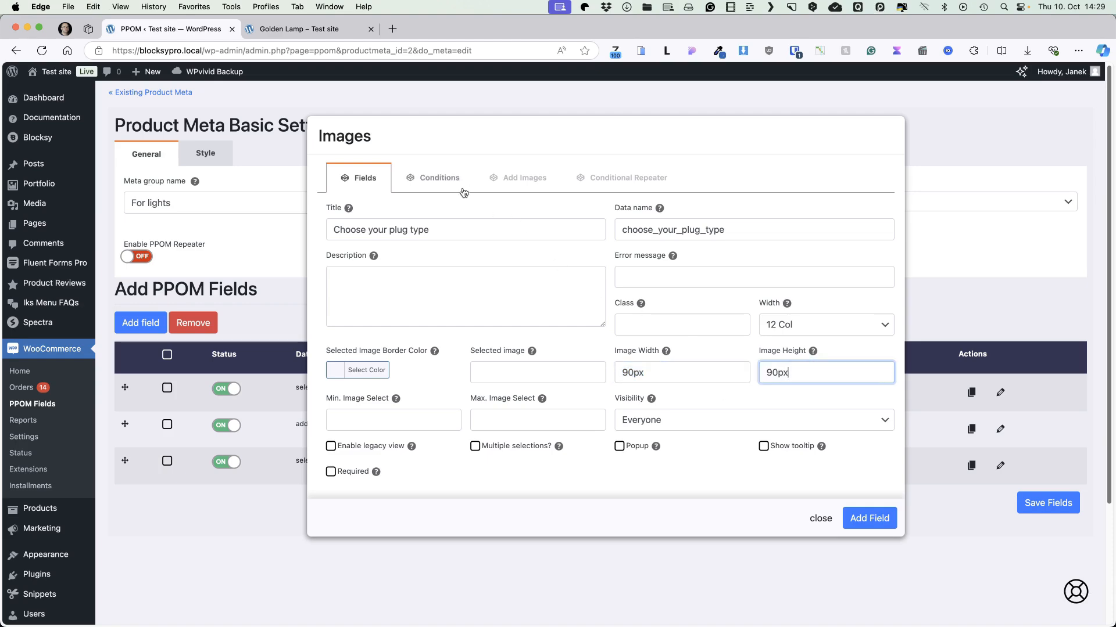
Add the US-style, euro and British plug images from the media library to the plug type field.
click(526, 179)
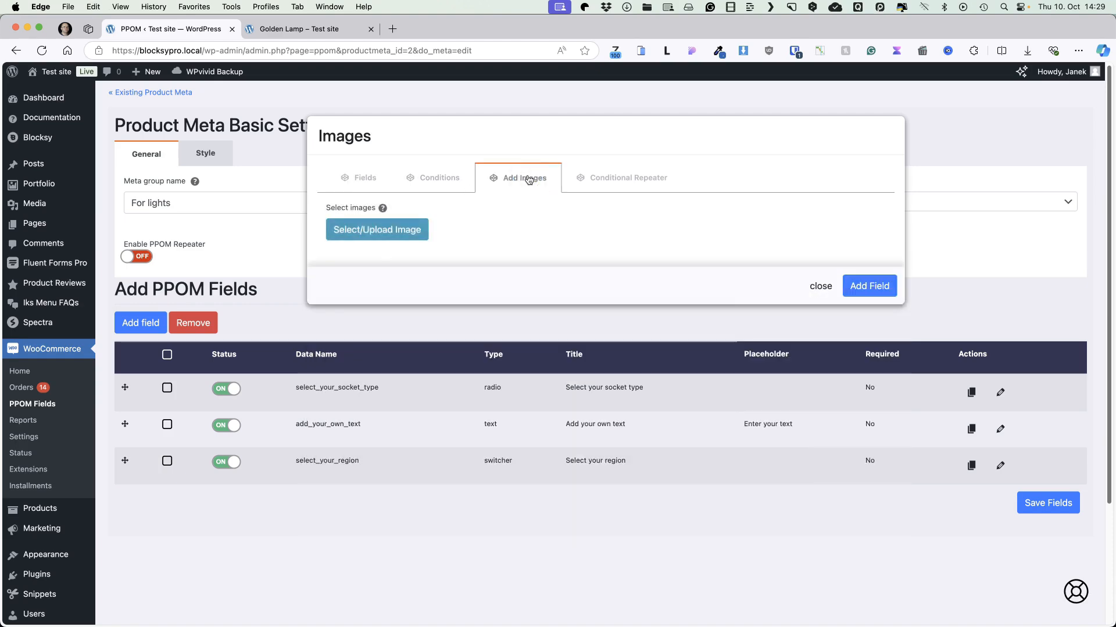
click(372, 235)
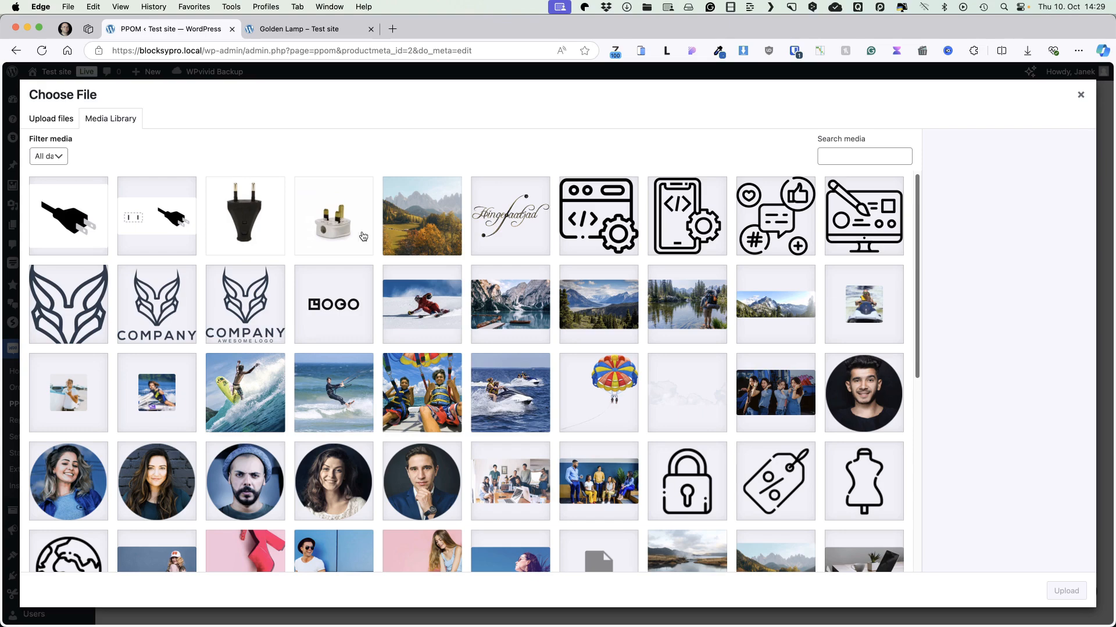
click(70, 223)
click(241, 222)
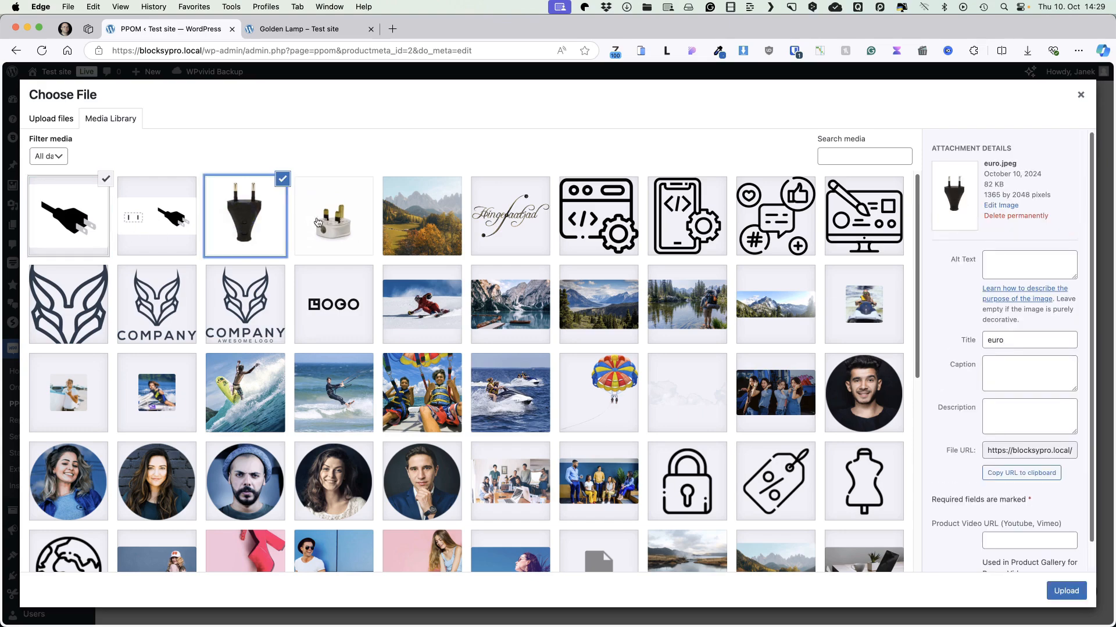
click(318, 223)
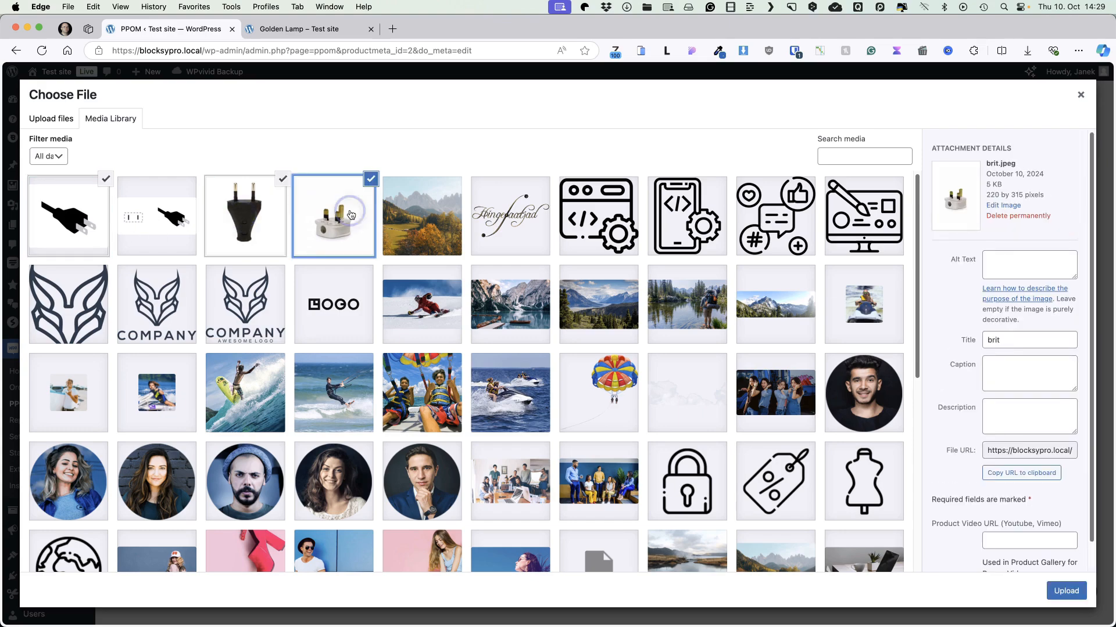
click(1066, 592)
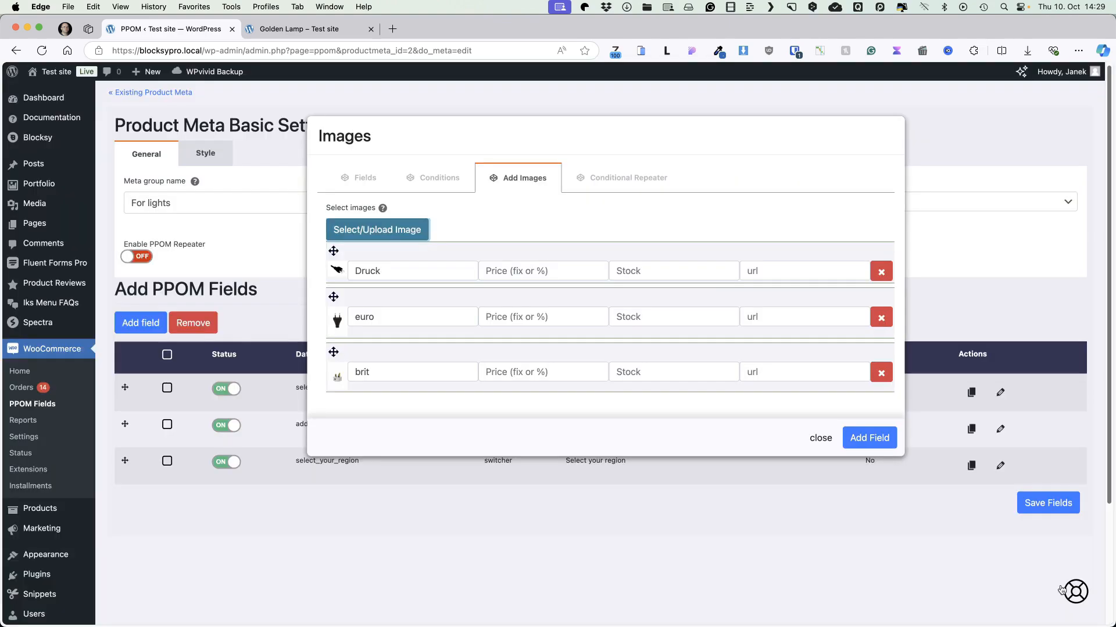
Title the three images "Sgtandard US and Asia plug", "Standard euro plug" and "Standard UK plug".
double_click(385, 275)
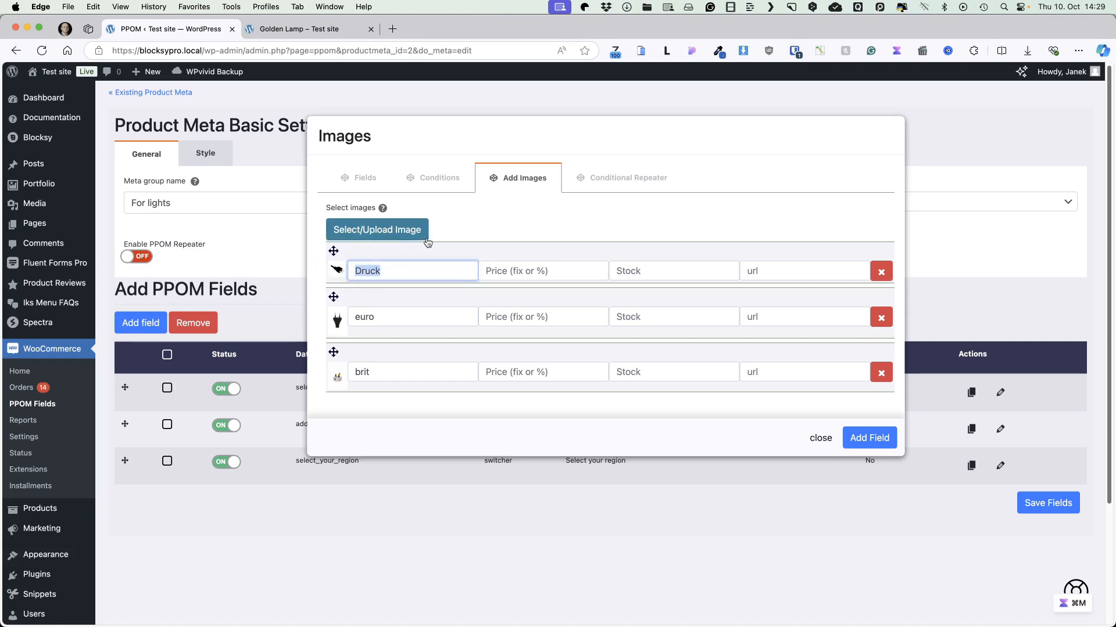
text(US and Asia)
double_click(375, 317)
text(Standard euro plug)
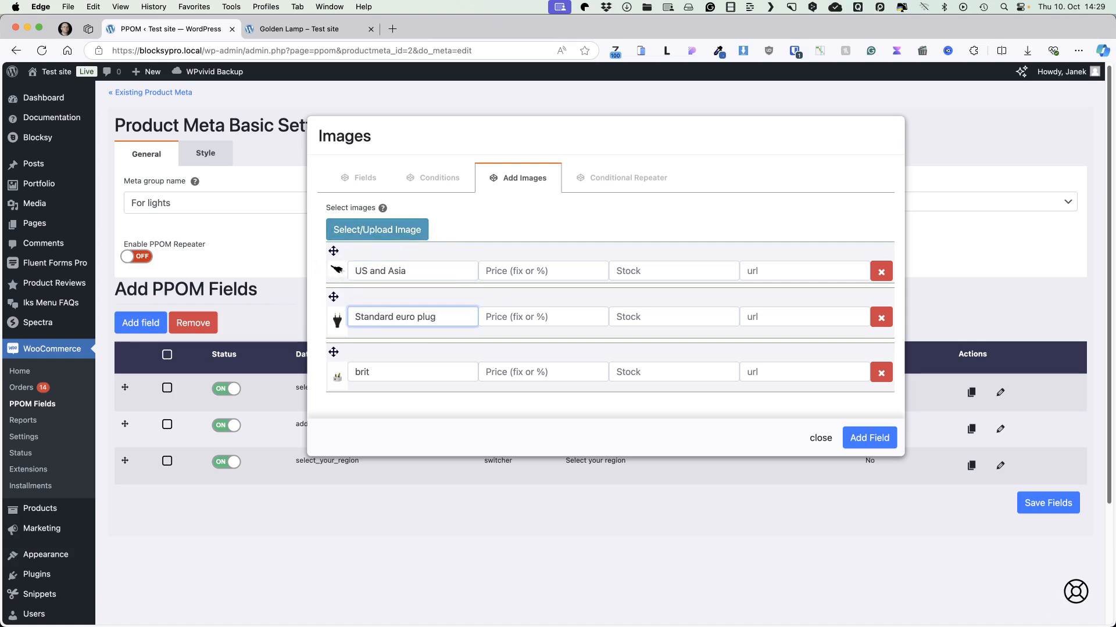
double_click(382, 377)
text(Standard UK plug)
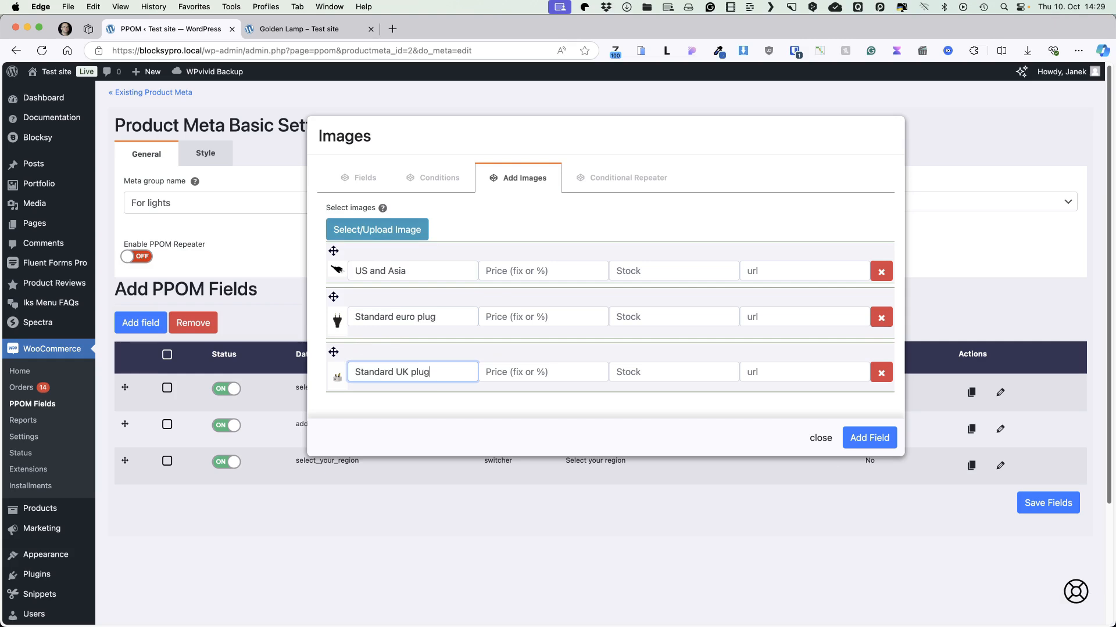
click(360, 274)
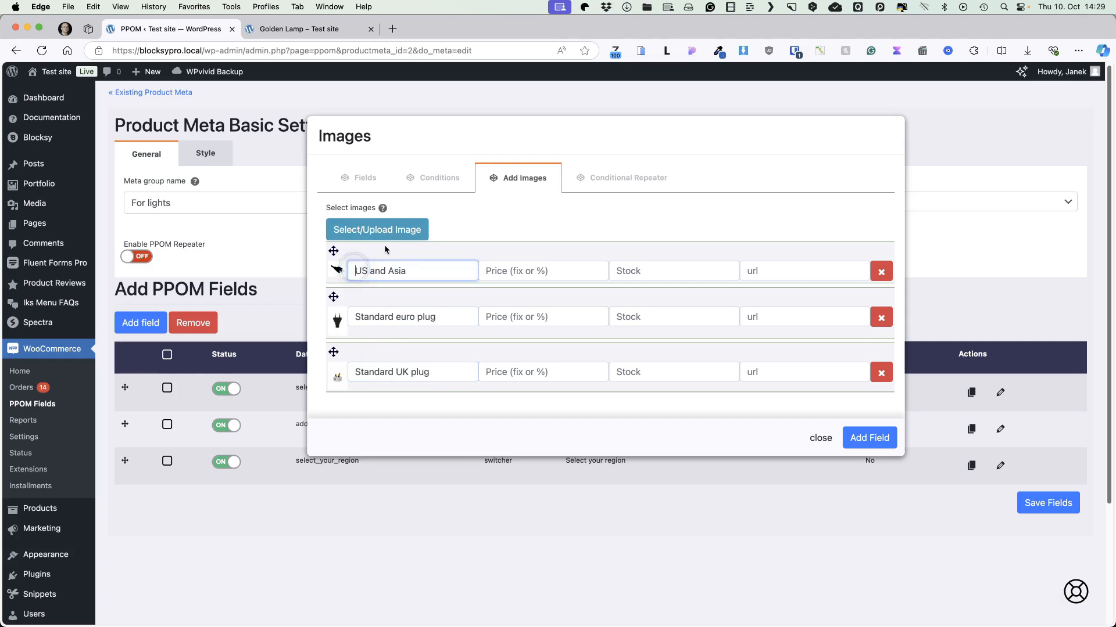
text(Sgtandard)
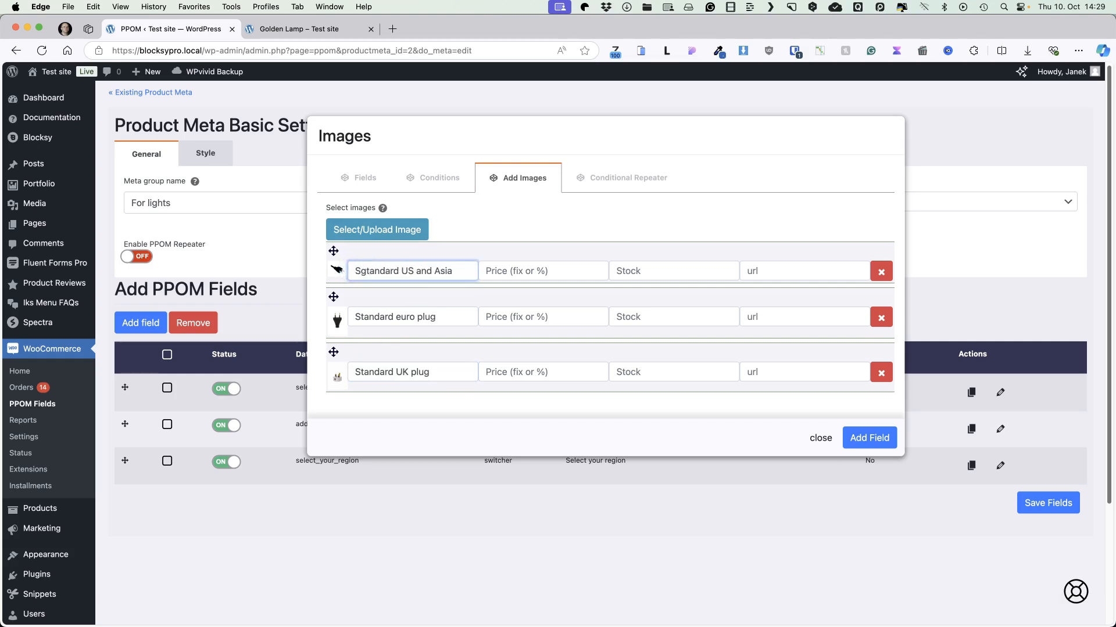
click(458, 273)
text(plug)
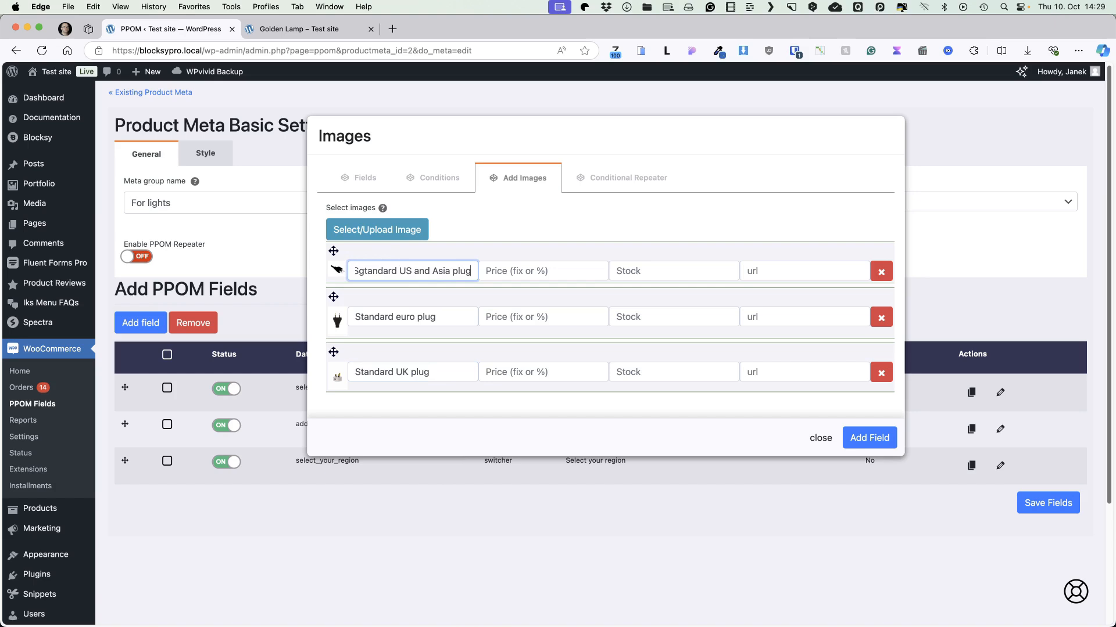
Price the US and Asia plug at 2, the euro plug at 0 and the UK plug at 3.
click(519, 269)
text(2)
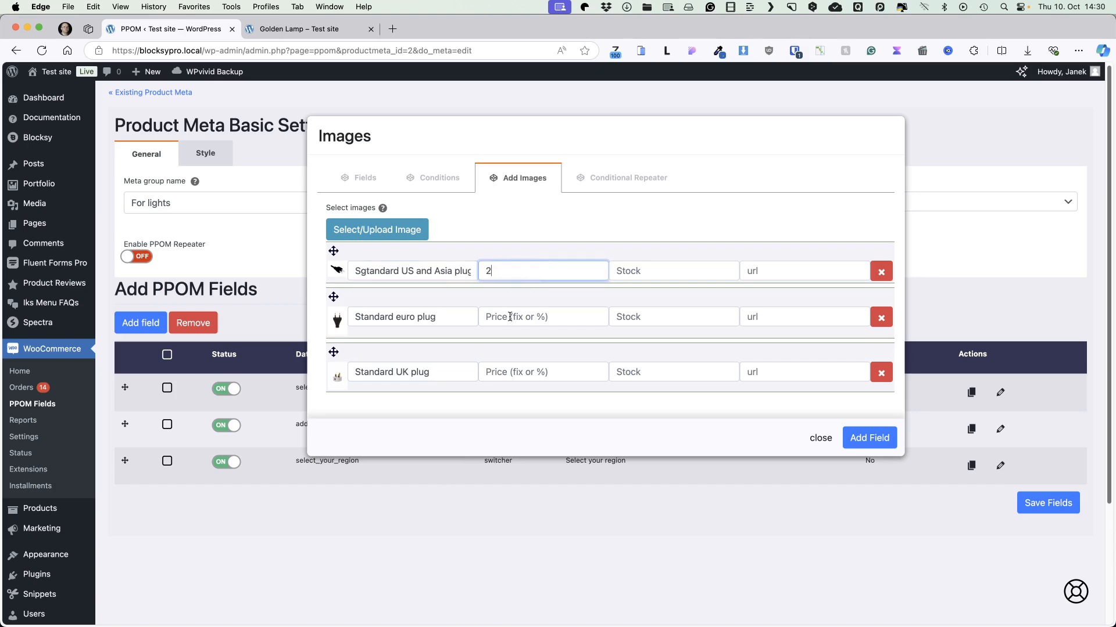
click(509, 317)
text(0)
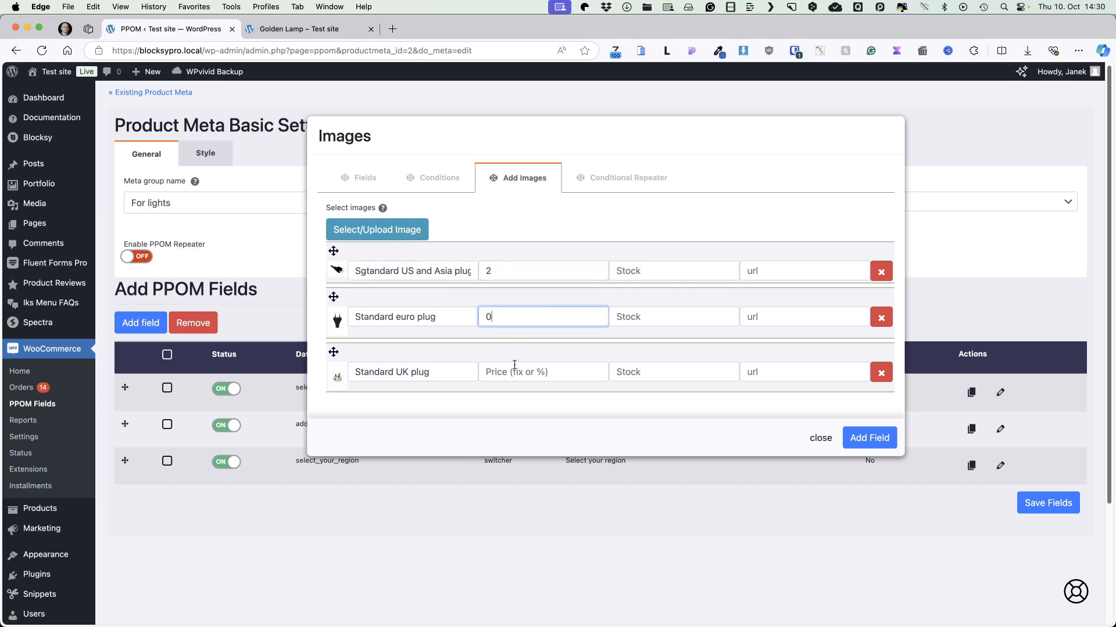
click(511, 372)
text(3)
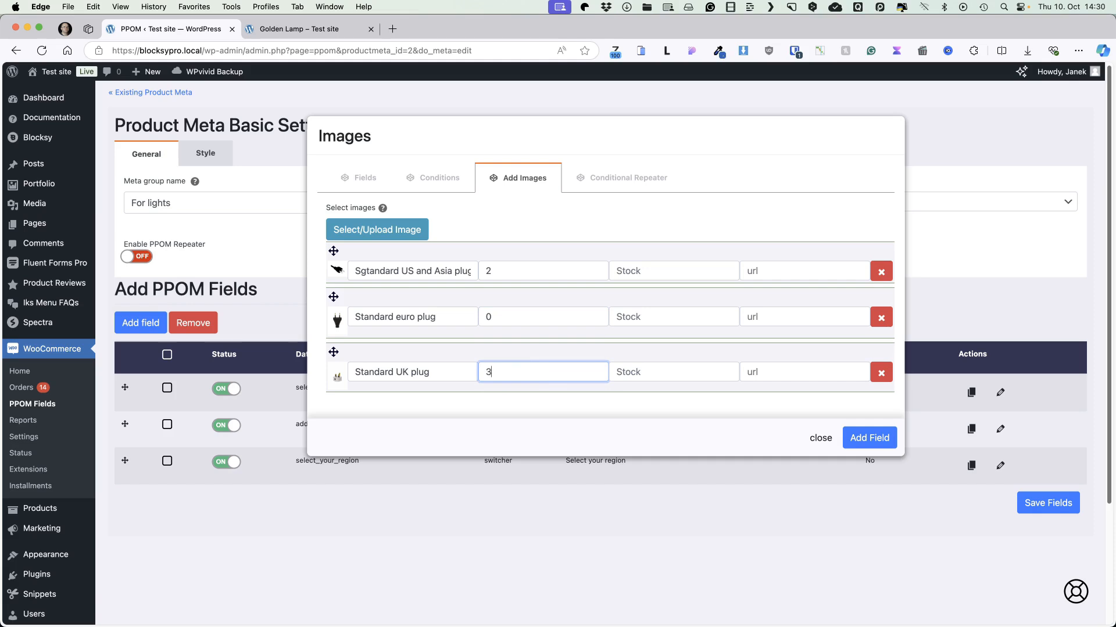
Show the plug type field only if any rule matches, with "Select your region" is Europe, and save it to the group.
click(440, 178)
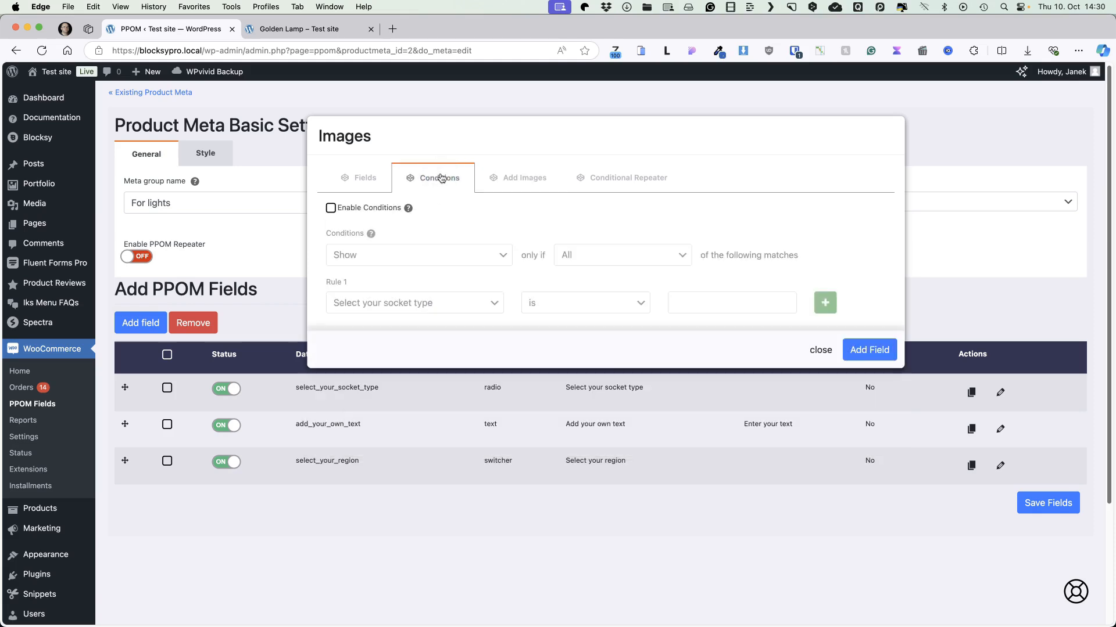
click(331, 208)
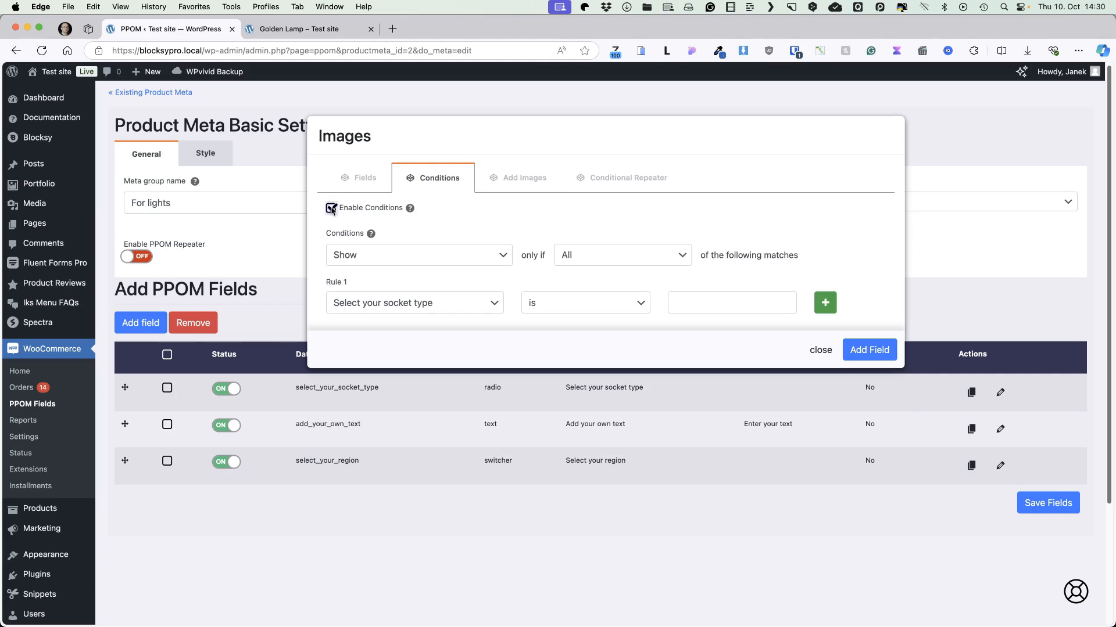
click(617, 256)
click(601, 273)
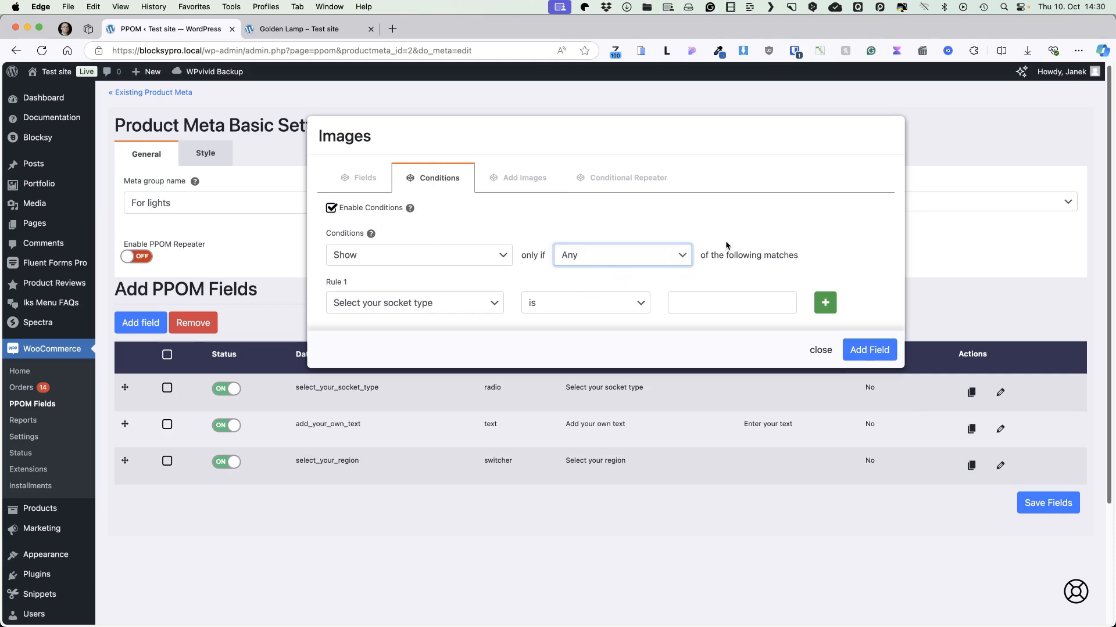
click(420, 305)
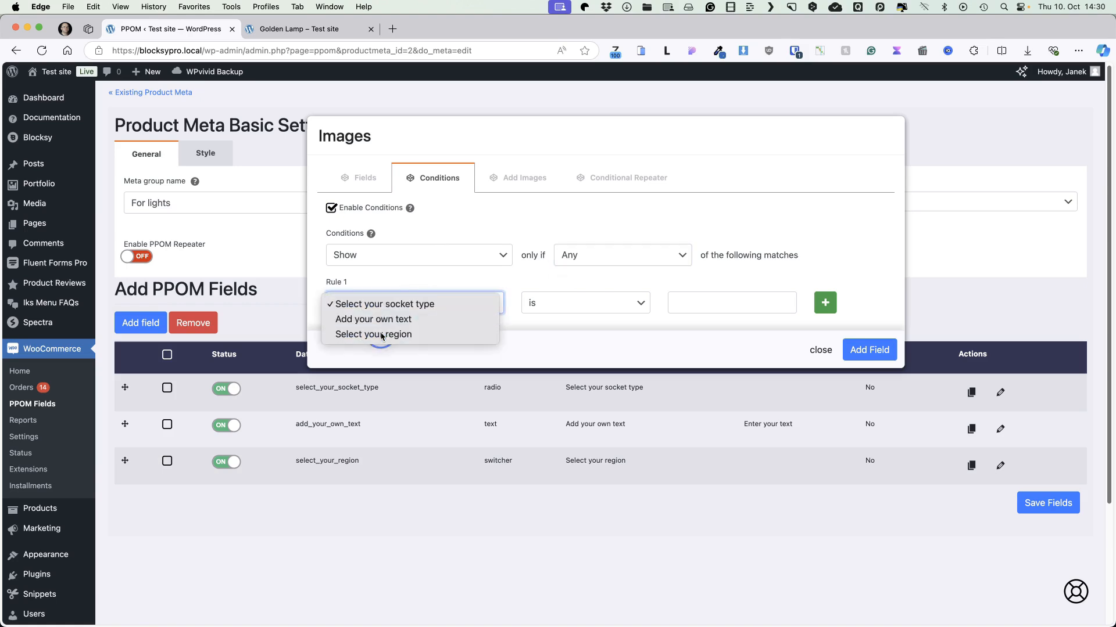
click(399, 334)
click(575, 304)
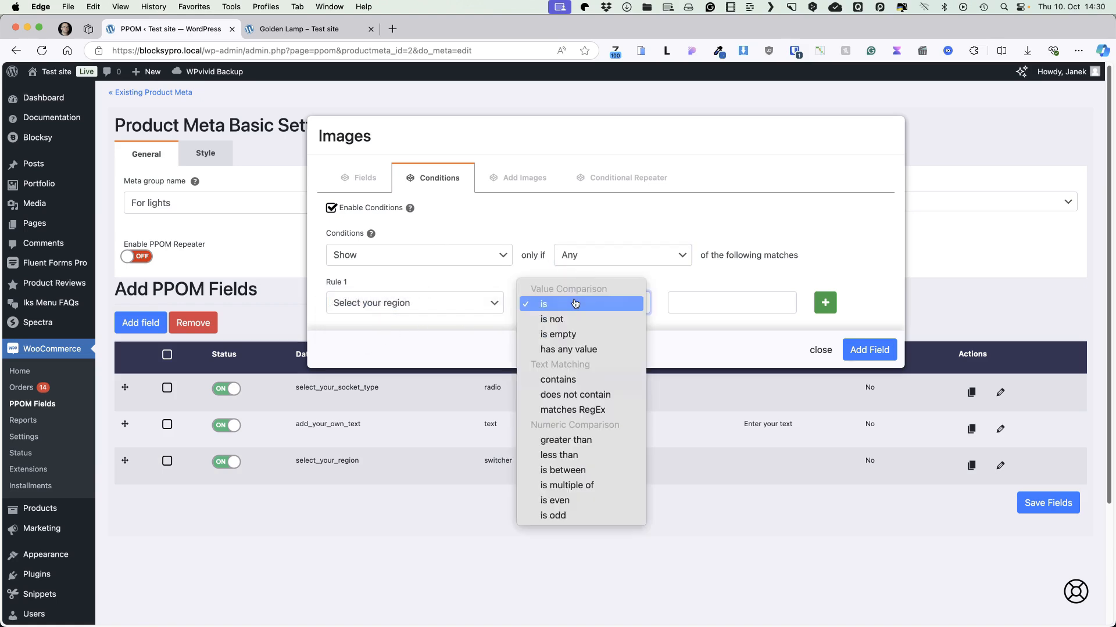
click(576, 304)
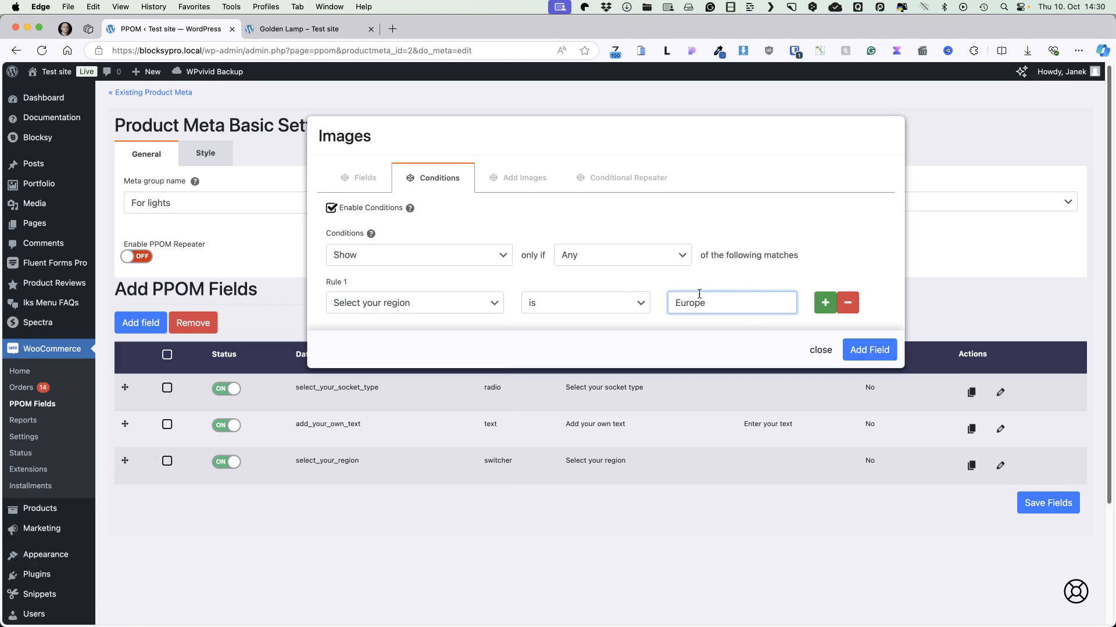
click(869, 350)
click(1055, 540)
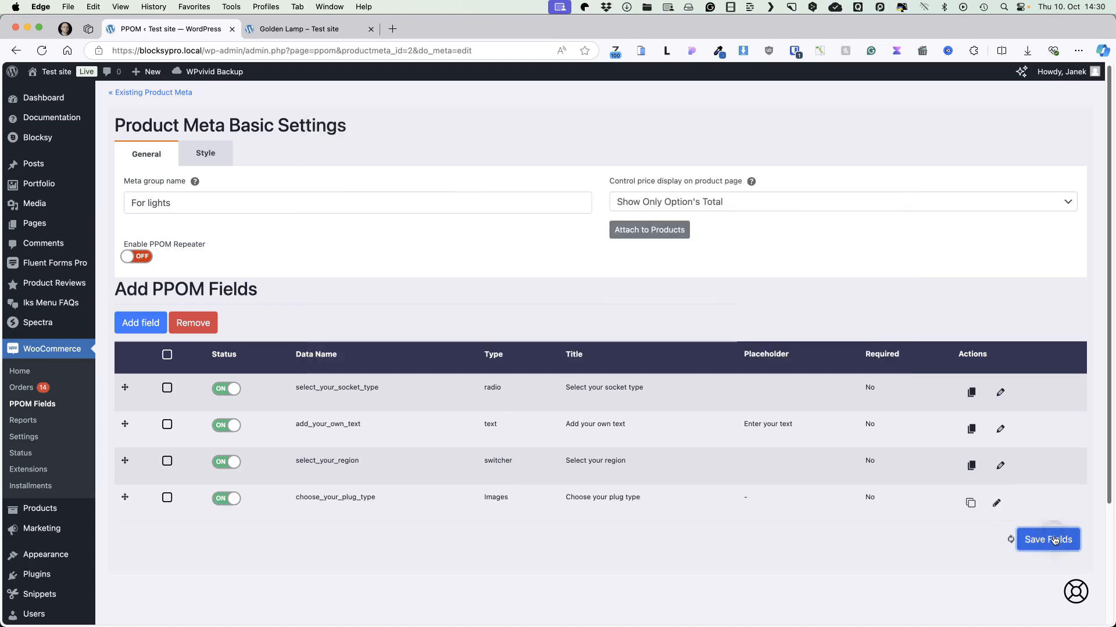
Reload the Golden Lamp page and try the Europe, Asia, US and UK choices to test the plug type condition.
click(299, 28)
click(40, 51)
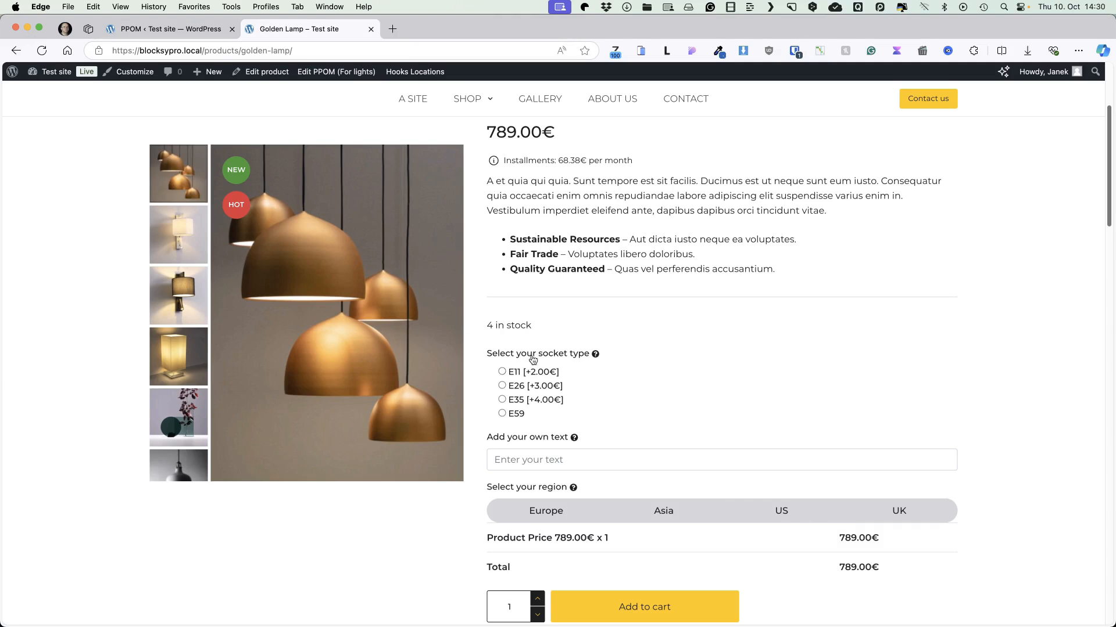
scroll(533, 360, down, 3)
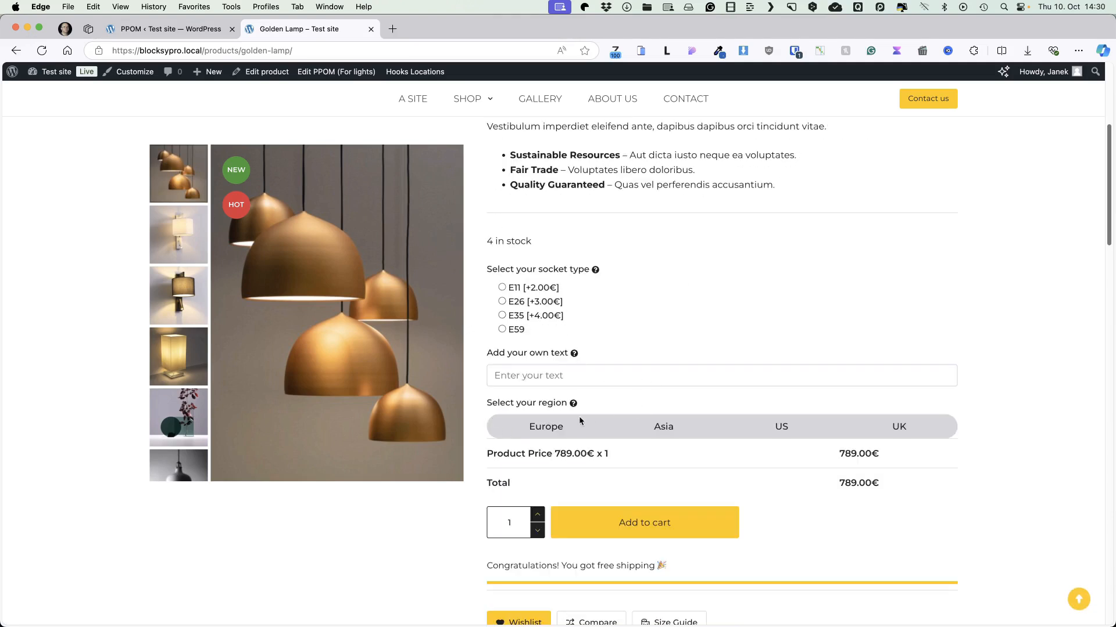
click(555, 423)
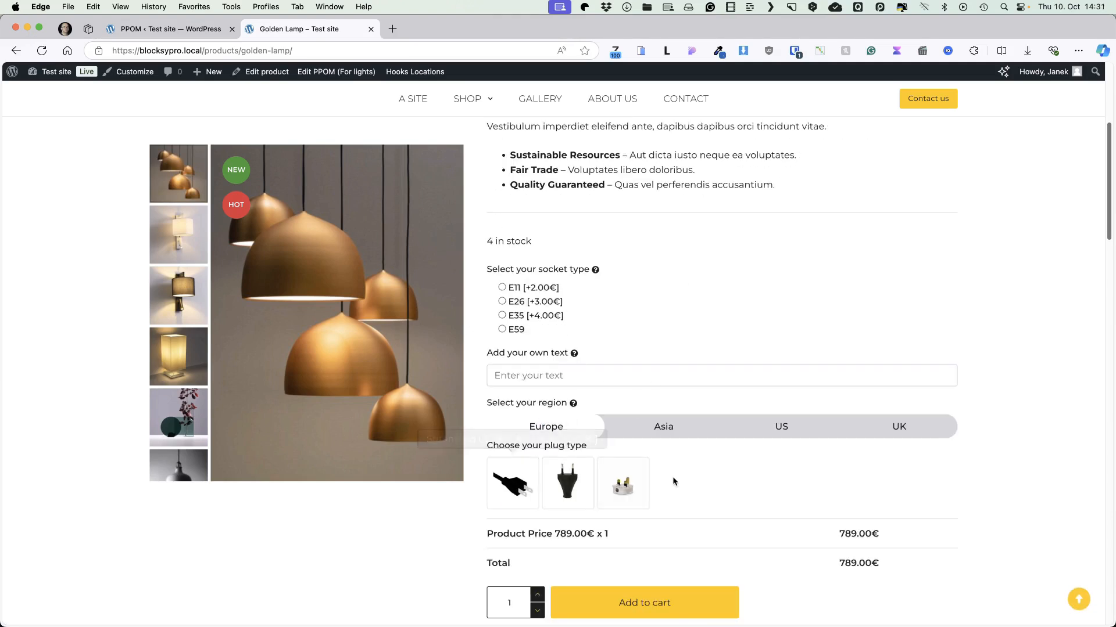
scroll(672, 482, down, 3)
click(675, 347)
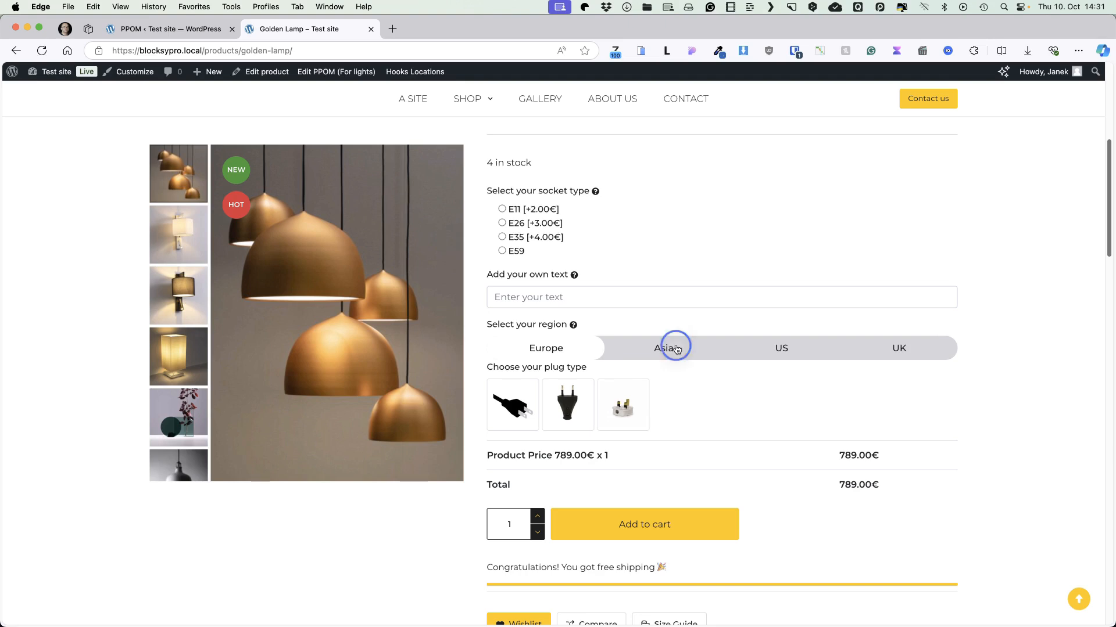
click(773, 348)
click(909, 349)
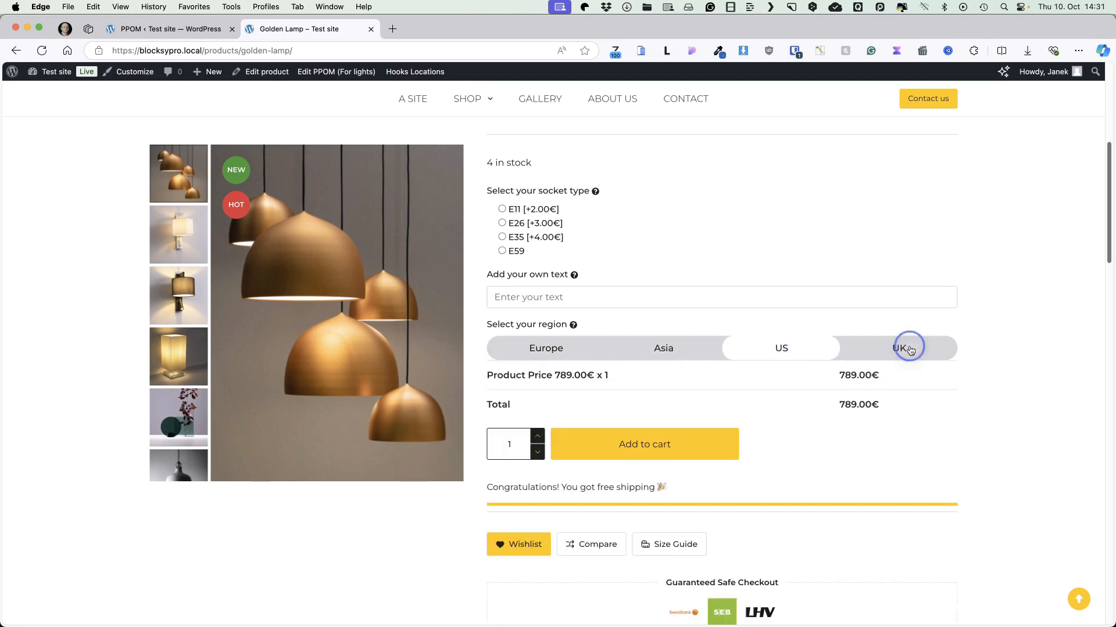
click(562, 348)
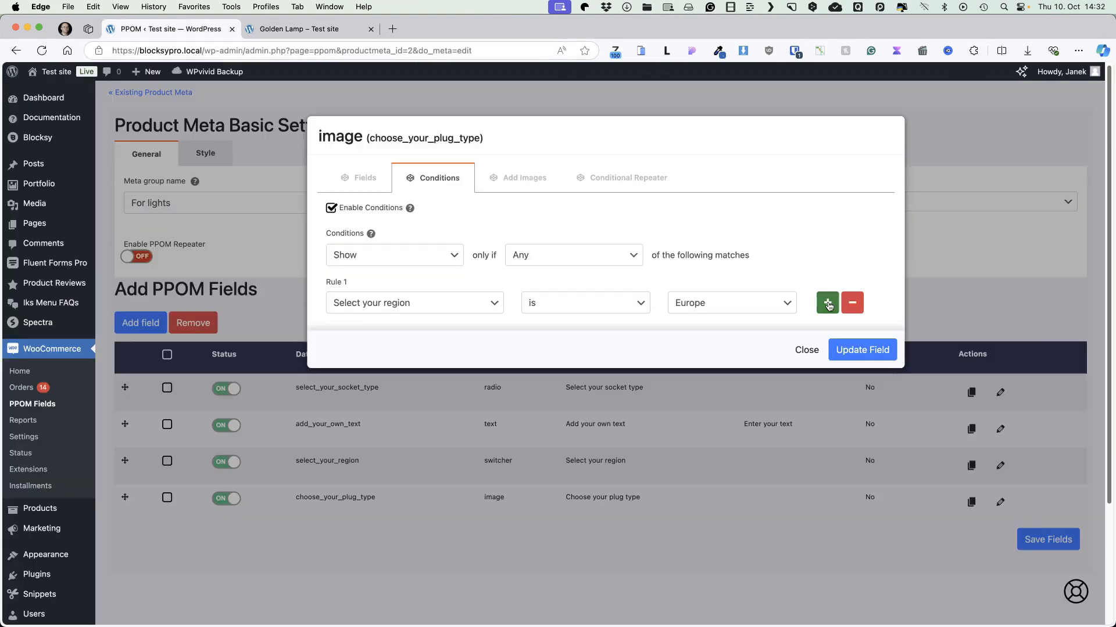
Require all rules to match for the plug type field and change rule 1 to "Select your socket type" is E26.
click(828, 303)
click(851, 344)
click(572, 256)
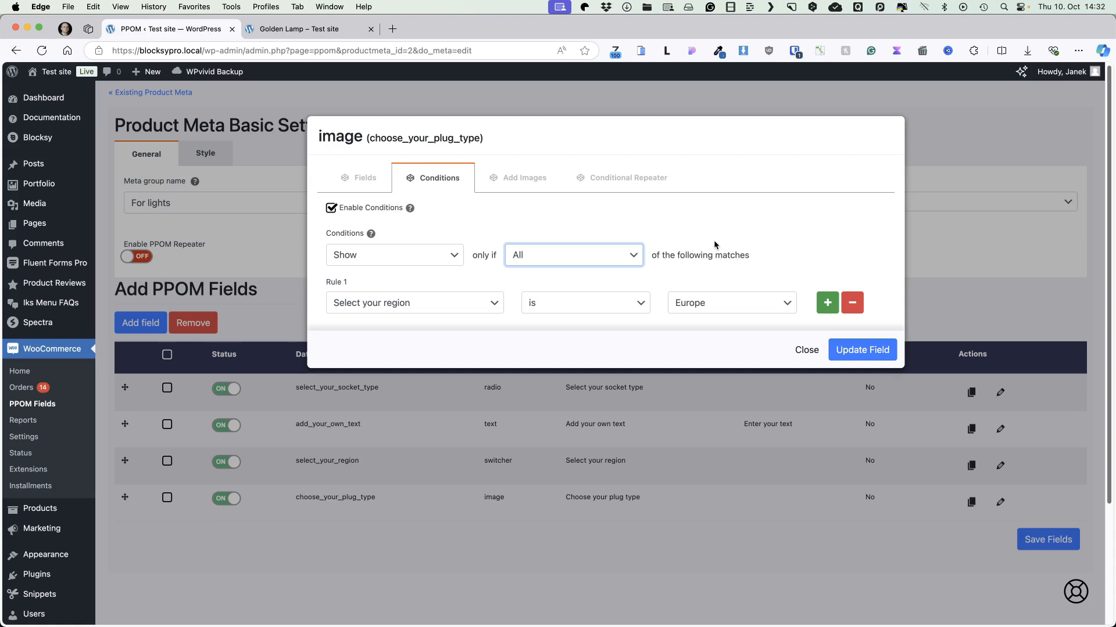
click(372, 302)
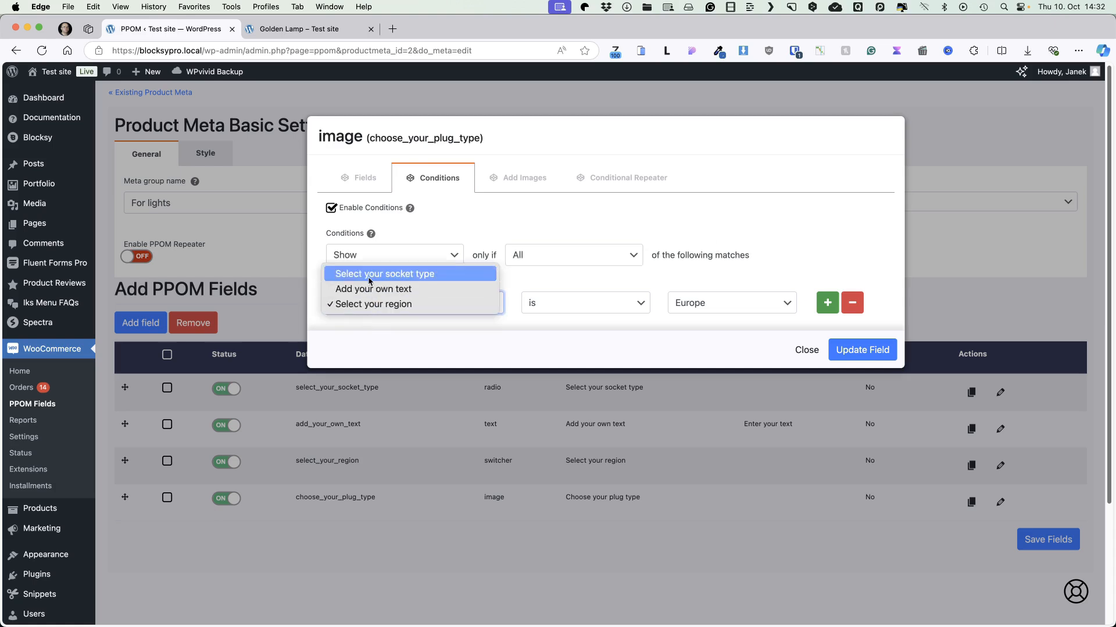
click(512, 300)
click(558, 302)
click(558, 305)
click(689, 303)
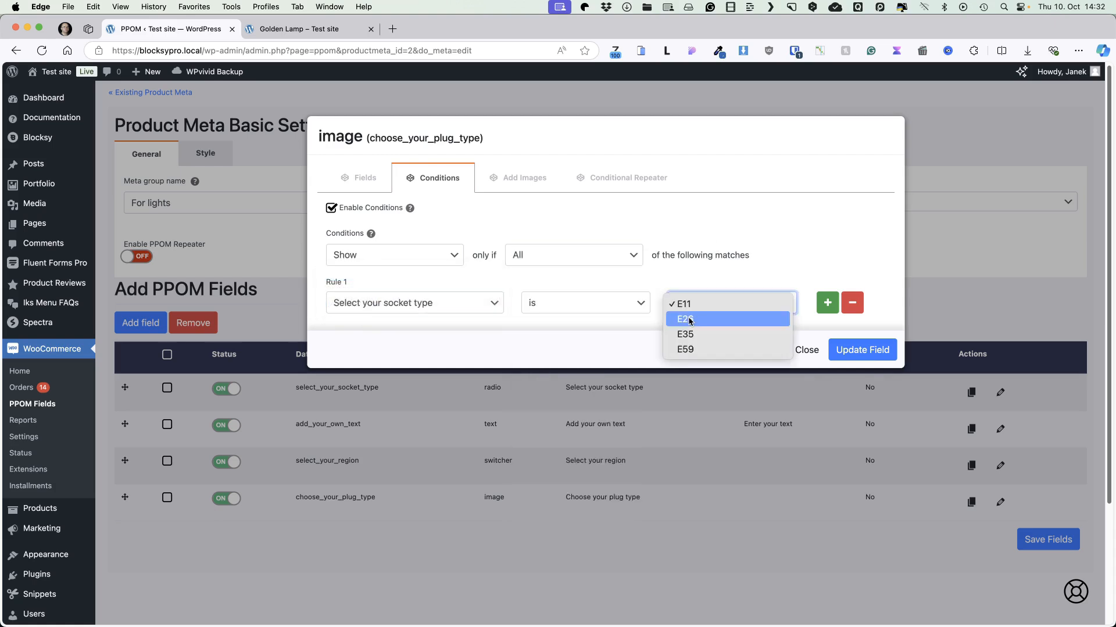
click(689, 320)
Add a second plug type rule where "Select your region" is US, update the field and save the group.
click(827, 302)
click(372, 345)
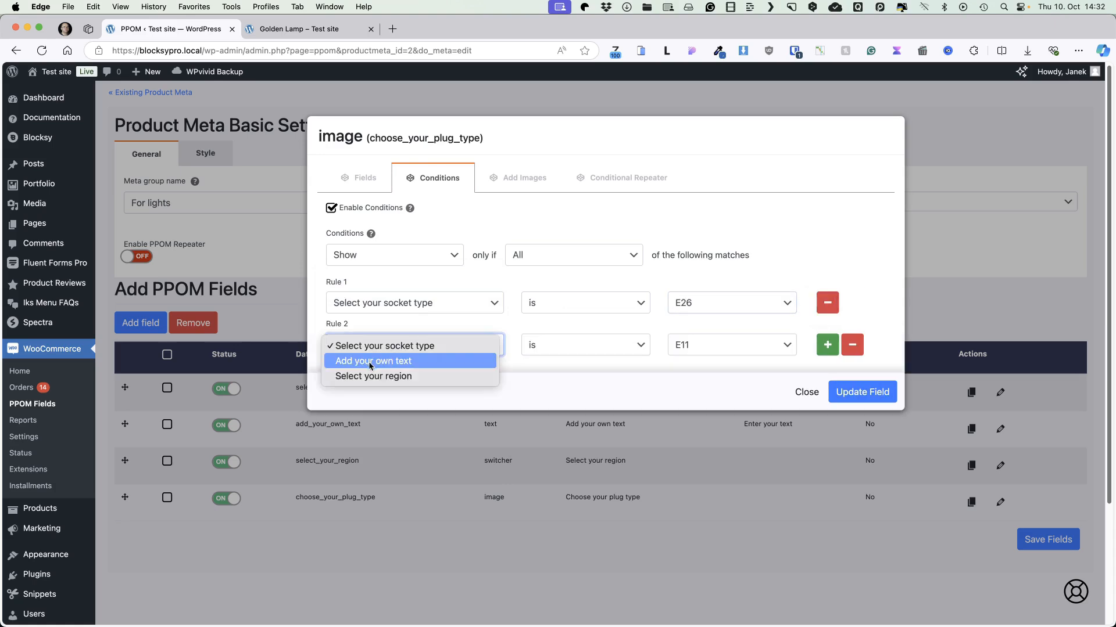
click(392, 377)
click(714, 347)
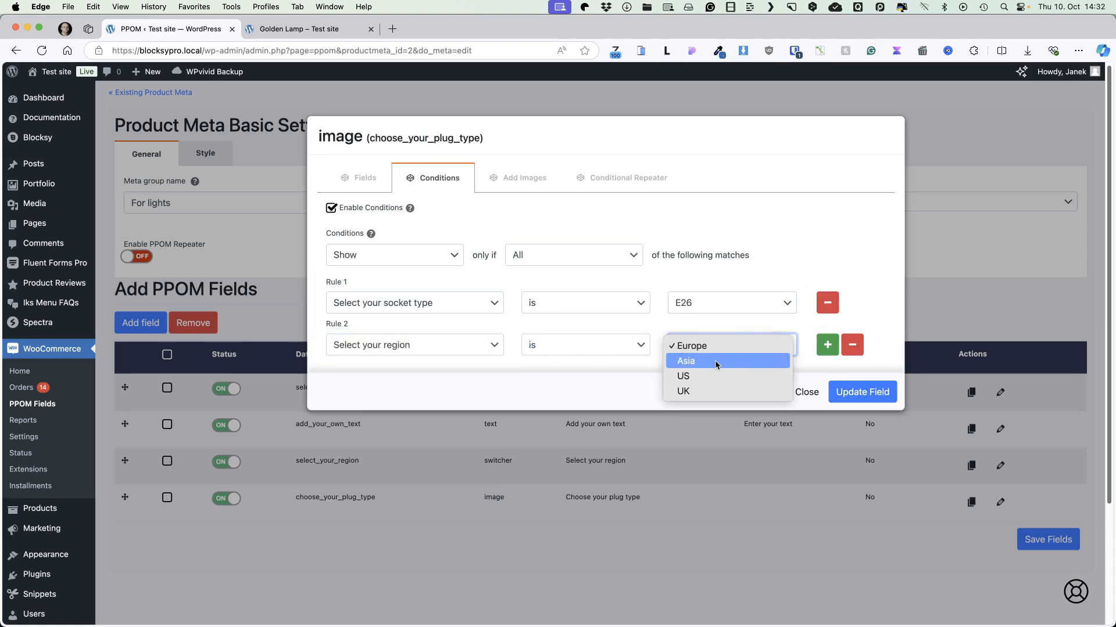
click(693, 377)
click(862, 392)
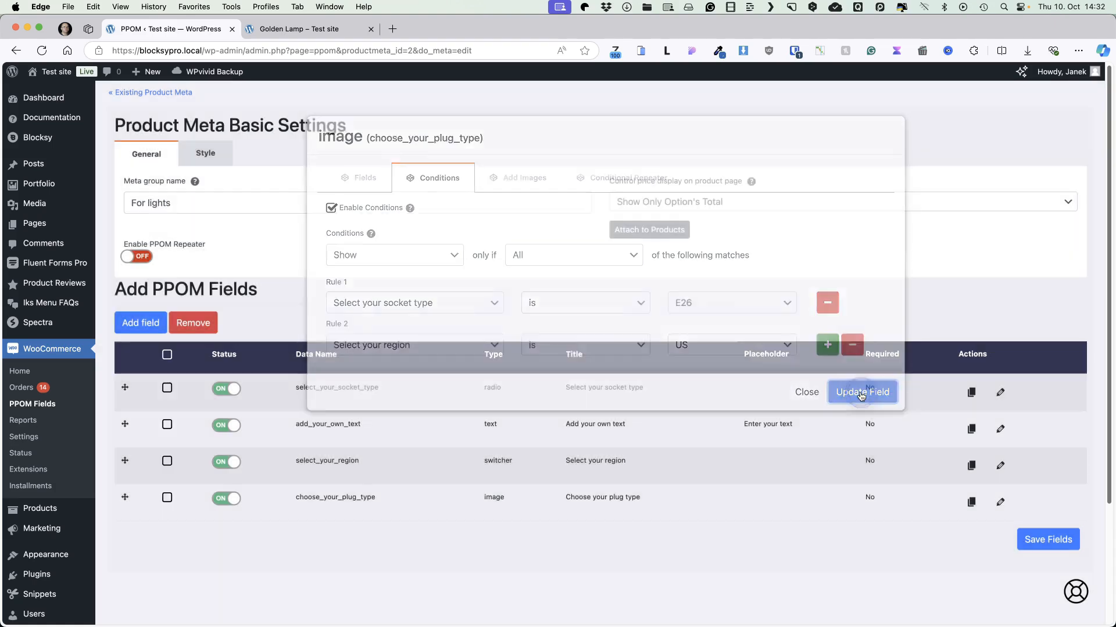
click(1047, 544)
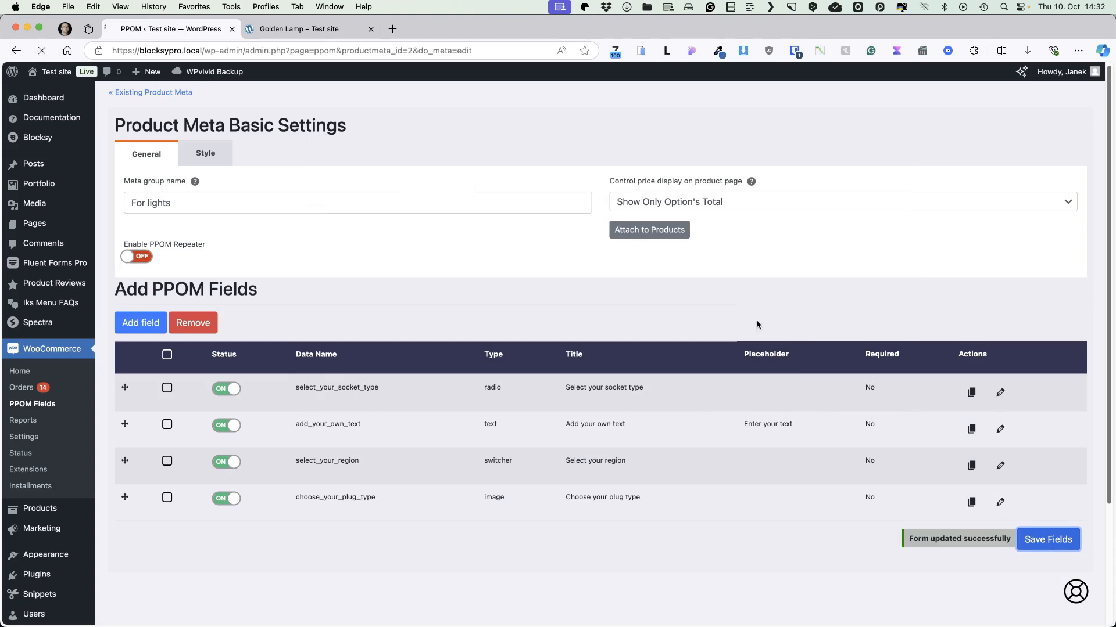
Reload the Golden Lamp page and test the plug type condition with socket E11 and the Europe, Asia and UK regions.
click(299, 29)
click(42, 51)
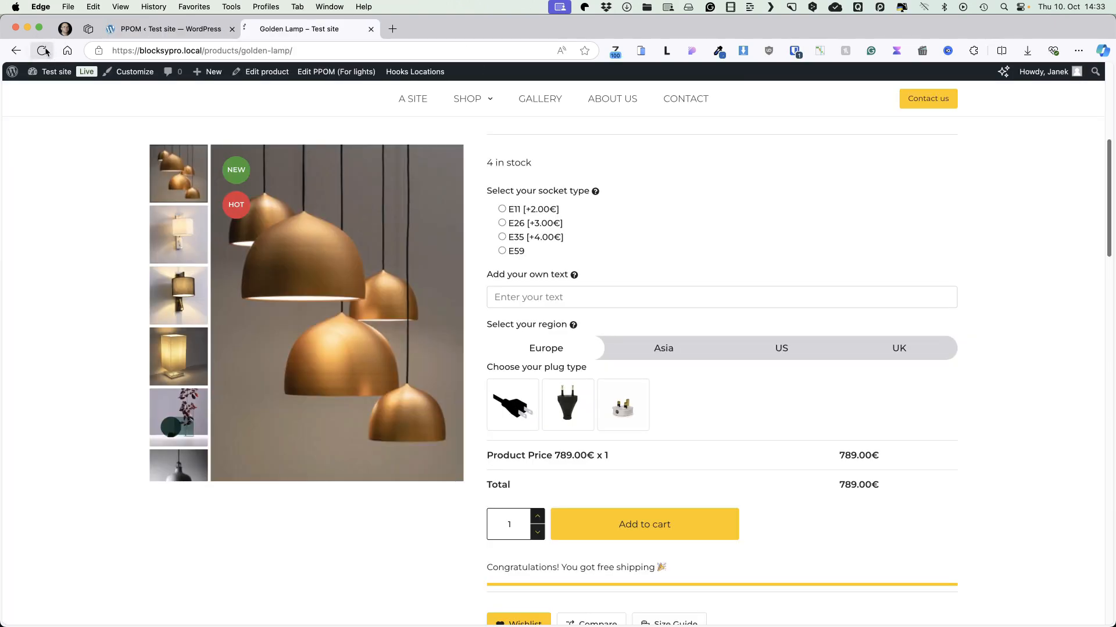
click(509, 210)
click(562, 345)
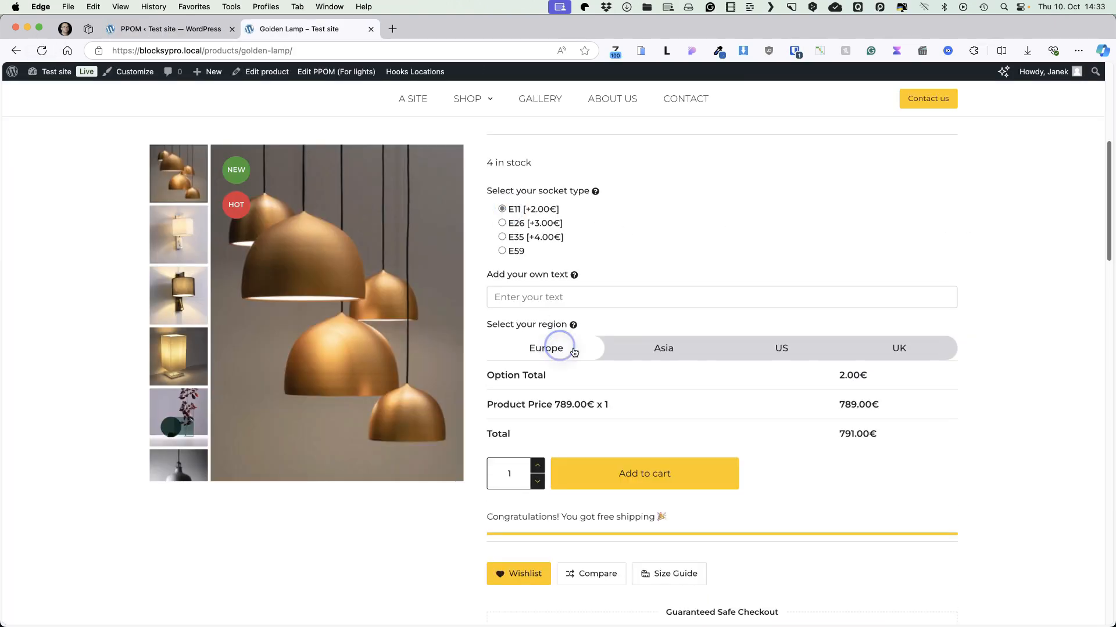
click(692, 348)
click(931, 351)
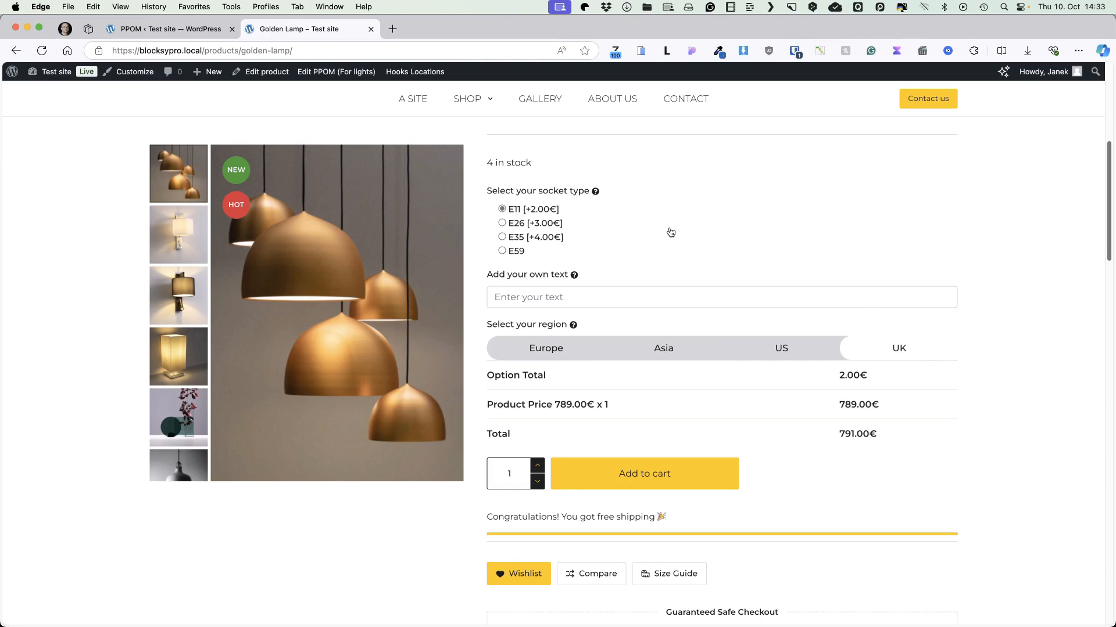
Choose socket type E26 and try the Europe, Asia, US and UK regions to test the combined condition.
click(511, 224)
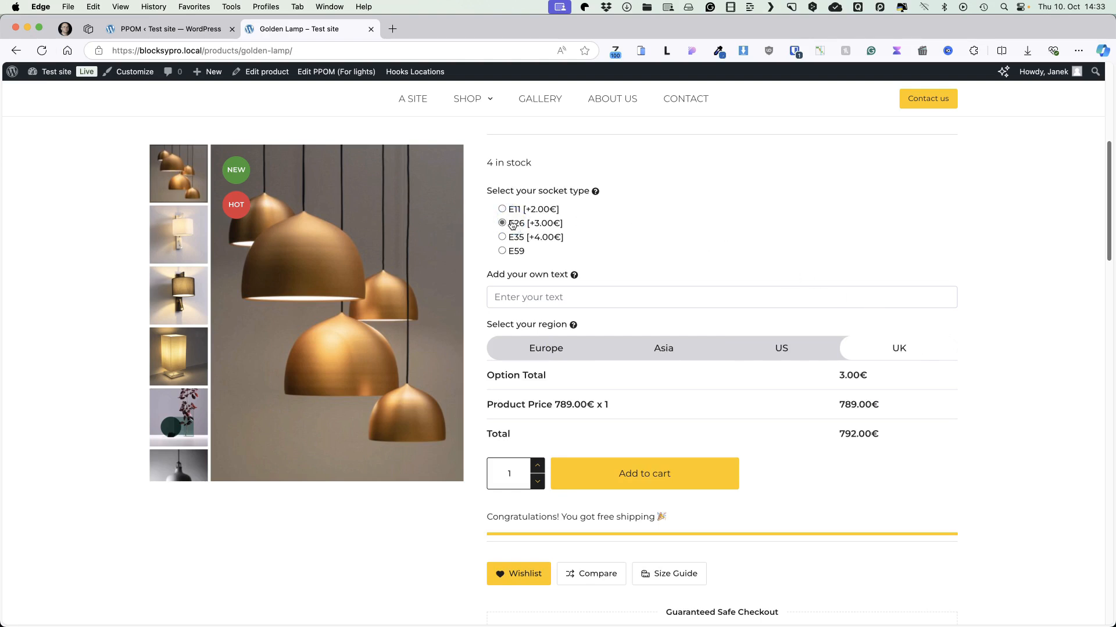
click(535, 351)
click(659, 350)
click(778, 349)
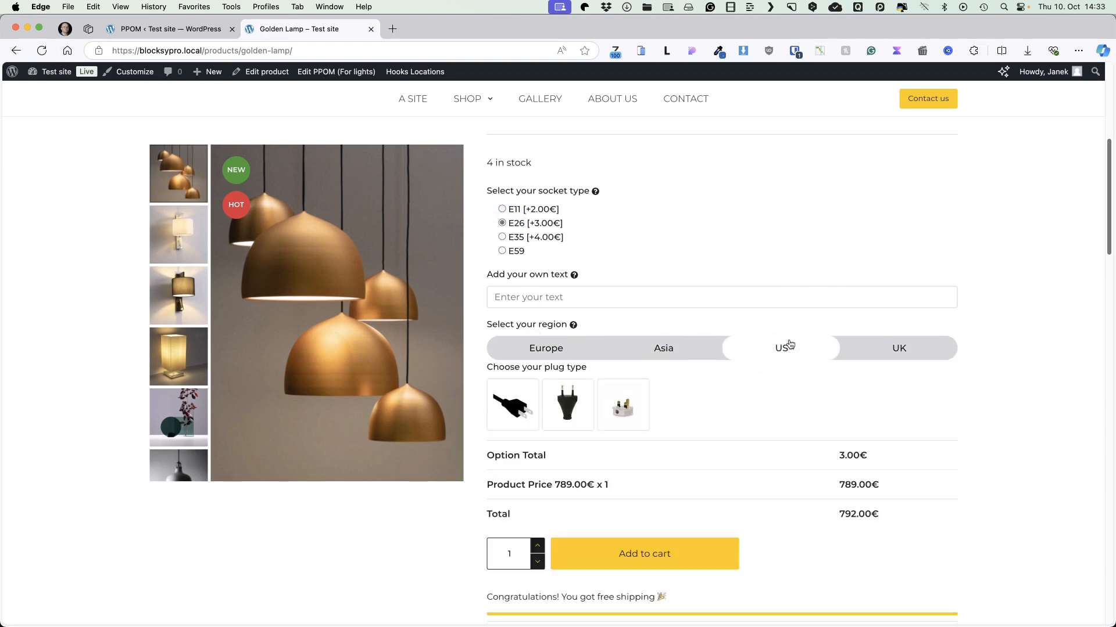
click(888, 356)
click(546, 350)
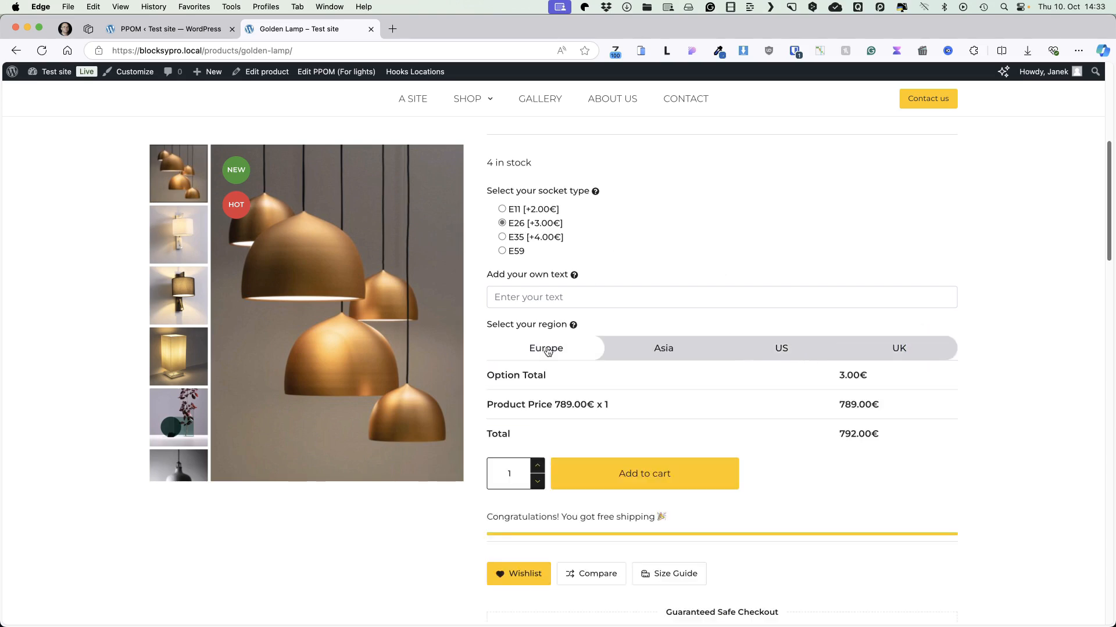
Return to the PPOM group, disable the conditions of the plug type field and update it.
click(170, 29)
click(1000, 502)
click(441, 178)
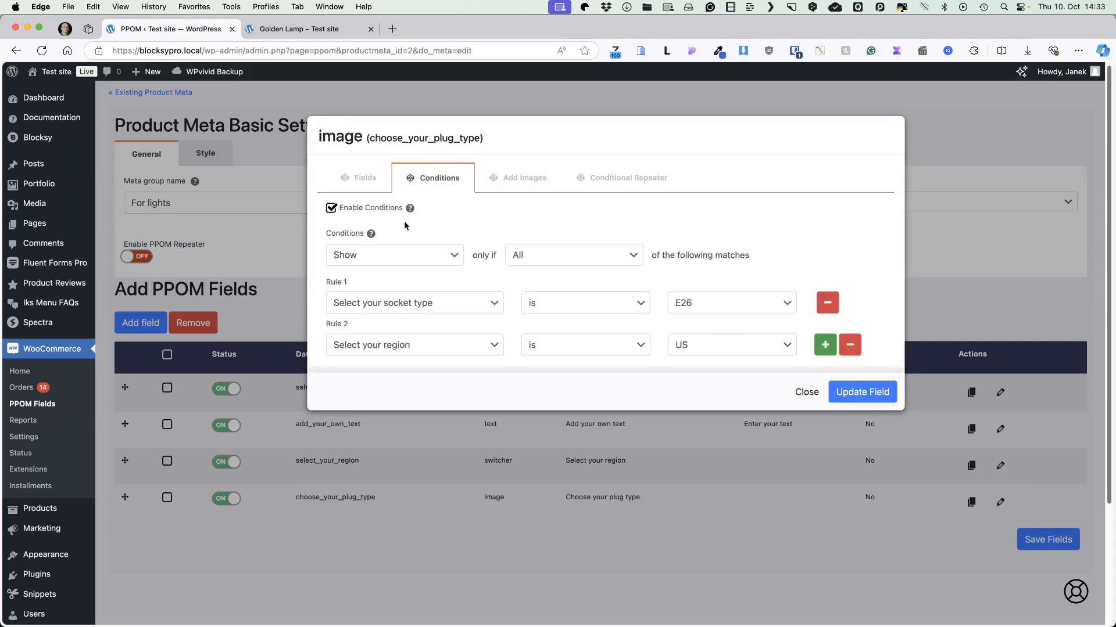
click(330, 208)
click(850, 396)
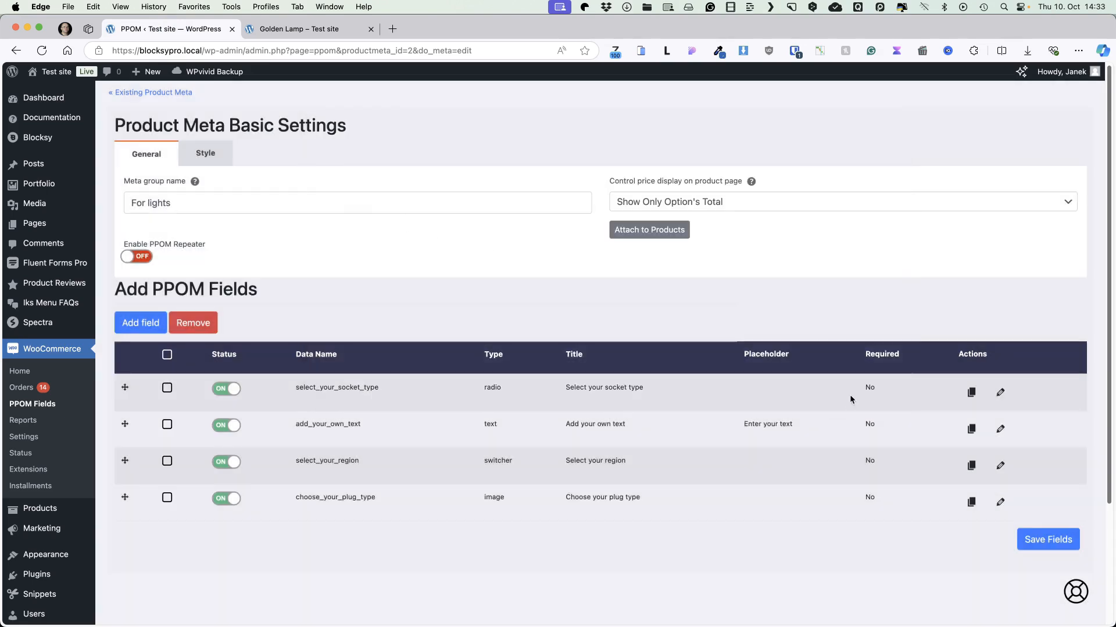
Create an Audio / Video media field titled "Video tutorial download".
click(140, 324)
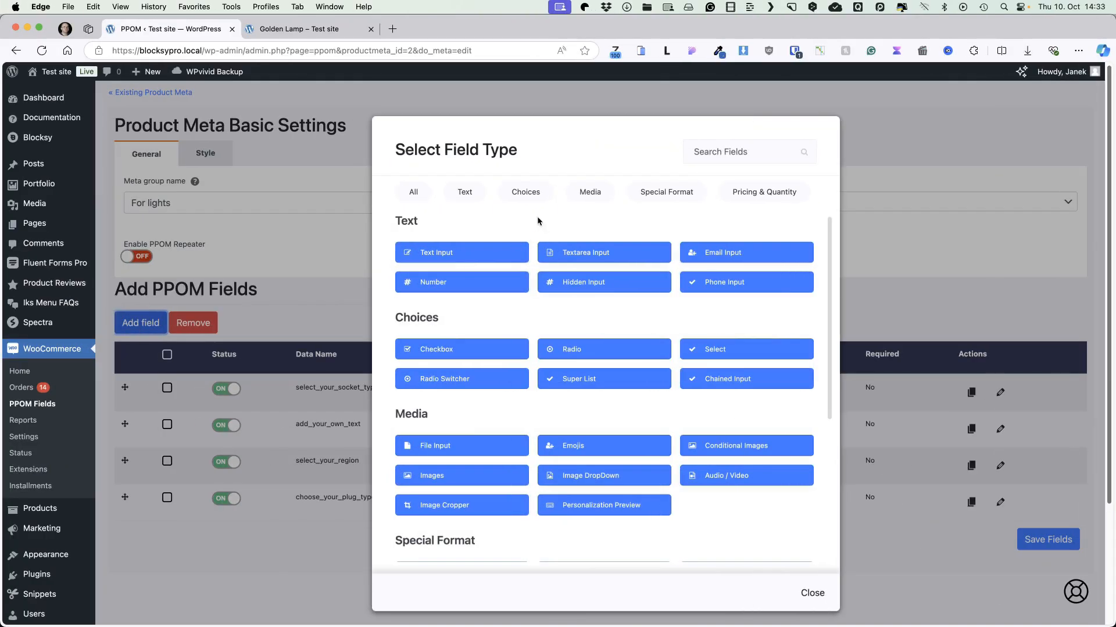
click(594, 196)
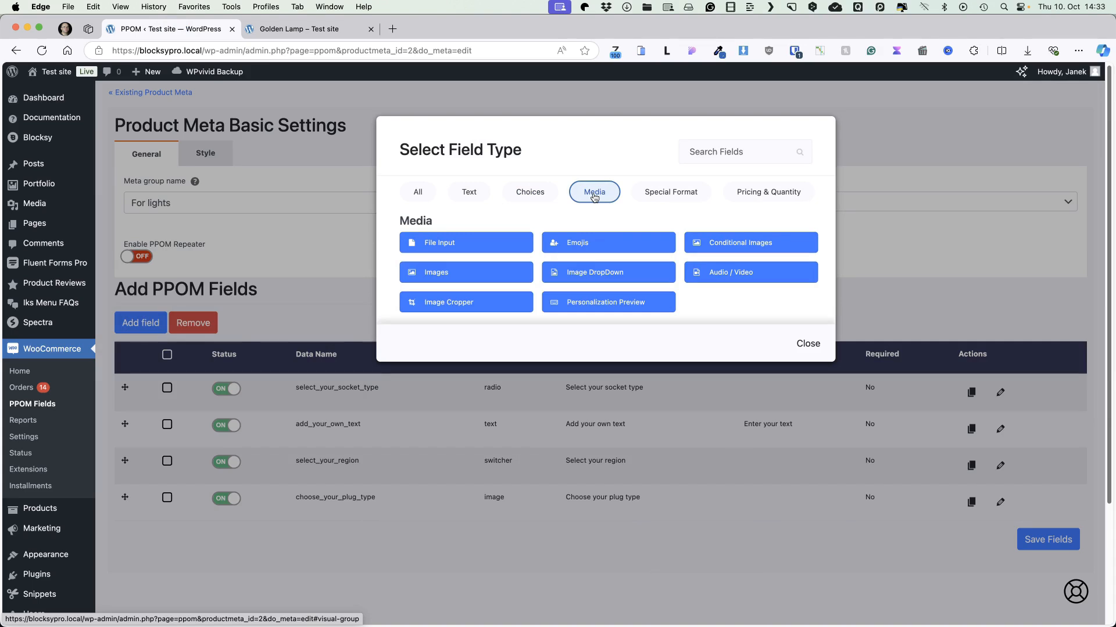
click(732, 273)
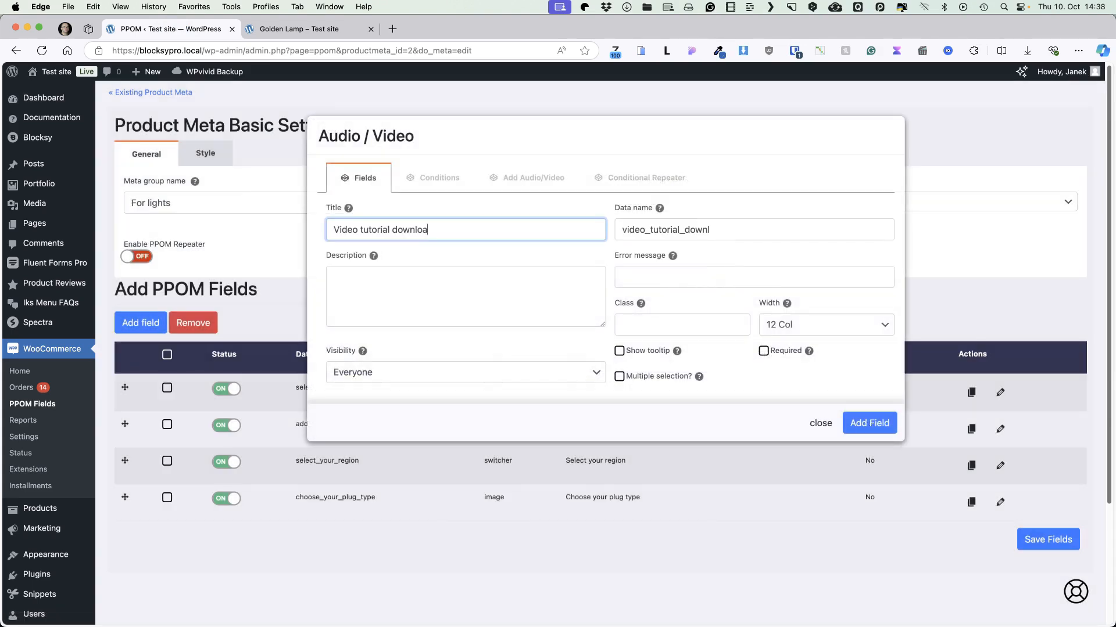
text(deo tutorial download)
Upload the "got" video to the field with a price of 10, add the field and save the group.
click(519, 180)
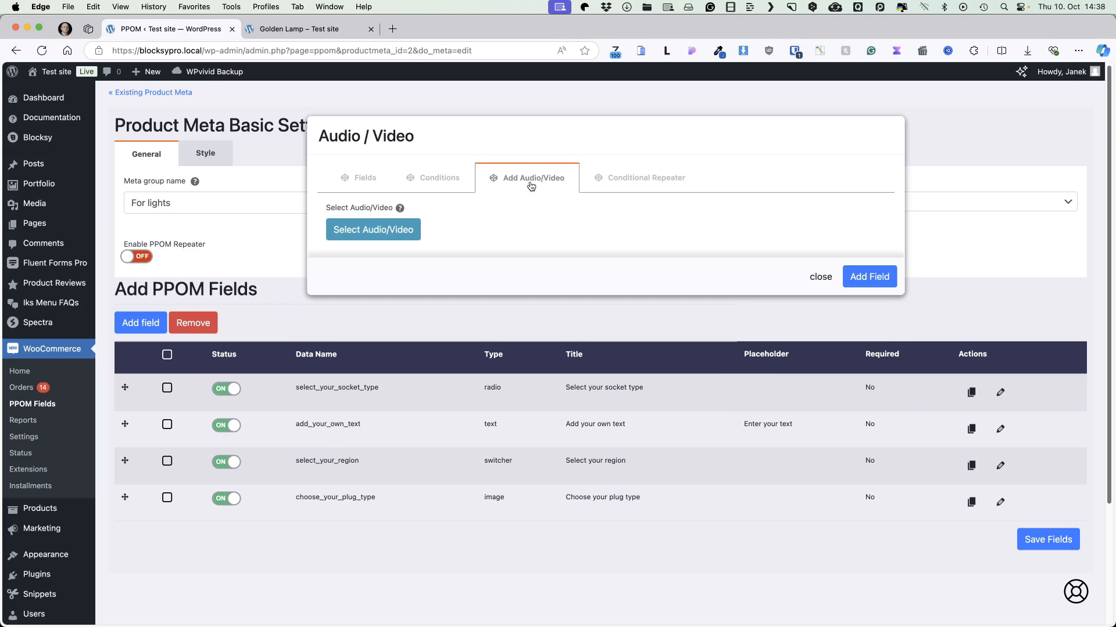
click(401, 231)
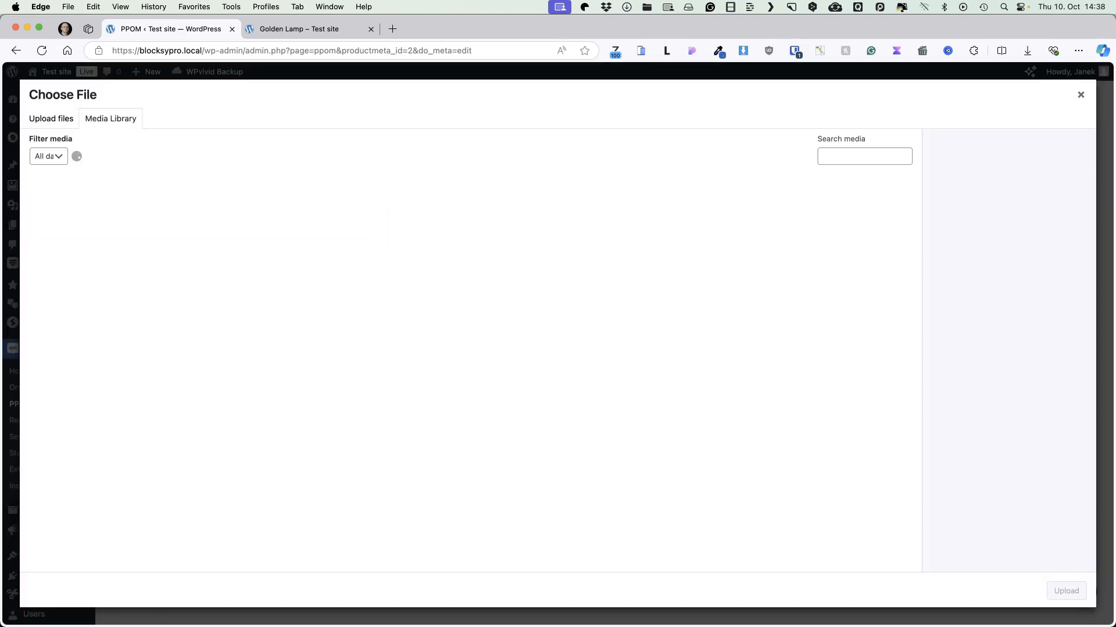
drag(1, 342, 478, 343)
click(1061, 590)
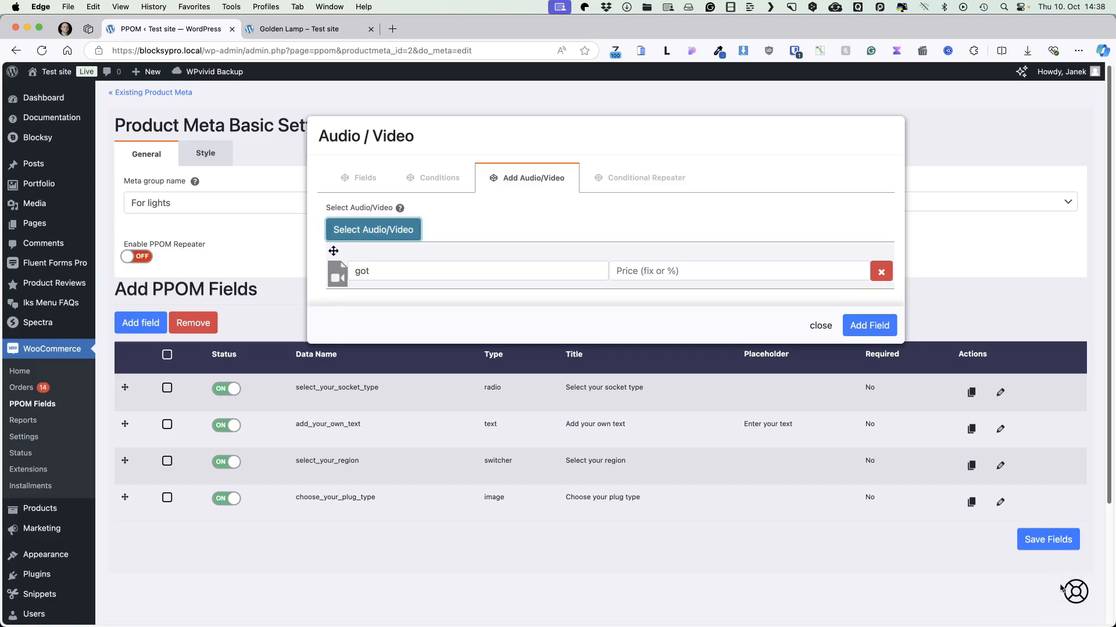
click(637, 267)
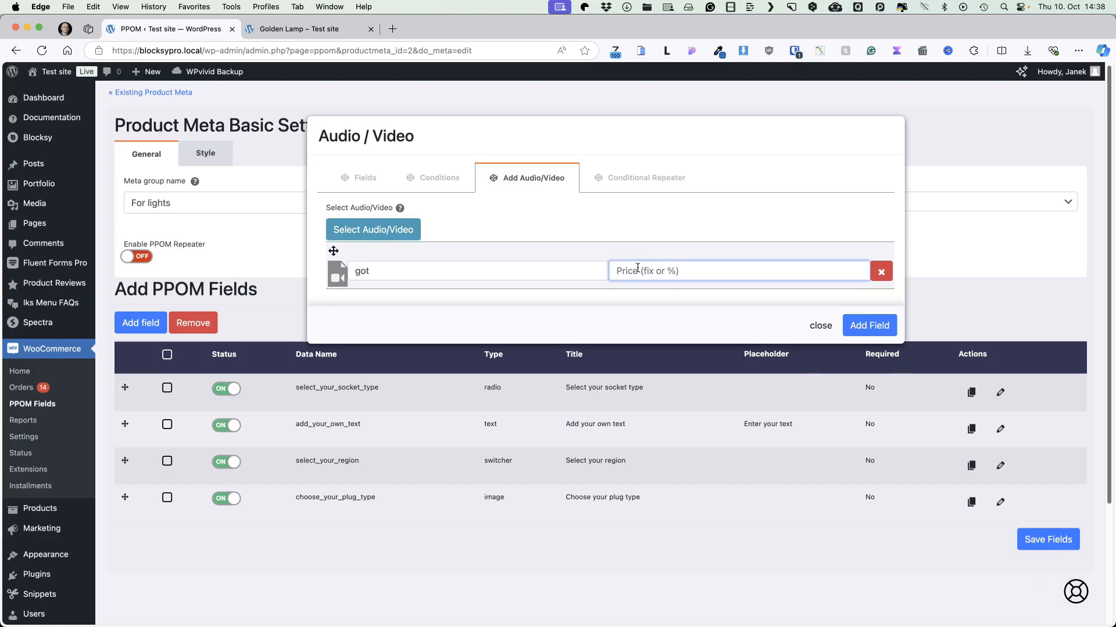
text(10)
click(883, 332)
click(1040, 575)
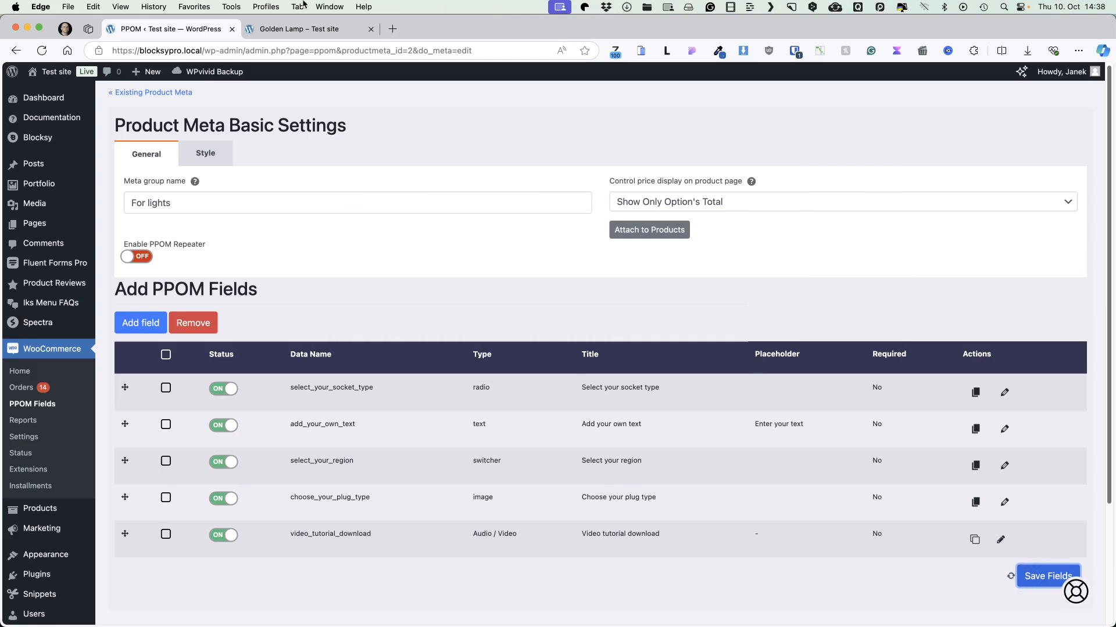
Reload the Golden Lamp page, play and pause the tutorial video, and select its 10.00€ option.
key(ctrl+Tab)
click(43, 50)
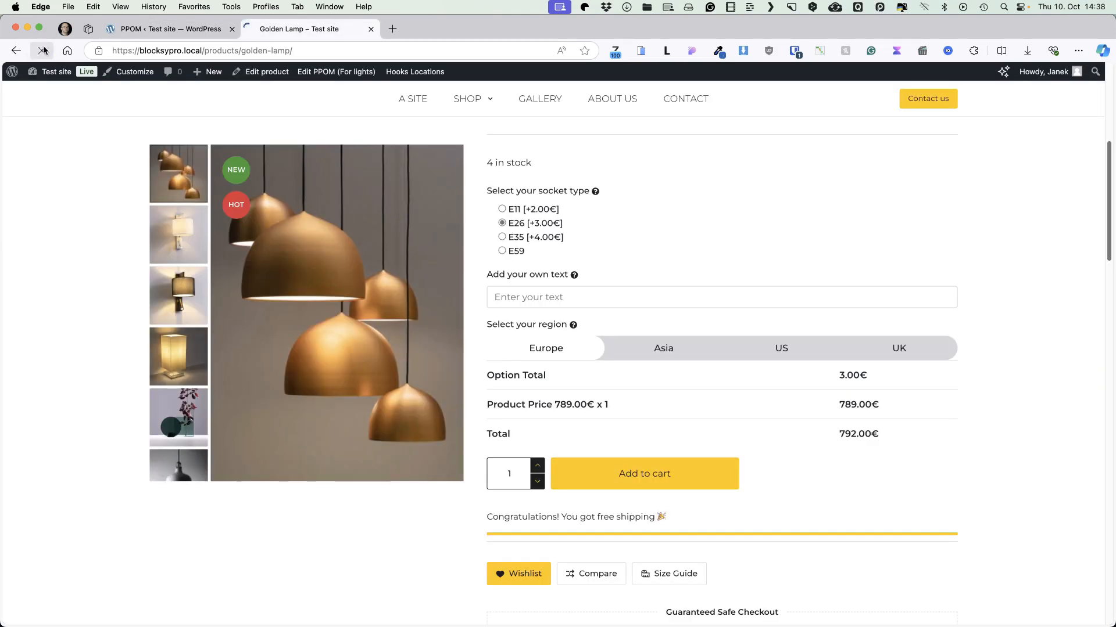
scroll(746, 289, down, 5)
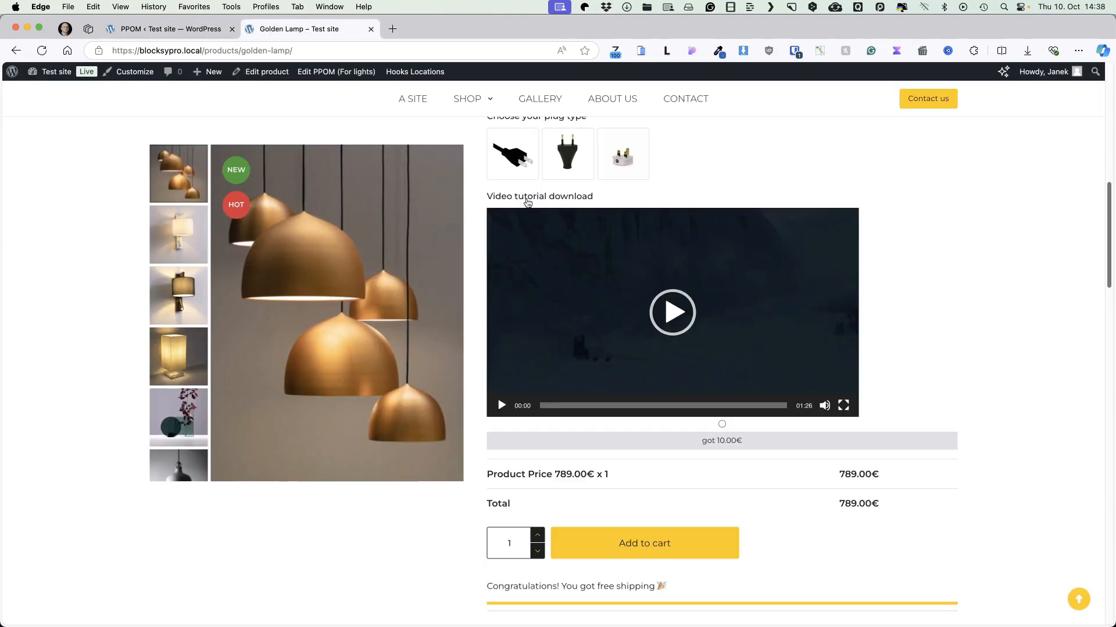
click(612, 296)
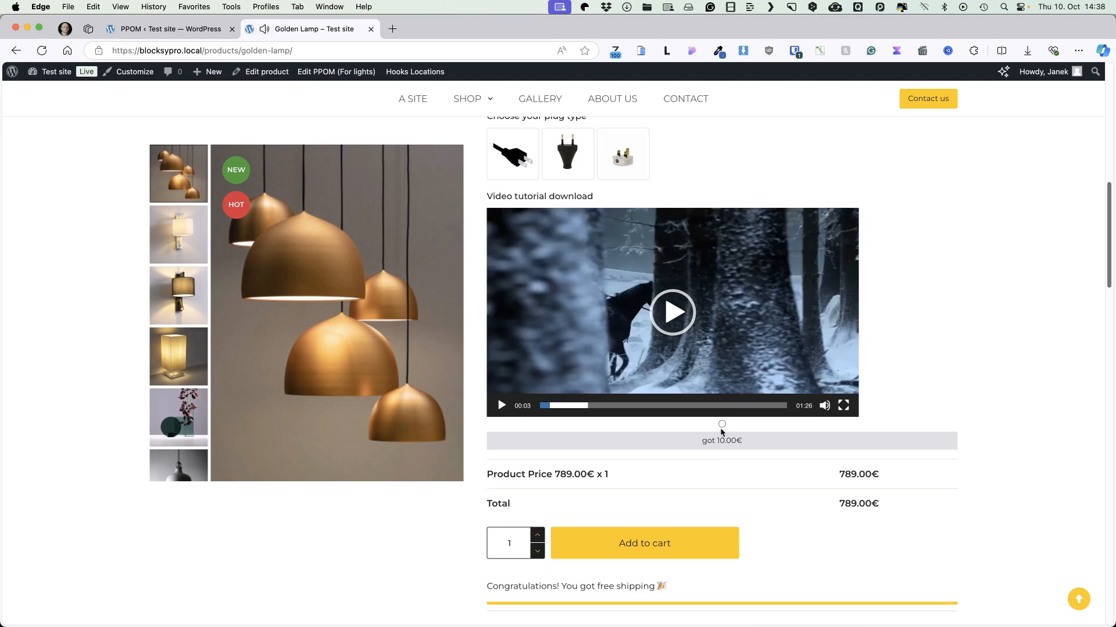
click(722, 425)
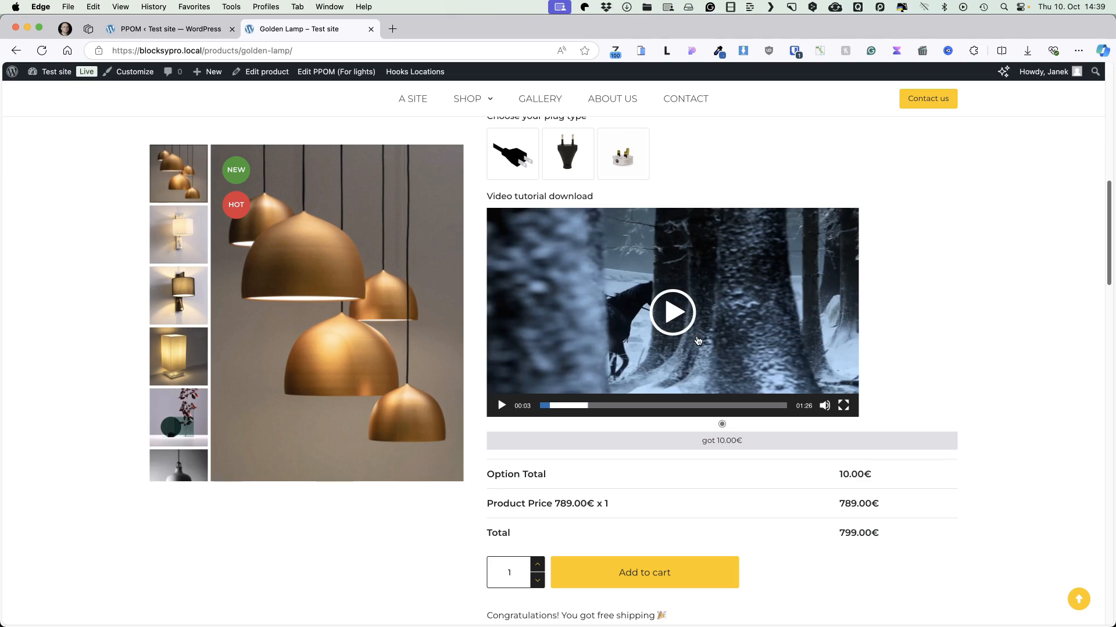
Remove the video_tutorial_download field from the For lights group.
click(169, 28)
click(167, 534)
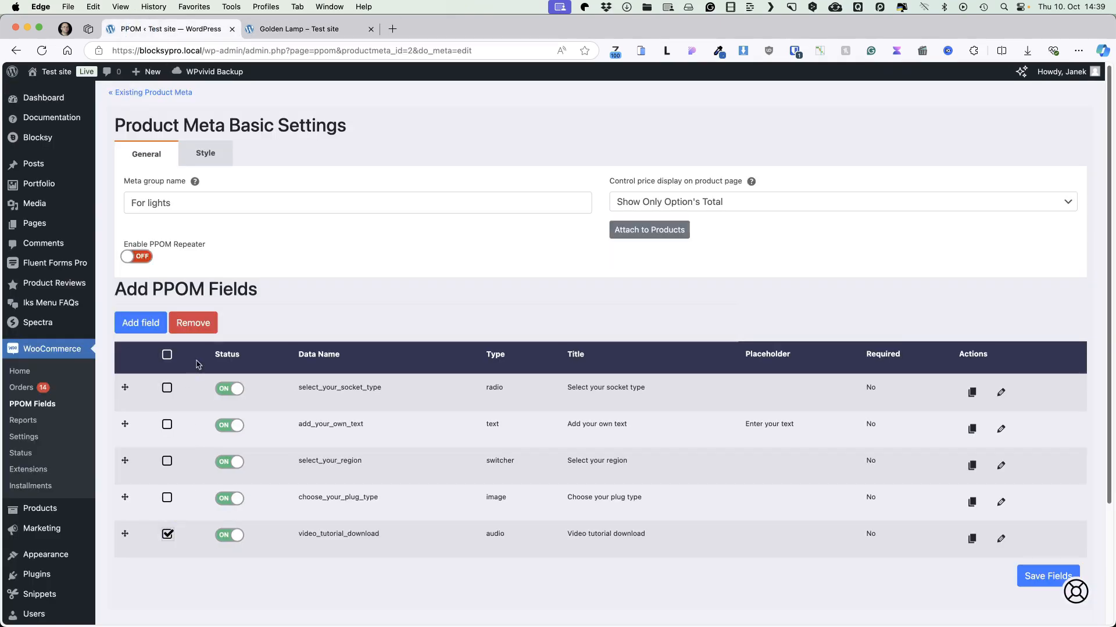
click(200, 323)
click(620, 376)
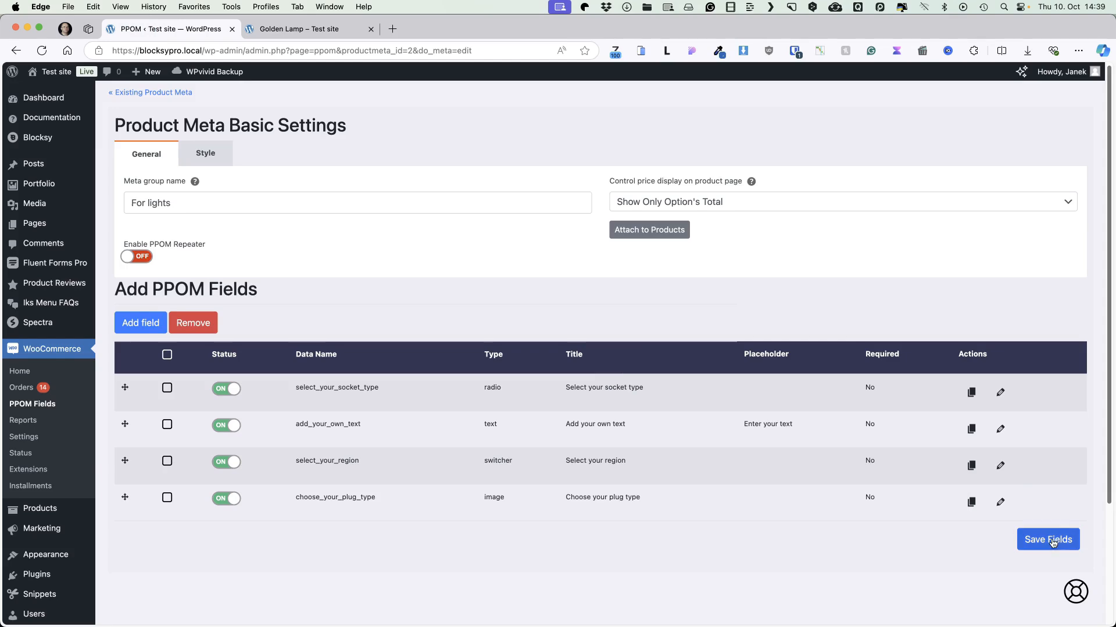
Start a Personalization Preview media field titled "Customize your hat".
click(147, 325)
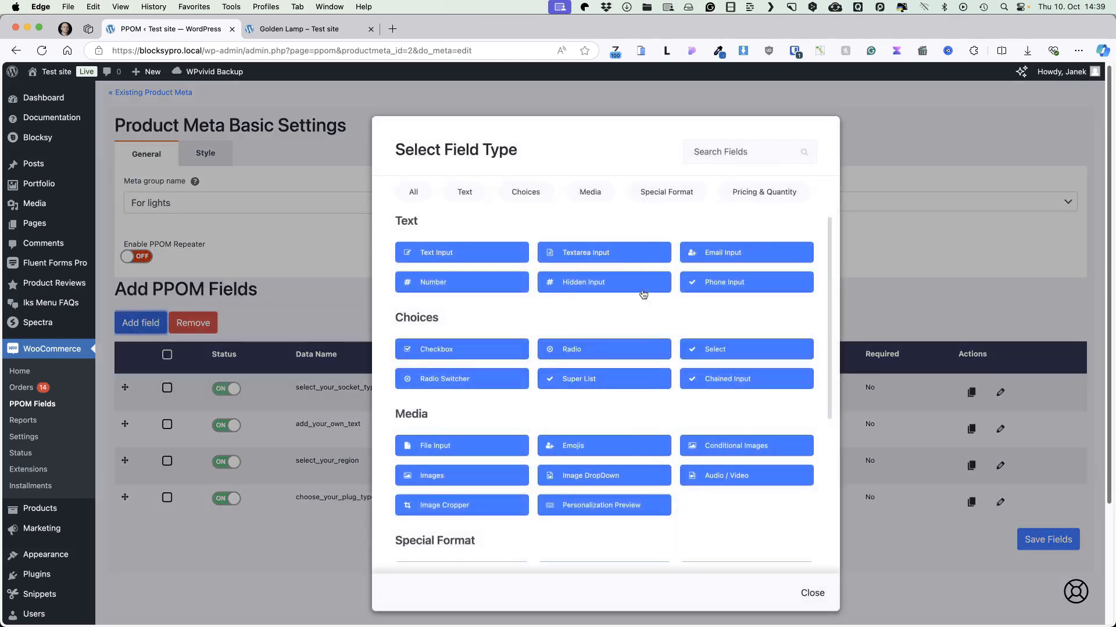
click(590, 191)
click(593, 306)
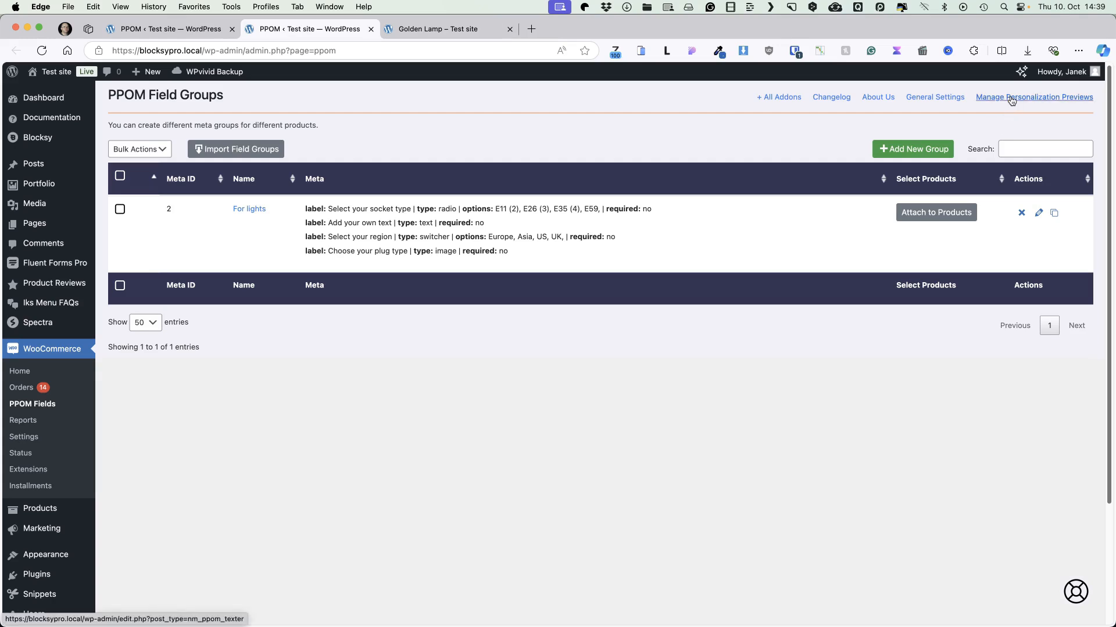
View the existing personalization previews on their management page and check which ones the hat field offers.
click(1011, 98)
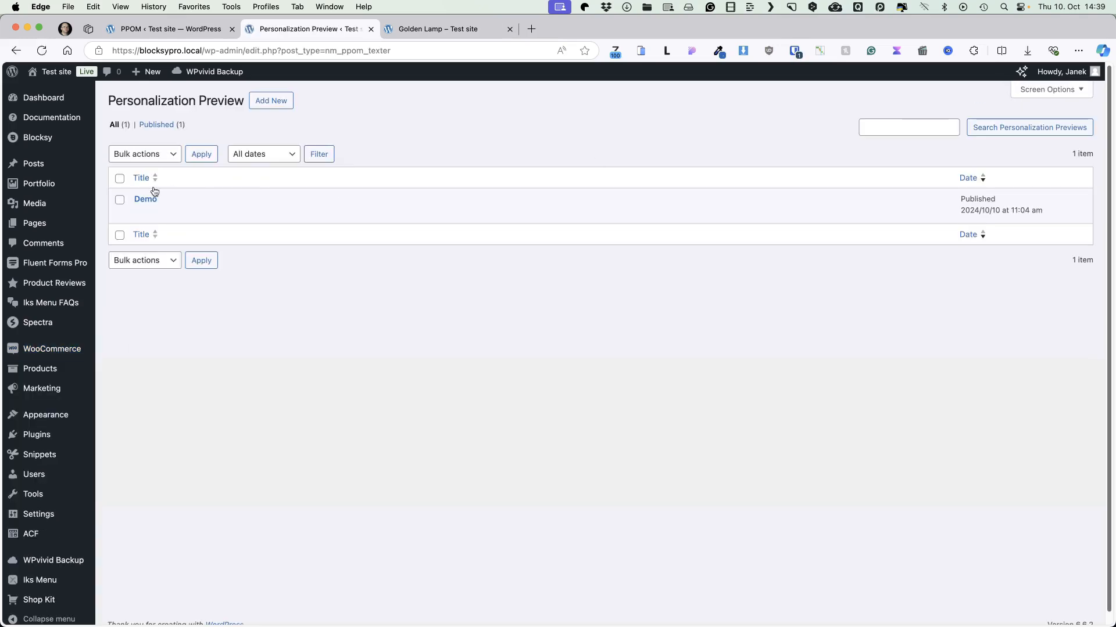
click(175, 28)
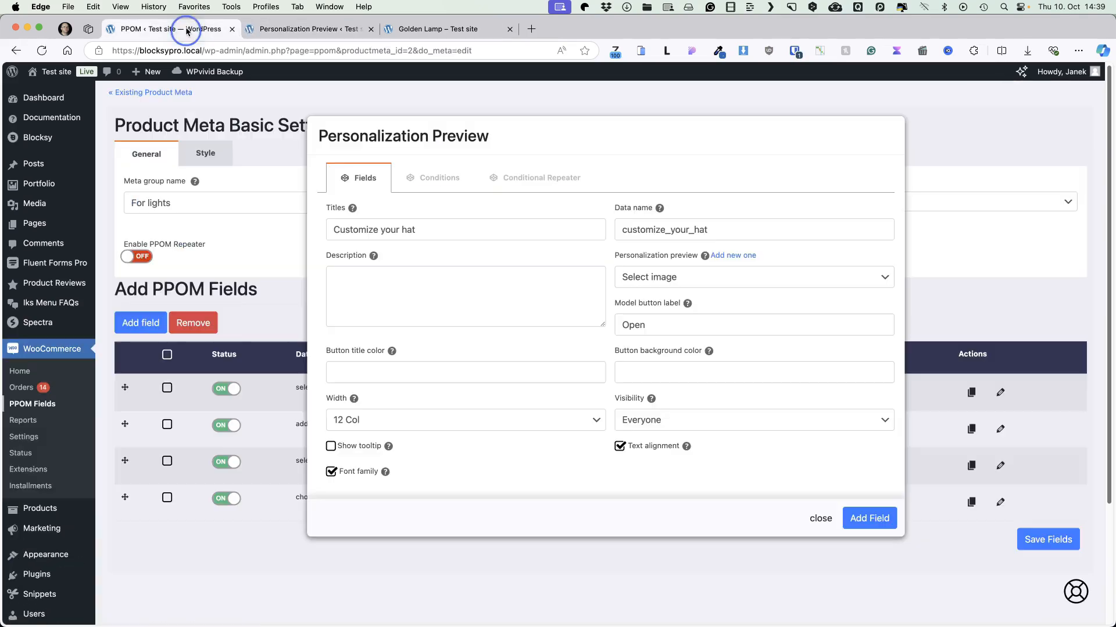
click(655, 282)
click(740, 172)
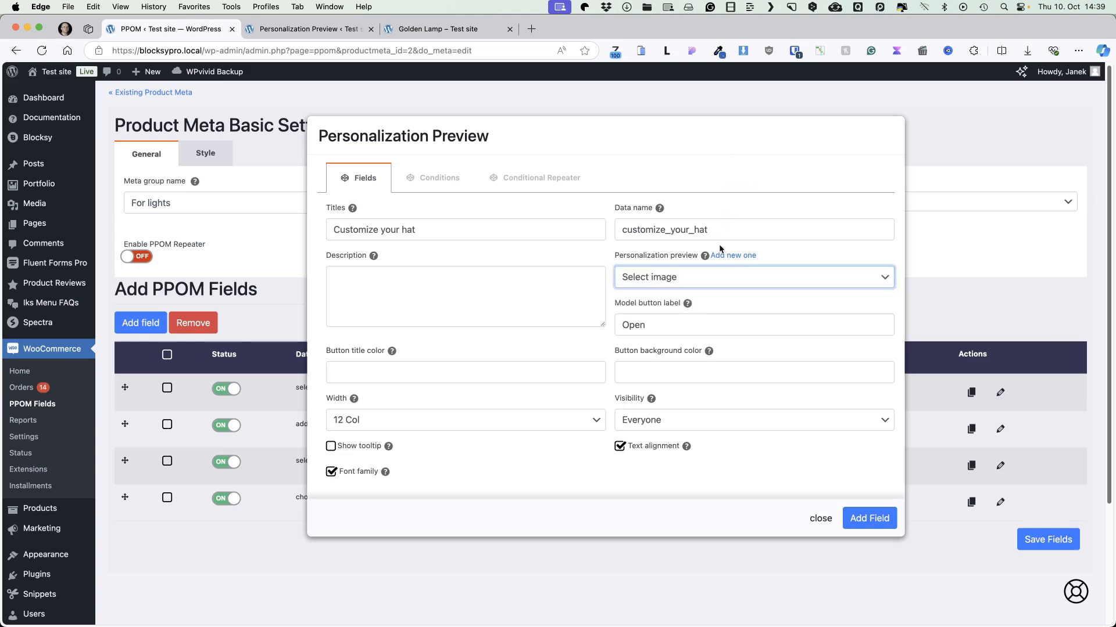
Create a personalization preview titled "Customize your hat" and upload cap.jpg as its base image.
click(735, 256)
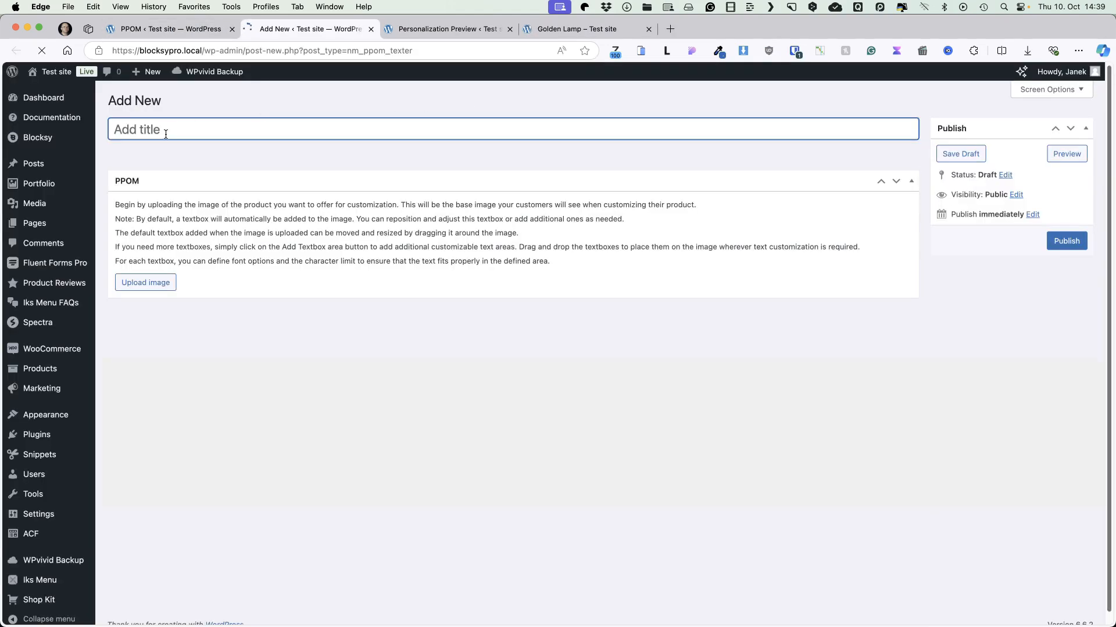
text(Customize your hat)
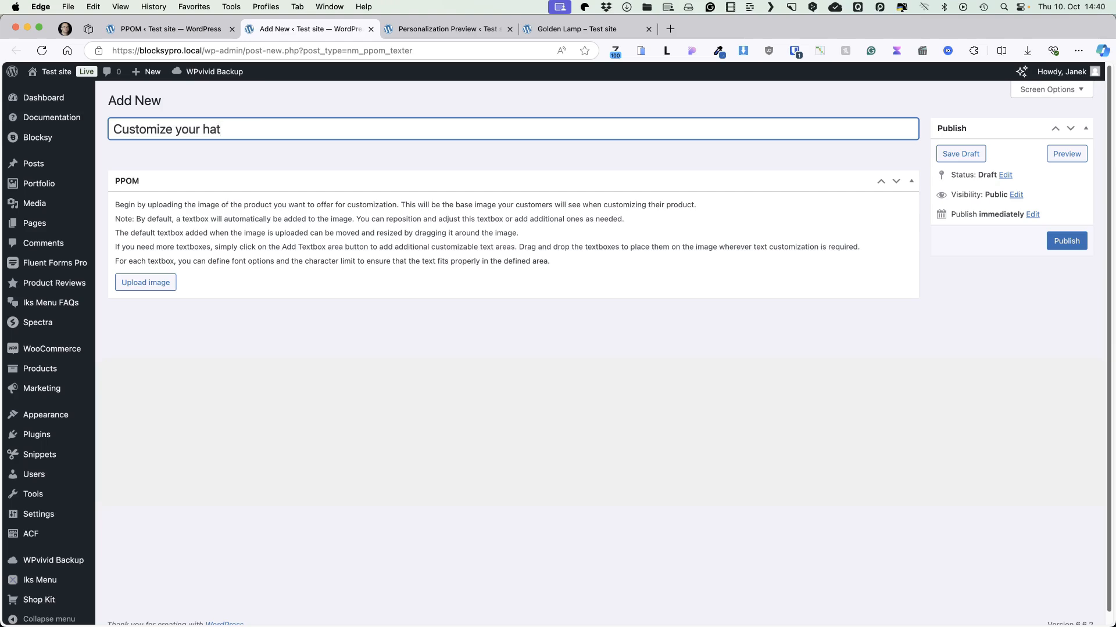
click(150, 283)
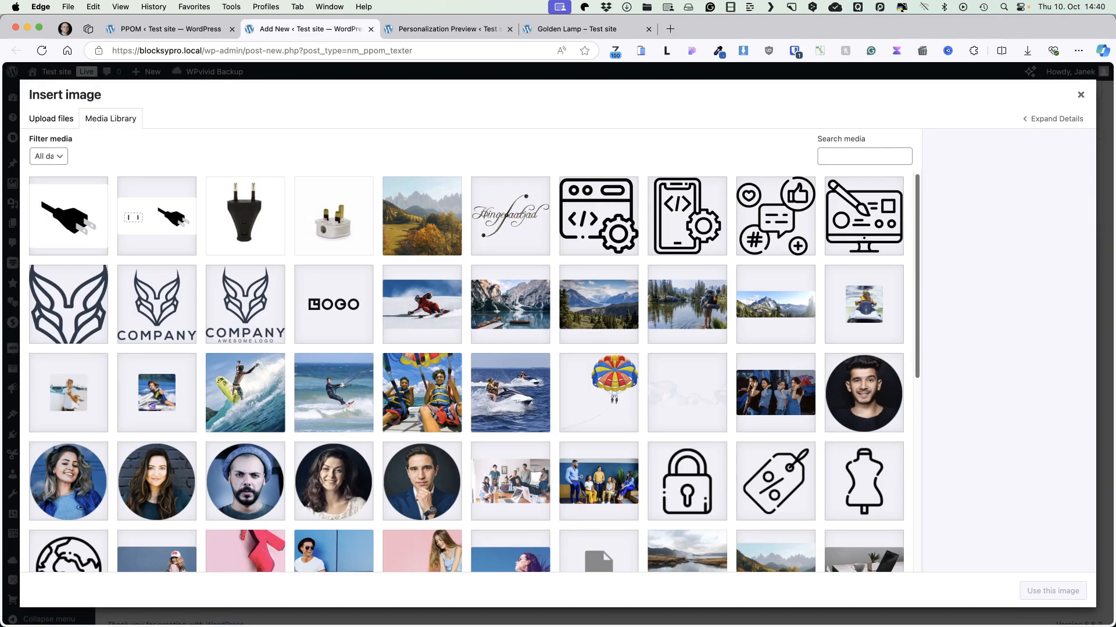
drag(104, 314, 393, 344)
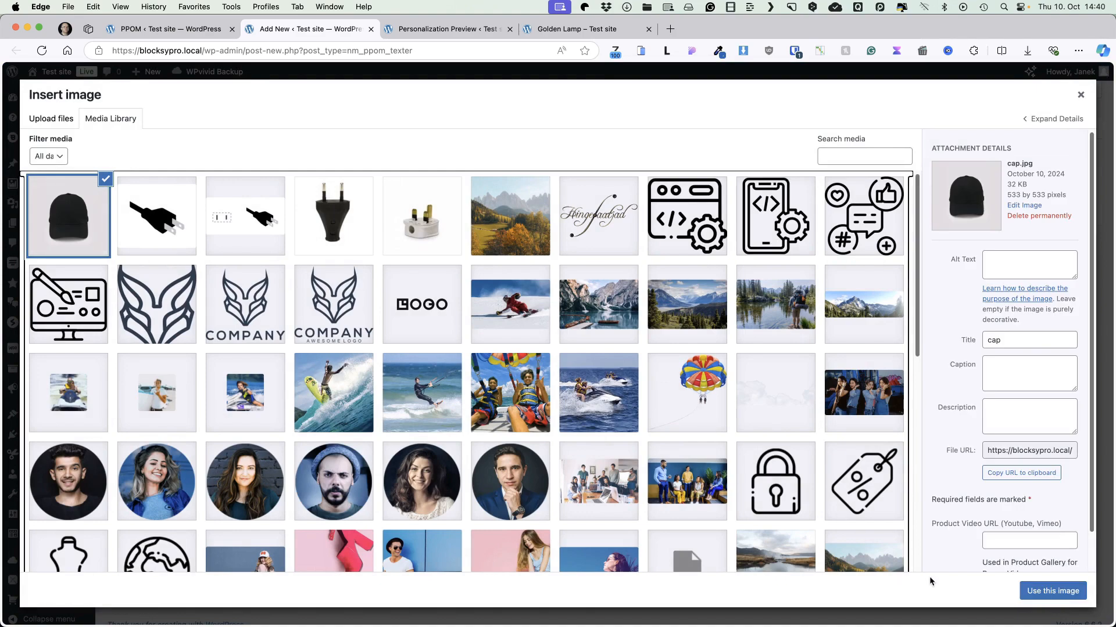
click(1053, 591)
Place the default textbox on the front of the cap and title it "Add your text".
scroll(238, 293, down, 2)
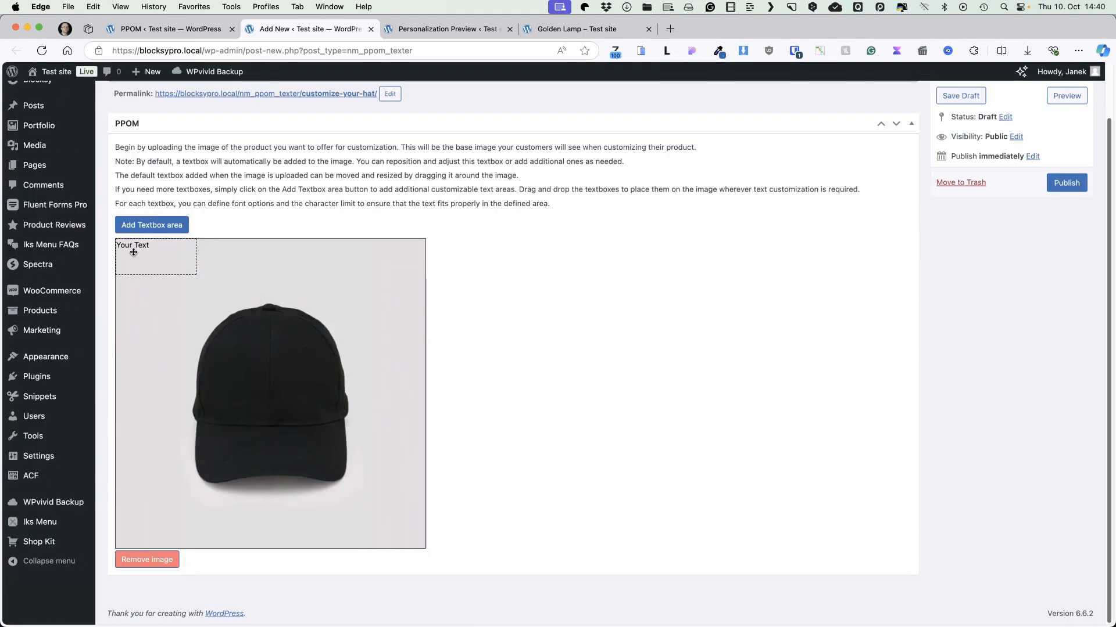
drag(133, 252, 266, 380)
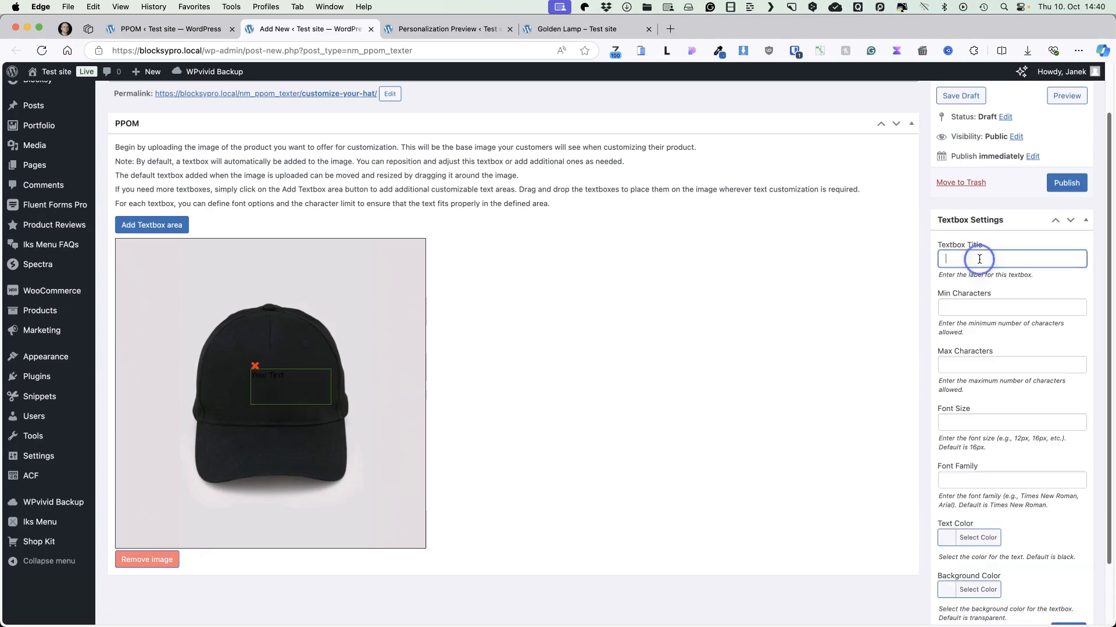
click(979, 258)
text(Add )
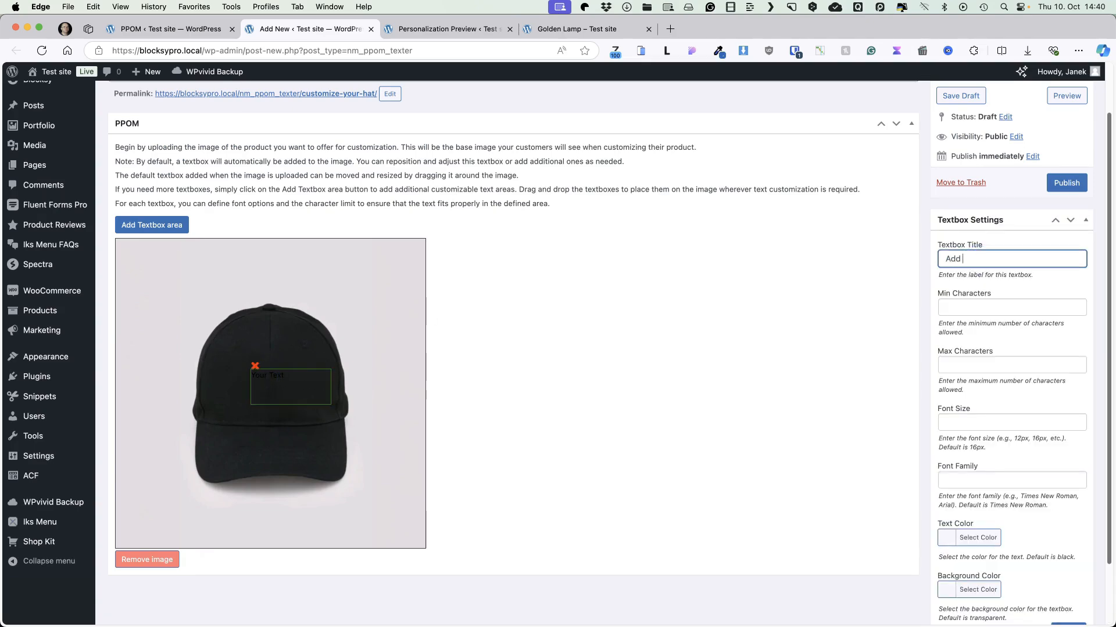
text(your text)
drag(293, 384, 273, 378)
Limit the cap textbox to a minimum of 5 and a maximum of 20 characters, with font size 36.
scroll(971, 276, down, 1)
click(960, 265)
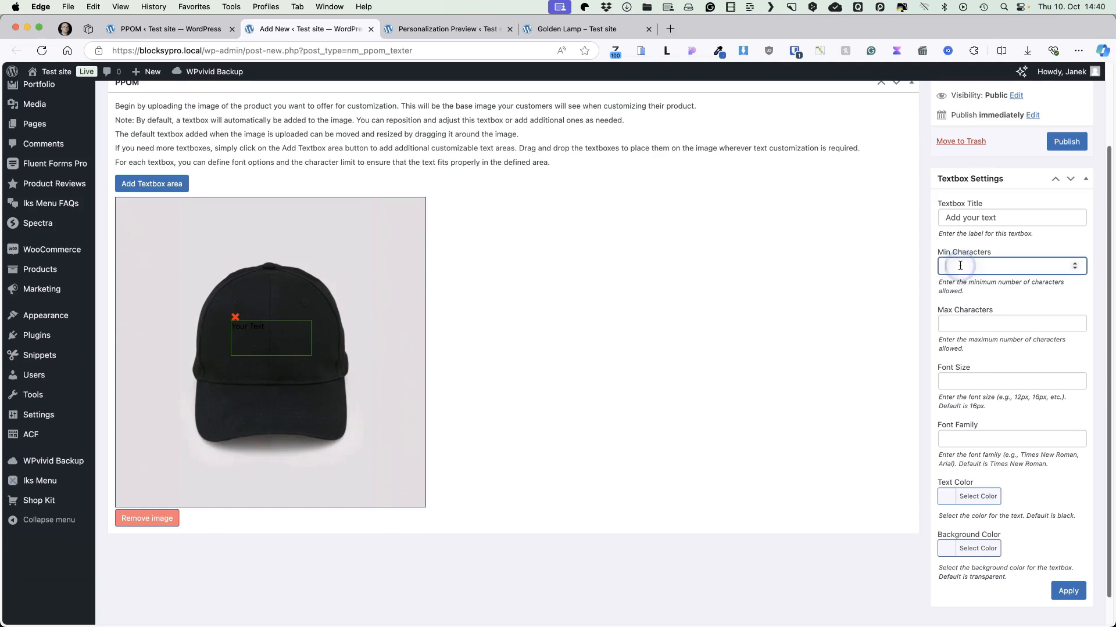
click(964, 319)
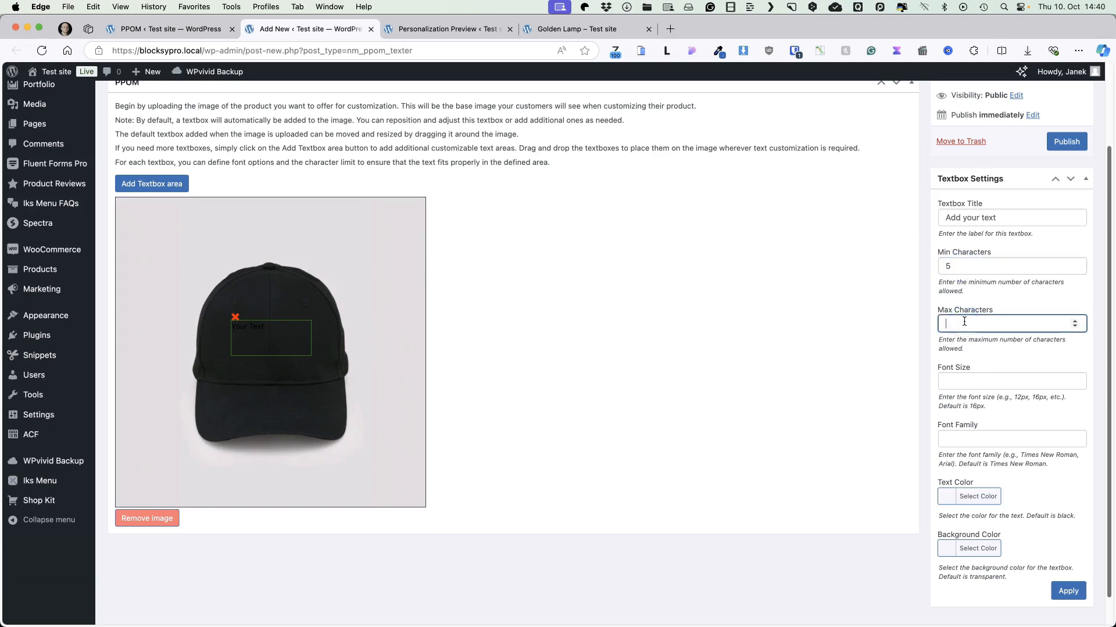
text(20)
click(967, 383)
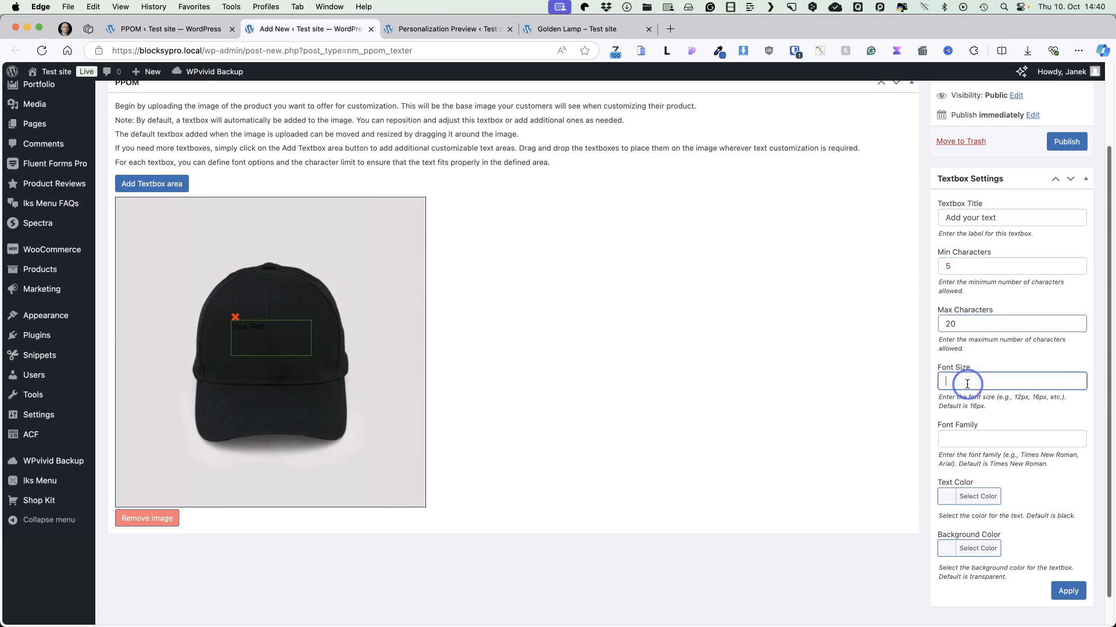
text(36)
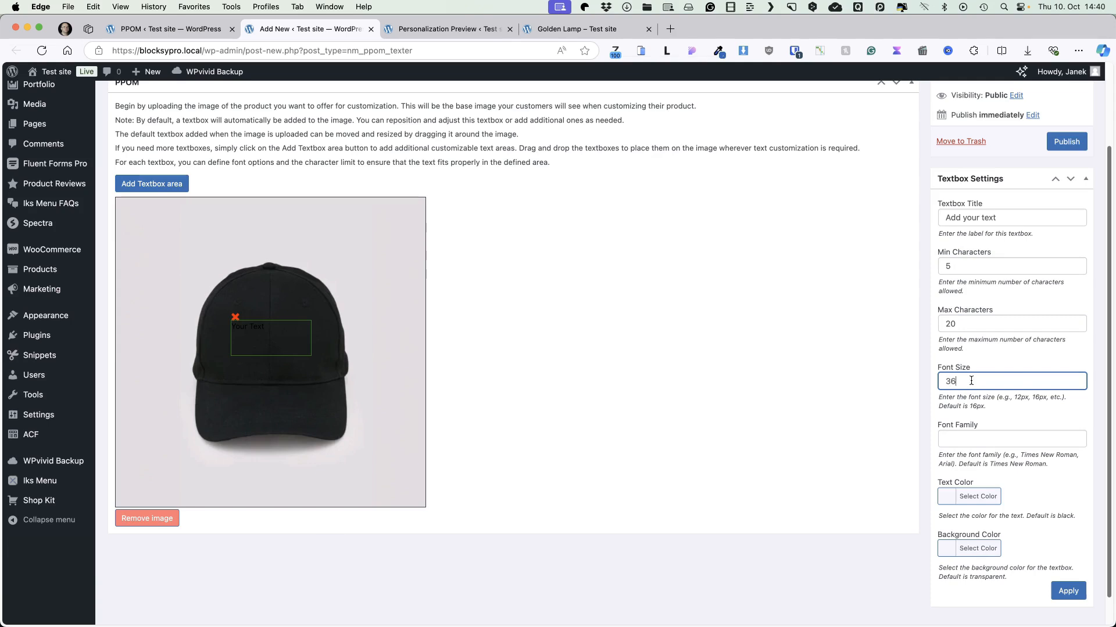
Apply a white text color and an orange #dd9933 background to the cap textbox.
scroll(972, 405, down, 1)
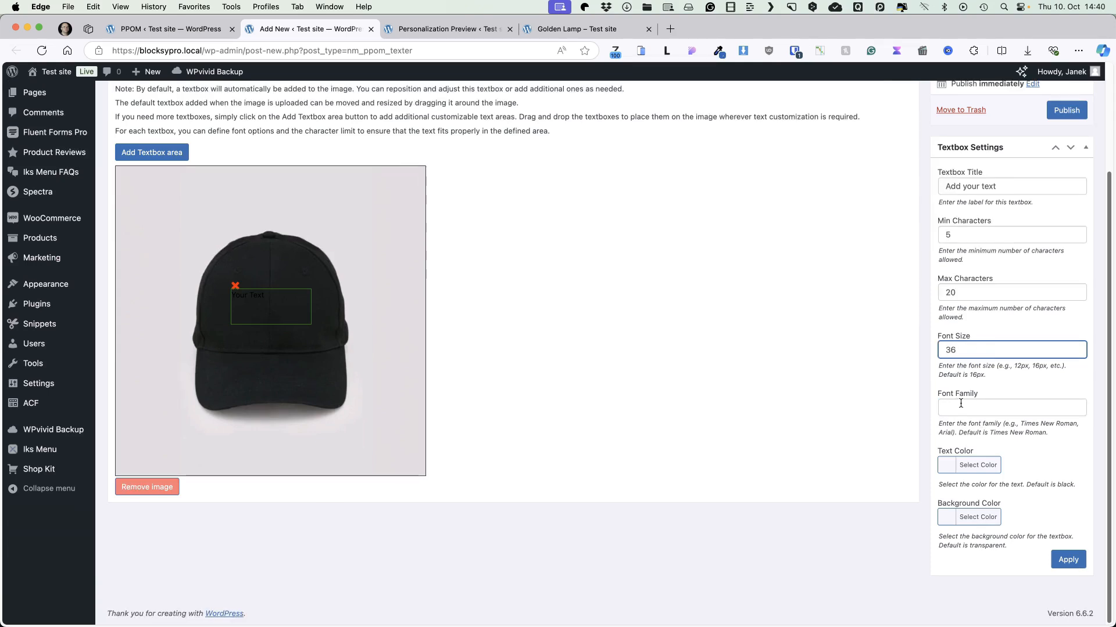
click(967, 468)
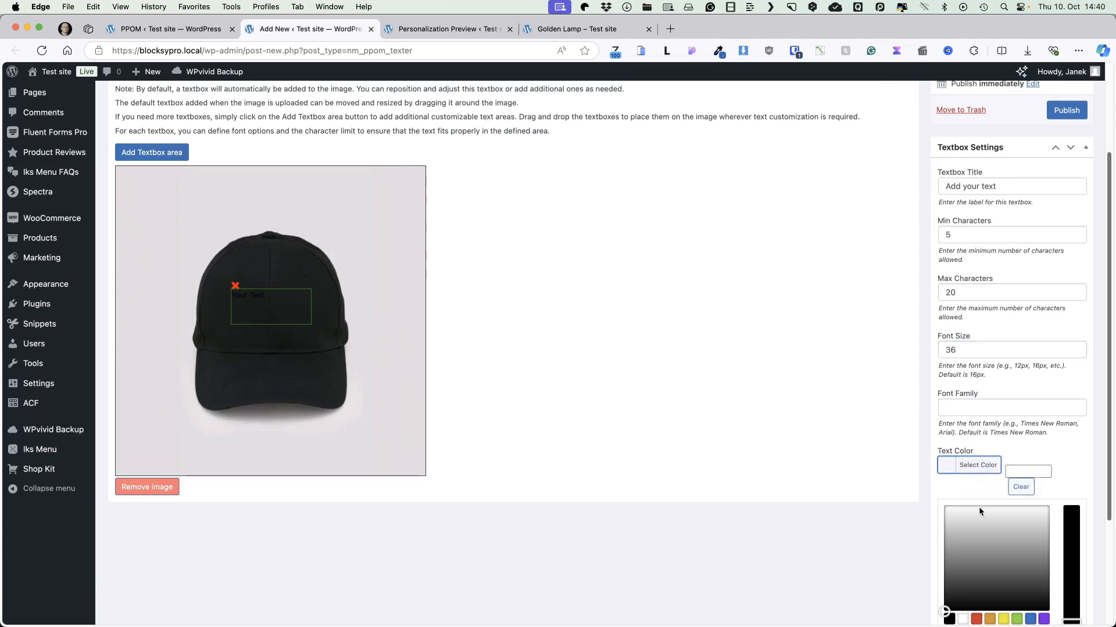
click(987, 465)
click(978, 517)
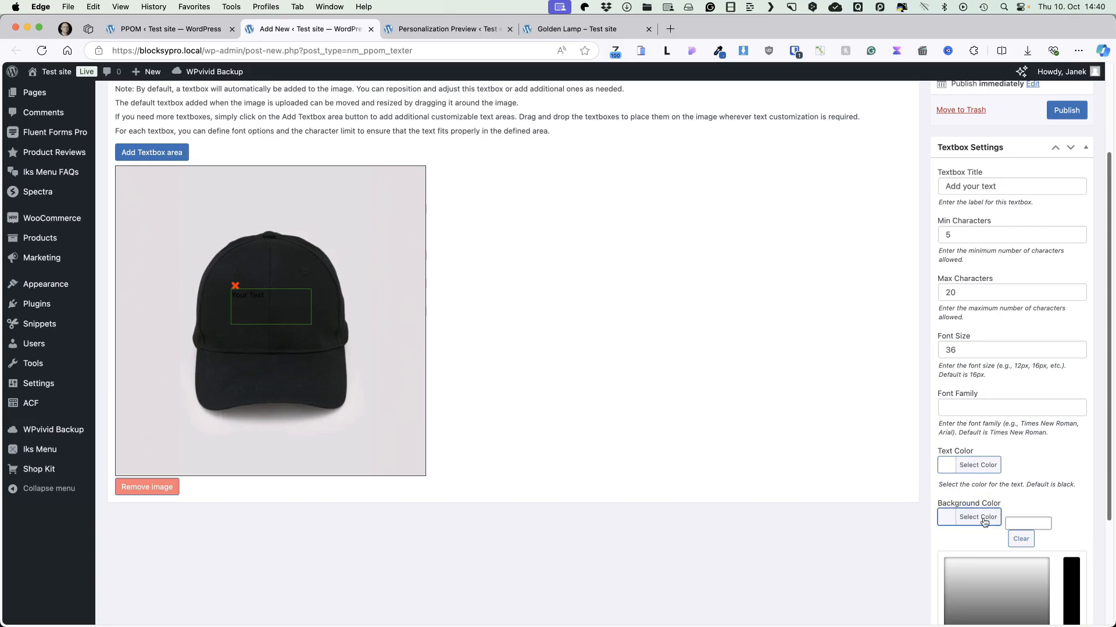
scroll(987, 523, down, 4)
click(989, 551)
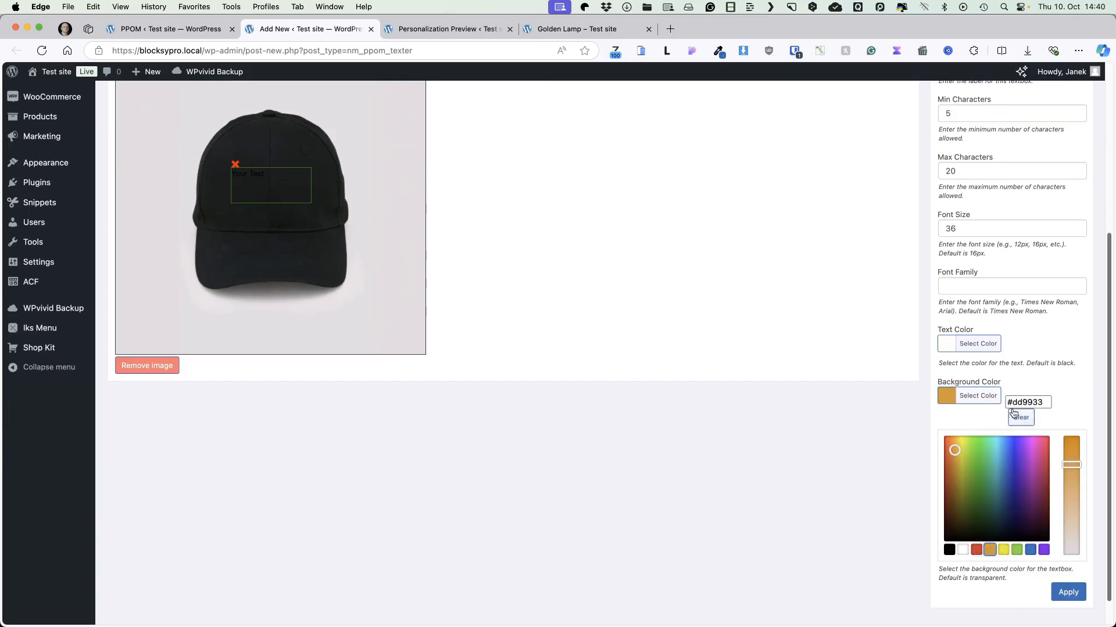
click(1068, 592)
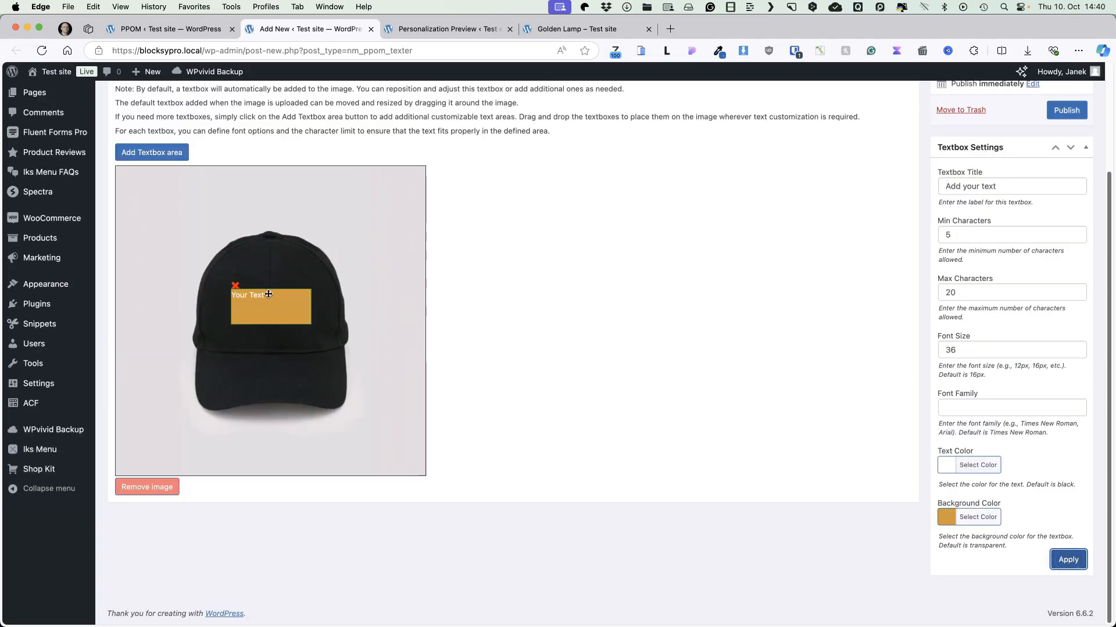
Change the cap textbox's background color to dark red, apply it, and publish the personalization preview.
click(978, 517)
scroll(981, 573, down, 4)
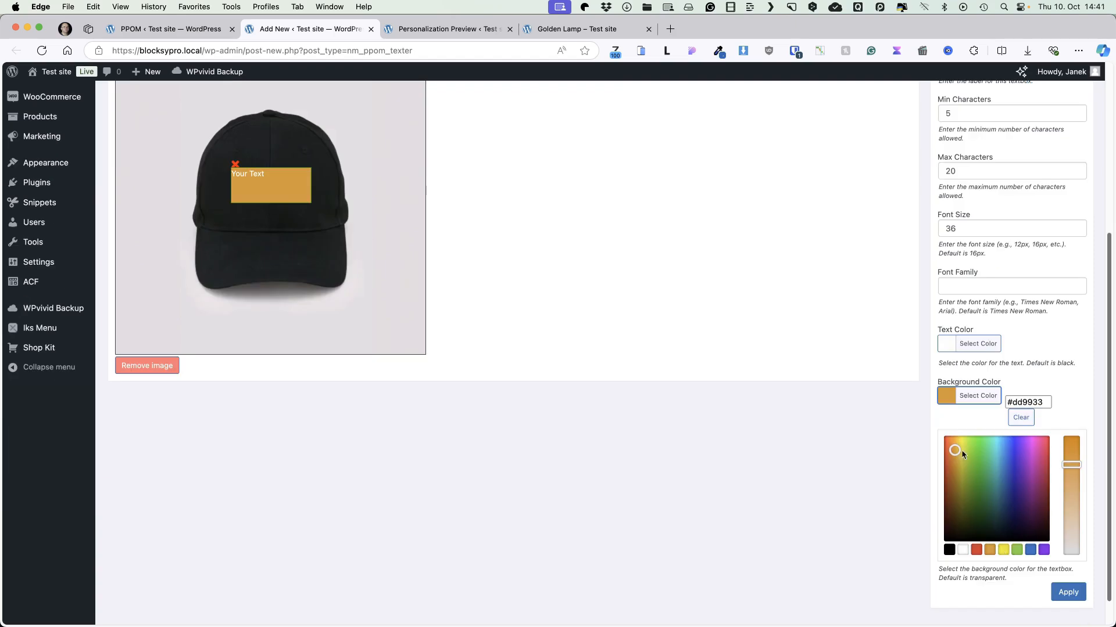
click(949, 457)
click(1069, 592)
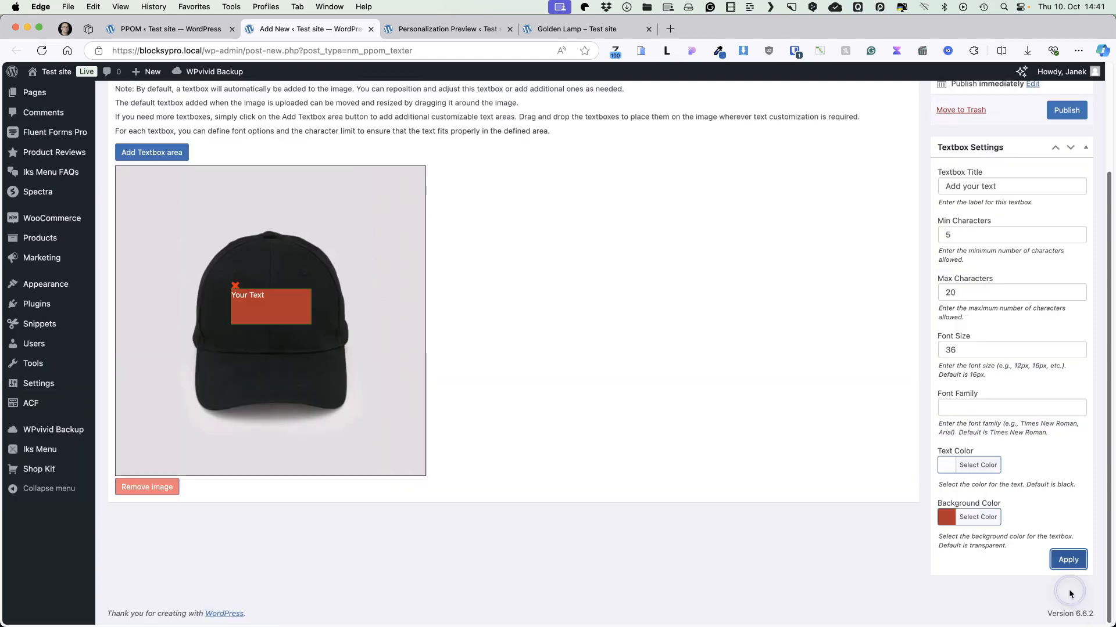
scroll(959, 348, up, 3)
click(1065, 240)
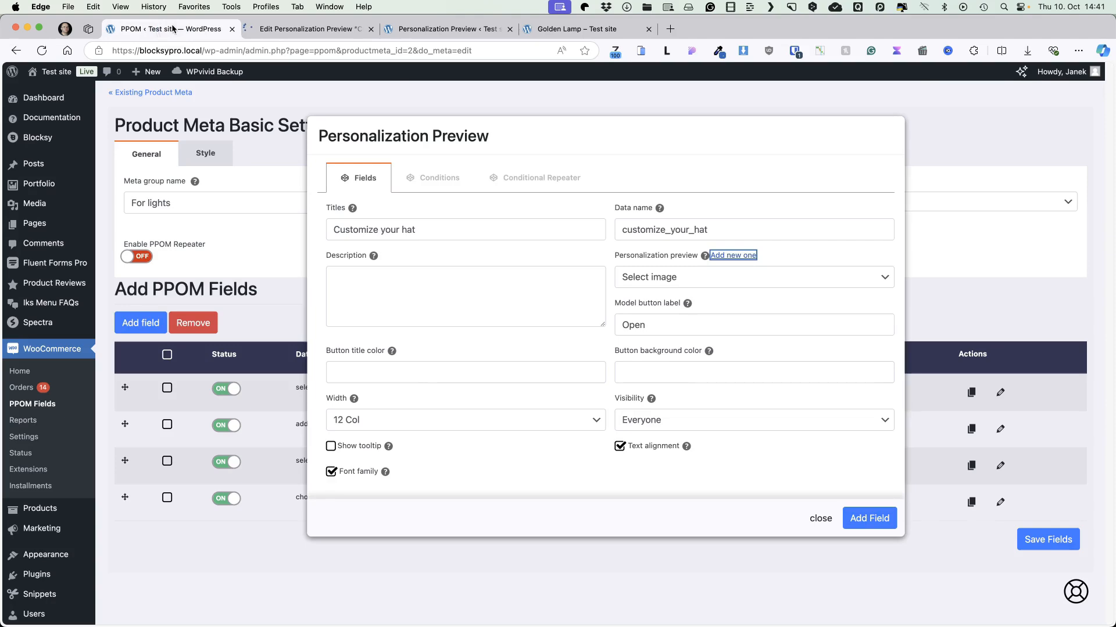
Return to the For lights group, discard the unfinished hat field, and save the group's fields.
click(1048, 541)
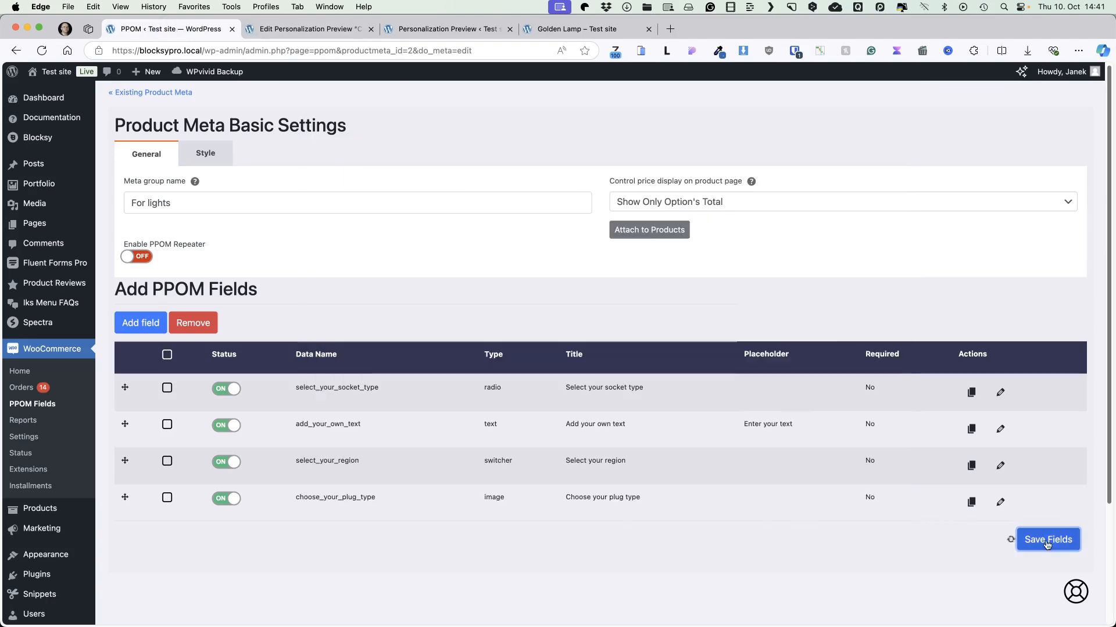
click(1048, 542)
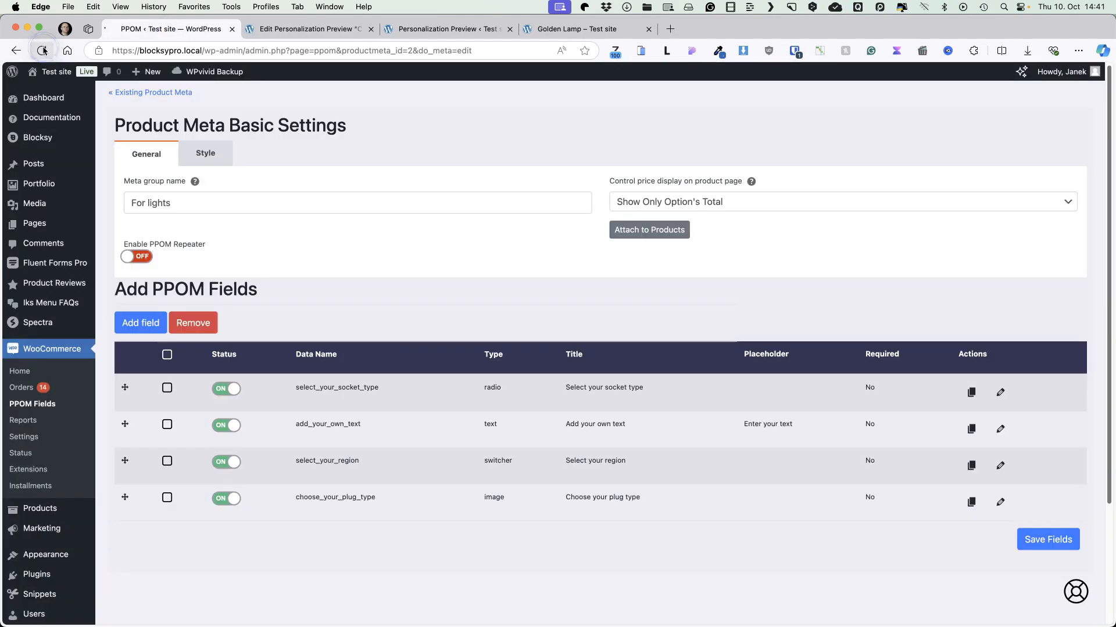
Add a Personalization Preview media field titled "Customize your hat" using the "Customize your hat" preview, and save the fields.
click(43, 51)
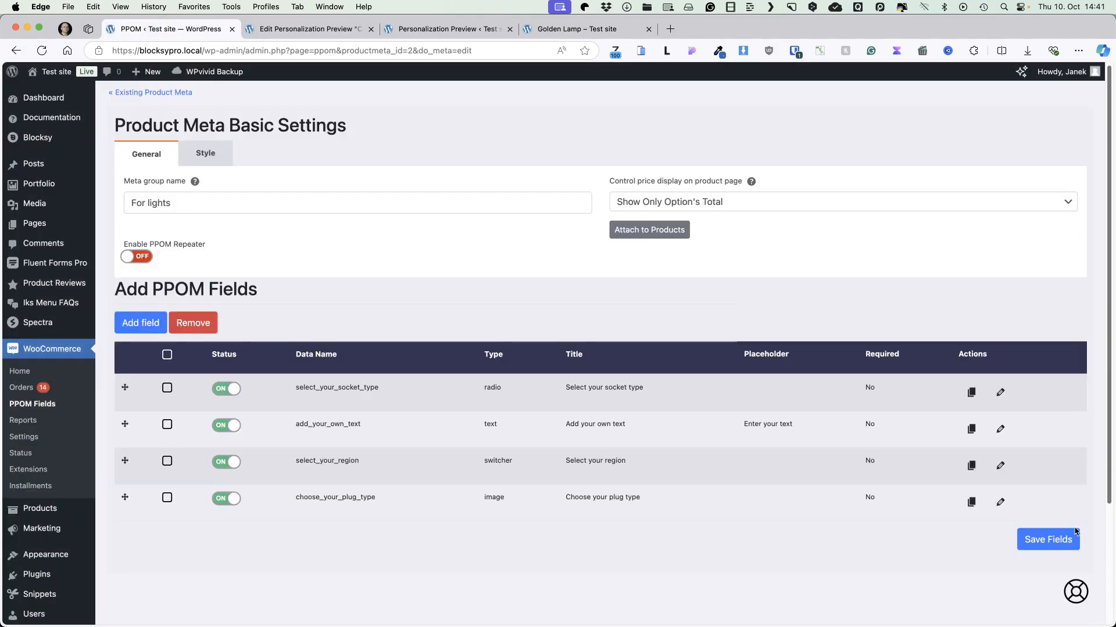
click(140, 323)
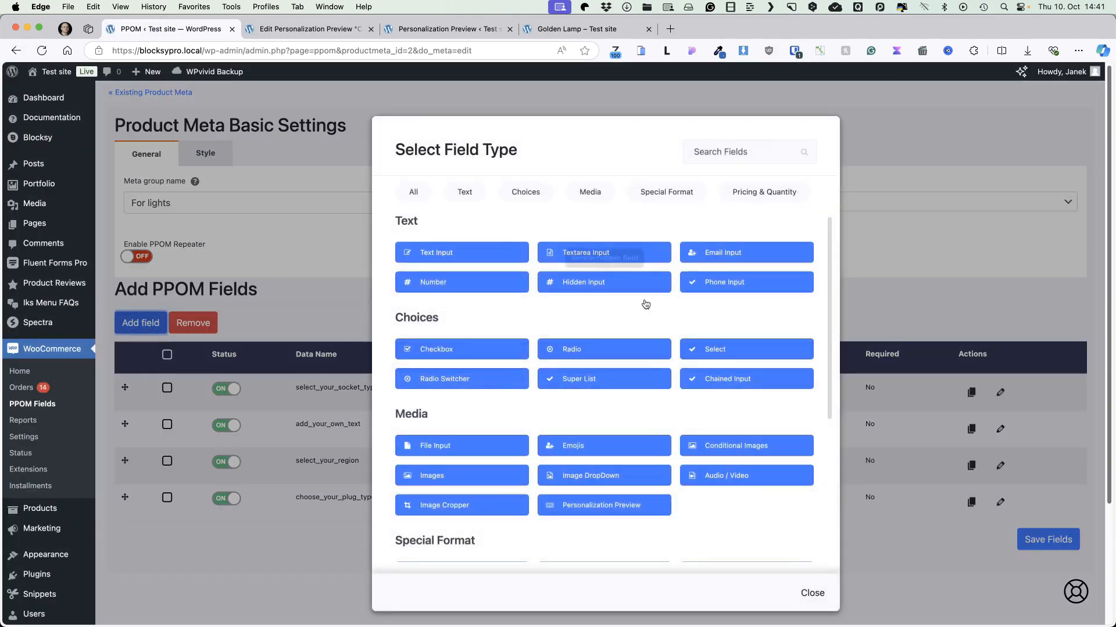
click(591, 192)
click(604, 281)
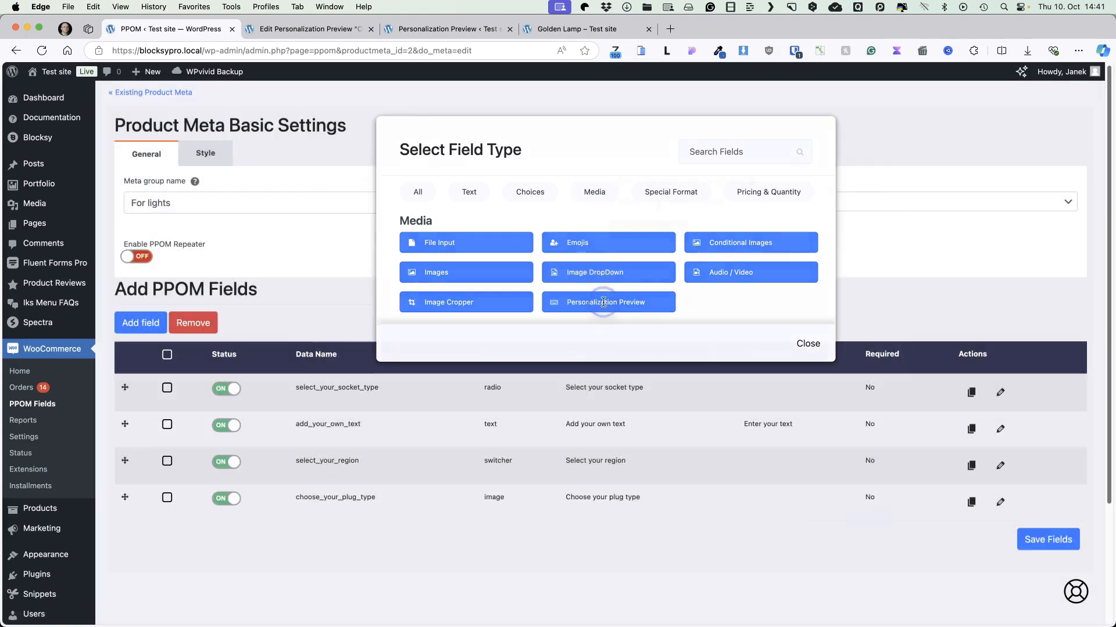
click(716, 271)
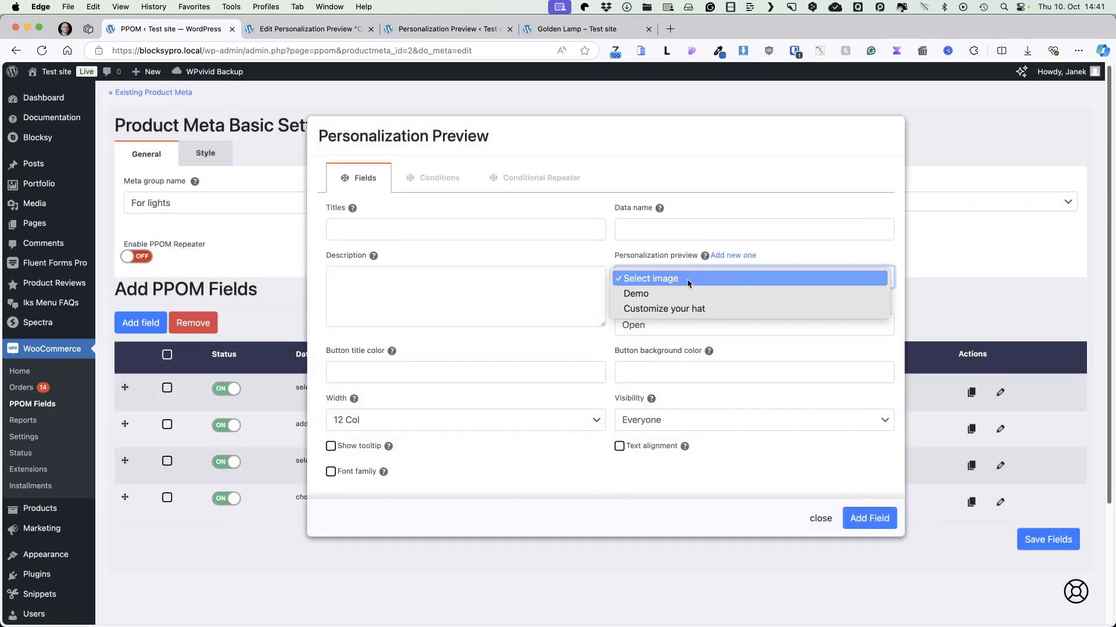
click(660, 308)
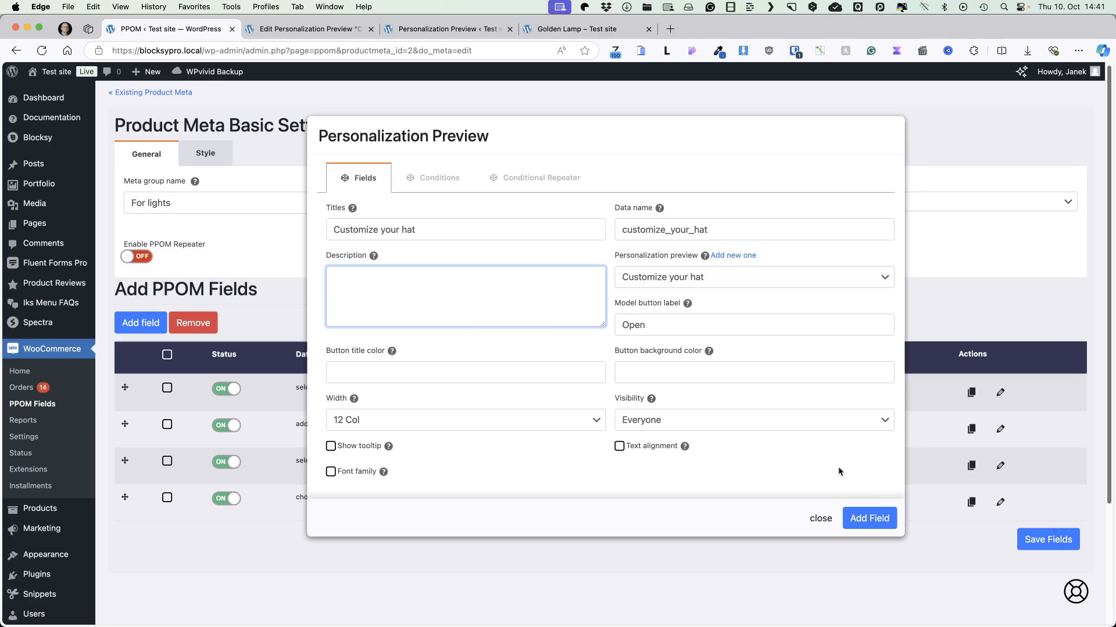
click(872, 518)
click(1045, 580)
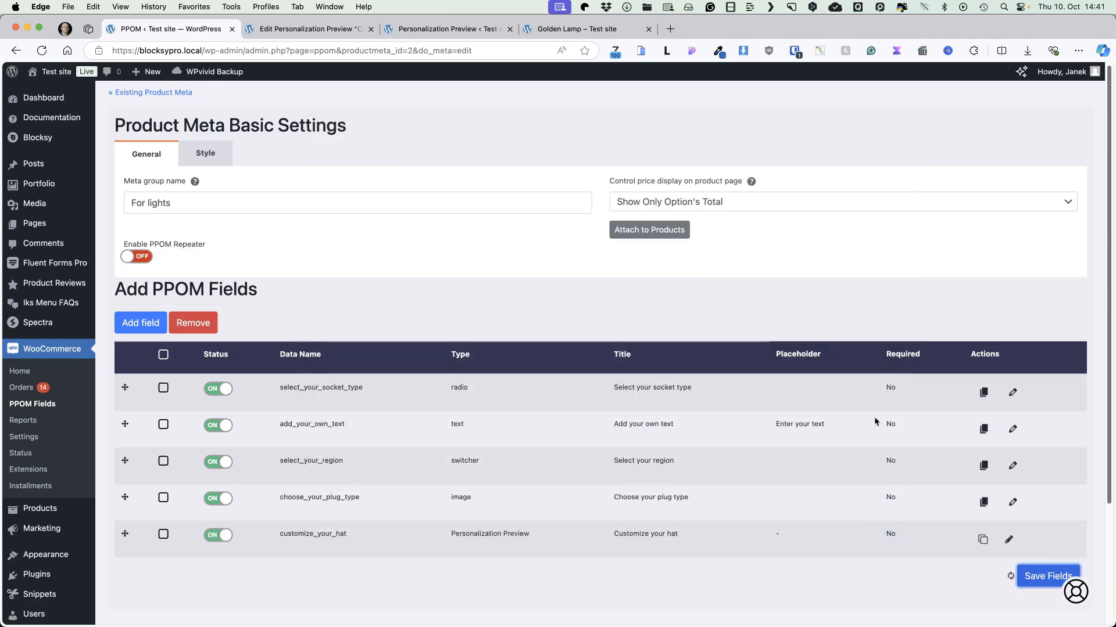
On the reloaded Golden Lamp product page, open the hat customization and enter "This is my hat" in the cap's text box.
key(ctrl+shift+Tab)
click(41, 51)
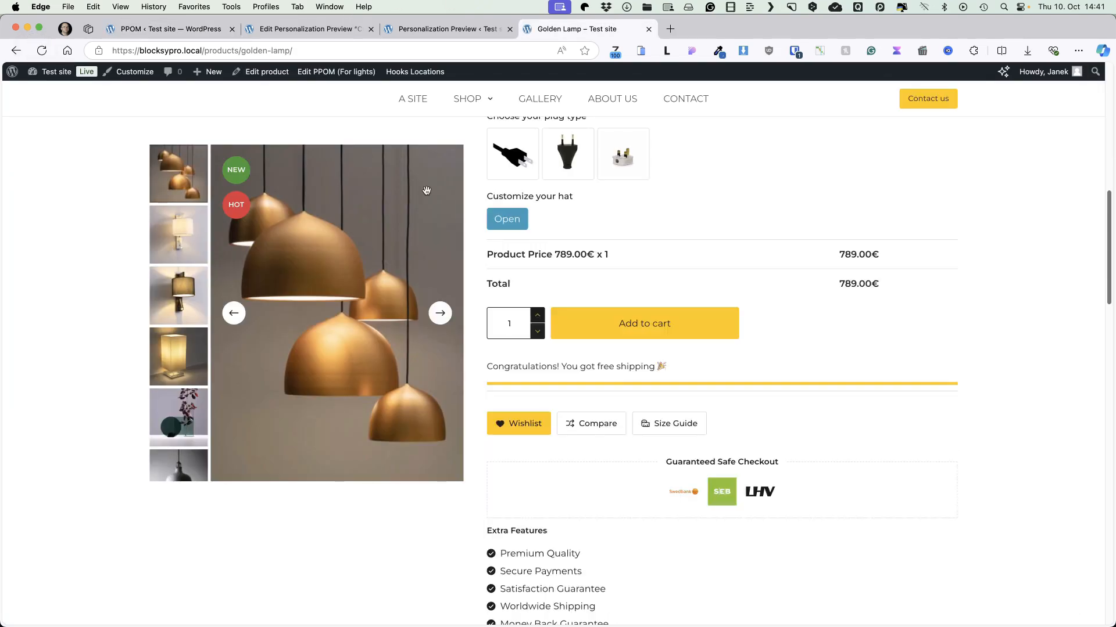
scroll(527, 344, up, 3)
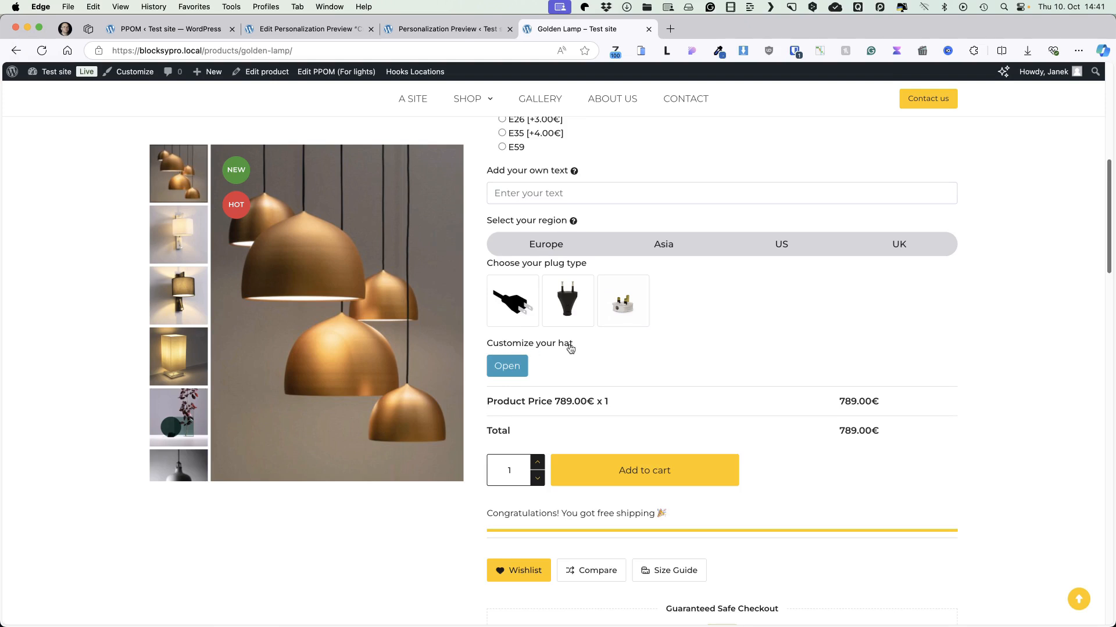
click(512, 368)
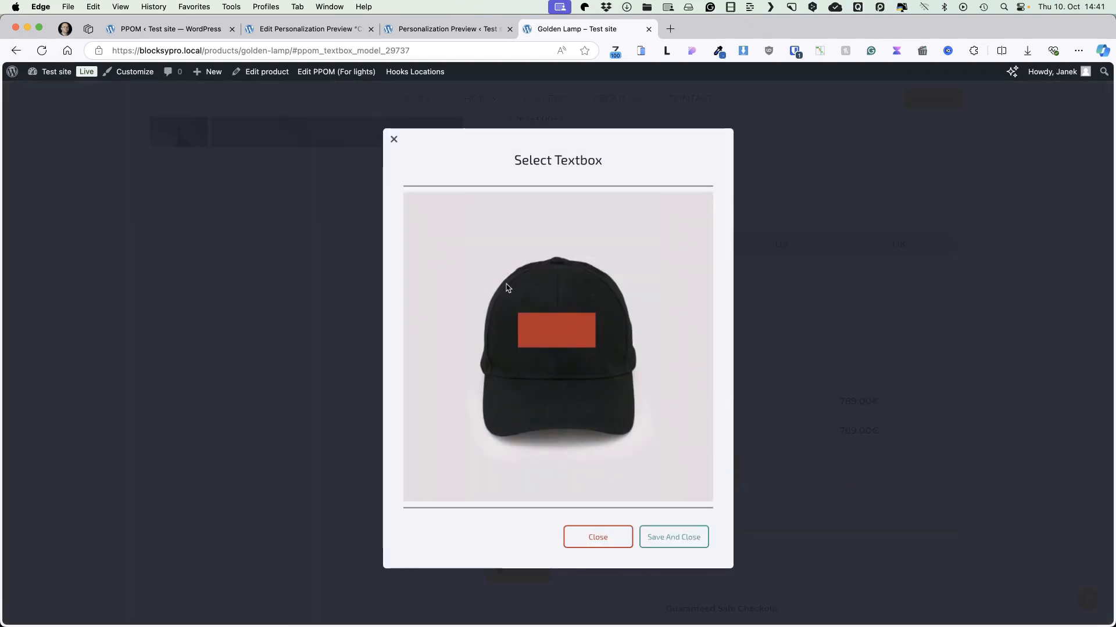
click(554, 332)
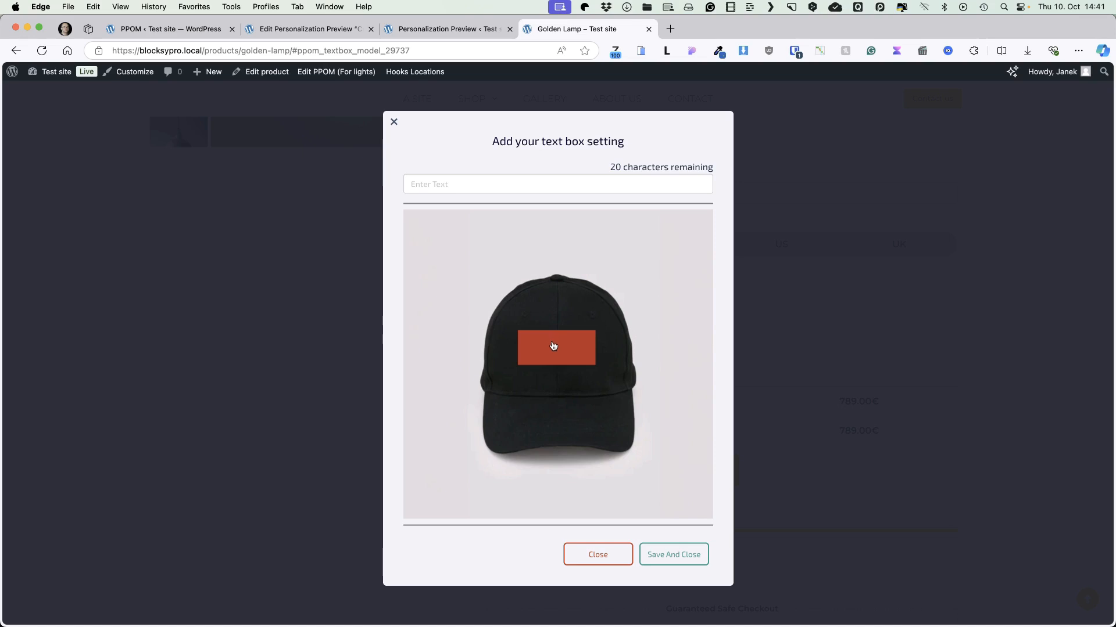
click(440, 183)
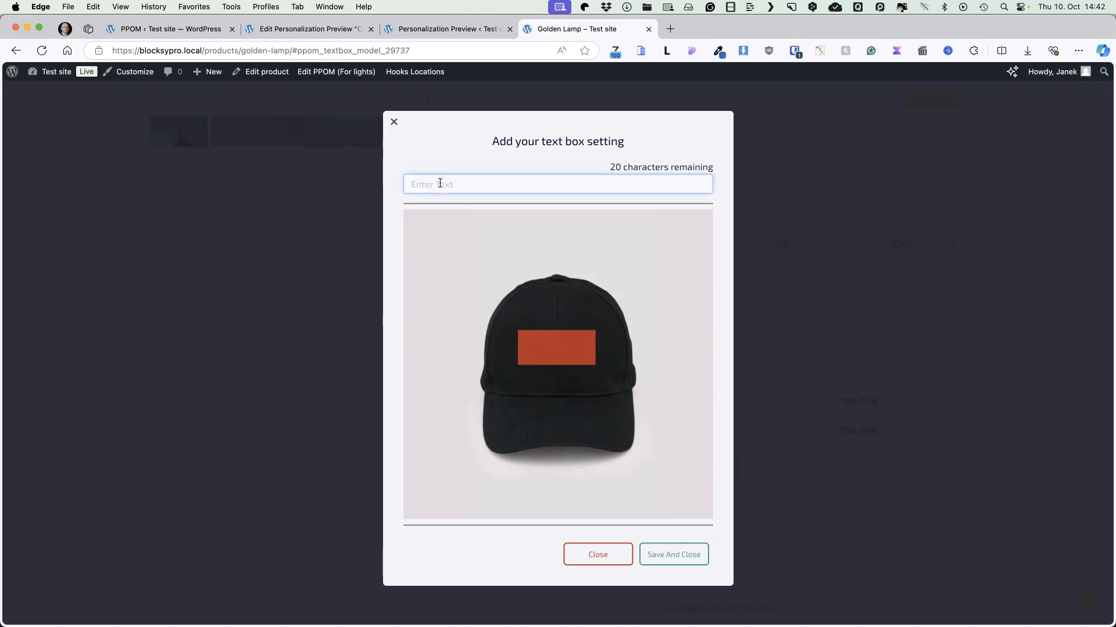
text(This is my hat)
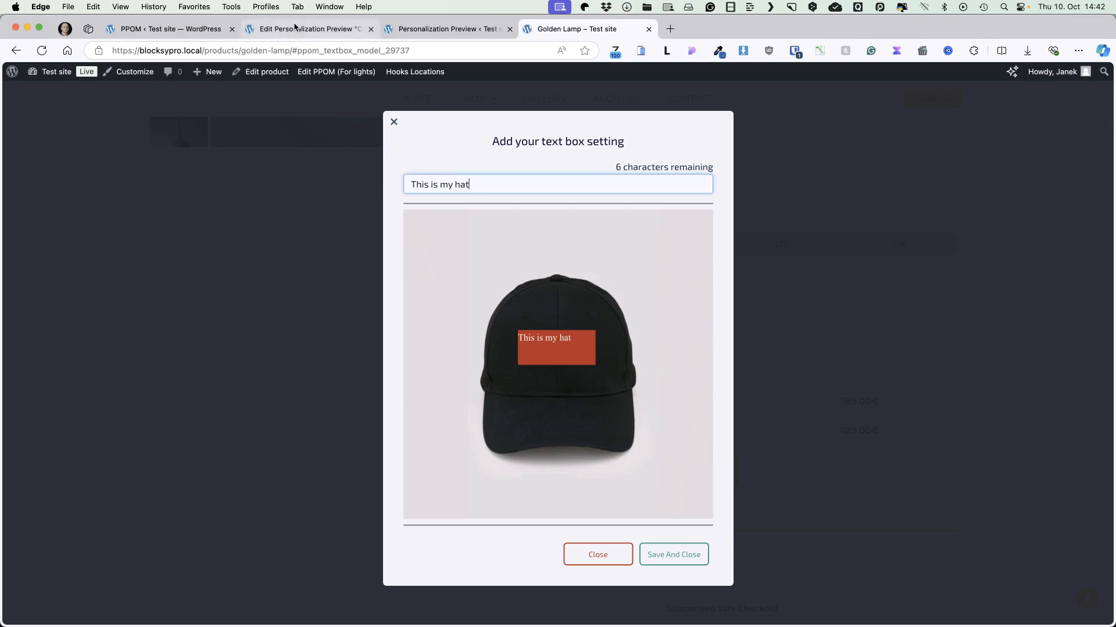
Close the Edit Personalization Preview page, enable Font family and Text alignment on the customize_your_hat field, and save the fields.
click(371, 29)
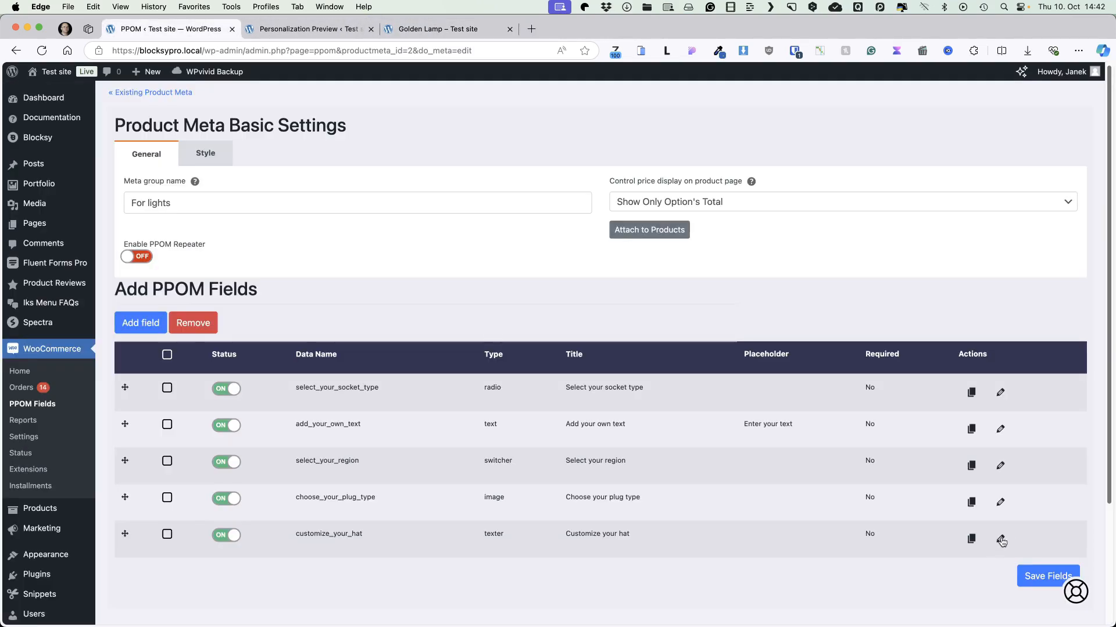
click(1000, 541)
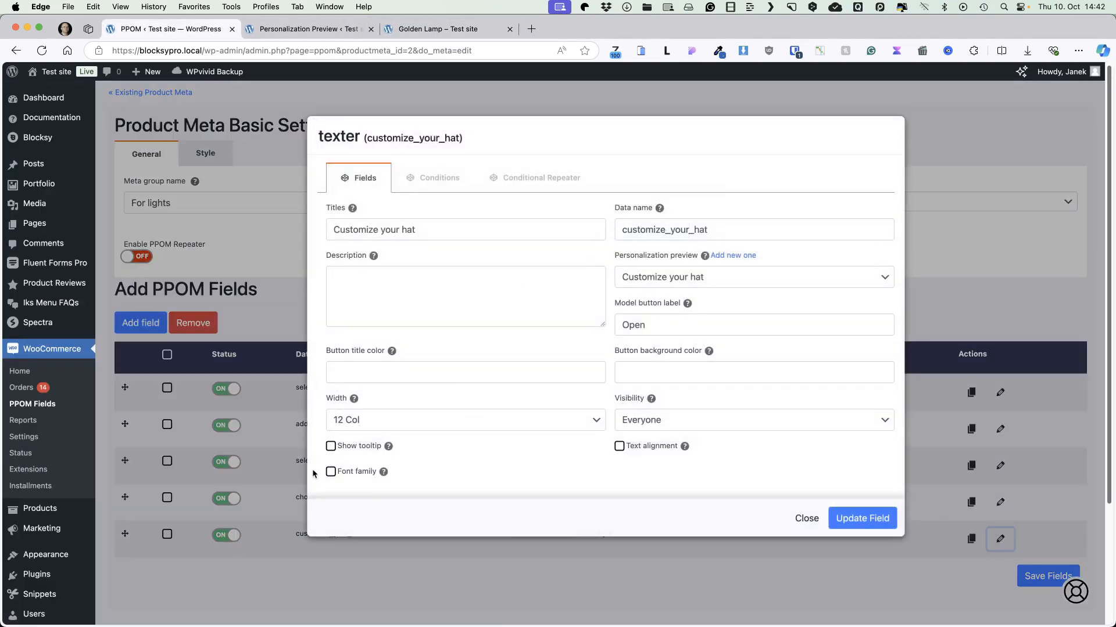
click(331, 471)
click(619, 446)
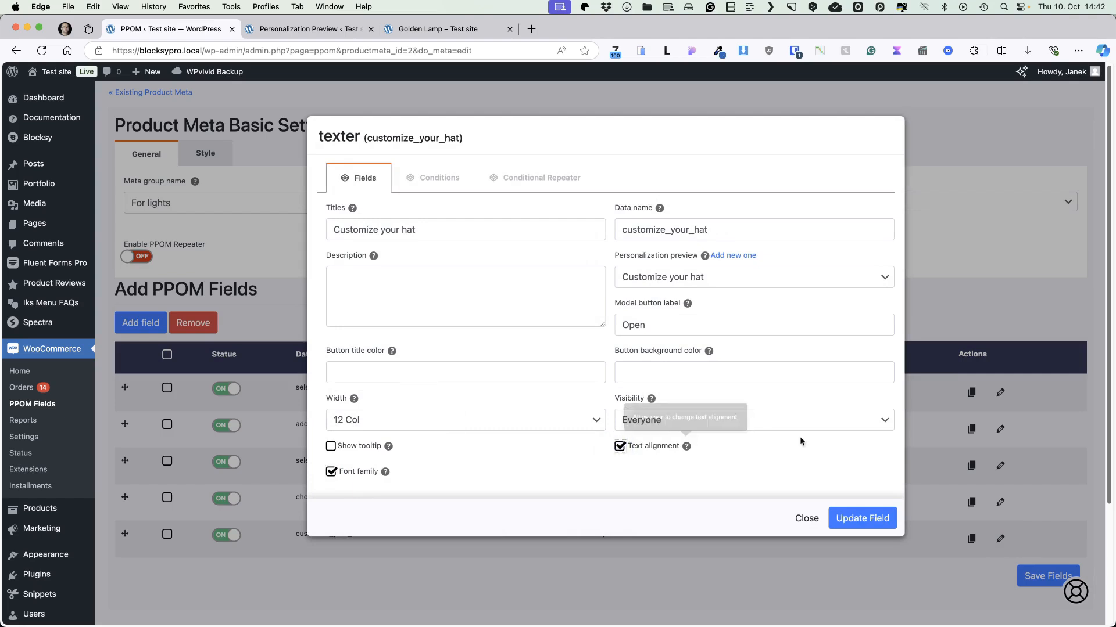
click(865, 523)
click(1044, 577)
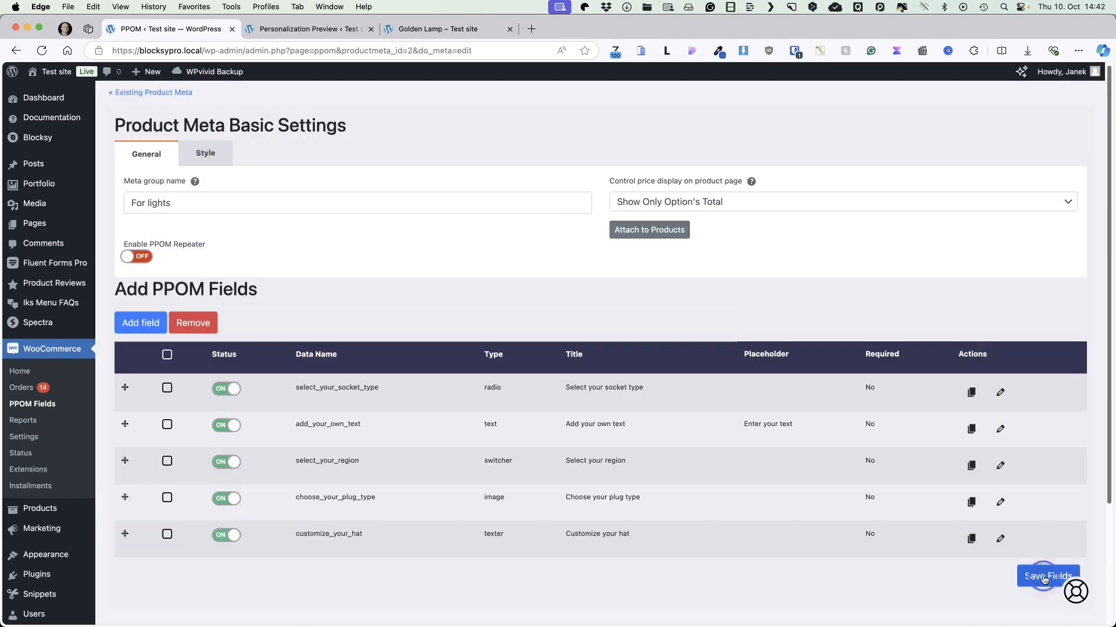
Reload the Golden Lamp product page, enter "This is my hat" in the cap's text box and center it.
click(438, 29)
click(44, 51)
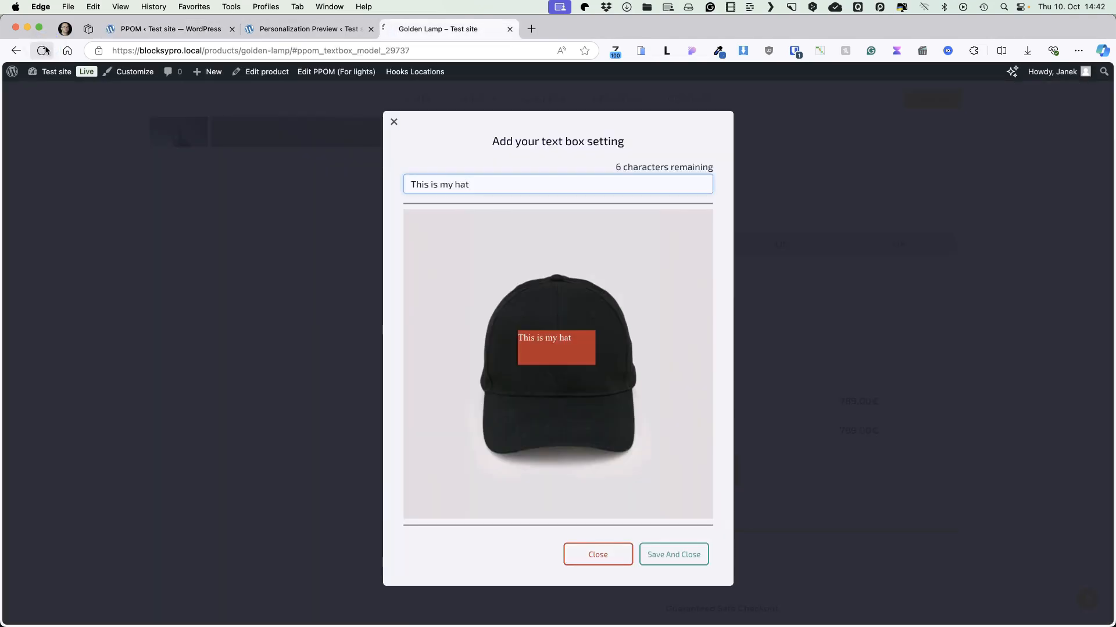
click(466, 186)
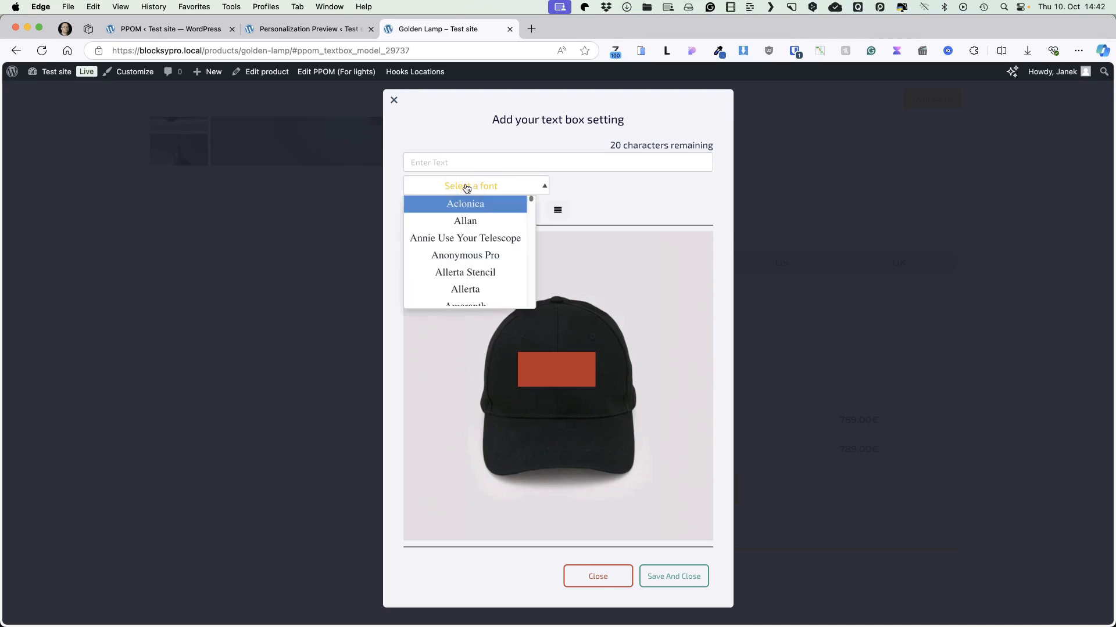
click(458, 163)
text(This is)
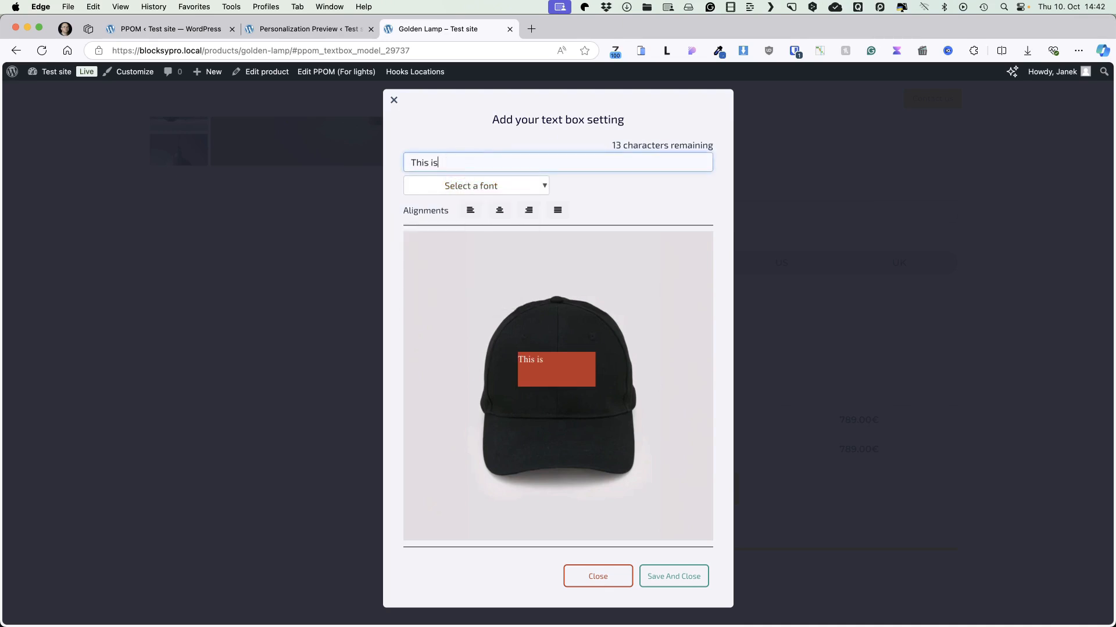
text( my hat)
click(499, 210)
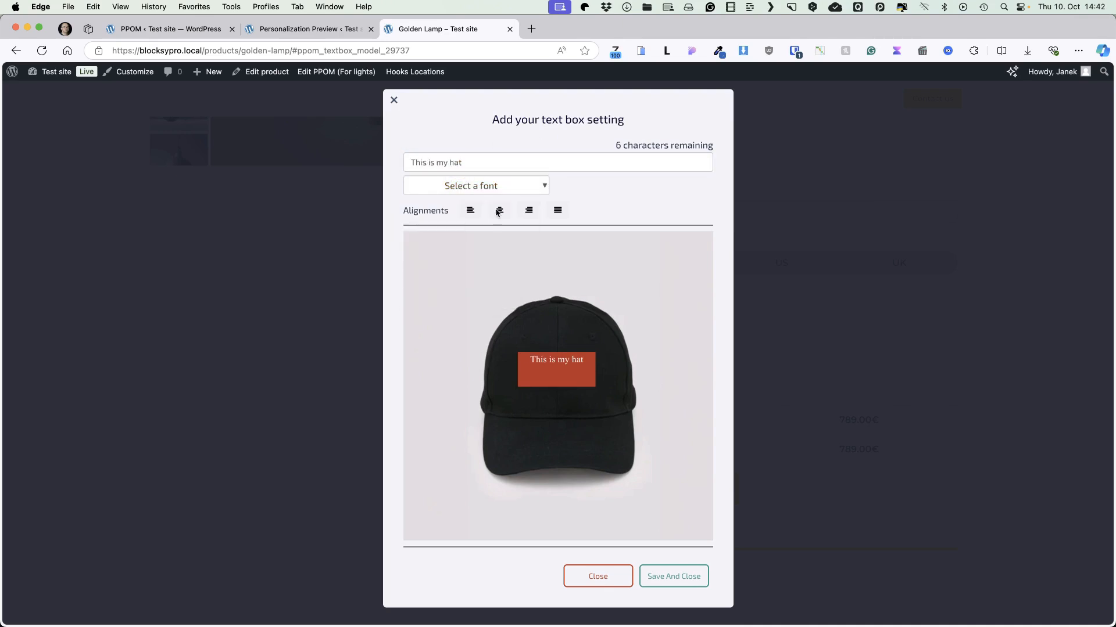
Set the cap text's font to Homemade Apple and save the customization.
click(501, 186)
scroll(477, 243, down, 5)
scroll(477, 242, down, 3)
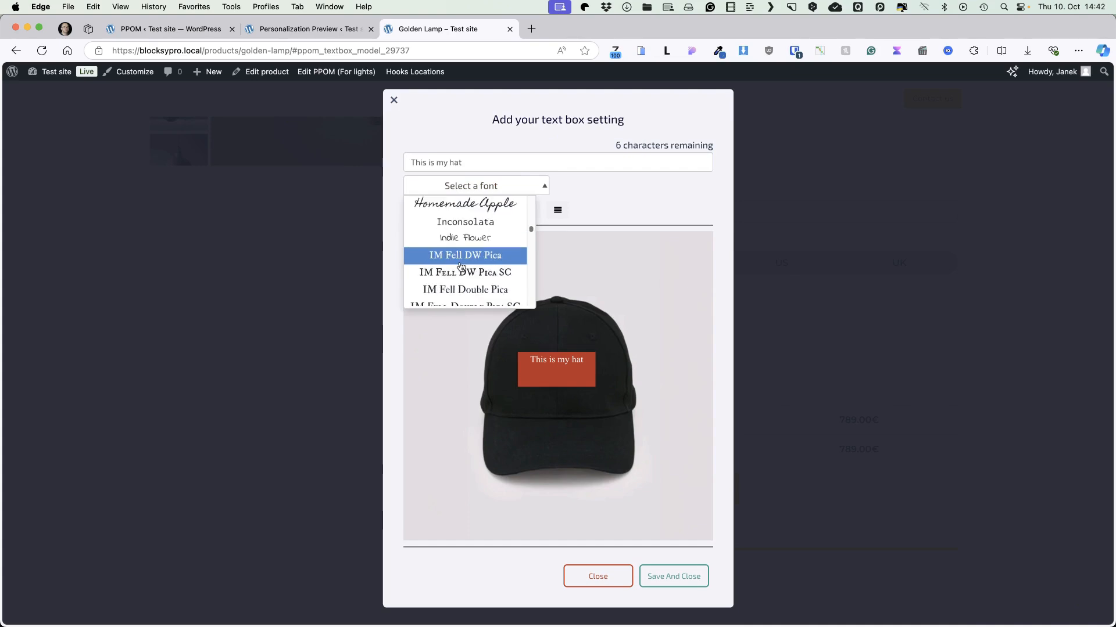
click(465, 205)
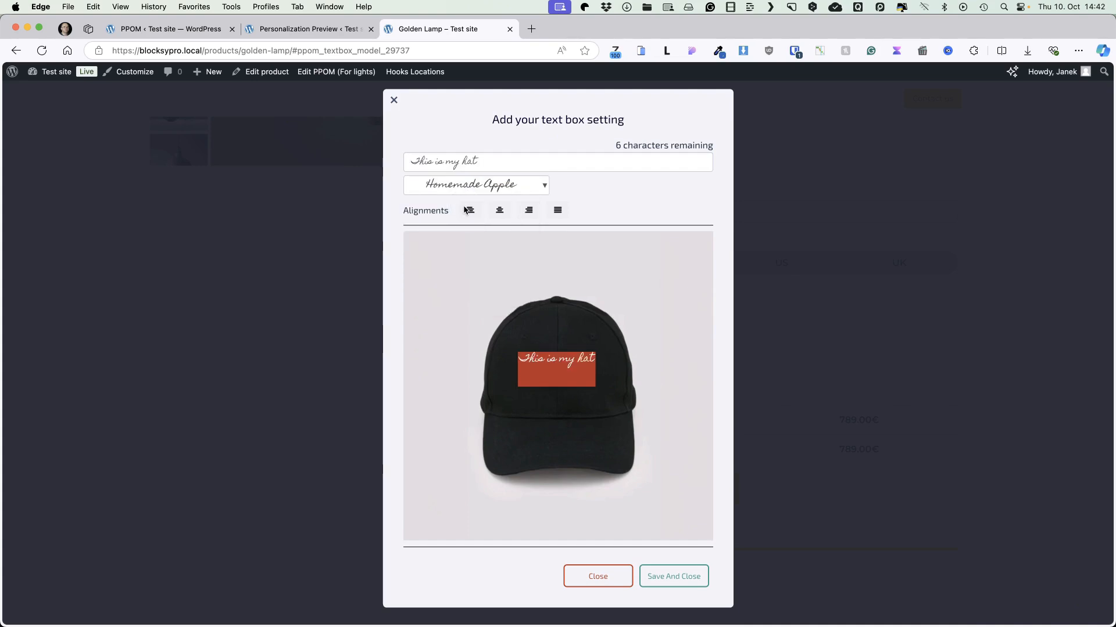
click(671, 576)
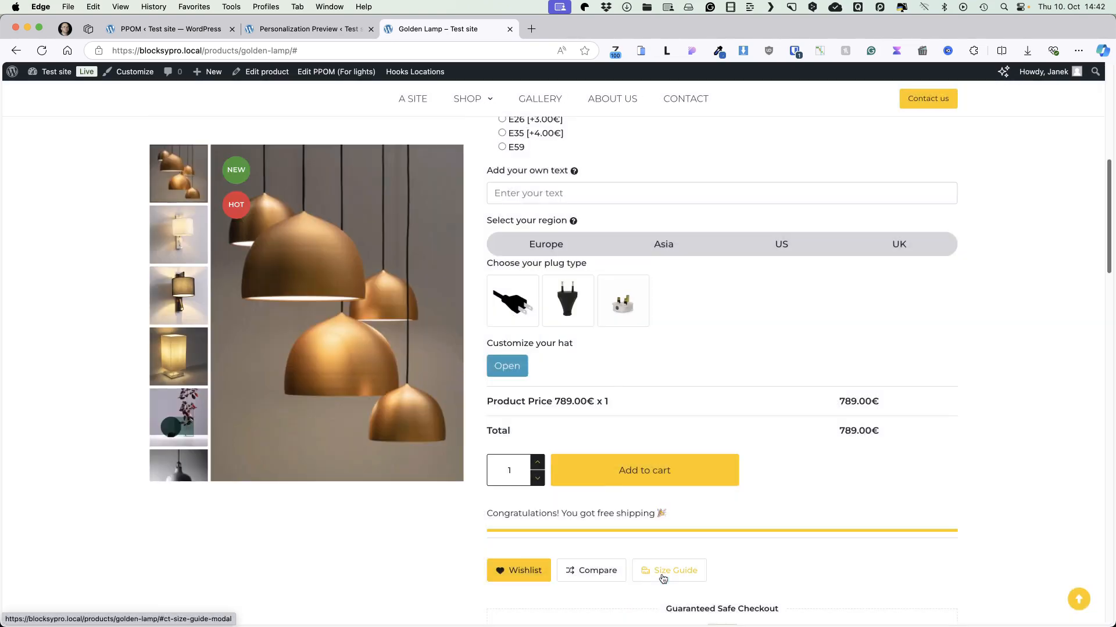
scroll(685, 296, down, 2)
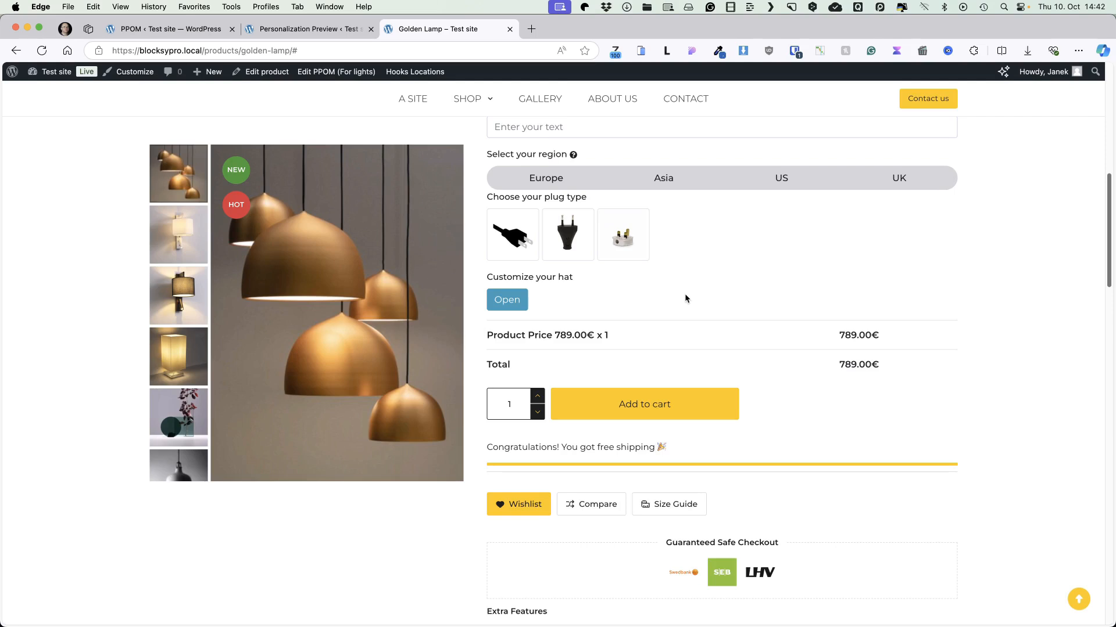
Remove the customize_your_hat field from the For lights meta group.
click(168, 28)
click(166, 533)
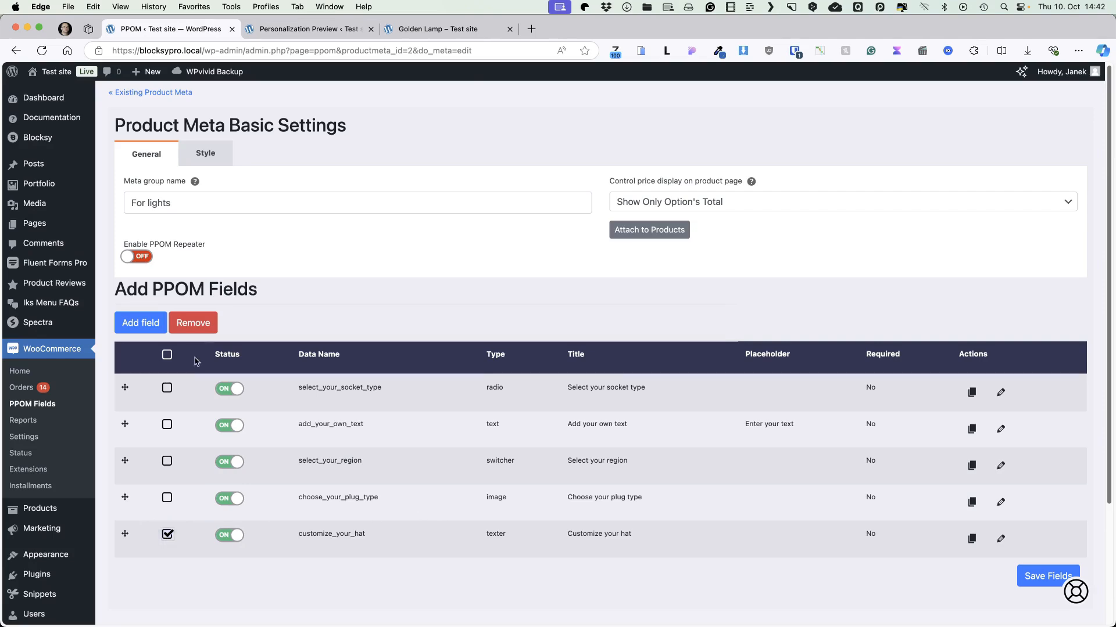
click(198, 329)
click(612, 374)
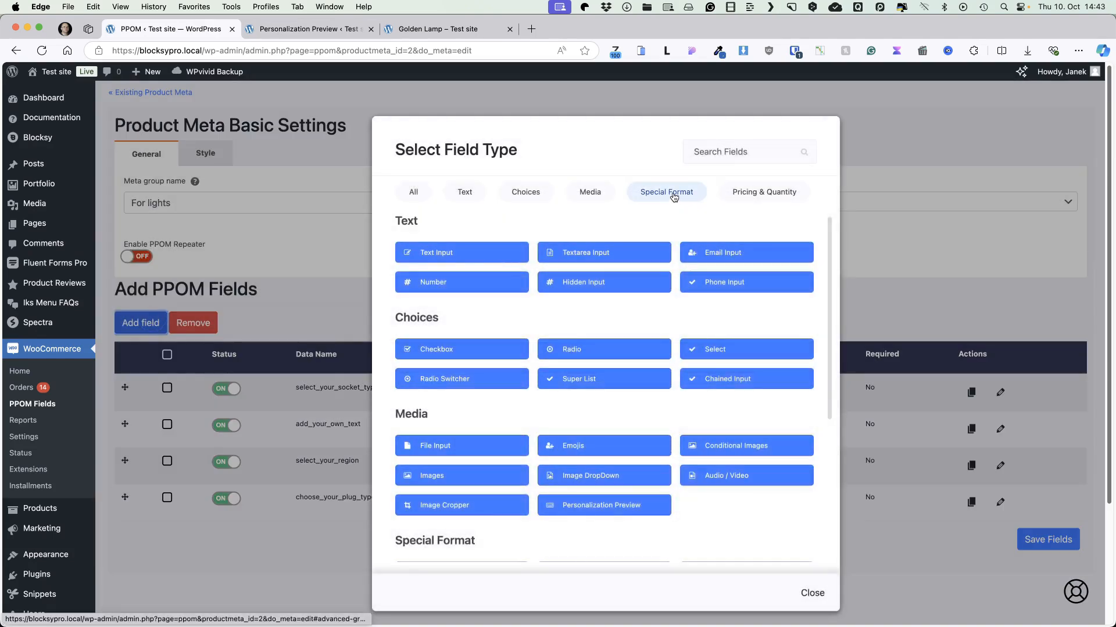
Add a special-format Collapse field titled "Choose your socket" and move it to the top of the field list.
click(675, 200)
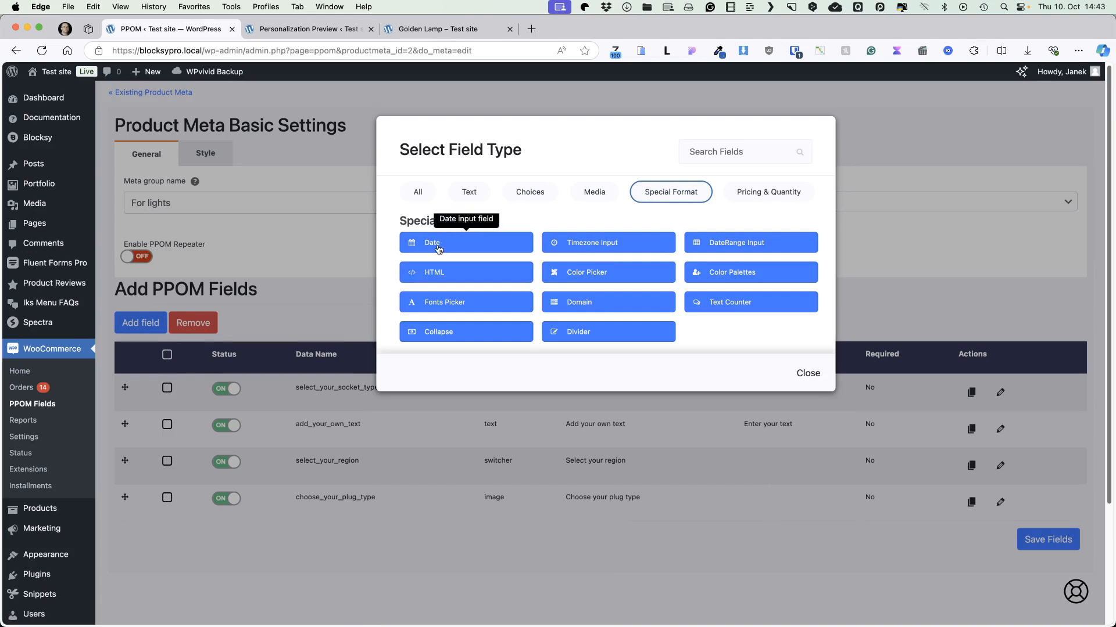
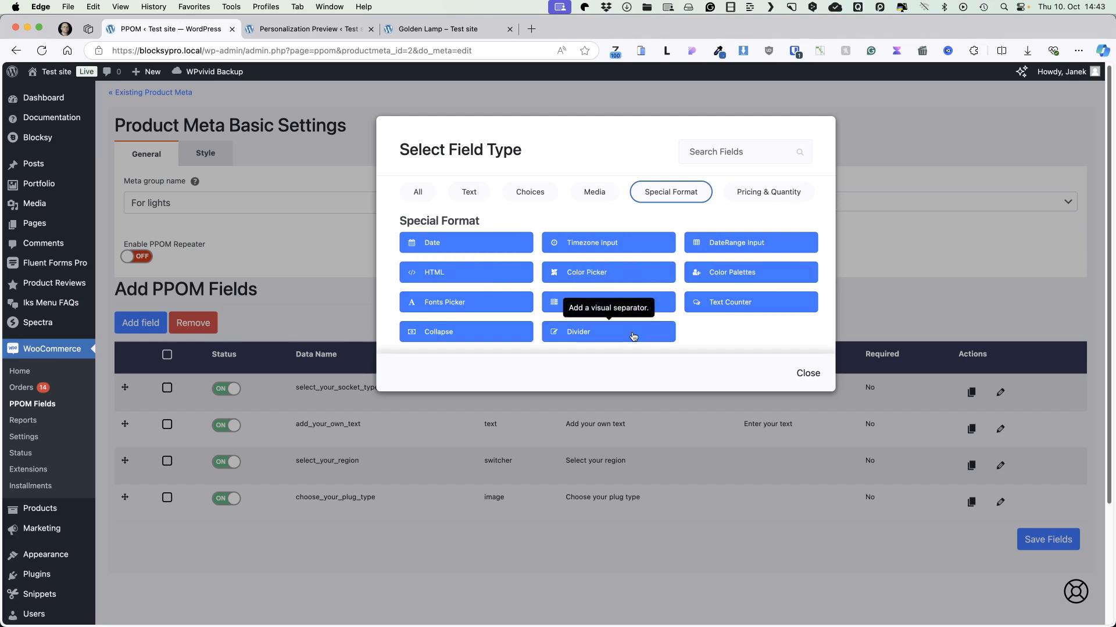
click(442, 335)
click(355, 229)
text(Choose your socet)
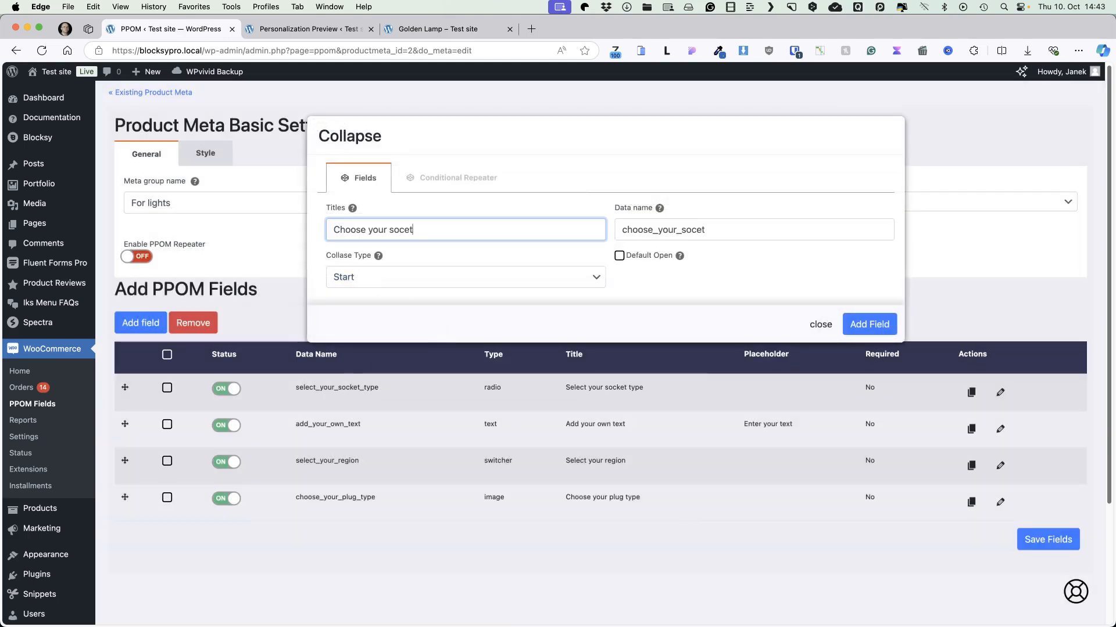
click(405, 231)
text(k)
click(865, 324)
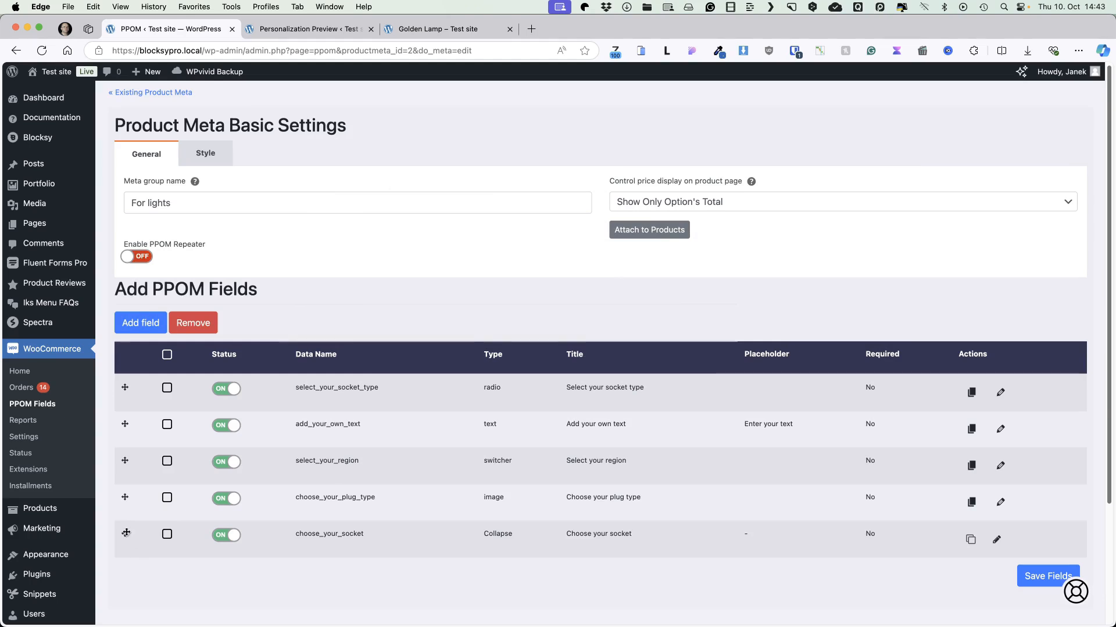
drag(125, 534, 115, 382)
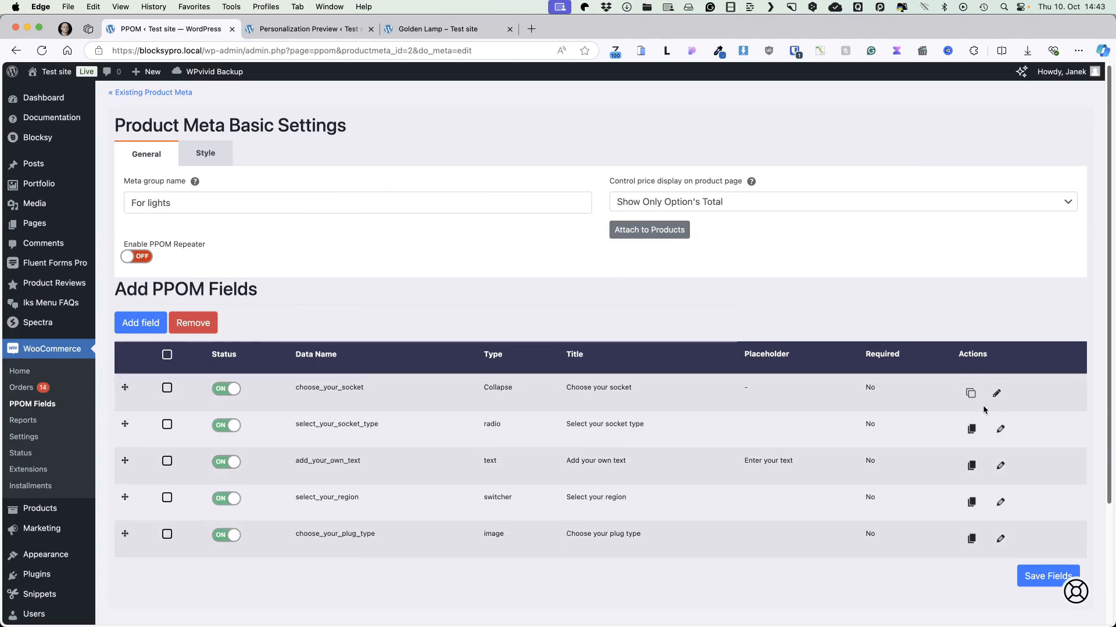
Duplicate the "Choose your socket" collapse field with its collapse type set to End.
click(971, 394)
click(356, 278)
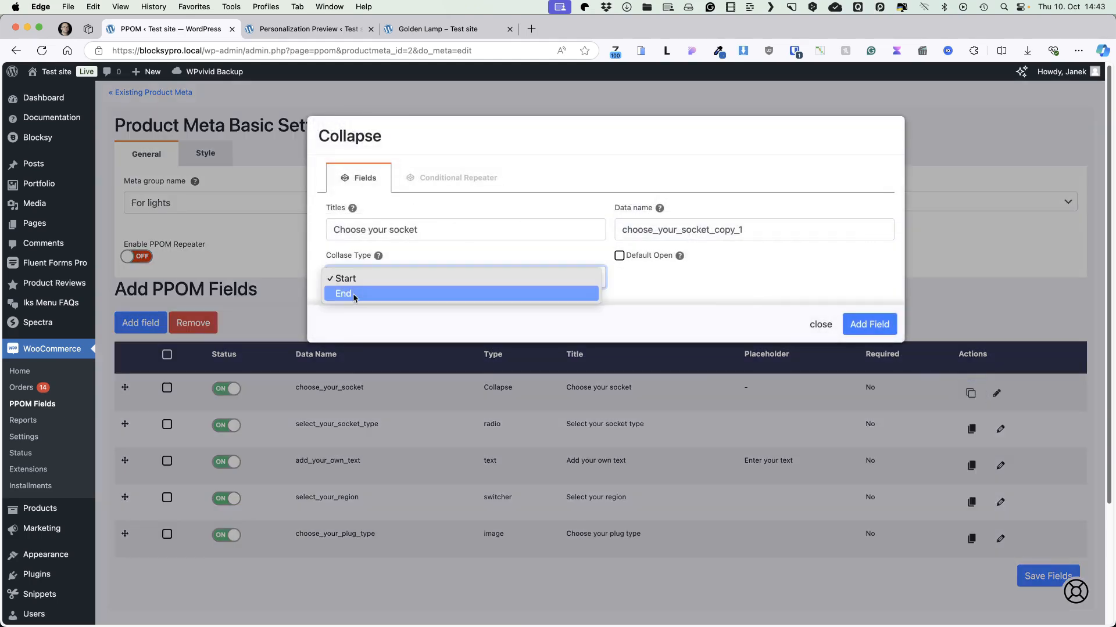
click(354, 295)
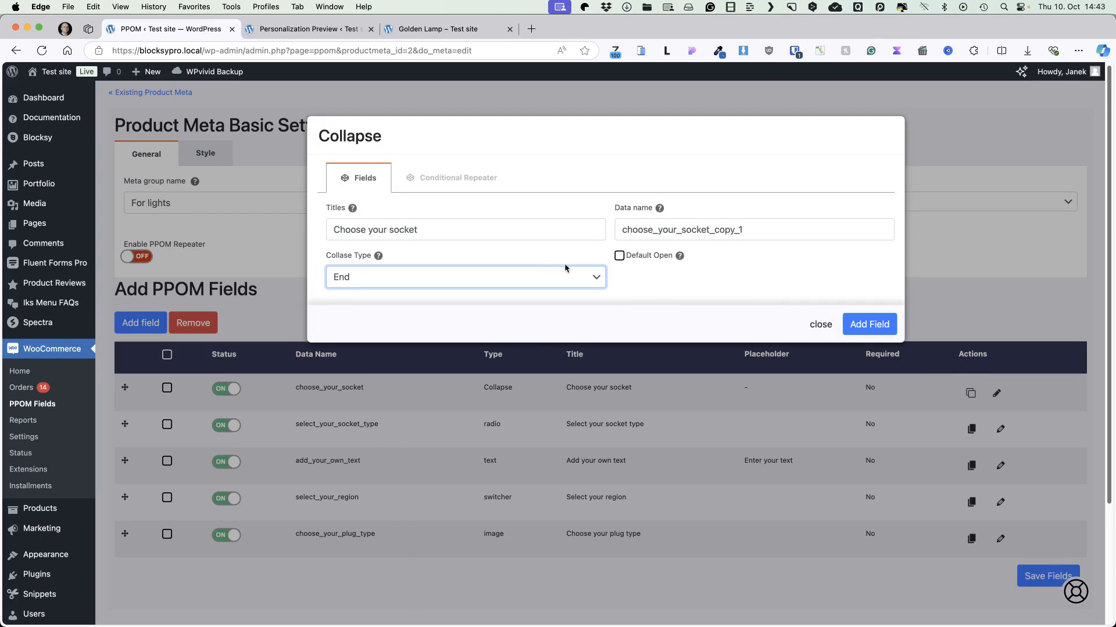
click(869, 324)
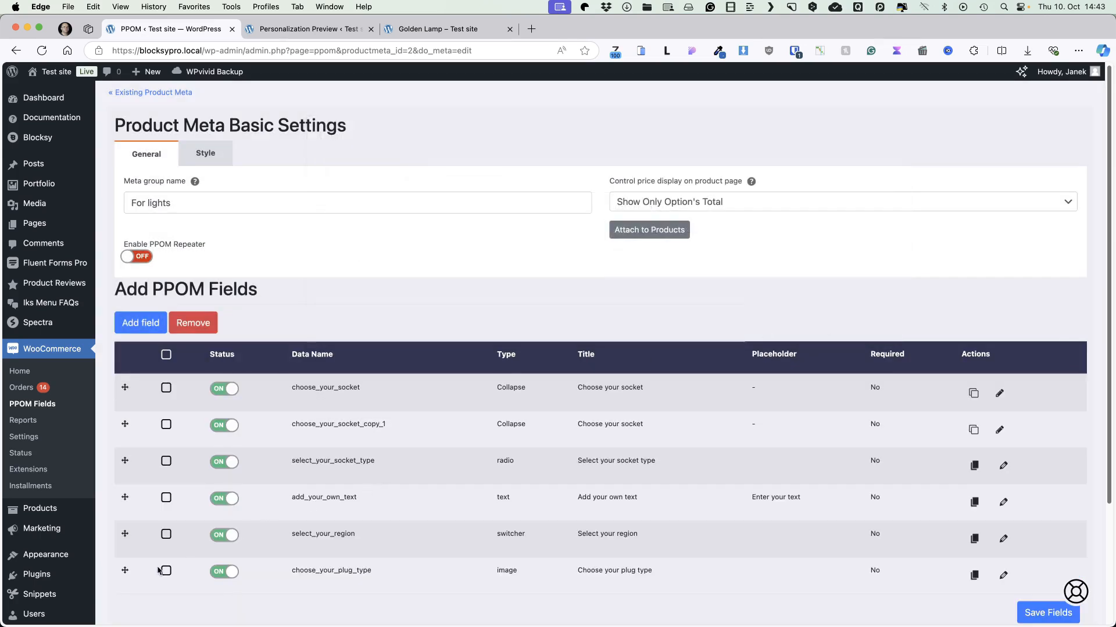
Move the choose_your_plug_type field directly below select_your_socket_type and save the fields.
drag(122, 571, 117, 491)
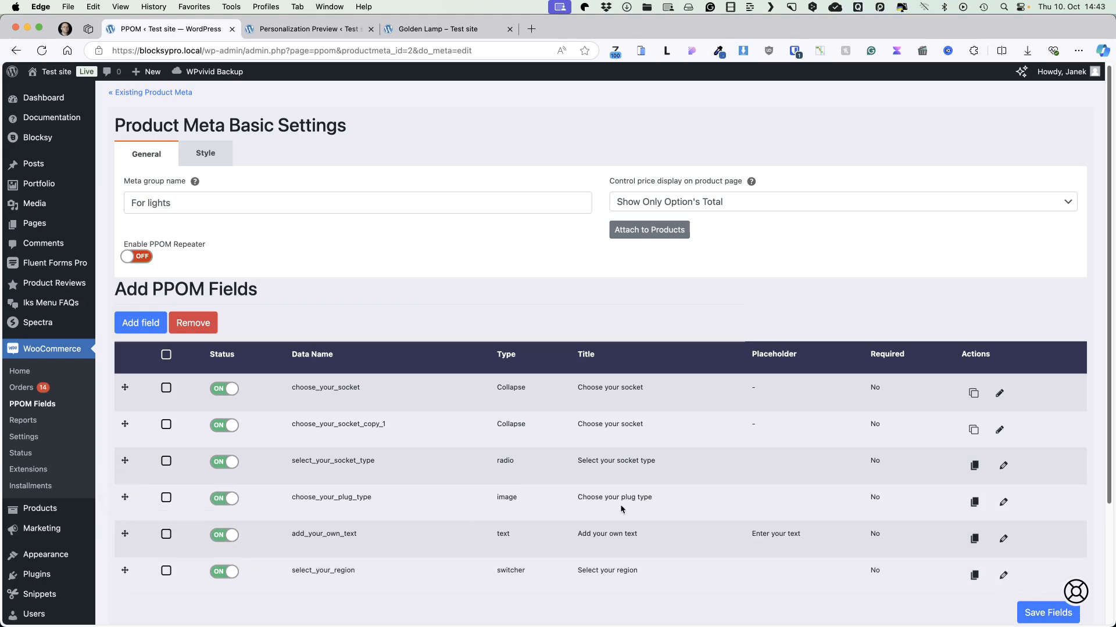
click(1026, 607)
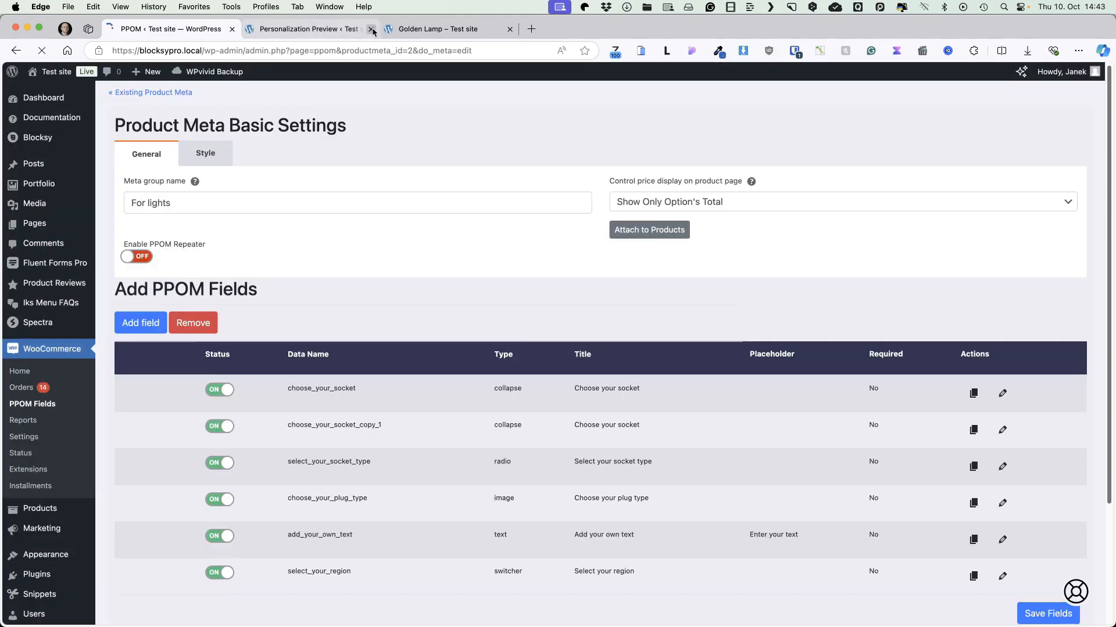
Test the "Choose your socket" section on the Golden Lamp product page by expanding and collapsing it.
click(438, 30)
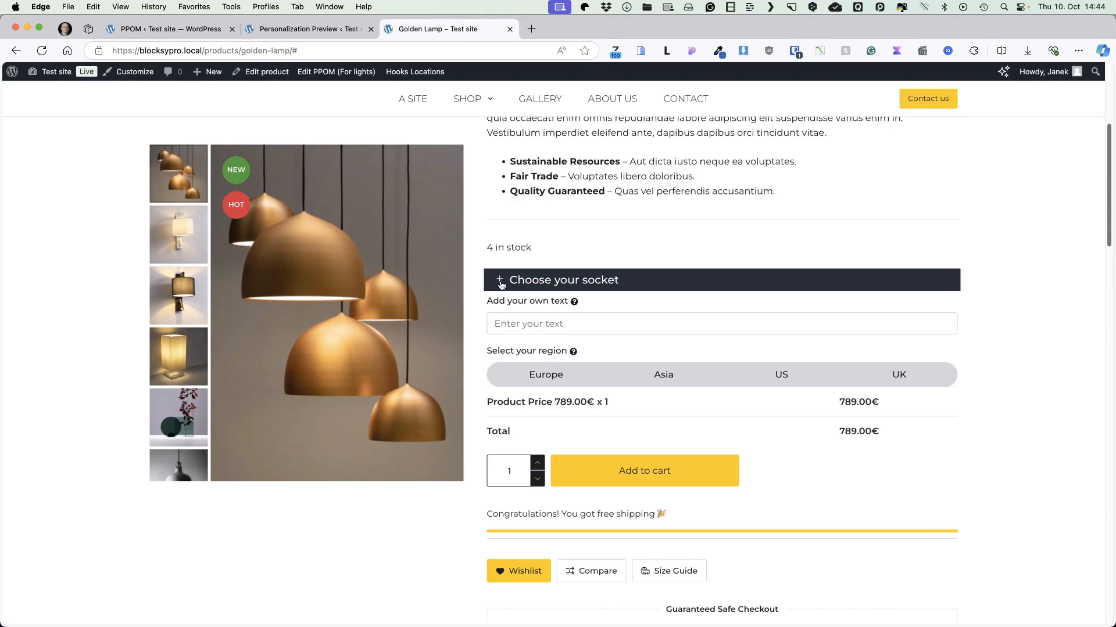
click(499, 282)
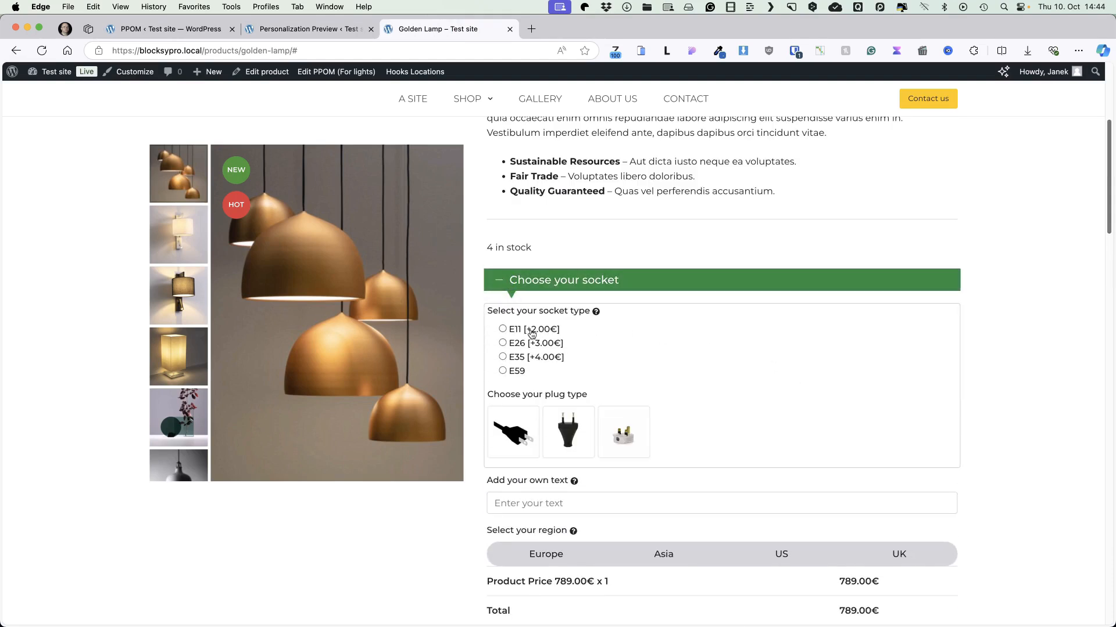
click(500, 282)
click(502, 282)
click(502, 283)
Remove the choose_your_socket and choose_your_socket_copy_1 collapse fields from the For lights meta group.
click(168, 29)
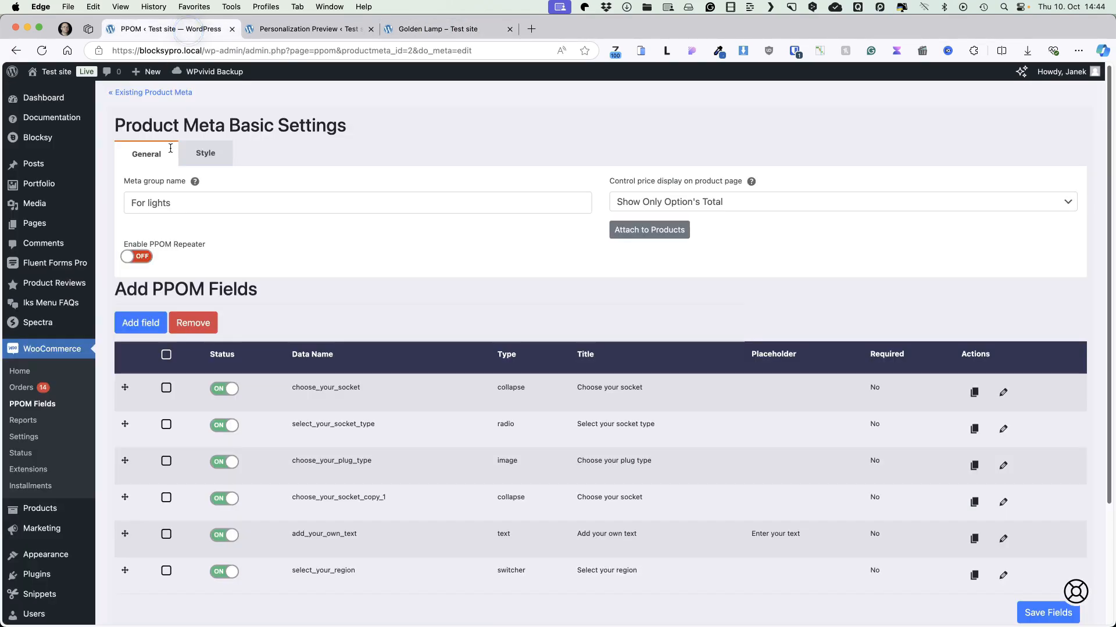
click(167, 388)
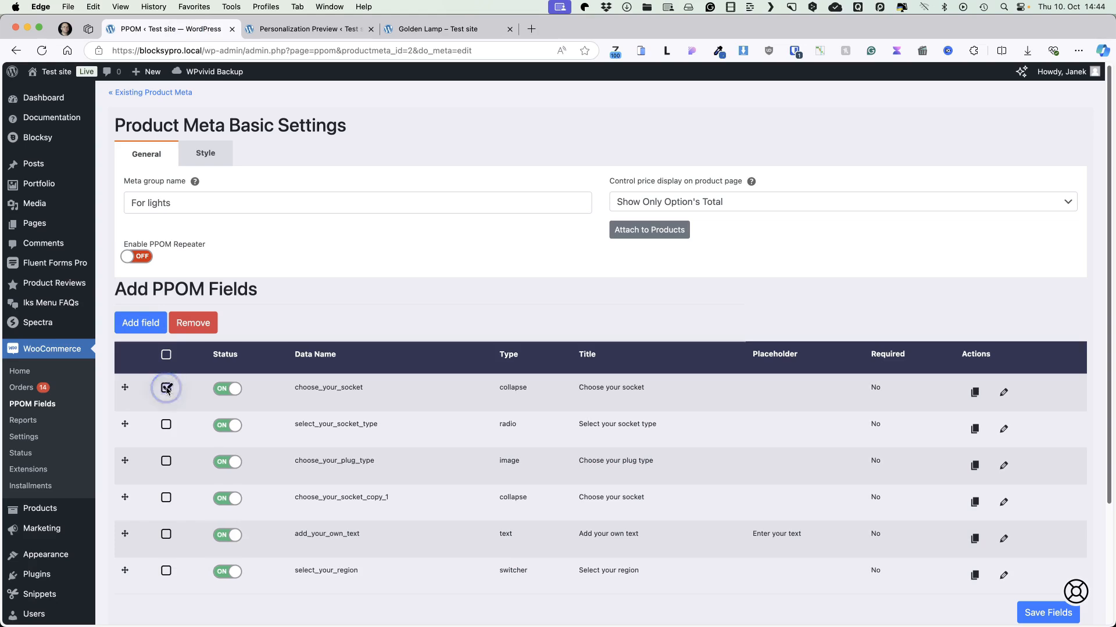
click(166, 499)
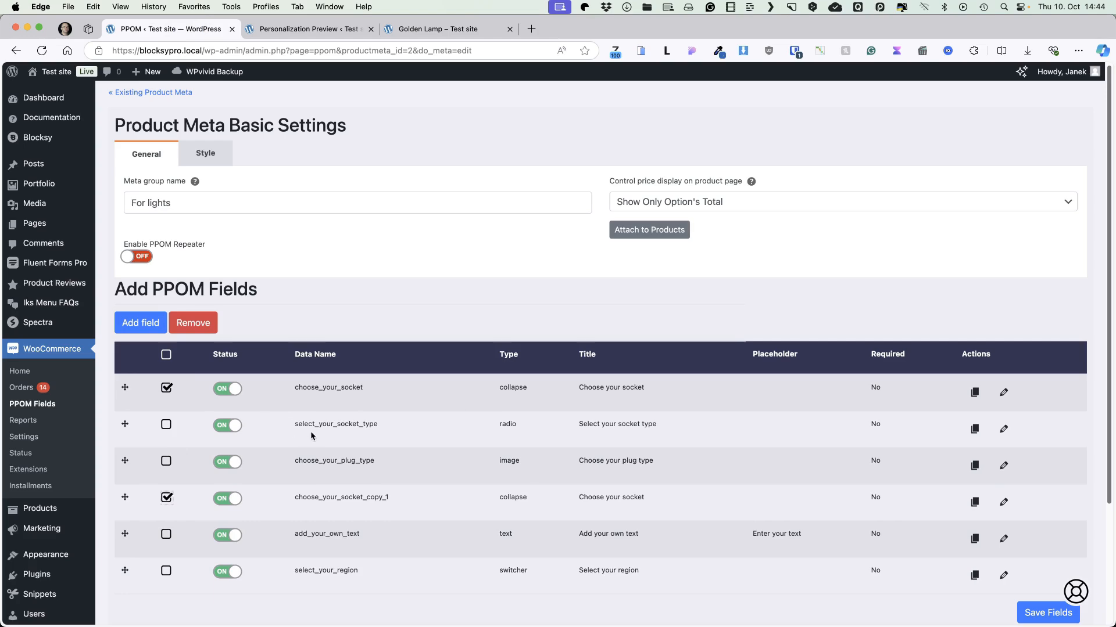
click(198, 324)
click(616, 373)
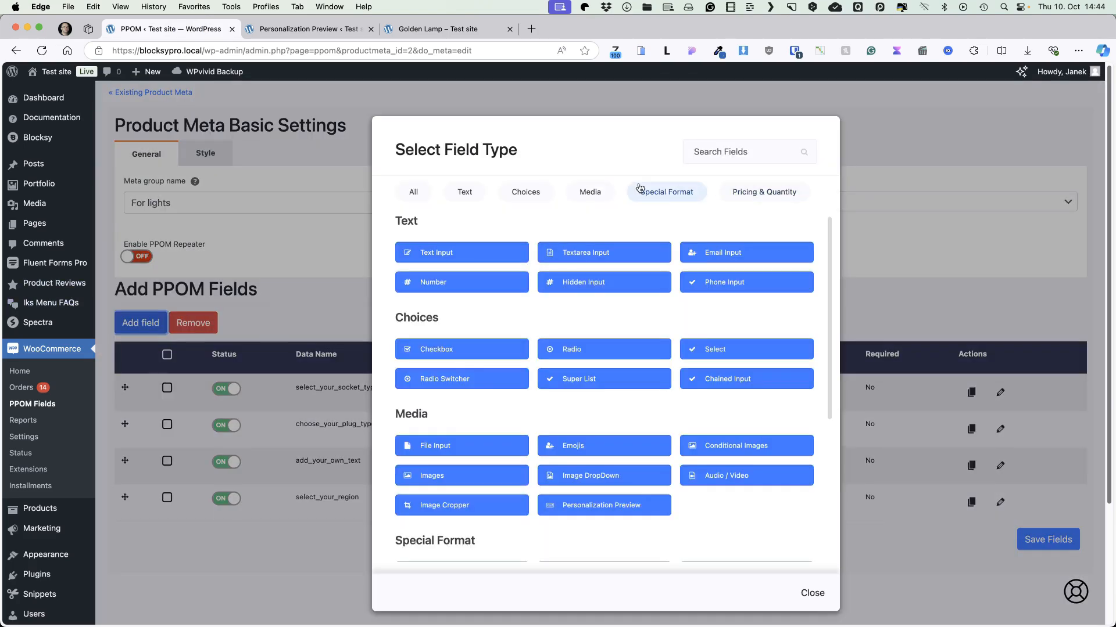
Set up a new Variation Quantity field titled "Variation qty" with minimum quantity 1, maximum quantity 5 and enhanced -/+ controls.
click(668, 192)
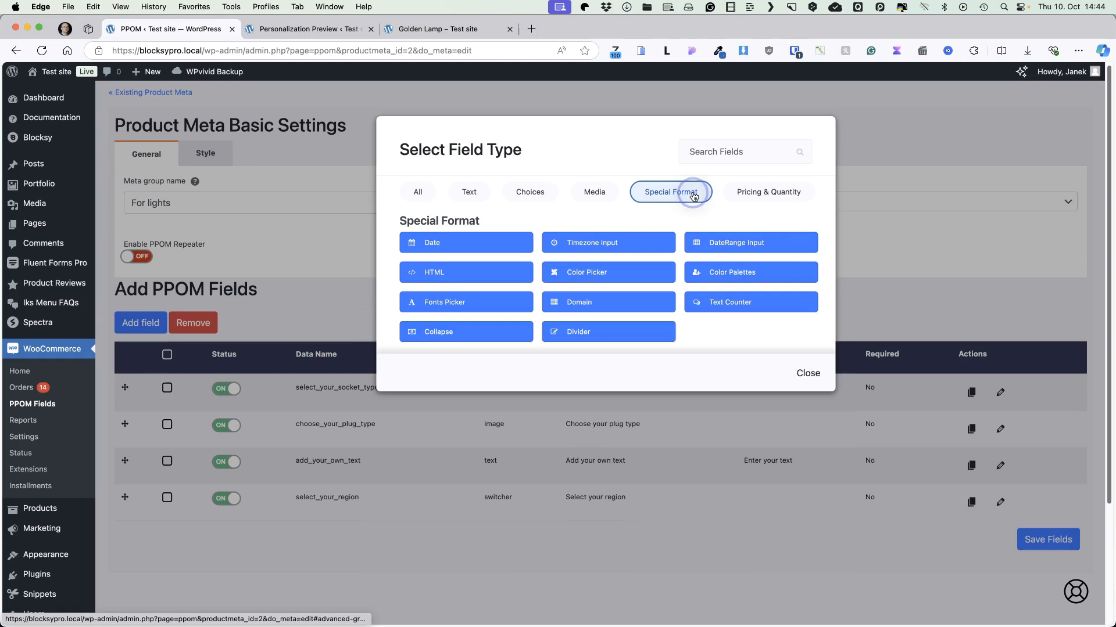
click(748, 195)
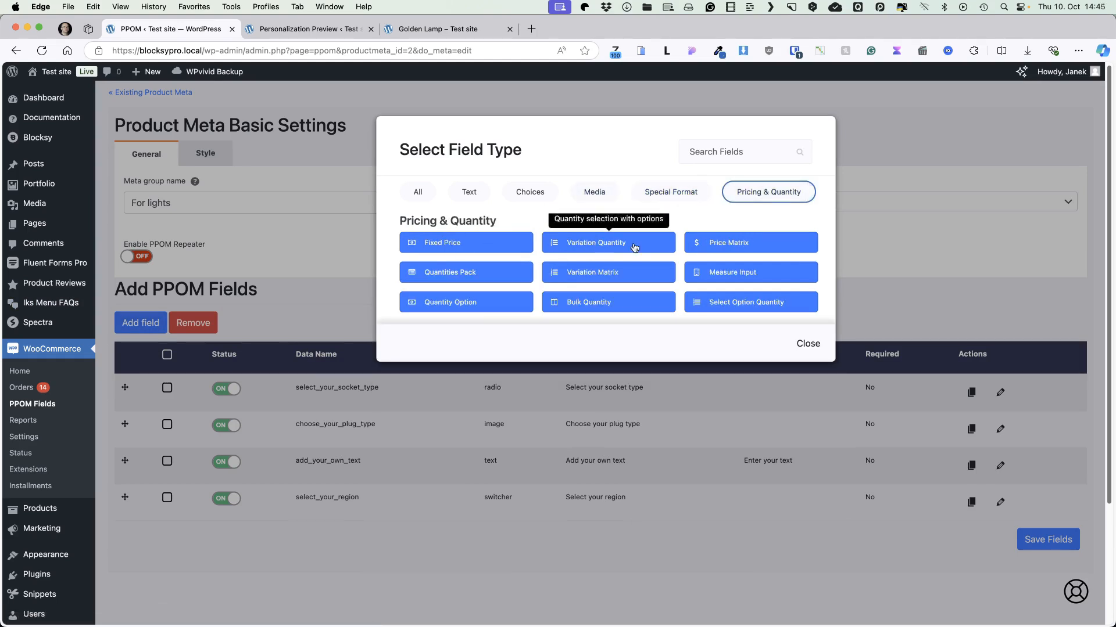
click(592, 243)
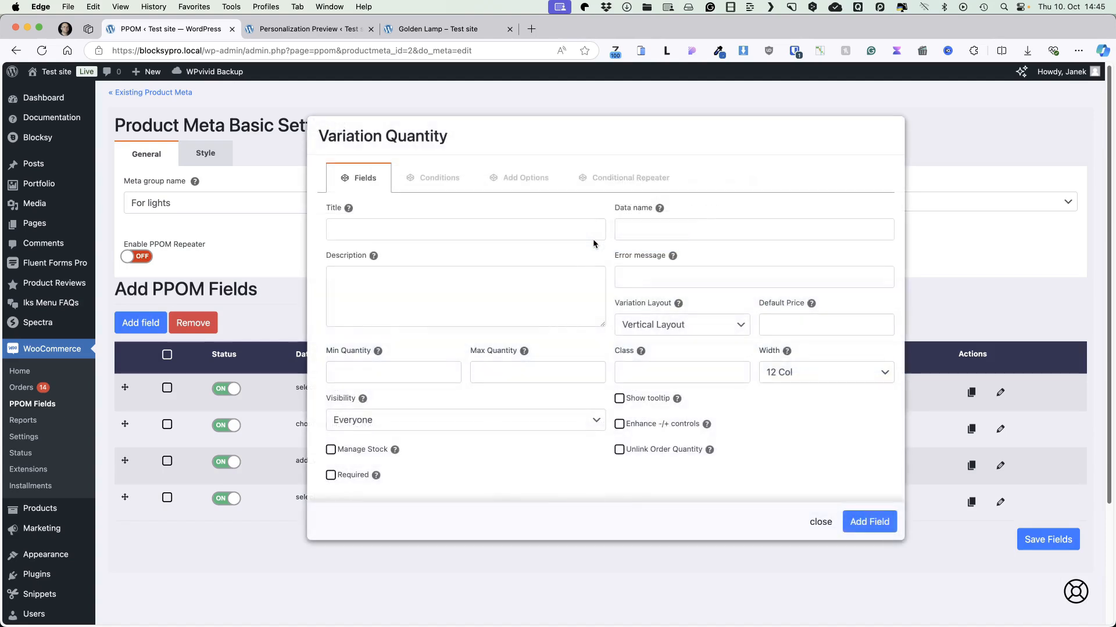
click(408, 234)
text(Variation qty)
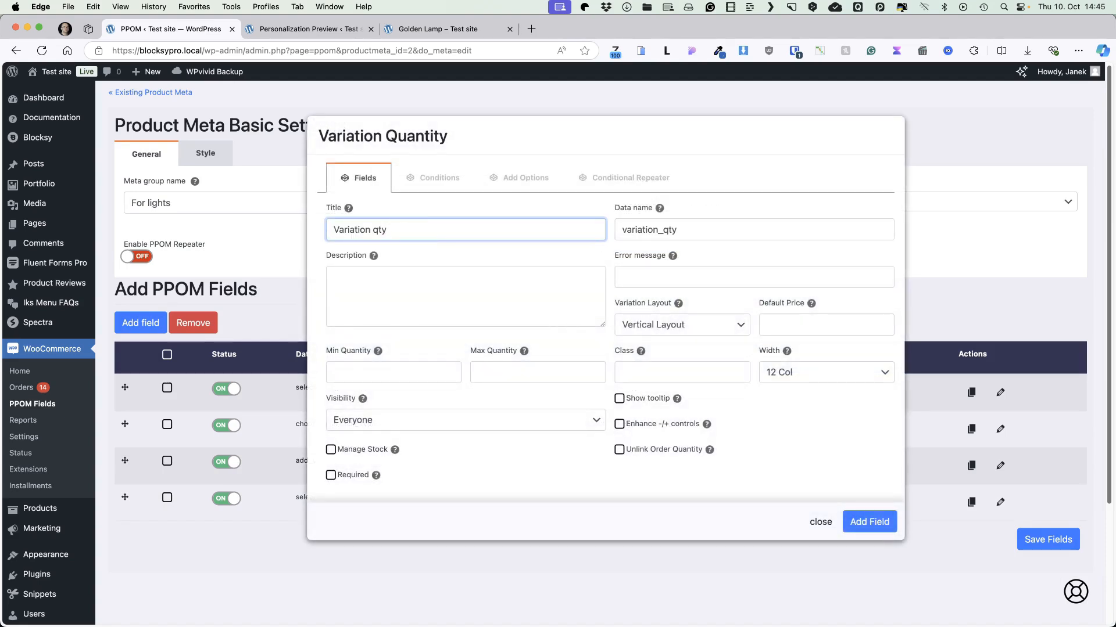
click(449, 372)
text(1)
click(543, 383)
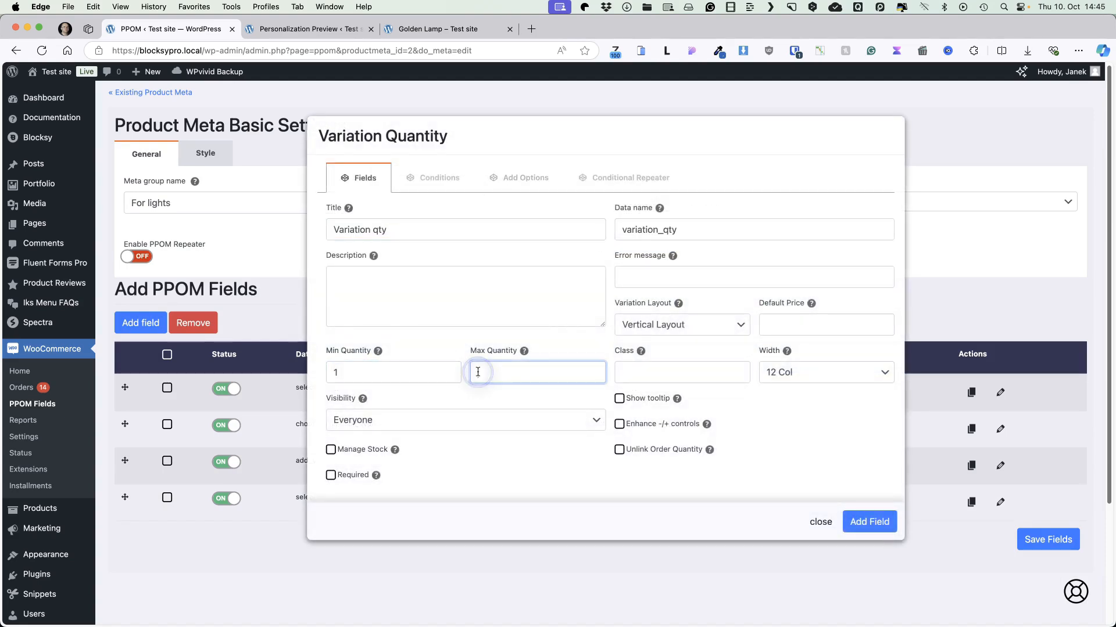
text(5)
click(619, 424)
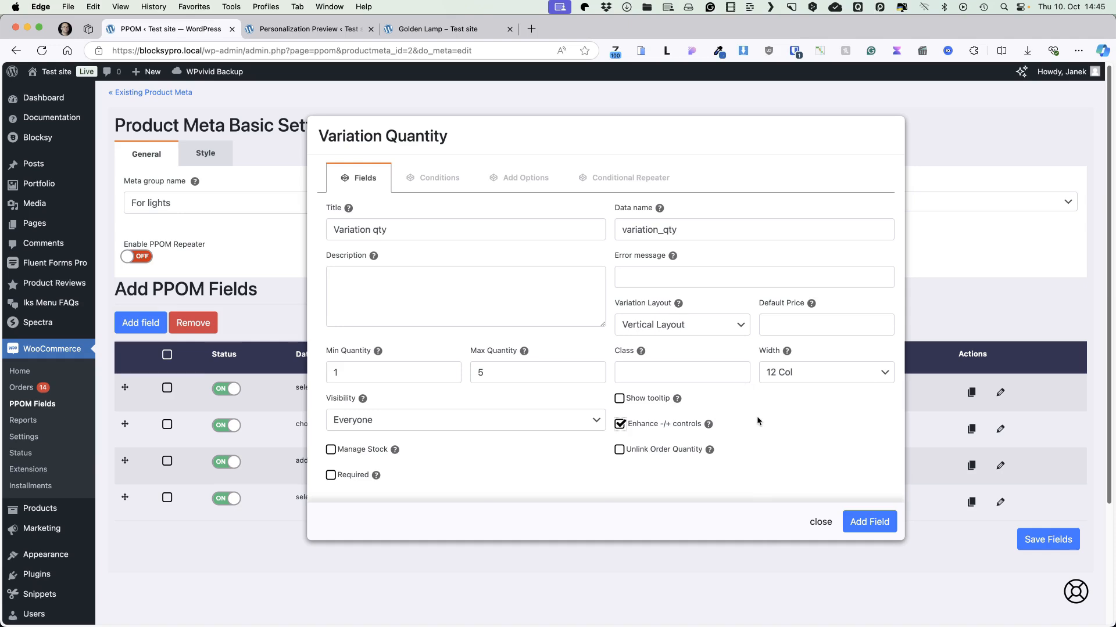
Create three options for the Variation qty field named Variation 1, Variation 2 and Variation 3.
click(519, 178)
click(372, 232)
text(Variation 1)
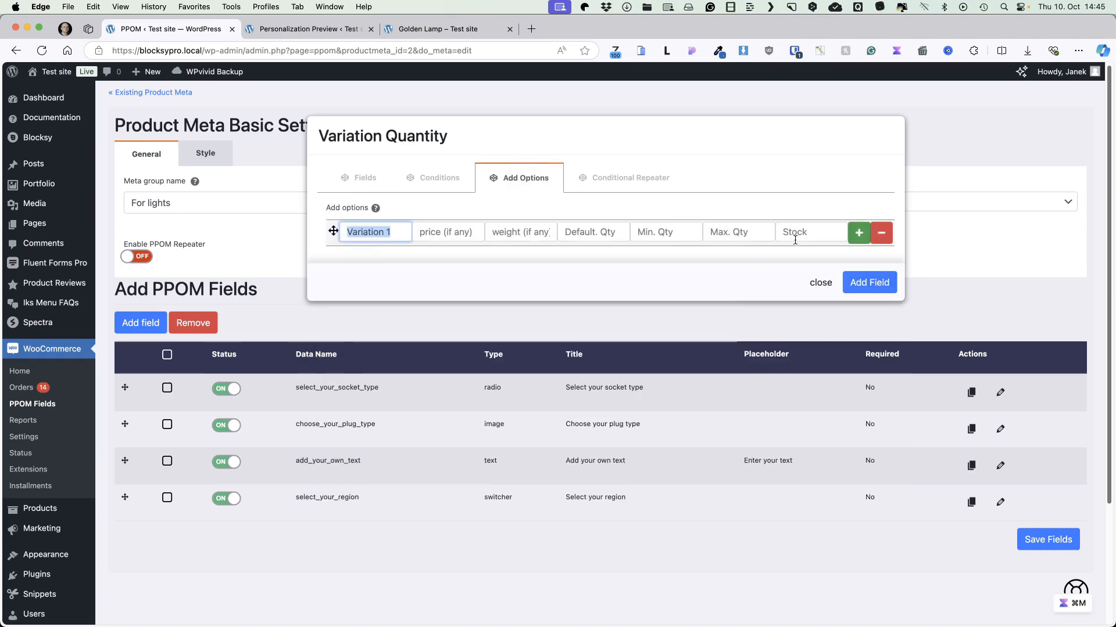
click(859, 232)
click(393, 269)
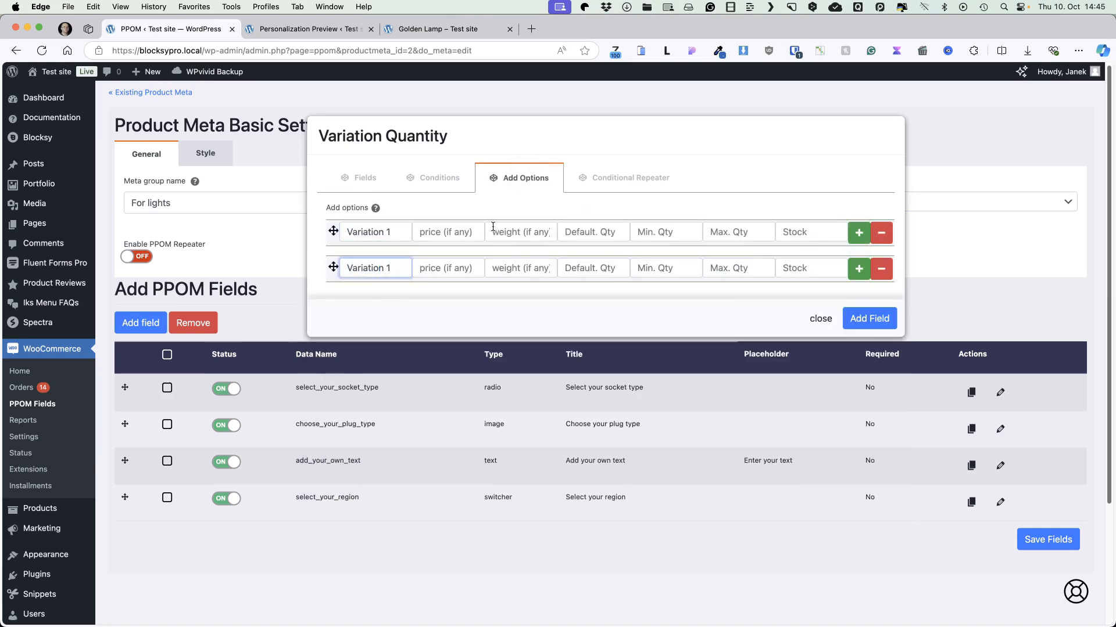
click(859, 268)
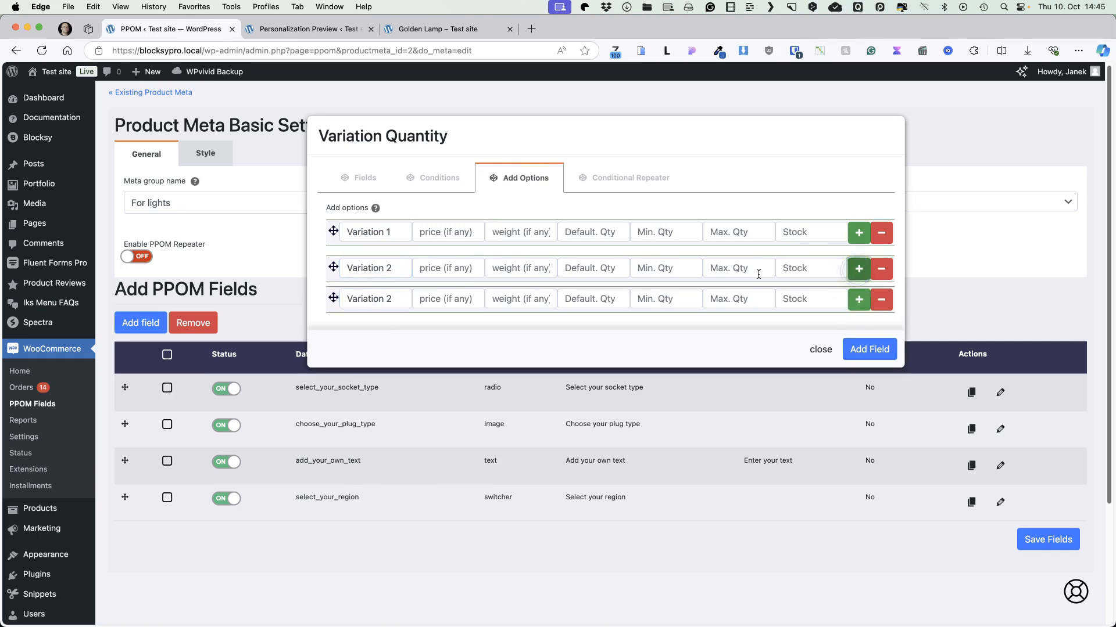
click(394, 298)
key(BackSpace)
text(3)
Price Variation 1, 2 and 3 at 10, 20 and 30, then add the field and save the meta group's fields.
click(449, 231)
text(10)
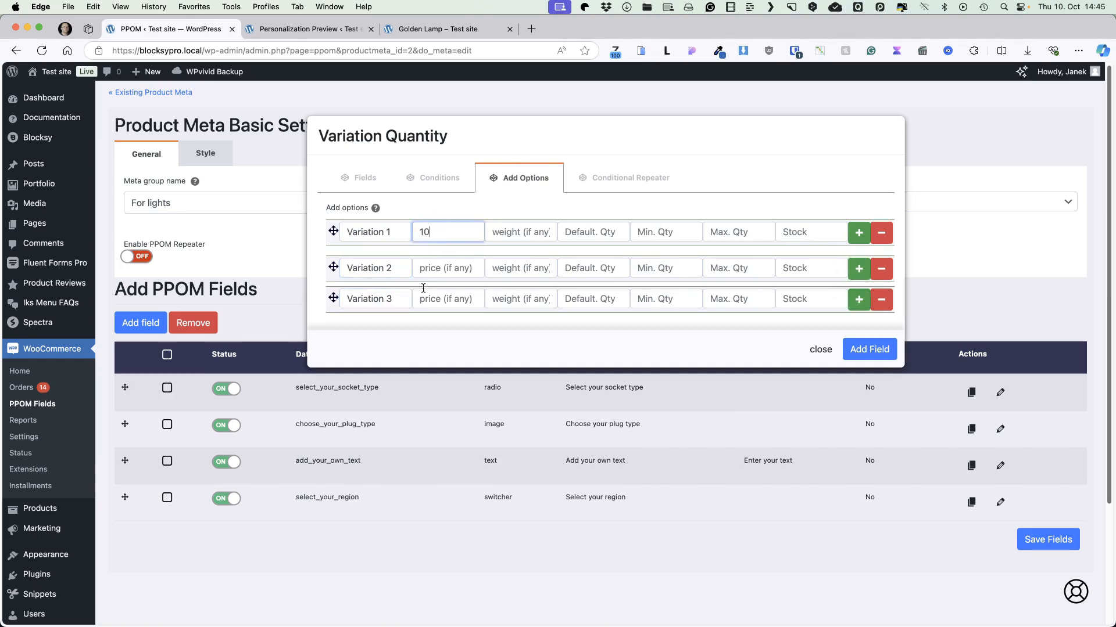
click(445, 268)
text(20)
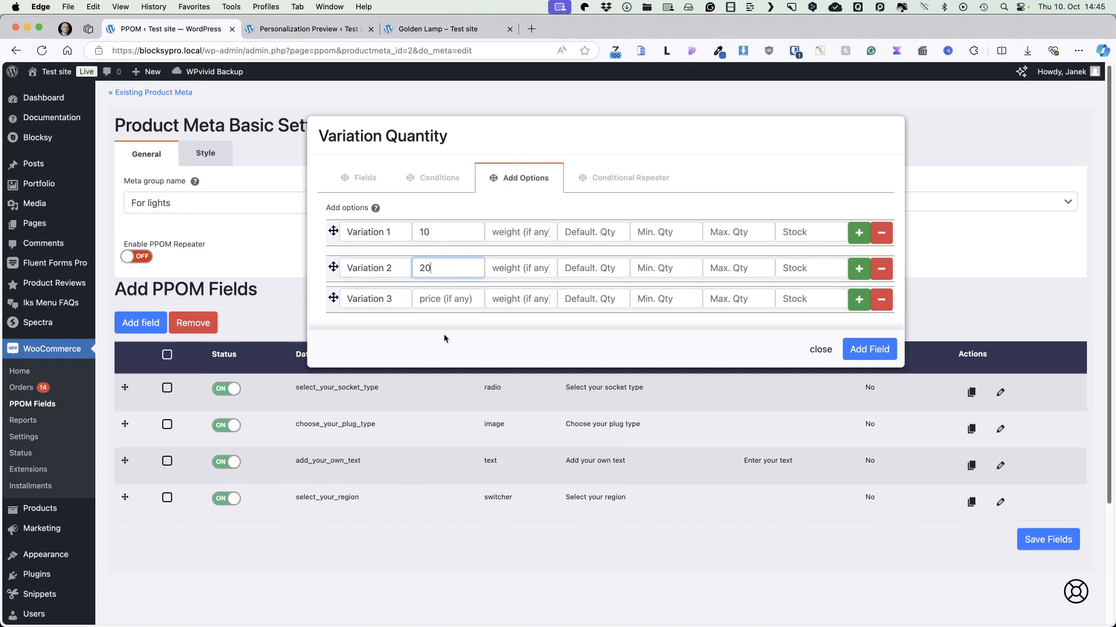
click(452, 297)
text(30)
click(865, 351)
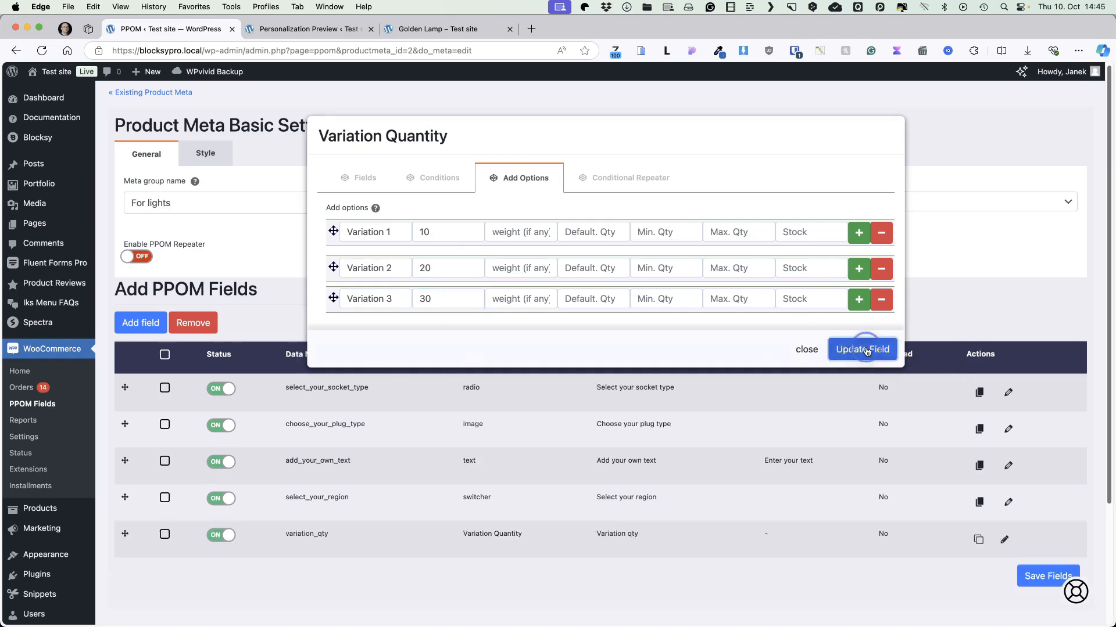
click(1028, 577)
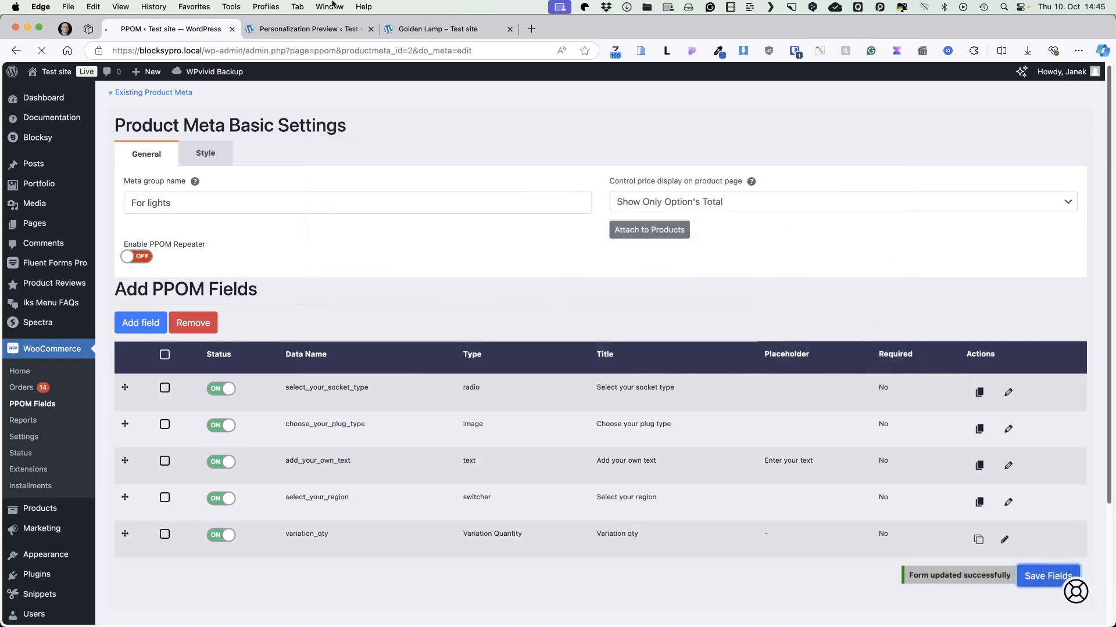
Close the Personalization Preview page, reload the Golden Lamp product page and set the quantity of Variation 1 to 3.
click(371, 29)
click(300, 29)
click(42, 51)
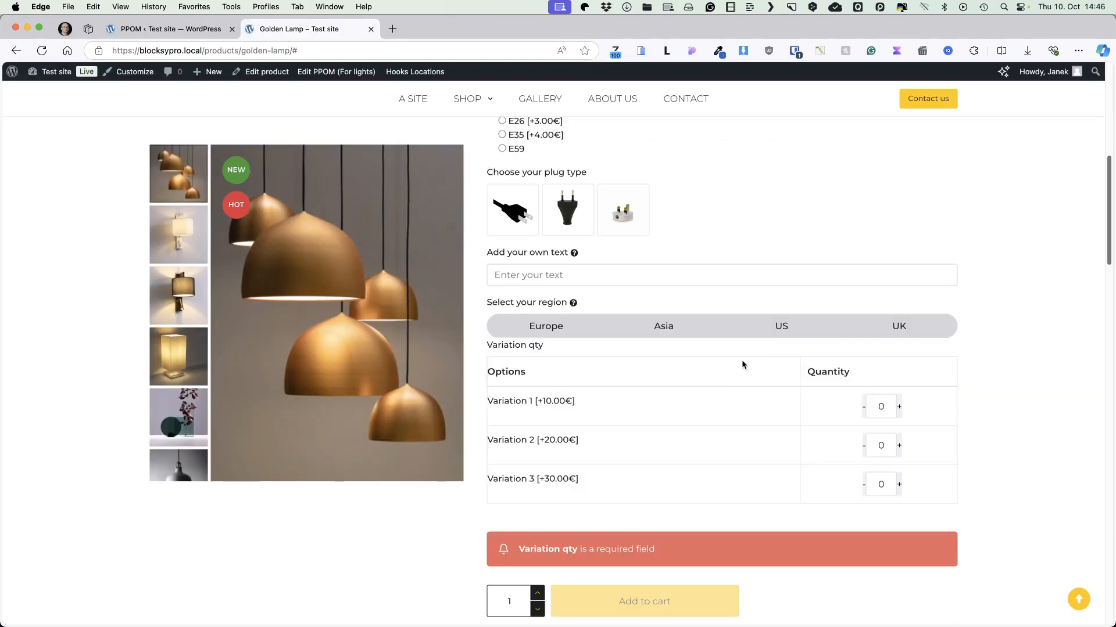
click(898, 408)
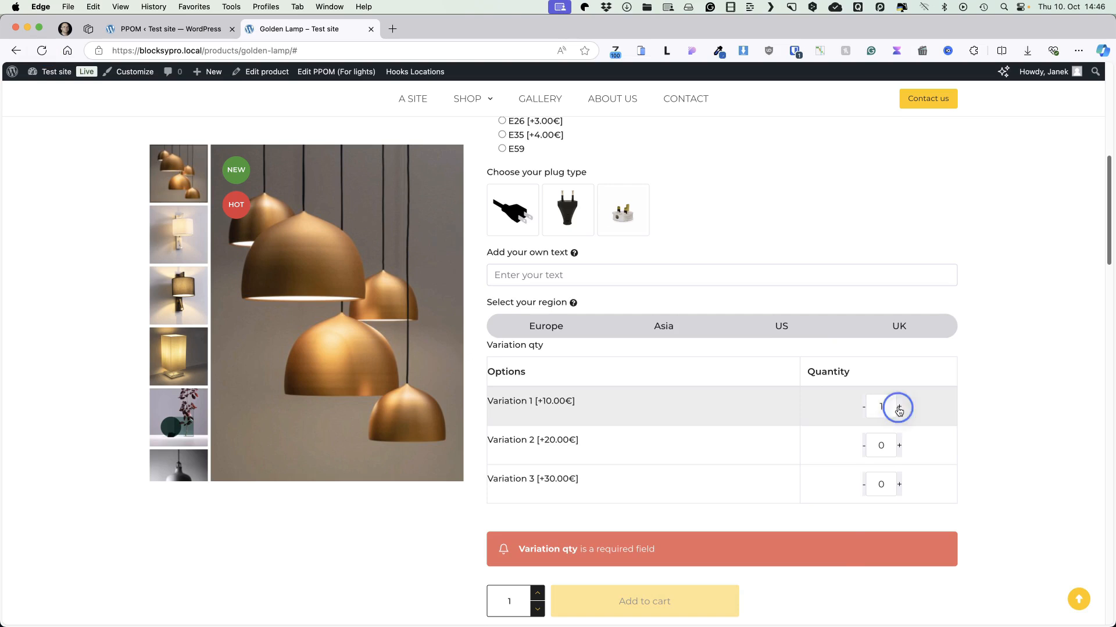
click(898, 407)
click(898, 408)
Try to raise the quantity of Variation 2 to 3 to test the maximum limit, and dismiss the alert.
click(899, 445)
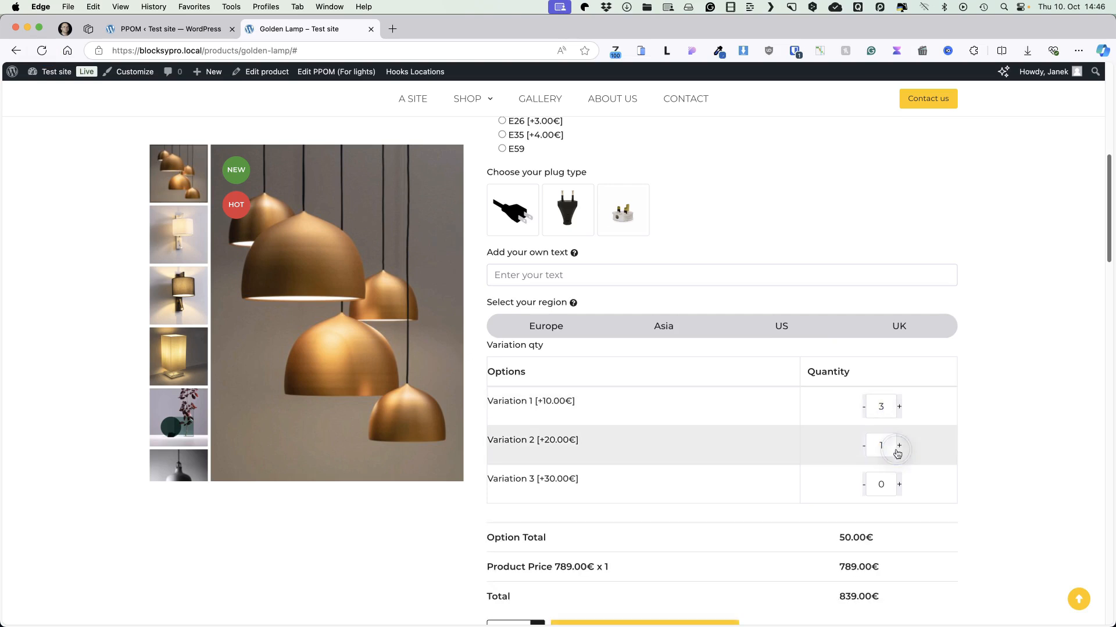
click(899, 445)
click(900, 445)
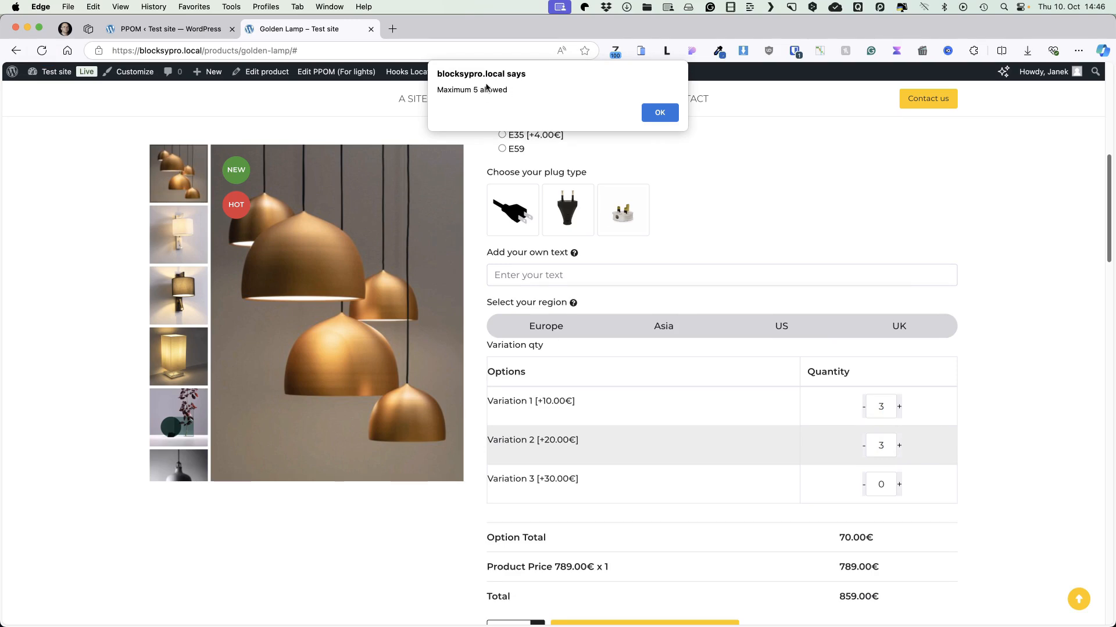
click(660, 112)
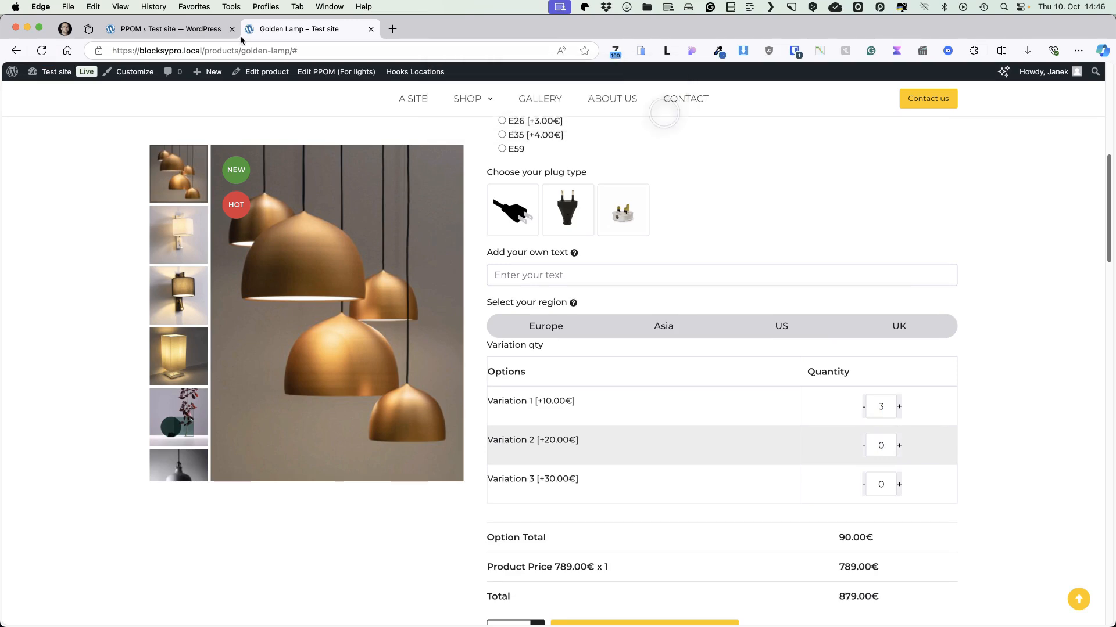
Examine the variation layout choices in the variation_qty field's settings and close them without changes.
click(186, 30)
click(1001, 540)
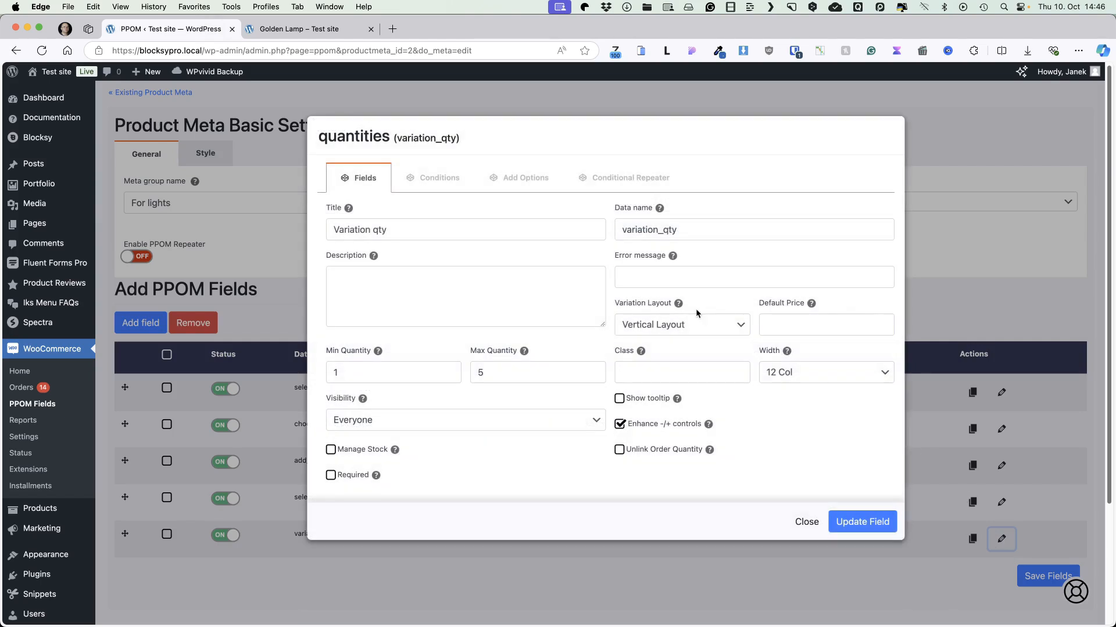
click(675, 324)
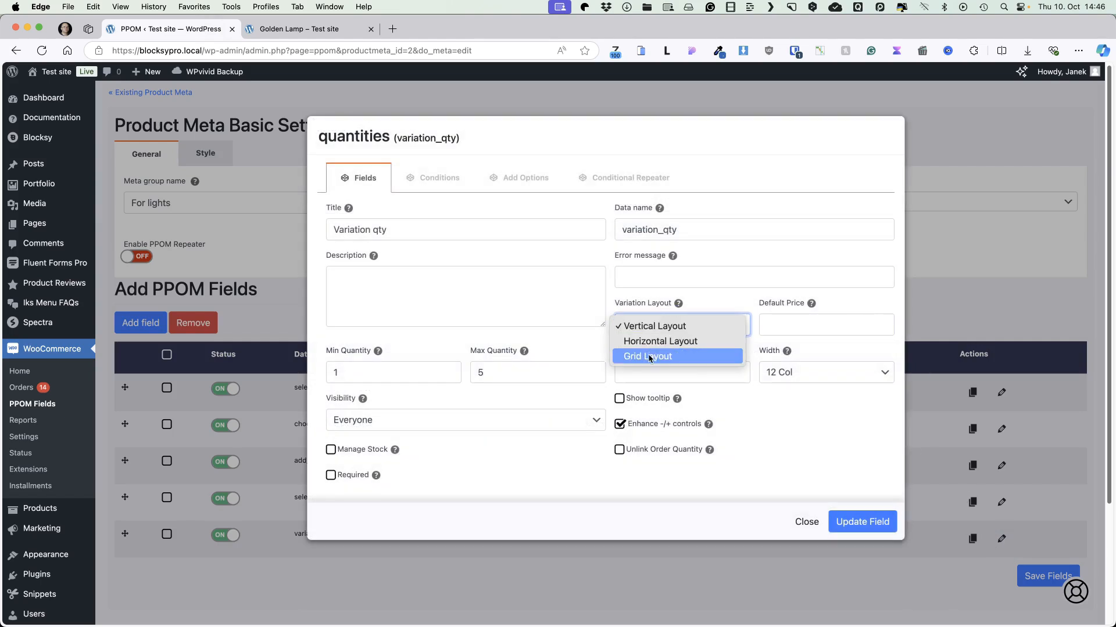
click(749, 216)
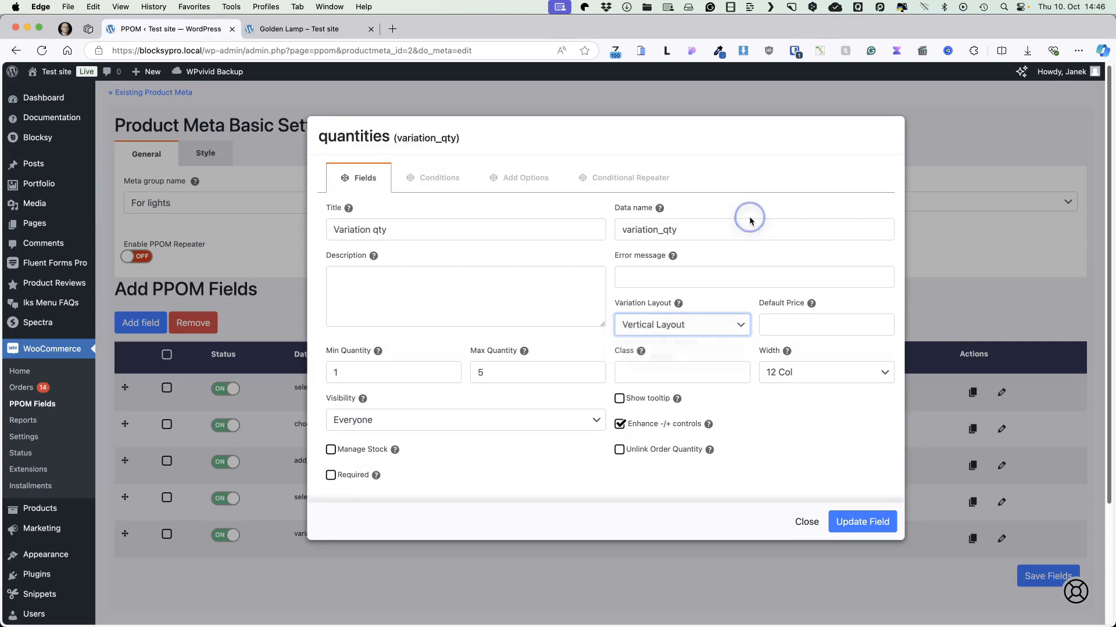
click(806, 521)
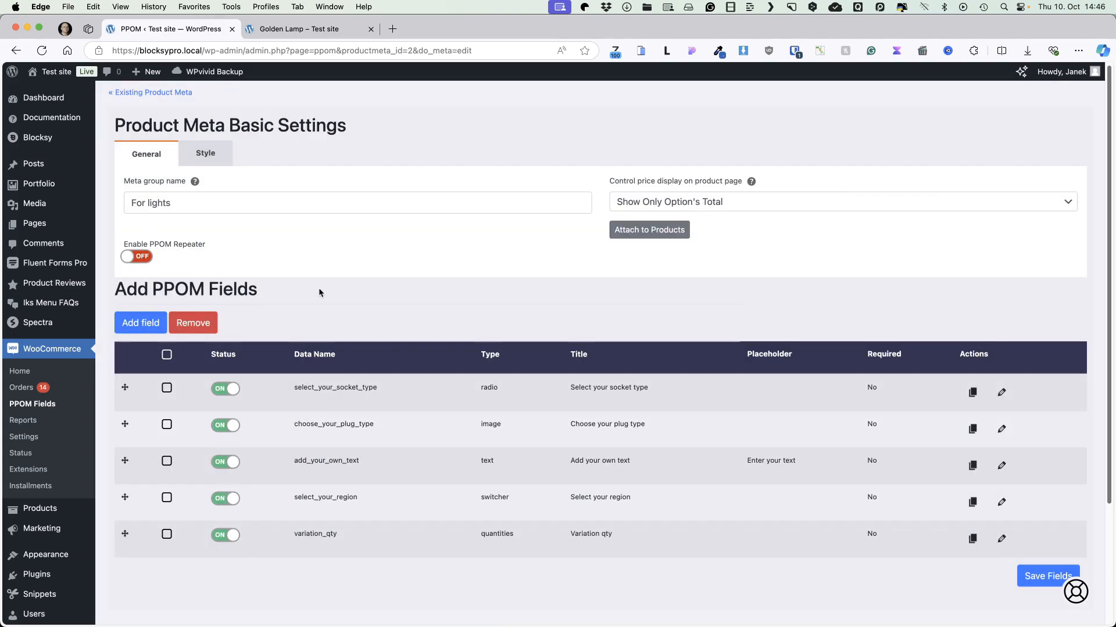
Start a new Measure Input field from the pricing and quantity field types and title it "Measure".
click(140, 323)
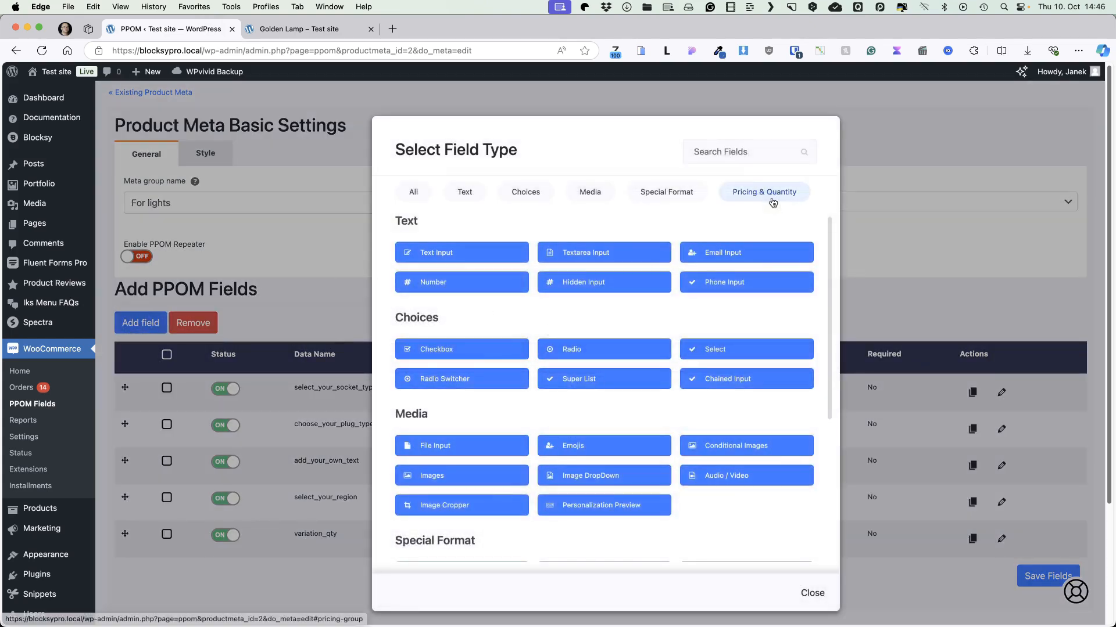
click(768, 195)
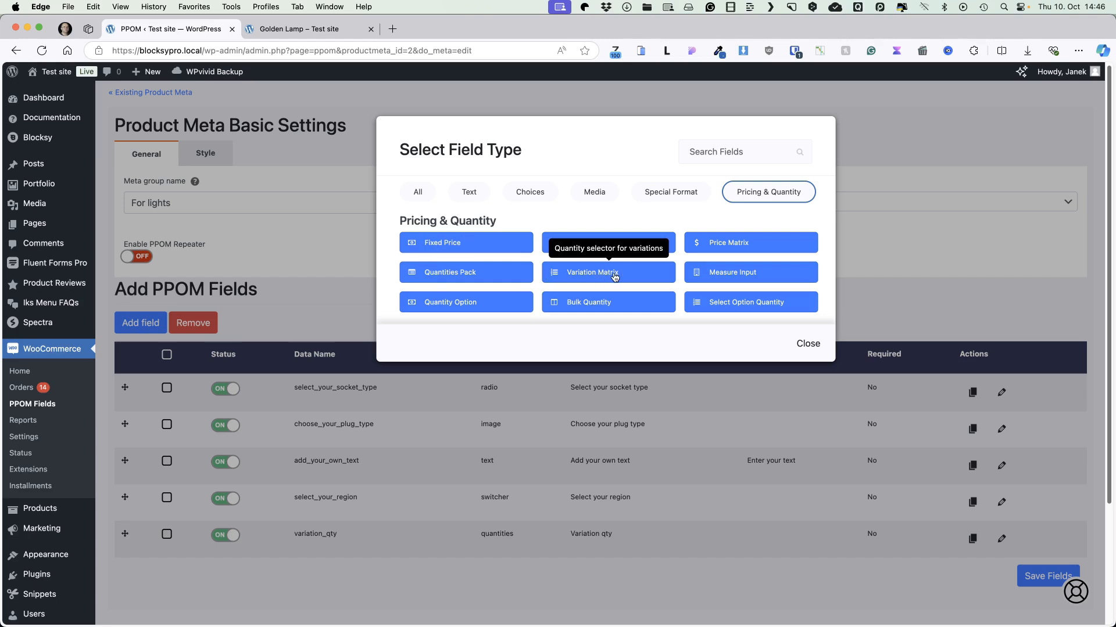
click(736, 276)
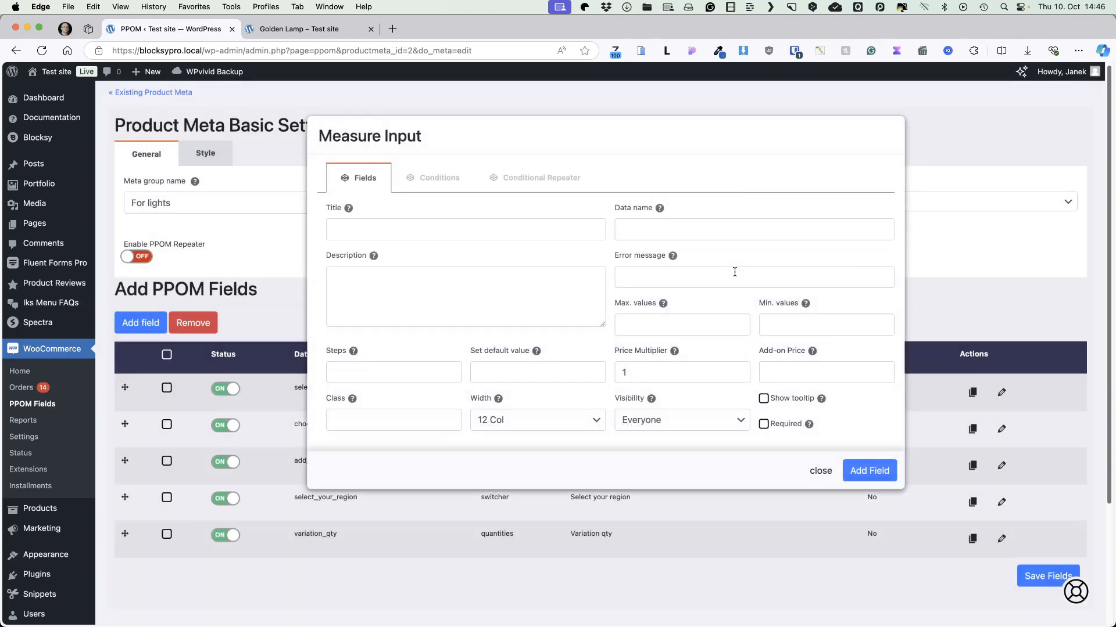
click(392, 228)
text(Measure)
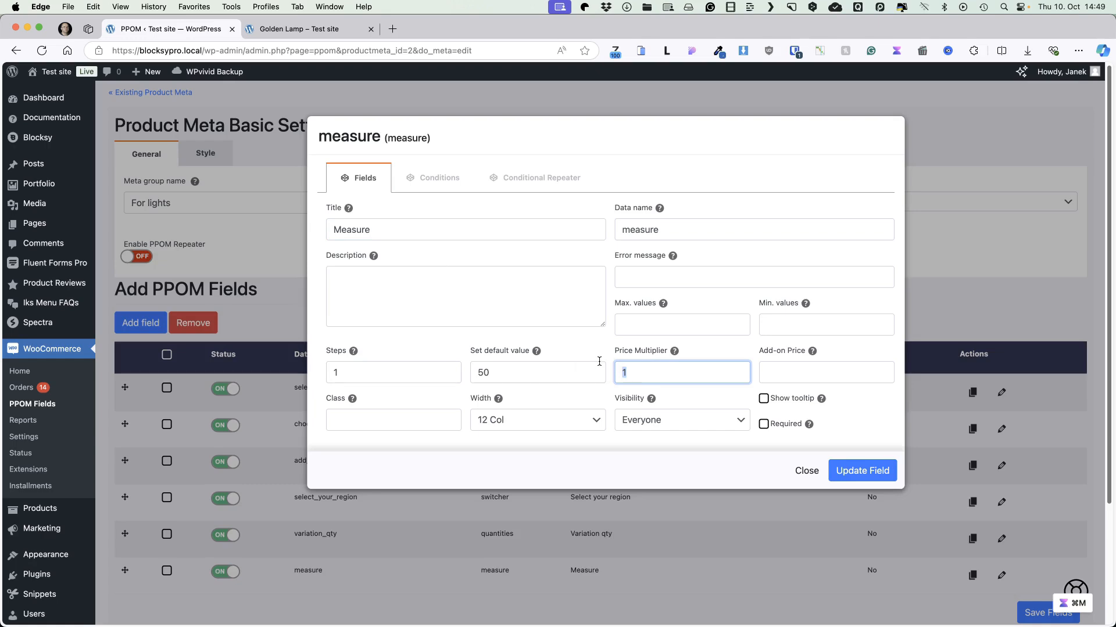
Set the Measure field's price multiplier to 0 and update the field.
text(0)
click(863, 471)
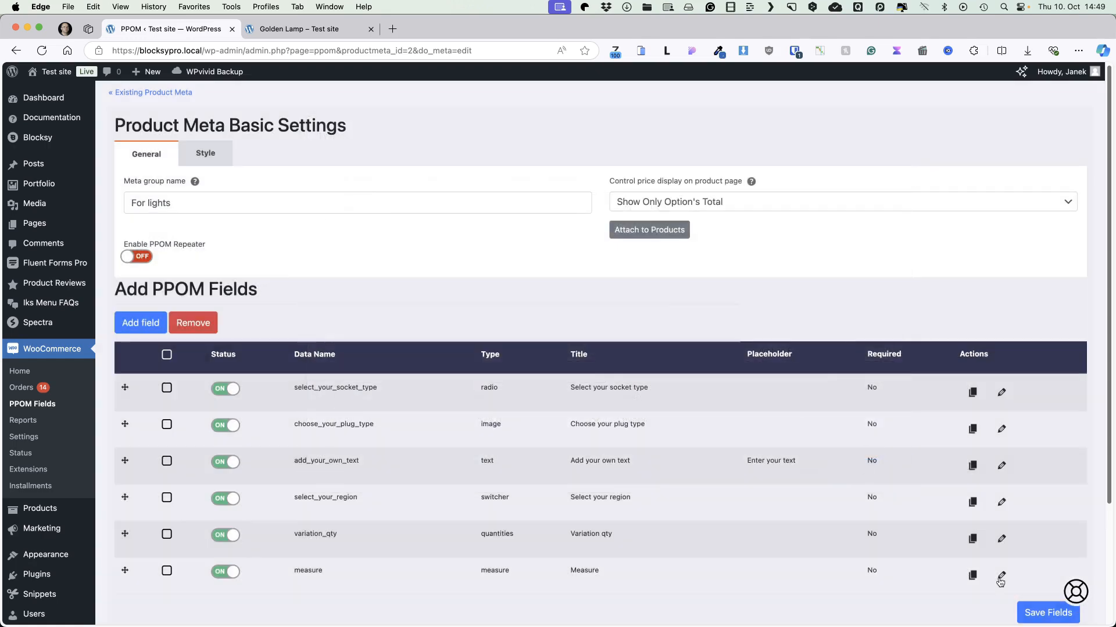
Change the Measure value on the Golden Lamp product page to 10 to test its effect on the total.
key(ctrl+Tab)
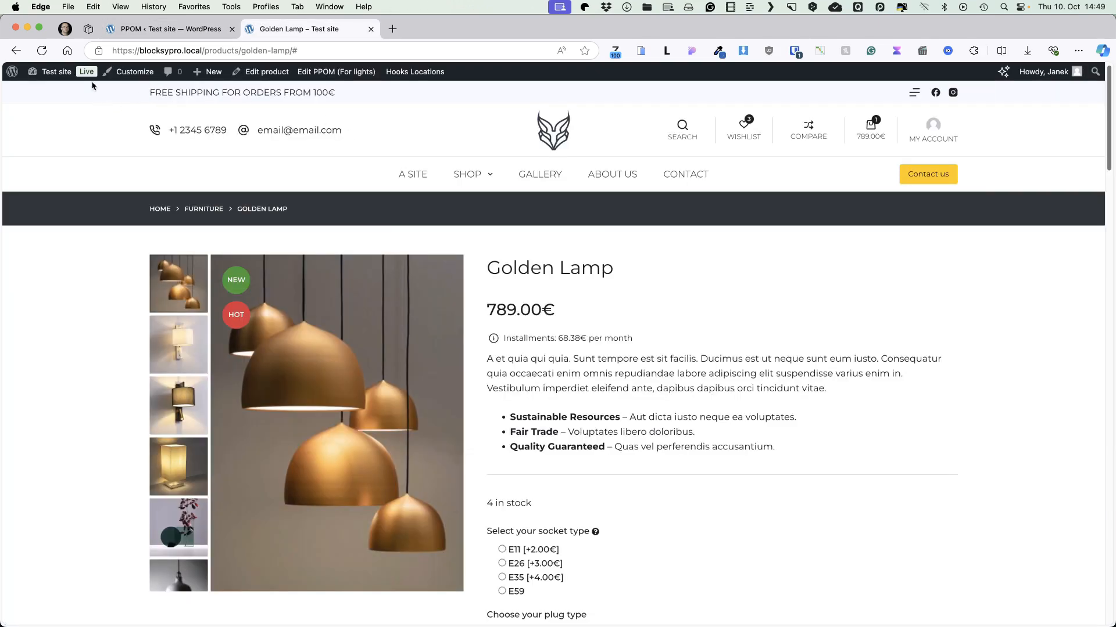
scroll(497, 274, down, 10)
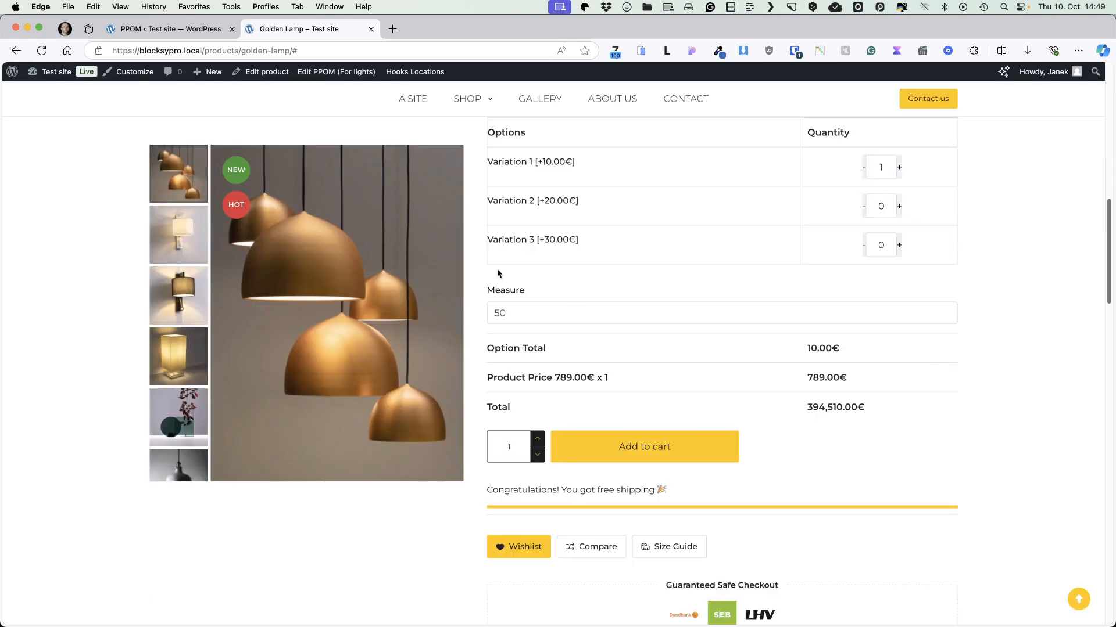
click(498, 313)
key(BackSpace)
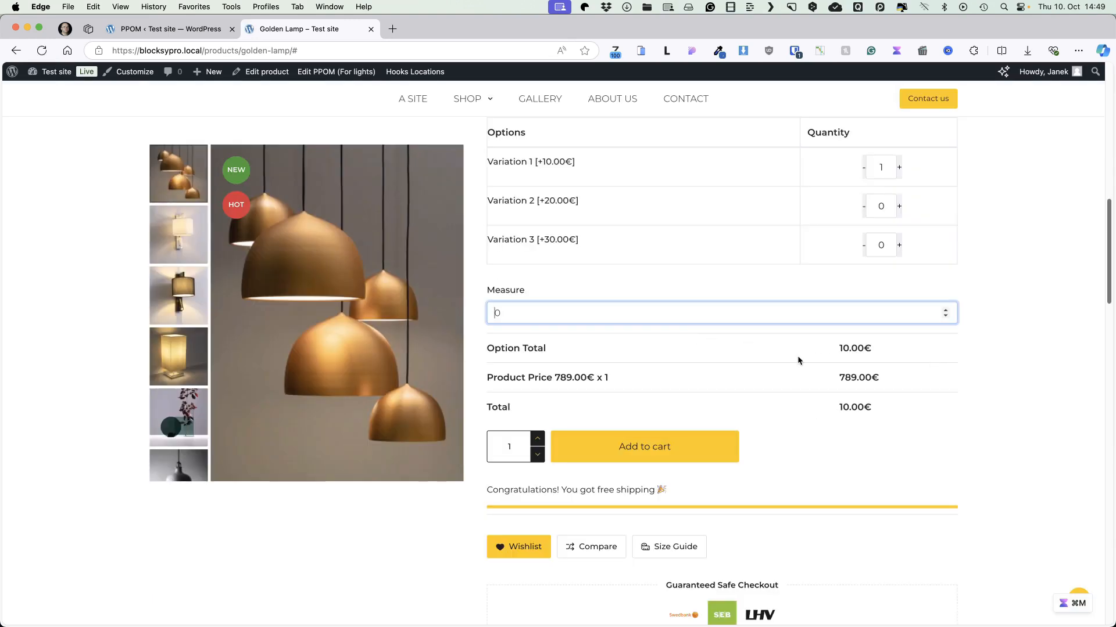
text(1)
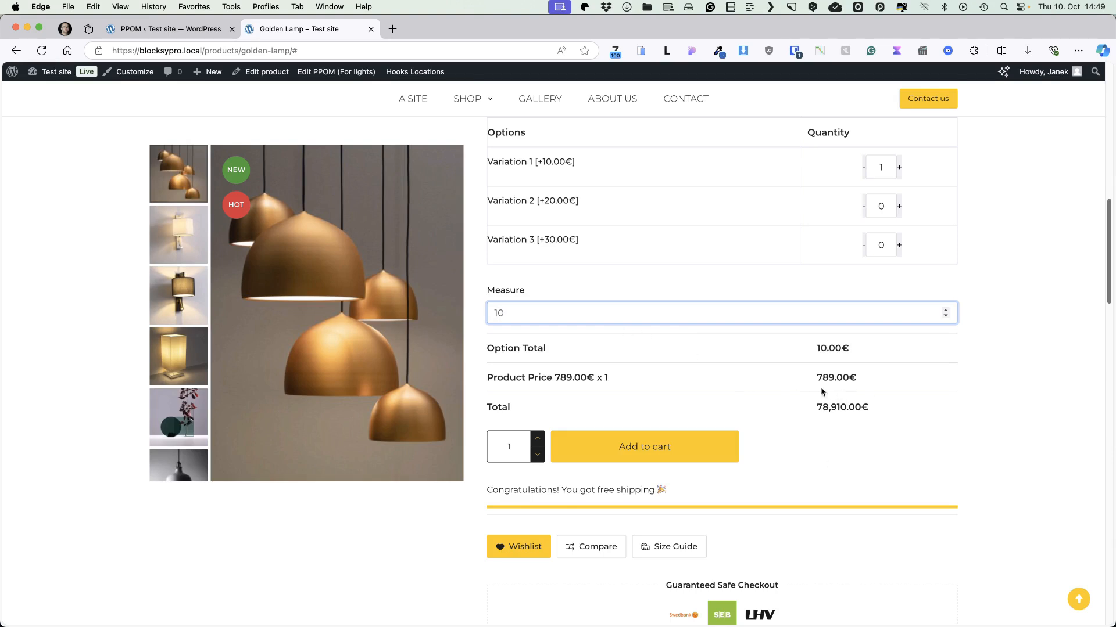
Remove the measure field from the For lights field group and save the fields.
click(168, 29)
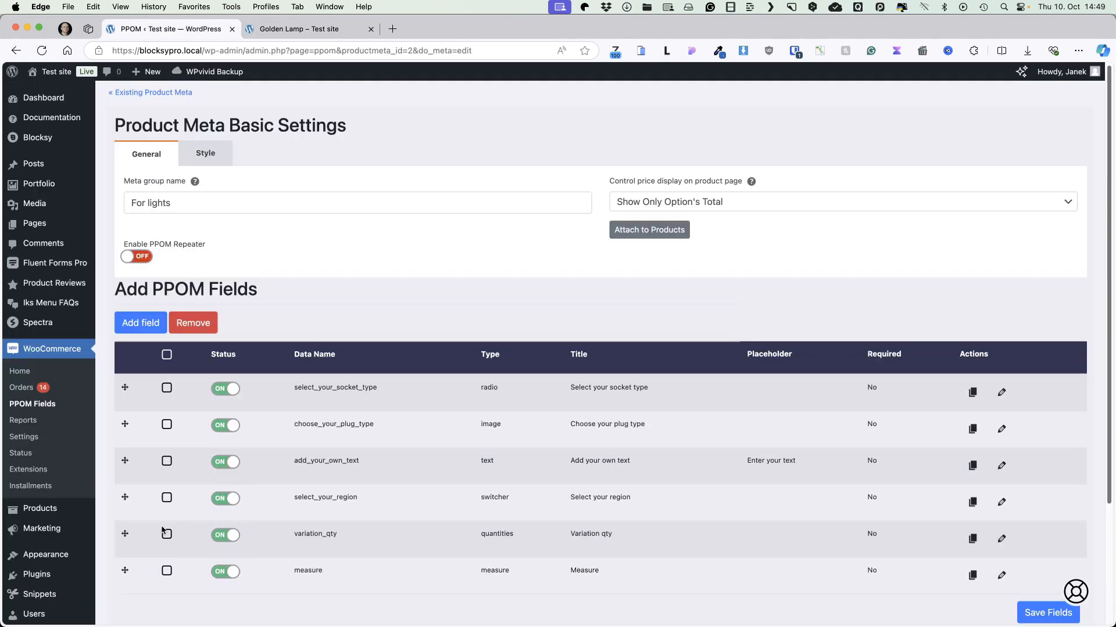
click(621, 377)
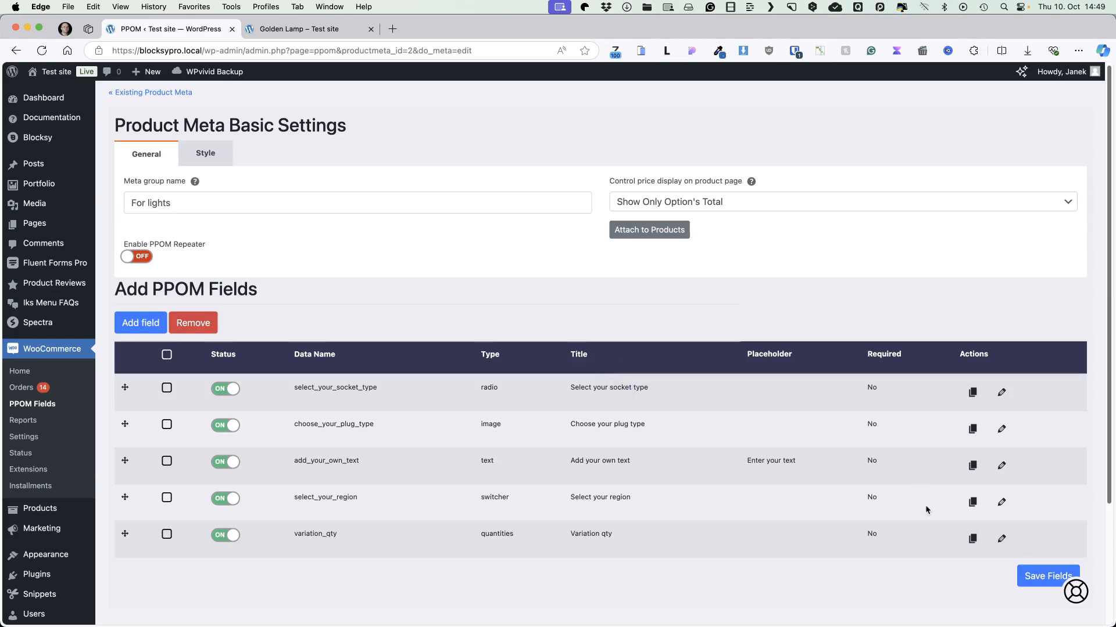
click(1045, 577)
Start a new File Input field from the media field types and title it "Upload your file (max 1mb)".
click(140, 323)
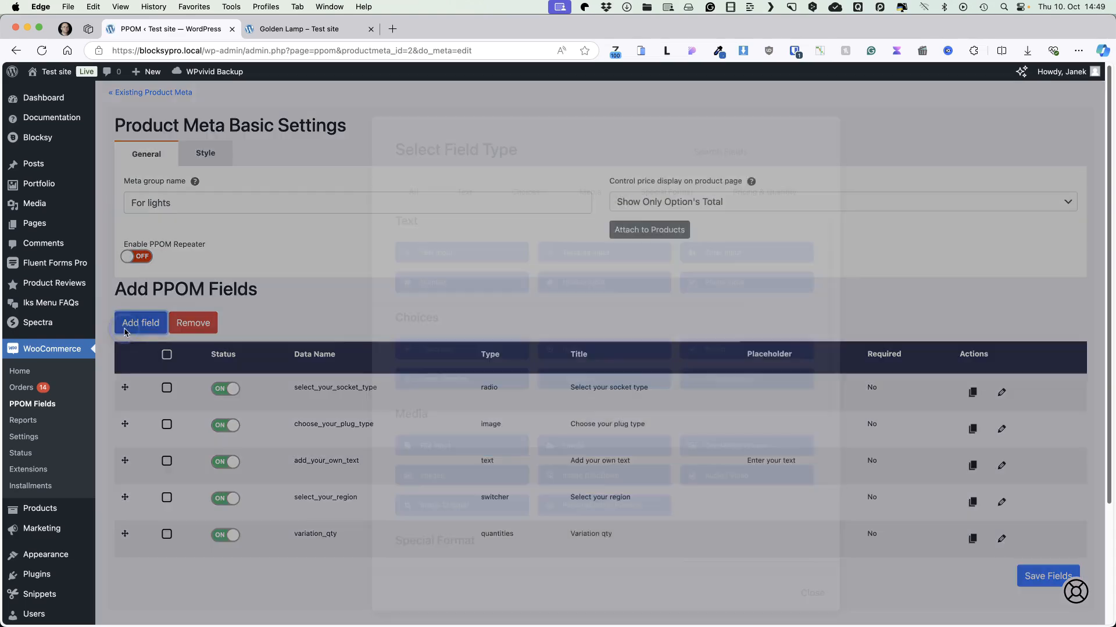
click(777, 193)
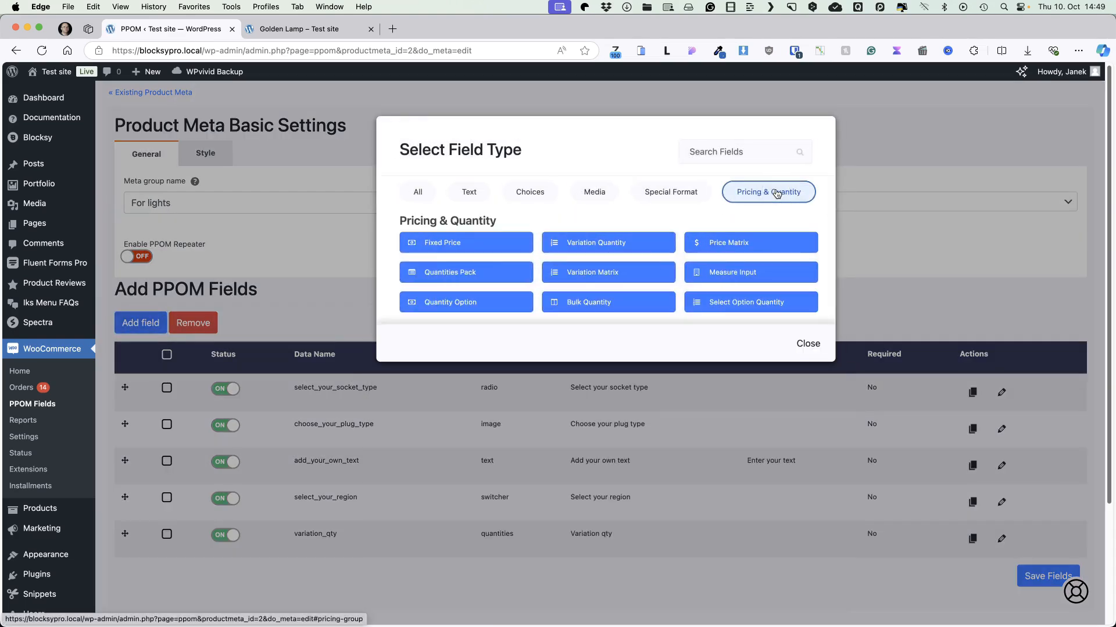
click(594, 192)
click(465, 244)
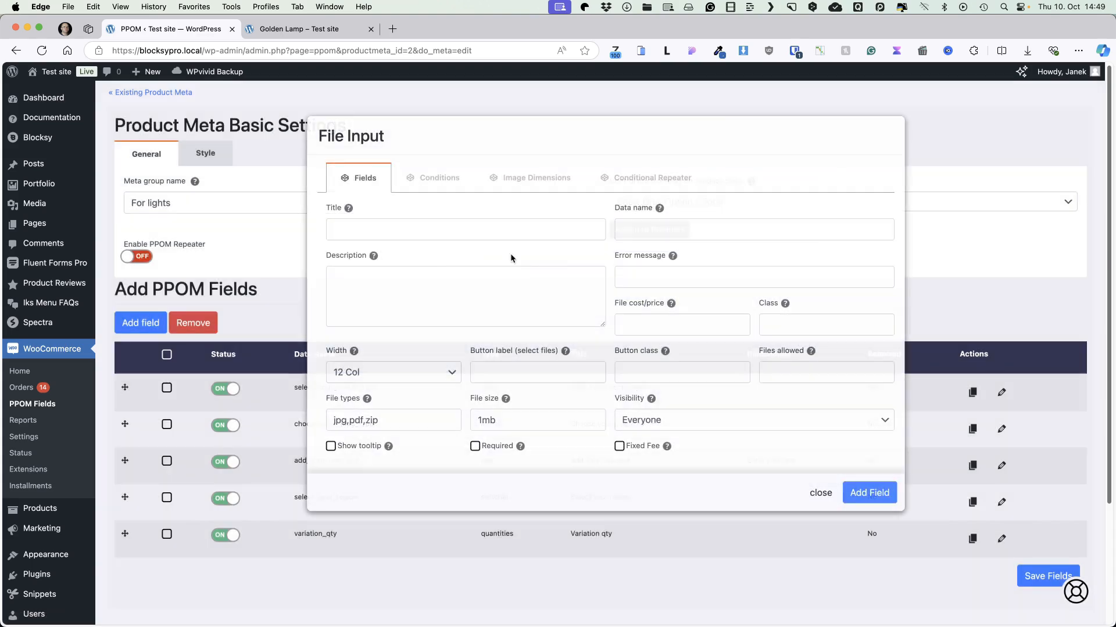
click(381, 229)
text(Upload your file)
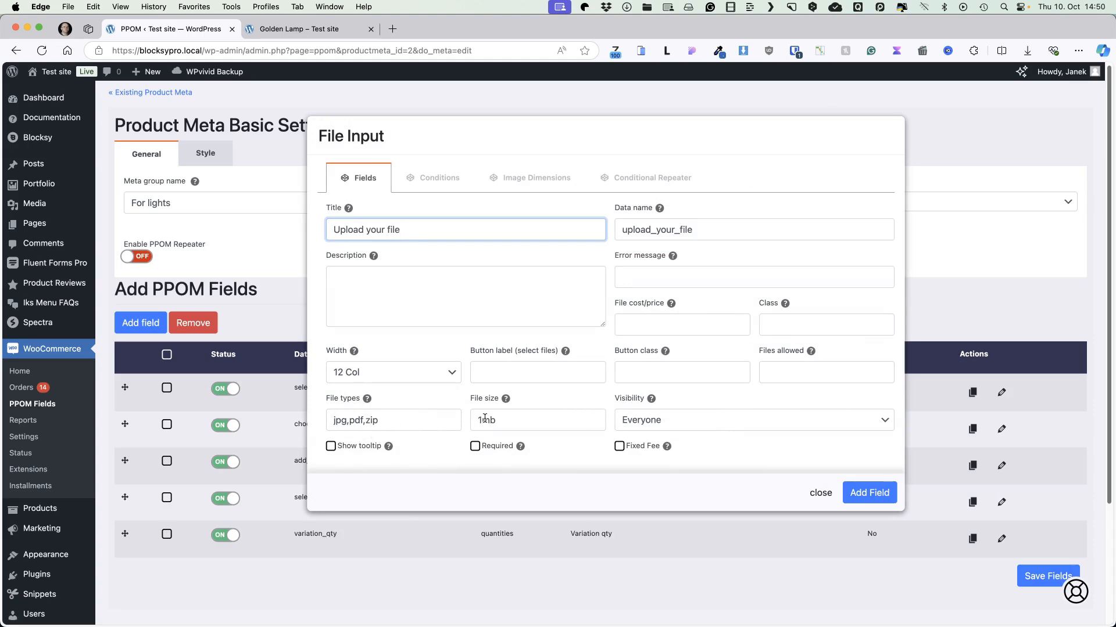
text((max 1mb))
Set the file cost to 10, review the image dimension settings, then add the File Input field and save the fields.
click(643, 323)
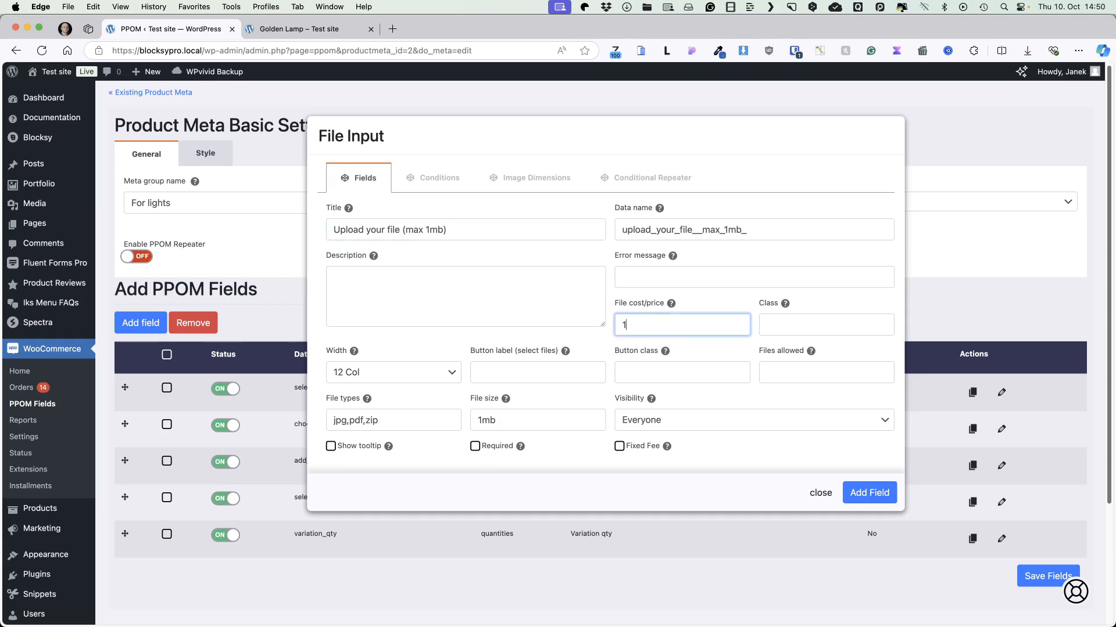
click(530, 178)
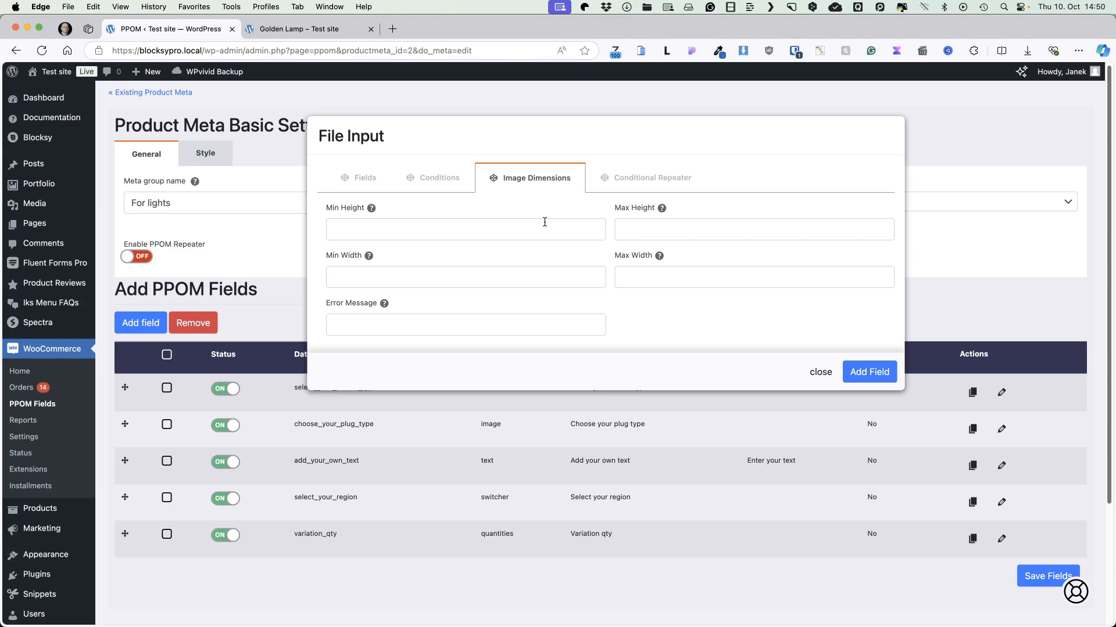
click(358, 177)
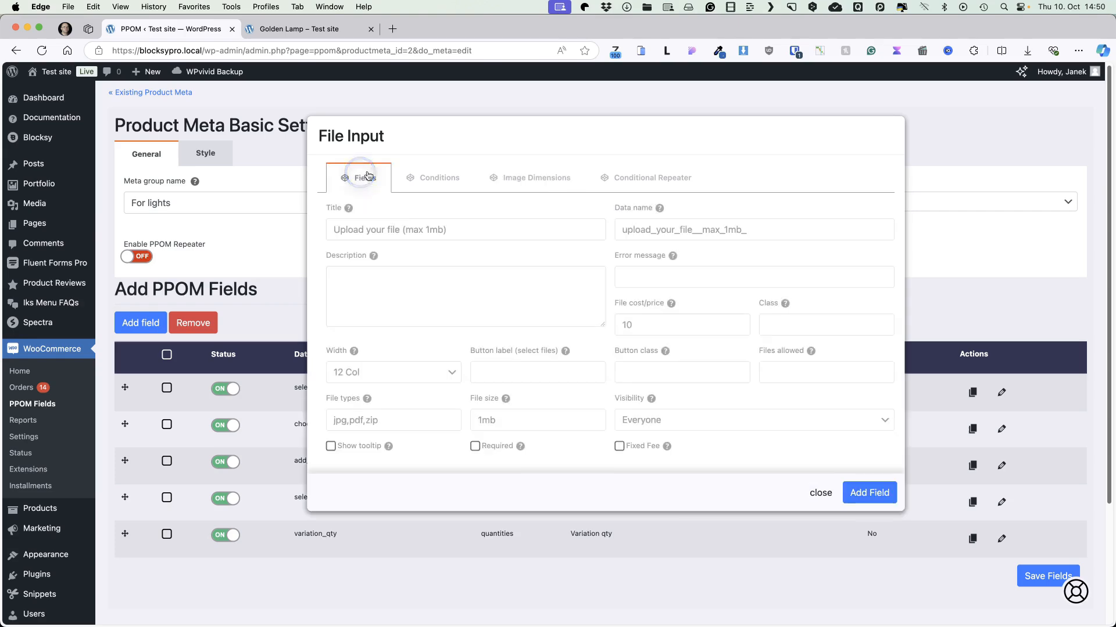
click(857, 494)
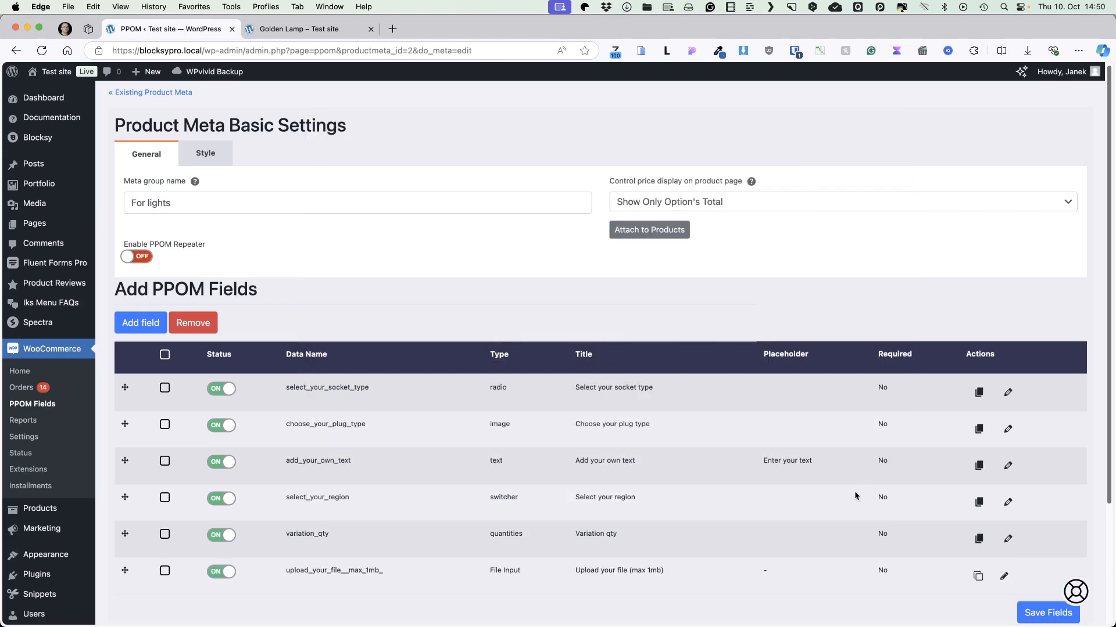
click(1048, 613)
Upload galerii-1.jpg and galerii-2.jpg through the Golden Lamp's file field and check the option total.
click(299, 29)
scroll(808, 307, up, 3)
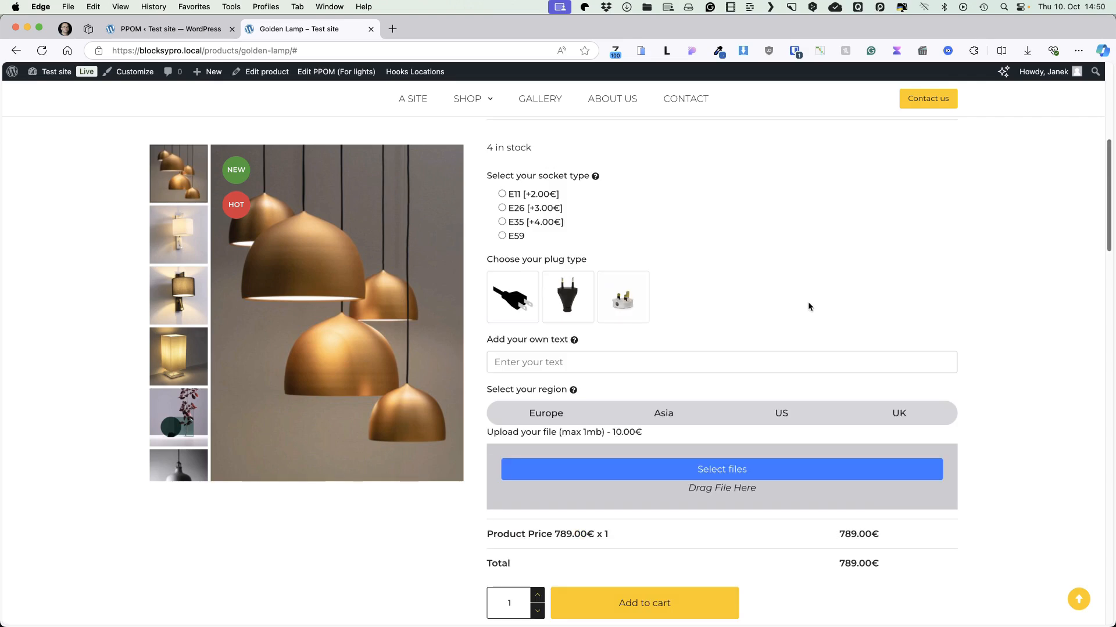
click(718, 473)
click(464, 264)
click(758, 433)
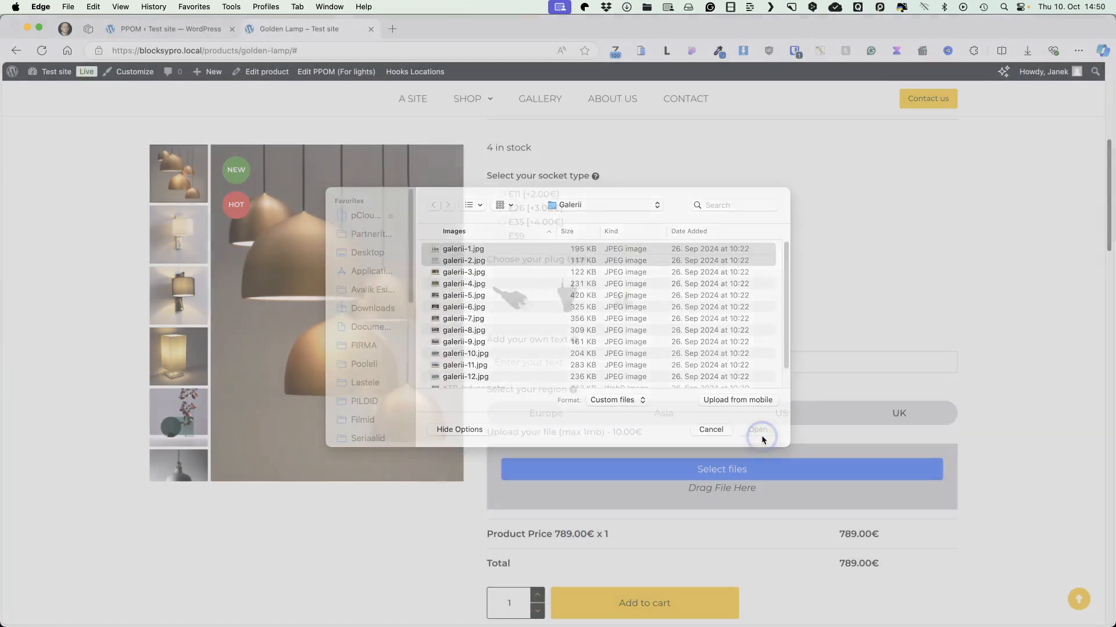
scroll(970, 428, down, 5)
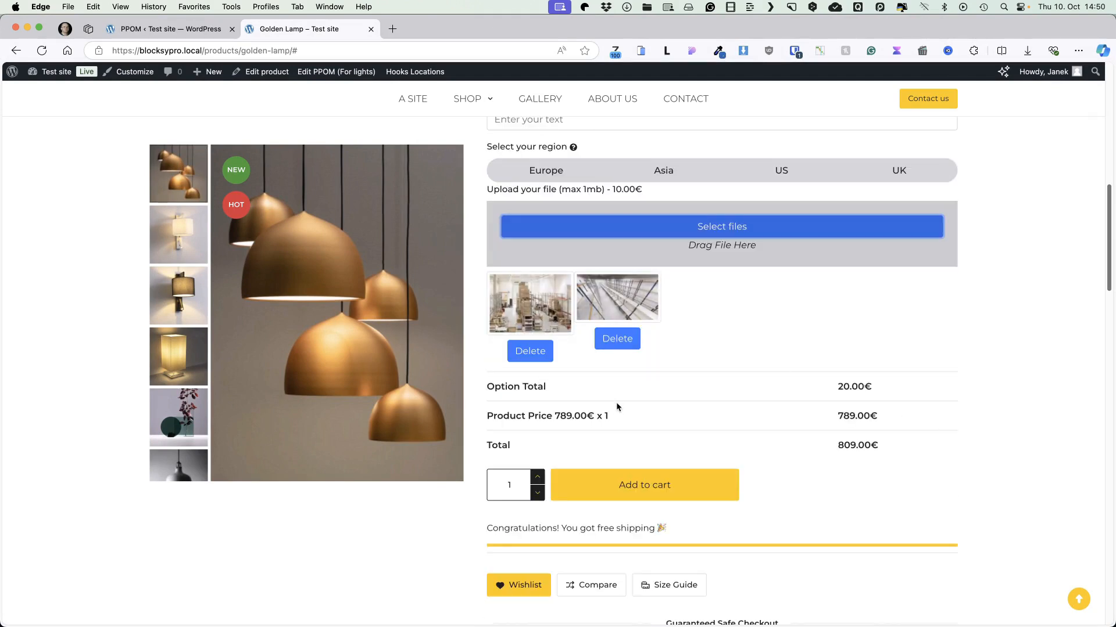
double_click(853, 386)
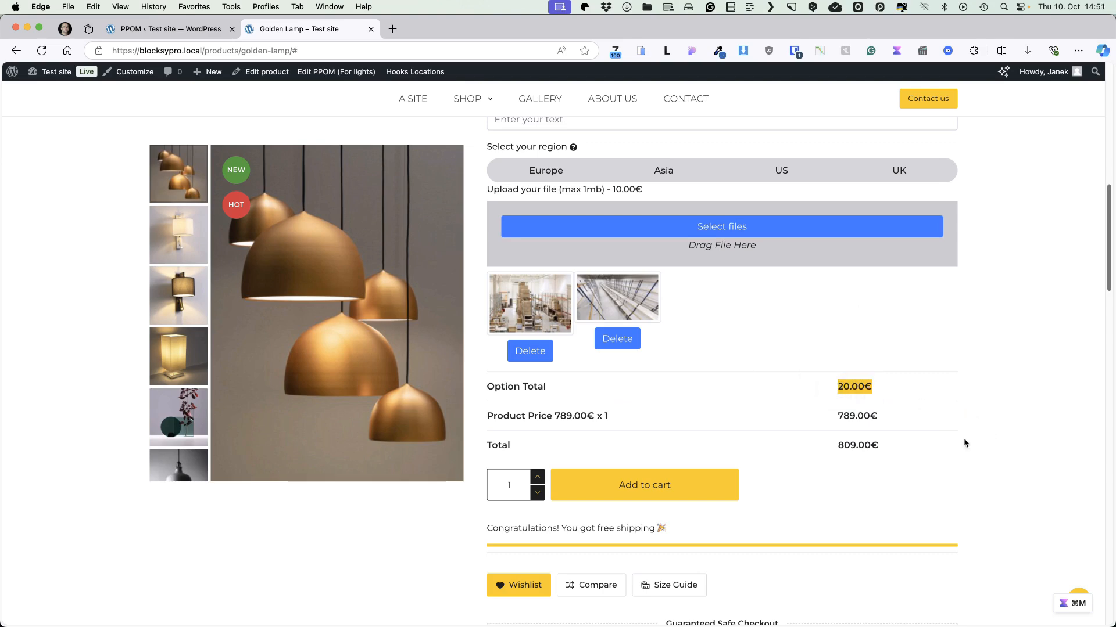
Choose the Standard euro plug and the E26 socket for the Golden Lamp and add it to the cart.
scroll(722, 284, up, 3)
click(568, 201)
scroll(633, 262, up, 3)
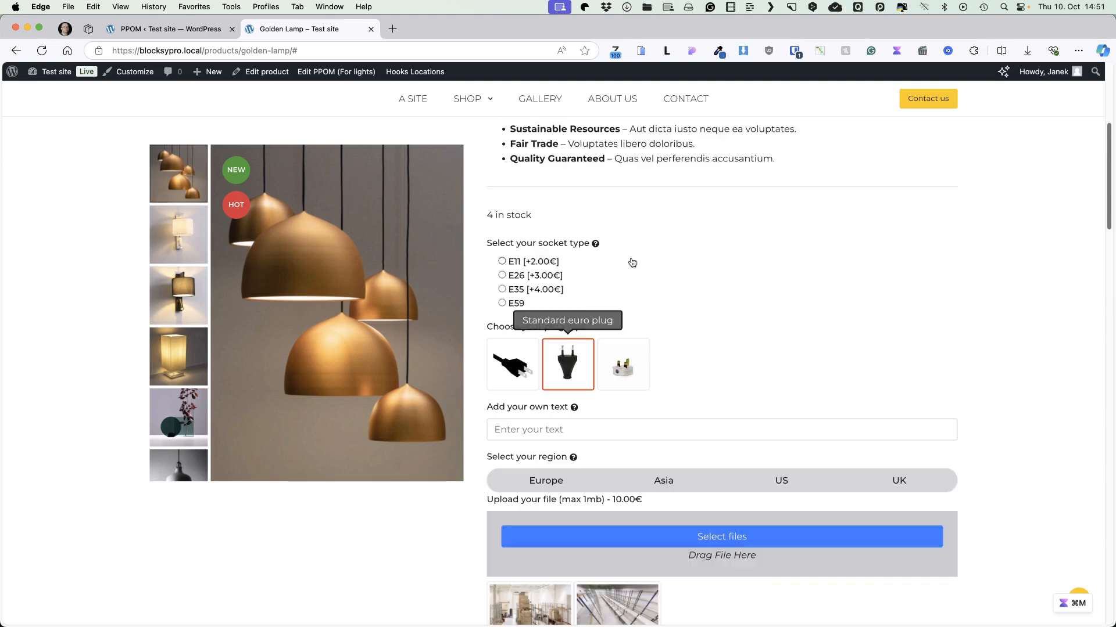
click(526, 275)
scroll(814, 328, down, 5)
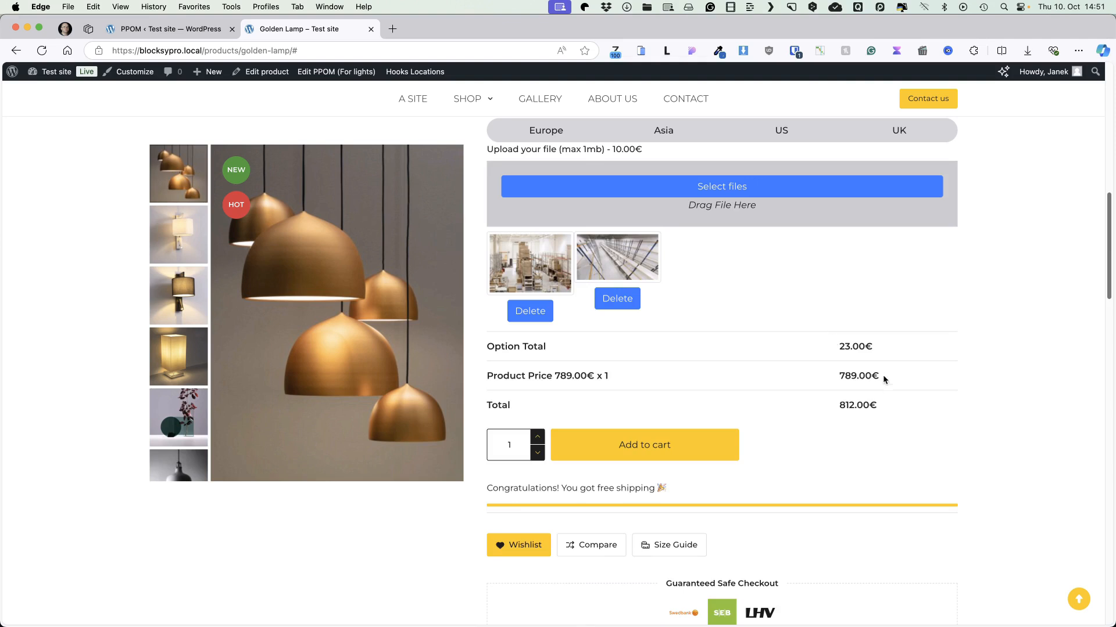
click(654, 449)
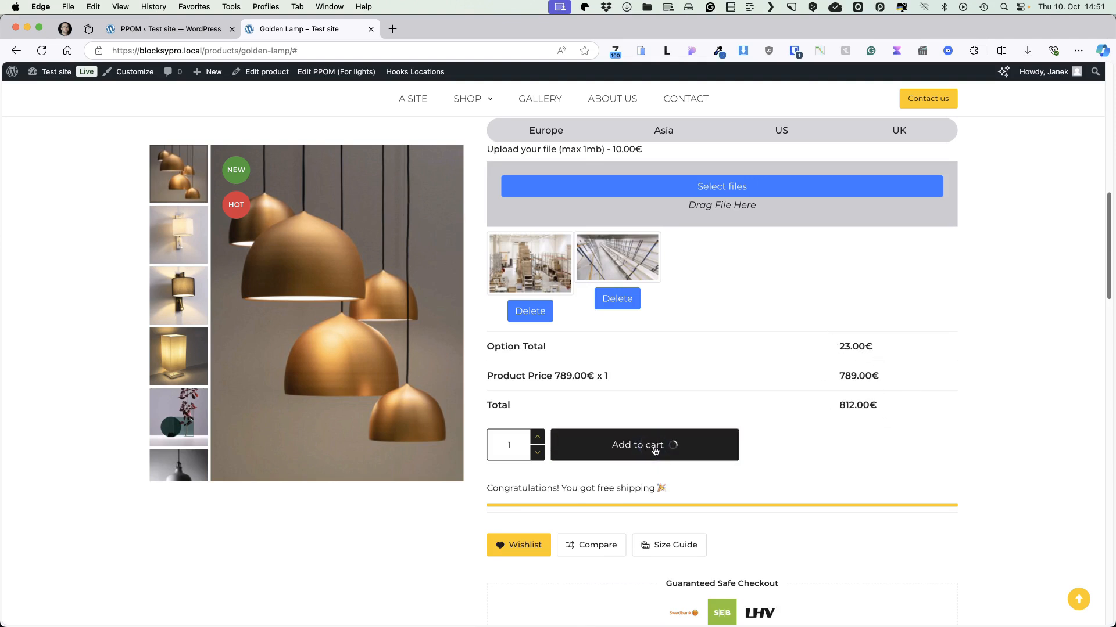
Review the uploaded files in the cart, proceed to checkout and place the order.
scroll(825, 428, down, 3)
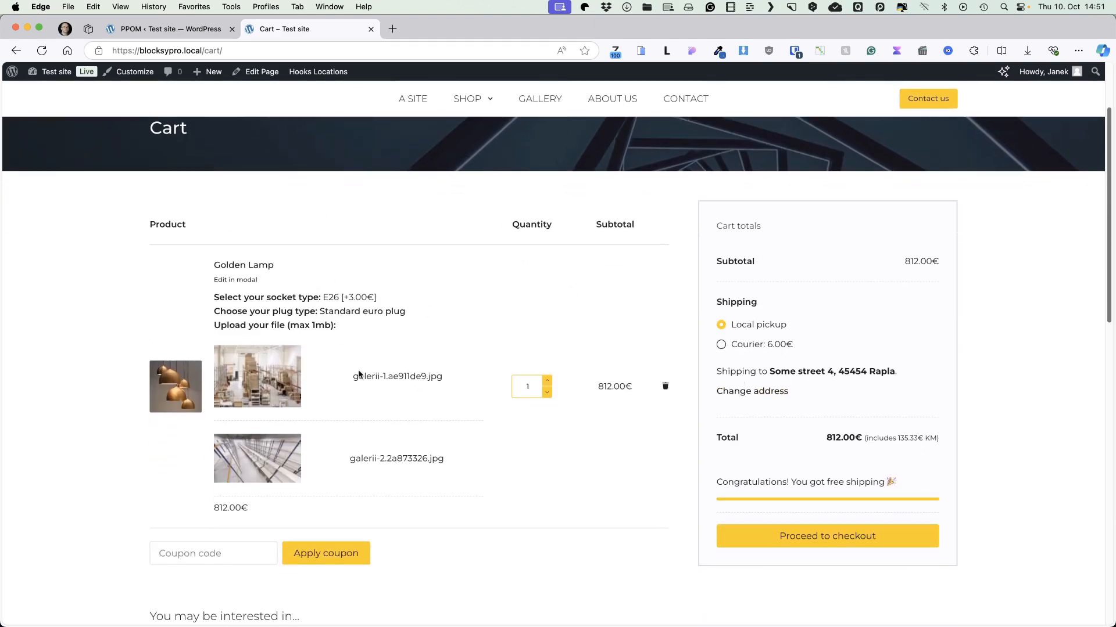
click(859, 532)
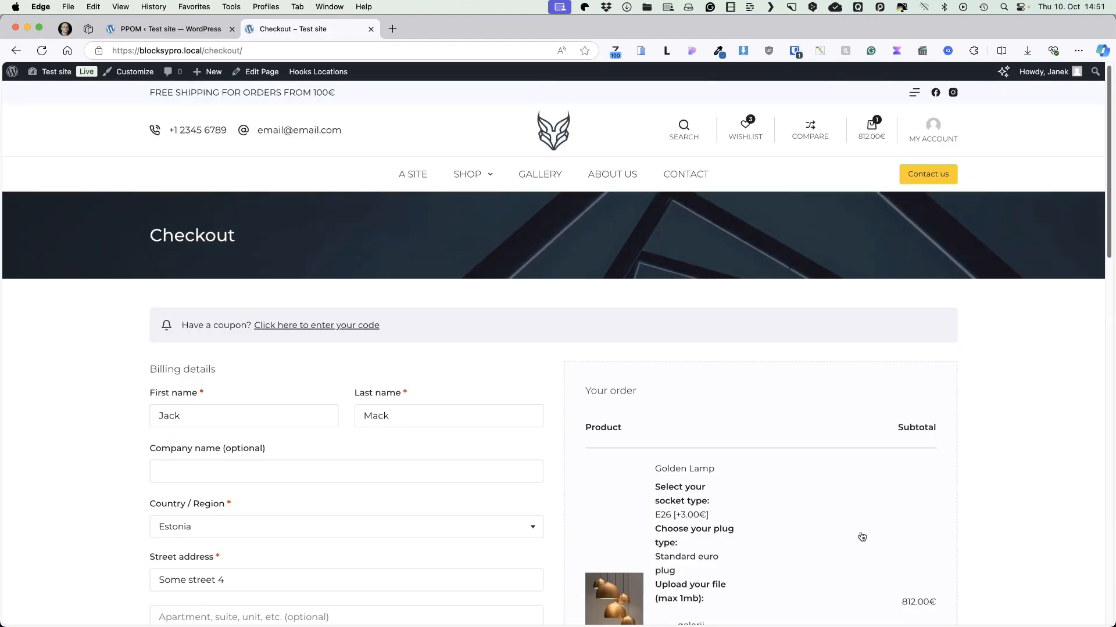
scroll(704, 436, down, 15)
click(753, 202)
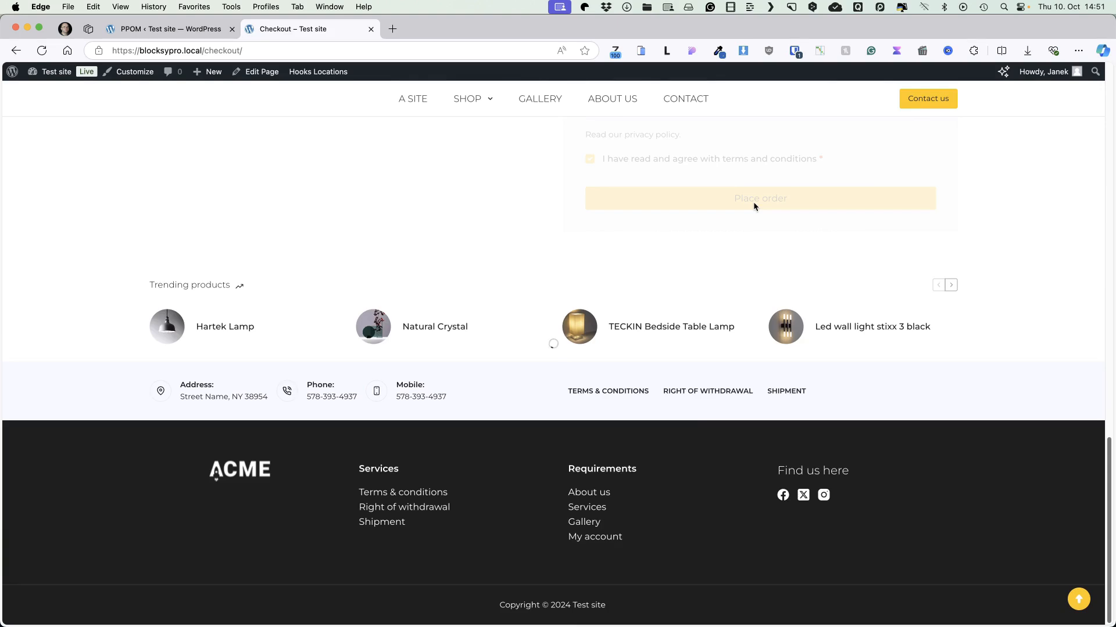
Switch to Mailpit and examine the newest new-customer-order and order-received emails for the chosen options and uploaded files.
scroll(415, 281, down, 2)
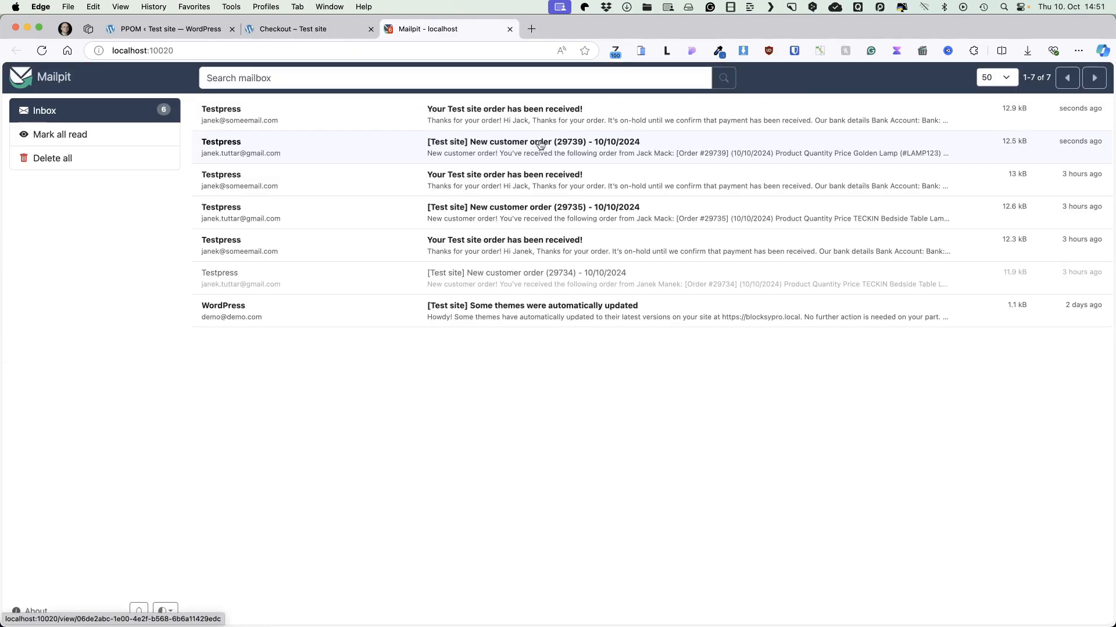
click(500, 145)
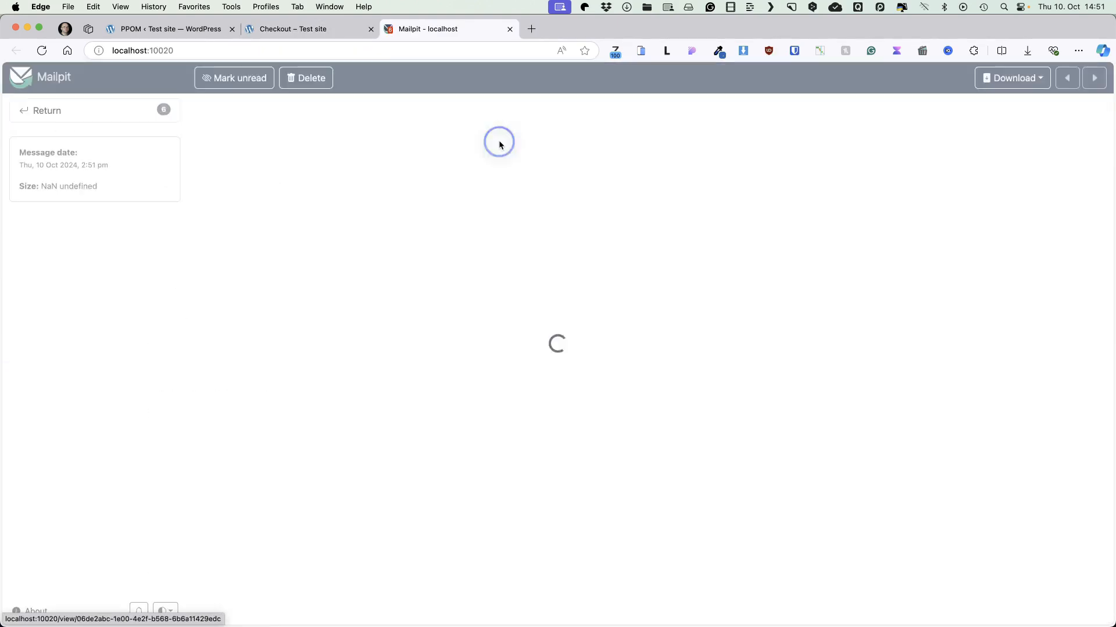
scroll(578, 302, down, 5)
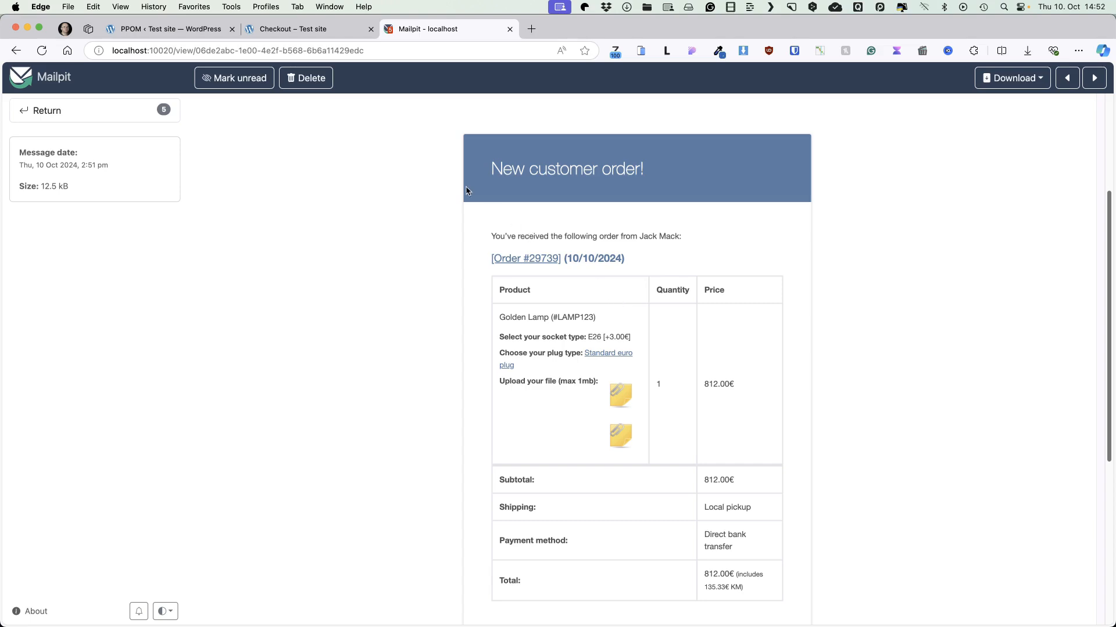
click(110, 112)
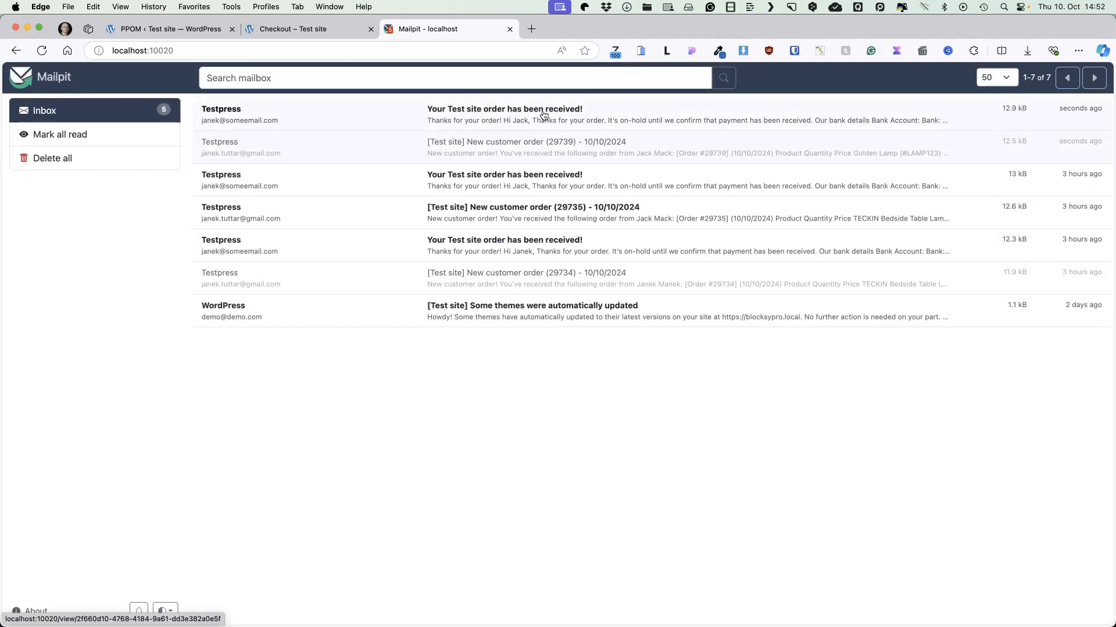
click(542, 116)
scroll(674, 271, down, 5)
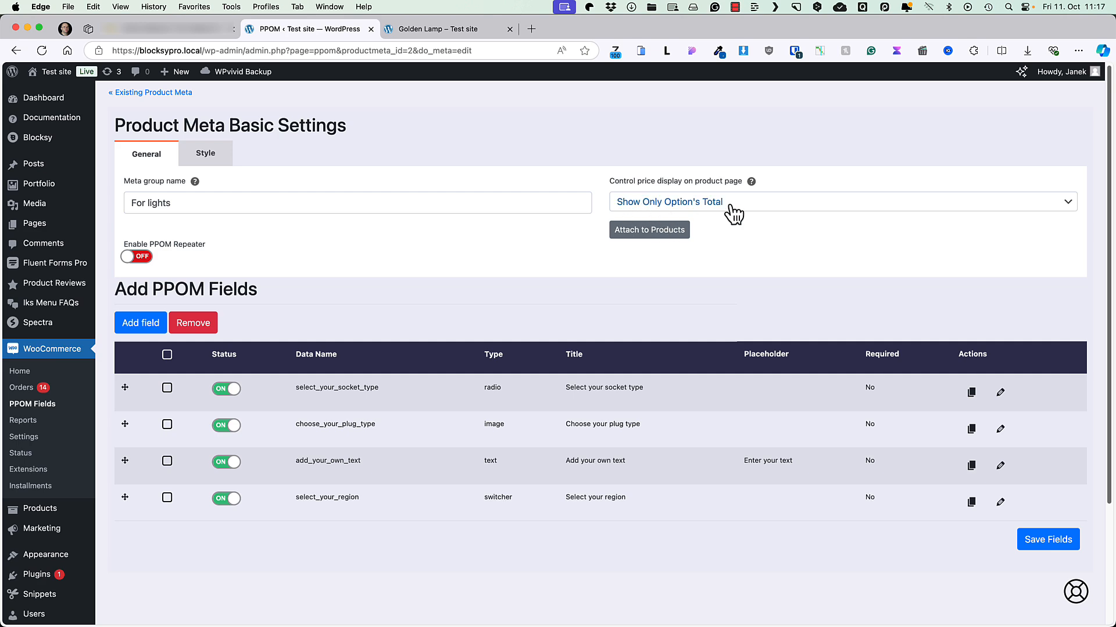
Select the E26 socket and the euro plug on the Golden Lamp page and examine the price table.
click(448, 28)
scroll(650, 281, down, 5)
click(493, 259)
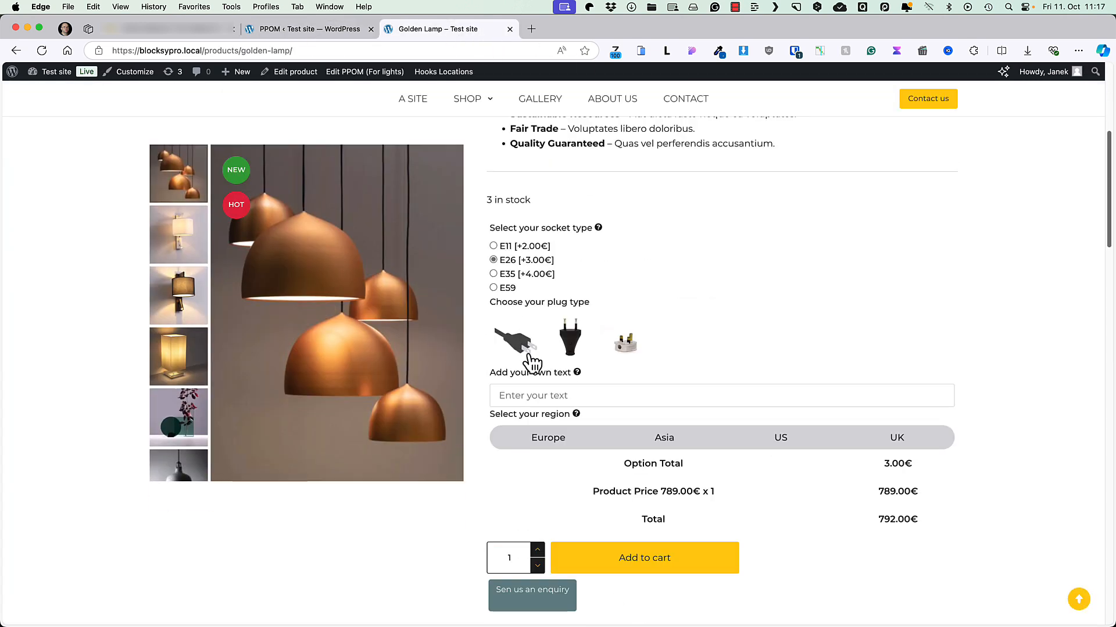
click(570, 340)
scroll(673, 396, down, 4)
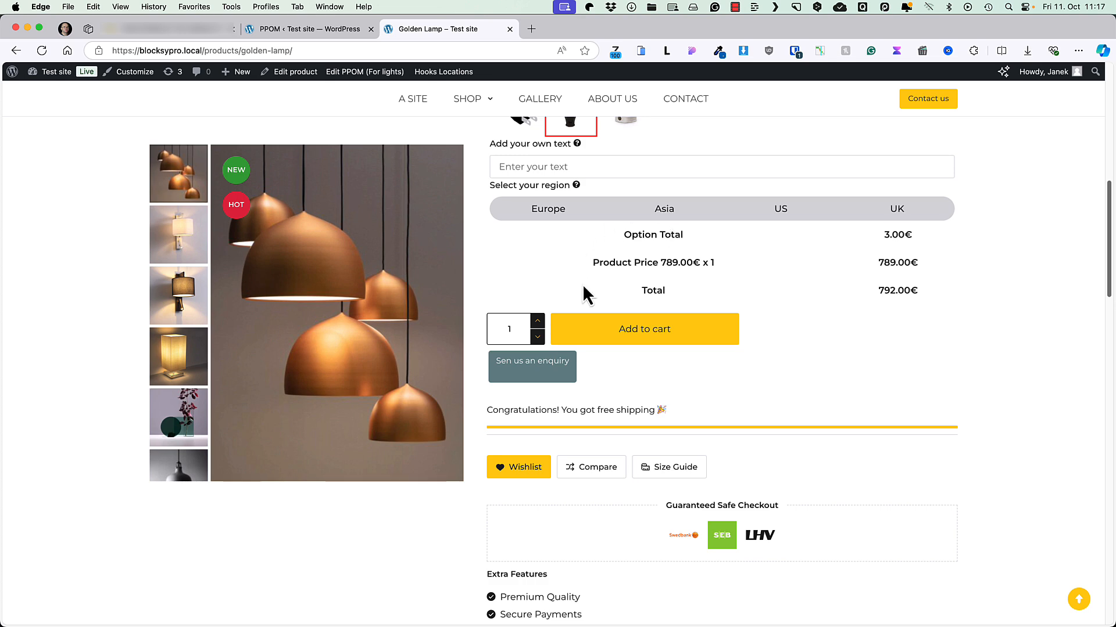
Set the group's price display to Do Not Show Price Table, save the fields and return to the product page.
click(295, 26)
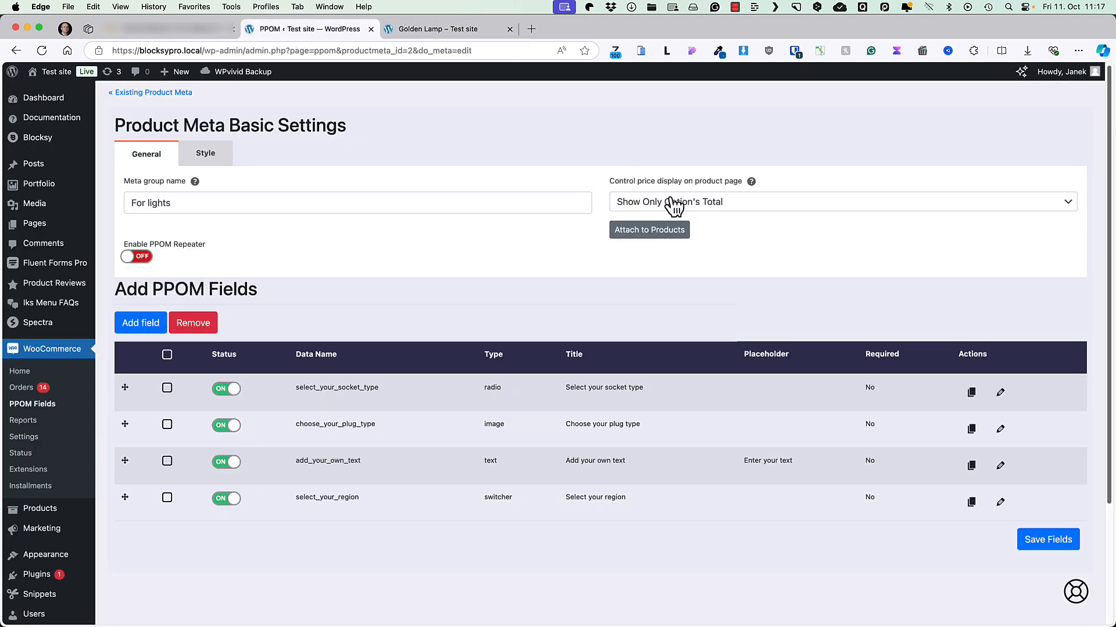
click(649, 201)
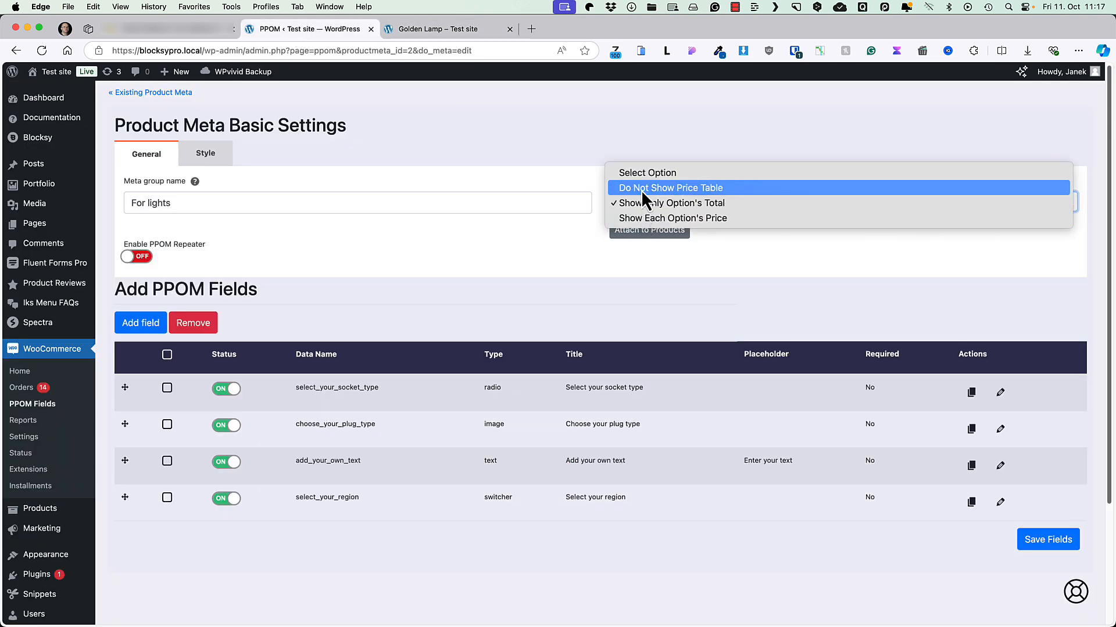
click(640, 190)
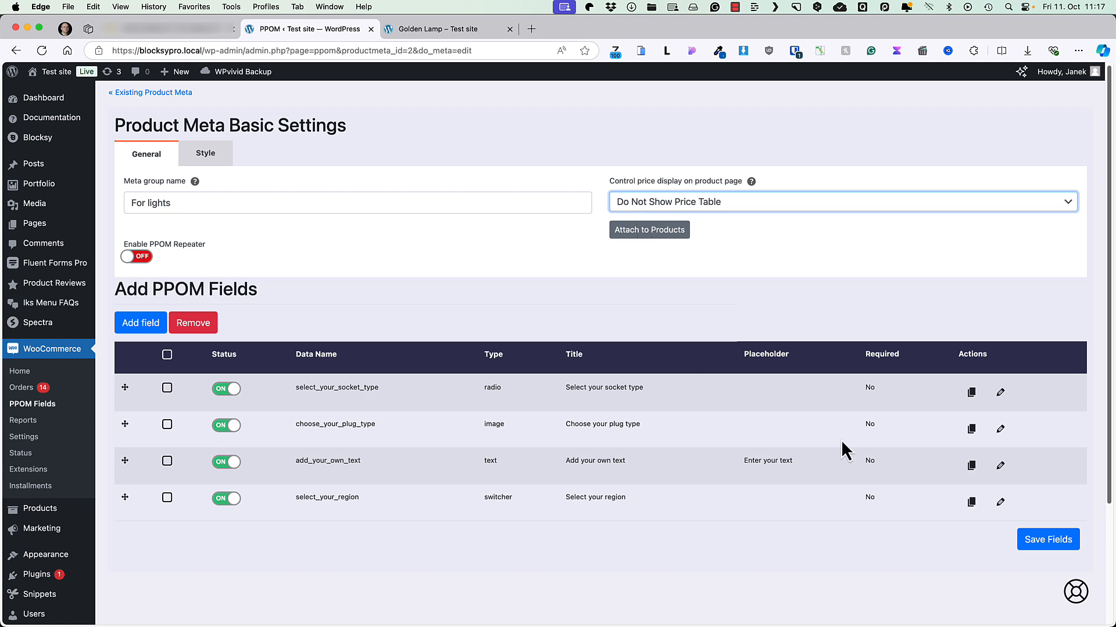
click(1041, 543)
click(408, 26)
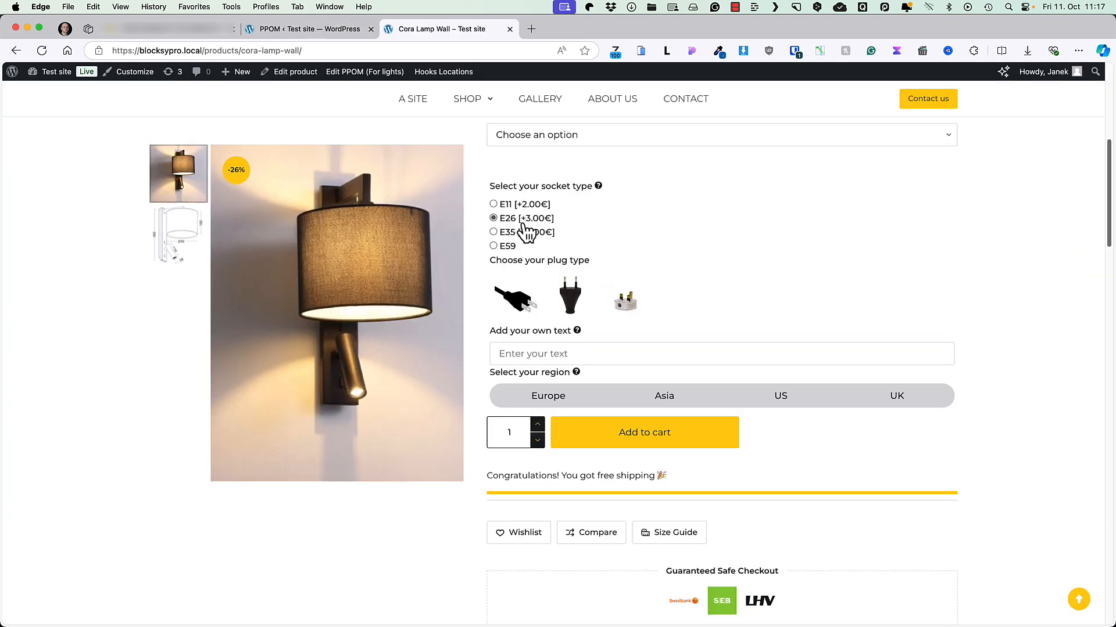
Select the euro plug for the Cora Lamp Wall and check the area below the options for a price table.
click(572, 295)
scroll(639, 348, down, 1)
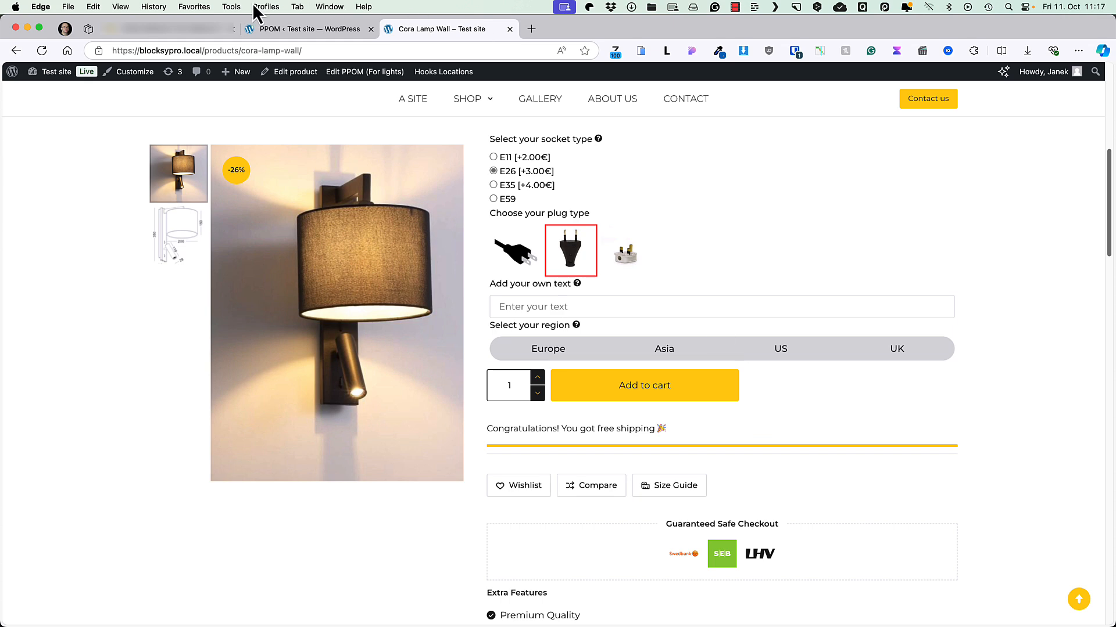
Set the For lights group's price display on the product page to Show Each Option's Price and save the fields.
click(286, 30)
click(688, 201)
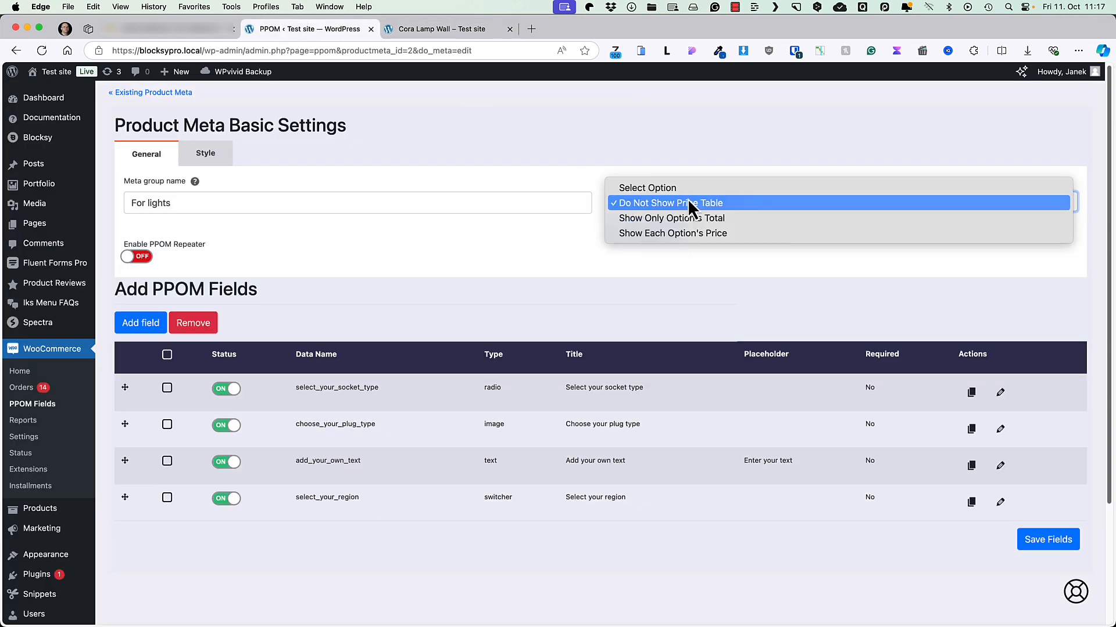
click(654, 236)
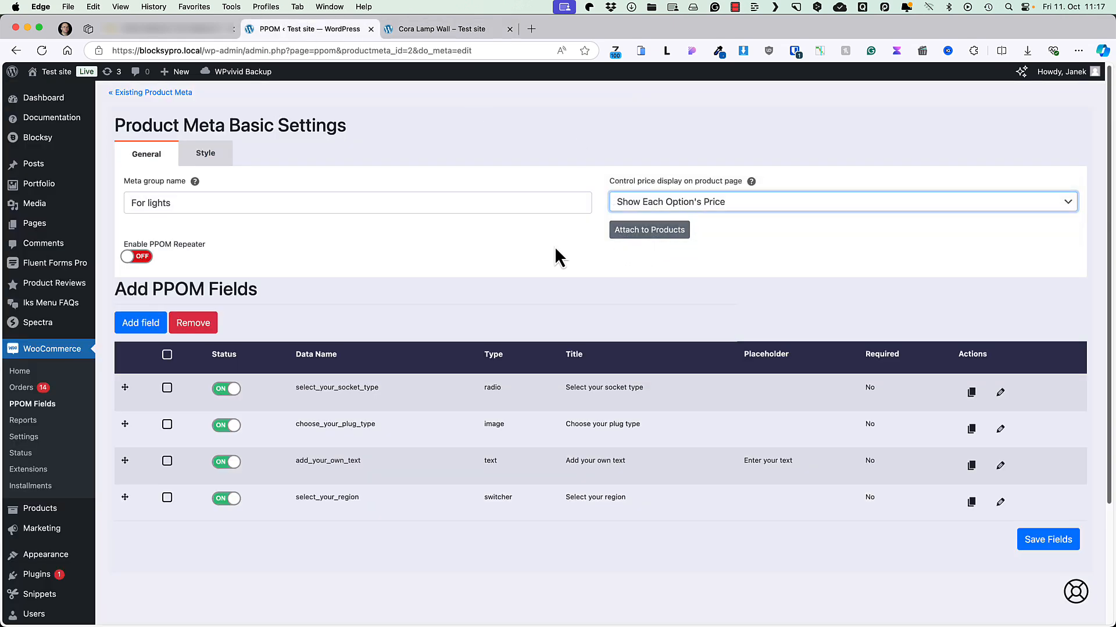
click(1055, 541)
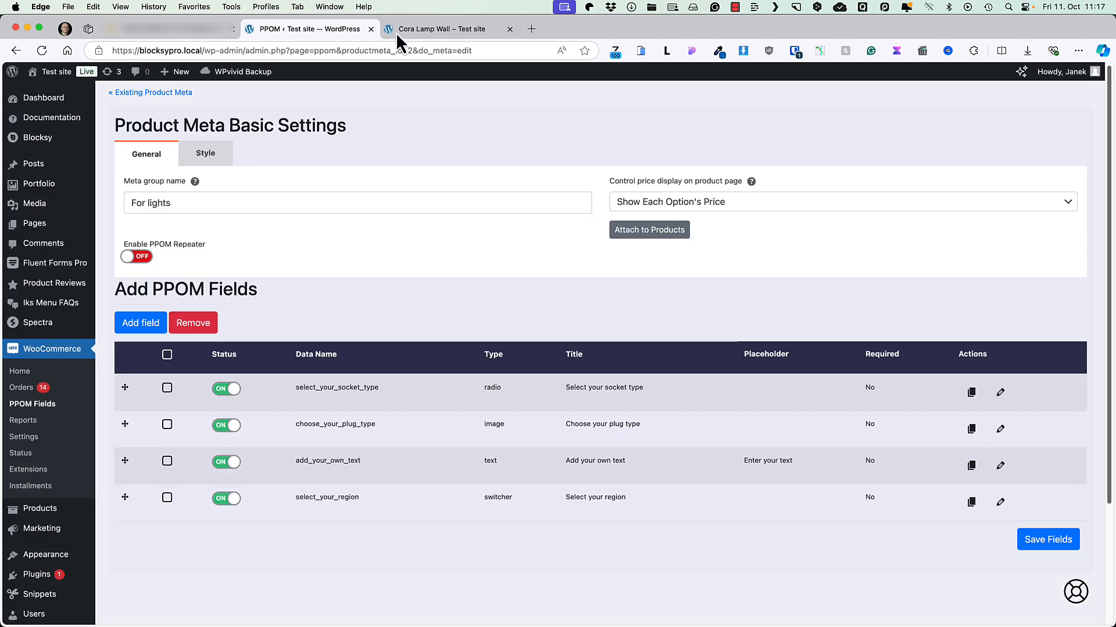
Reload the Cora Lamp Wall page, select the E11 socket and euro plug, enter 232323 as custom text and examine the price table.
click(401, 29)
click(42, 51)
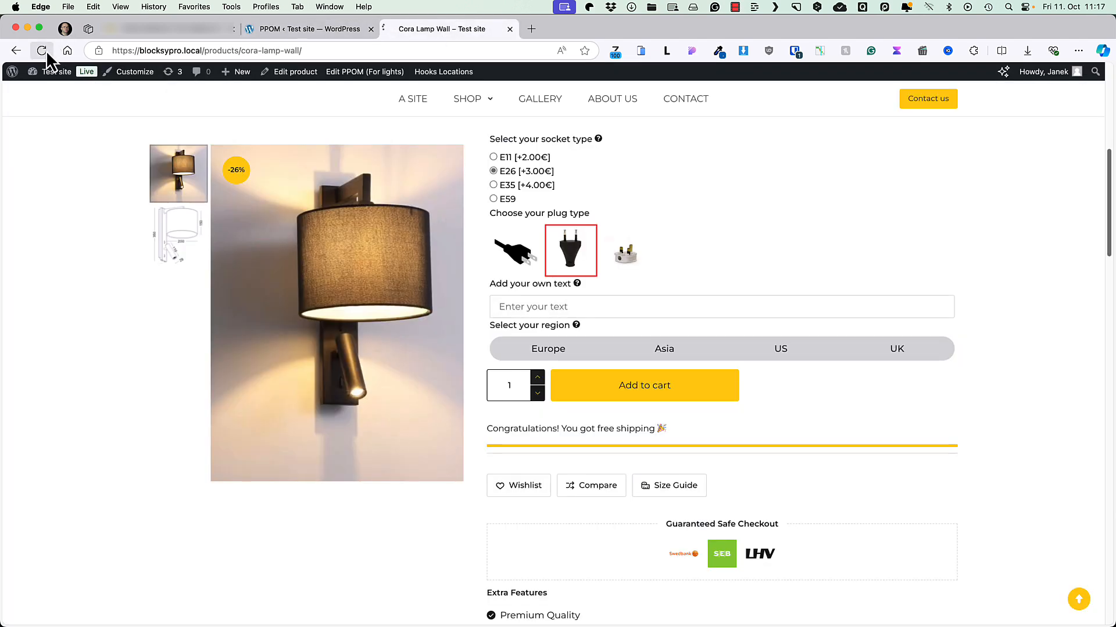
click(526, 159)
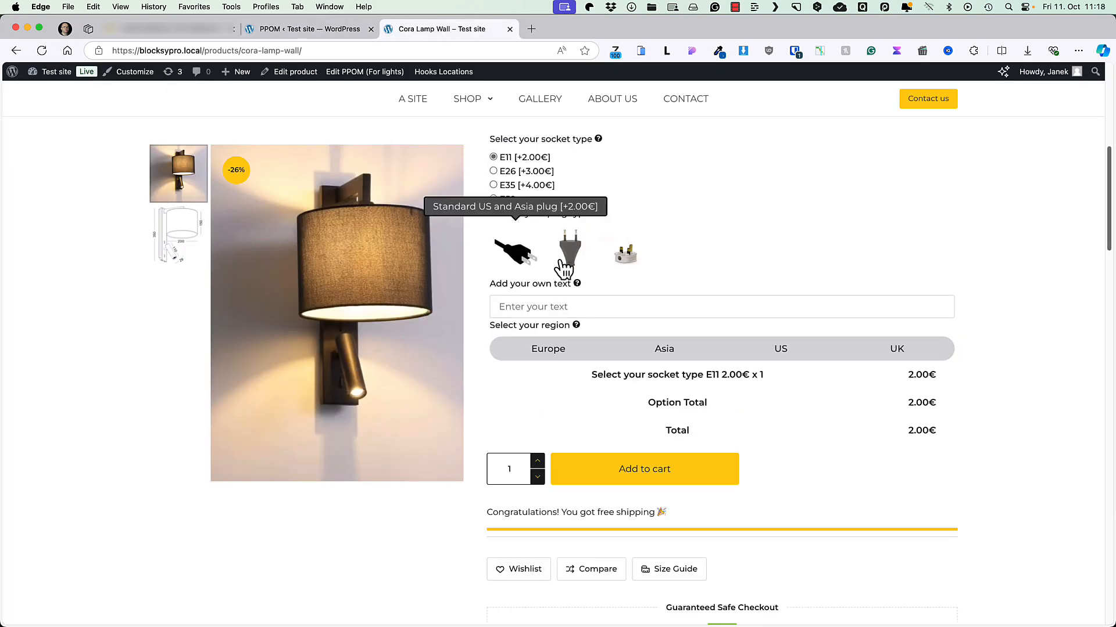
click(571, 250)
click(543, 306)
text(232323)
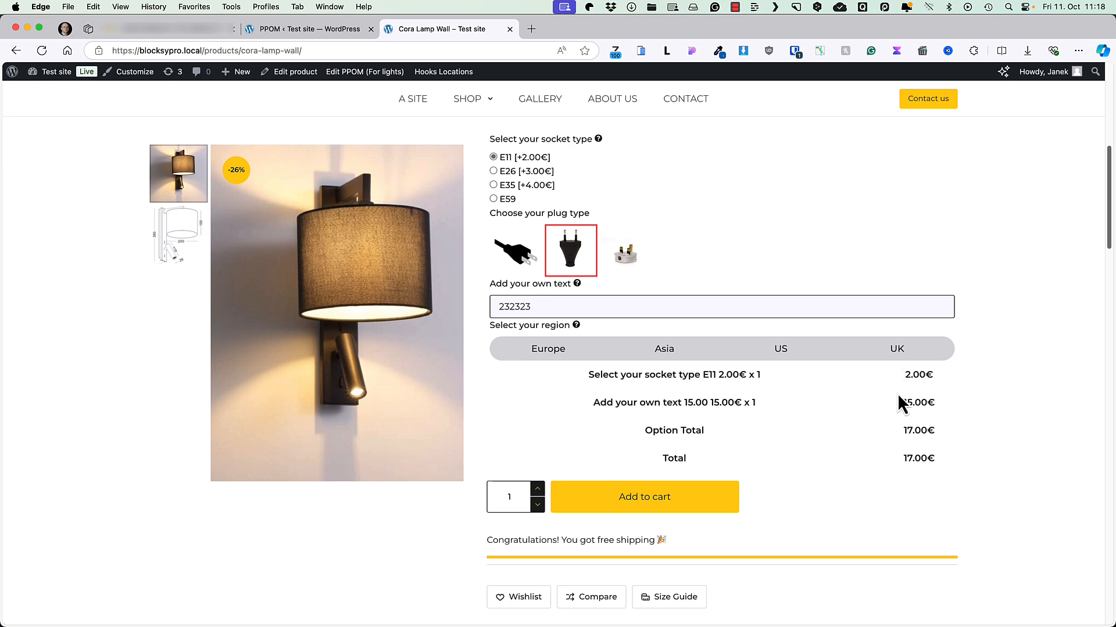
Set the For lights group's price display on the product page to Show Only Option's Total and save the fields.
click(263, 32)
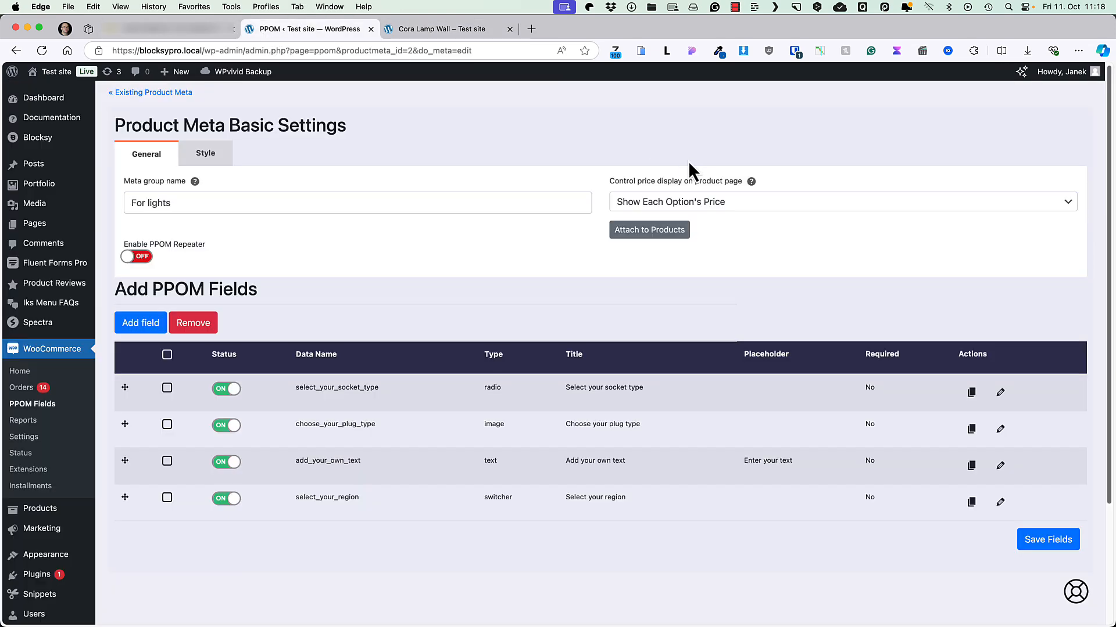
click(647, 204)
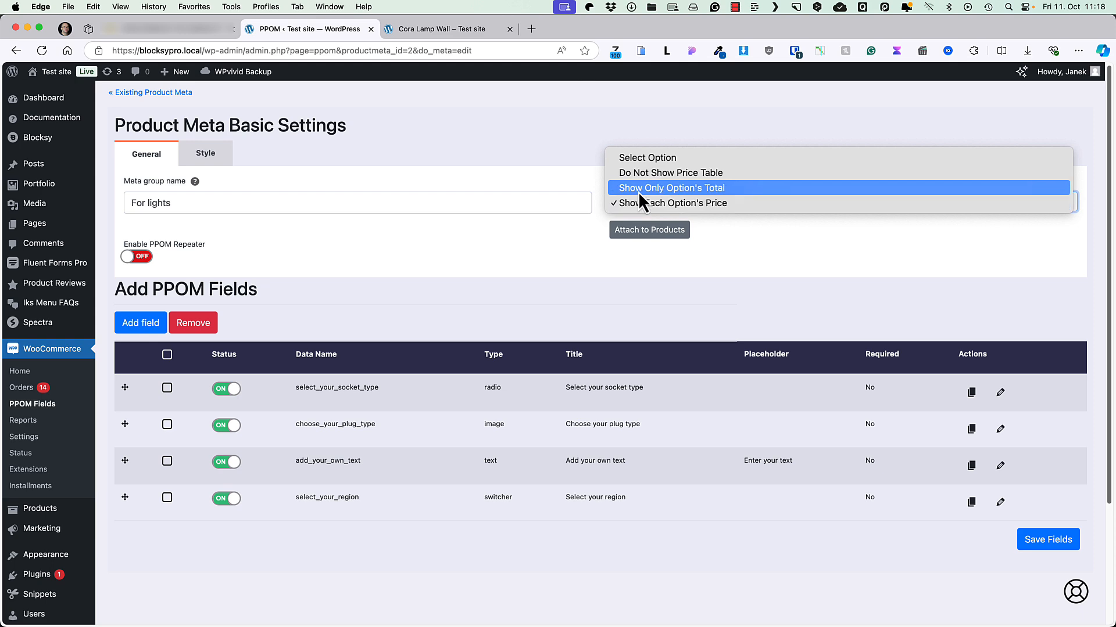
click(639, 189)
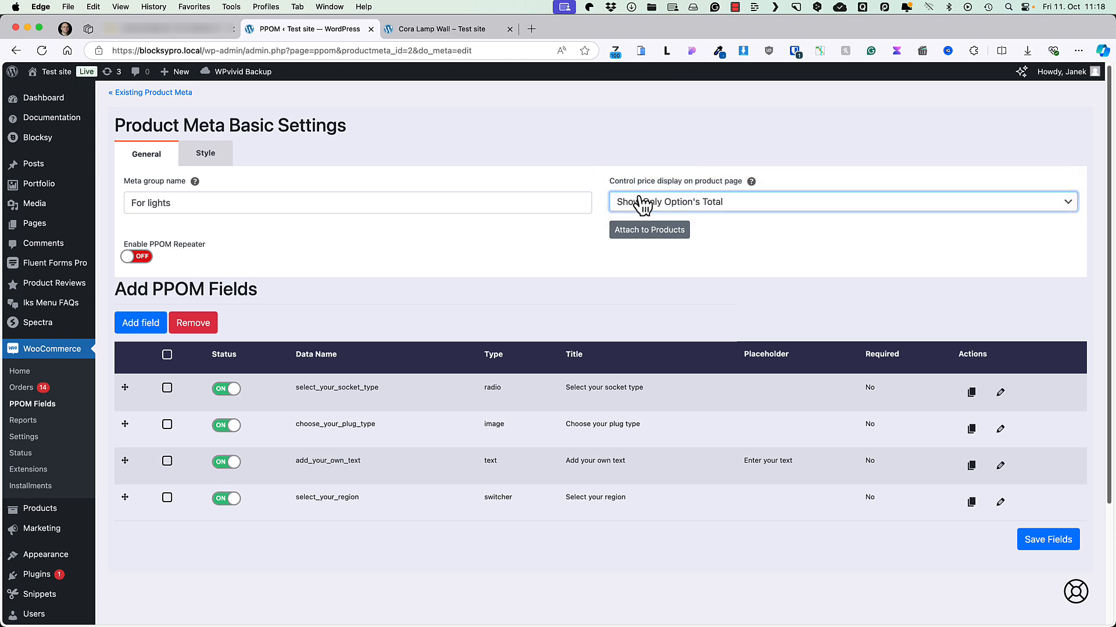
click(1041, 542)
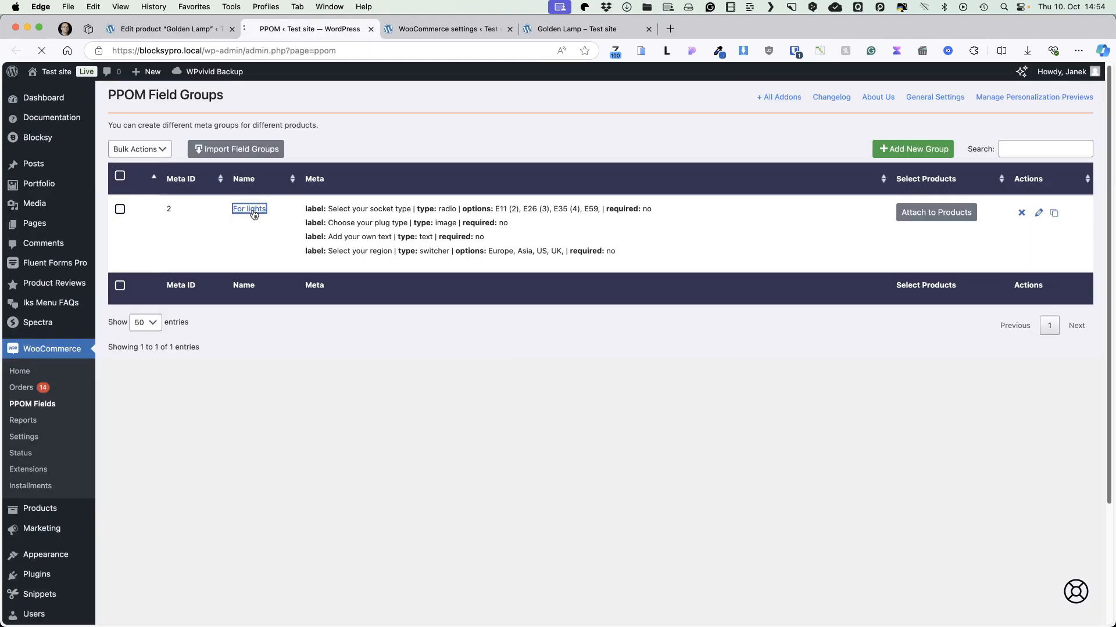
Edit the socket type field of the For lights group, setting its visibility to By Role with the user role silver.
click(253, 210)
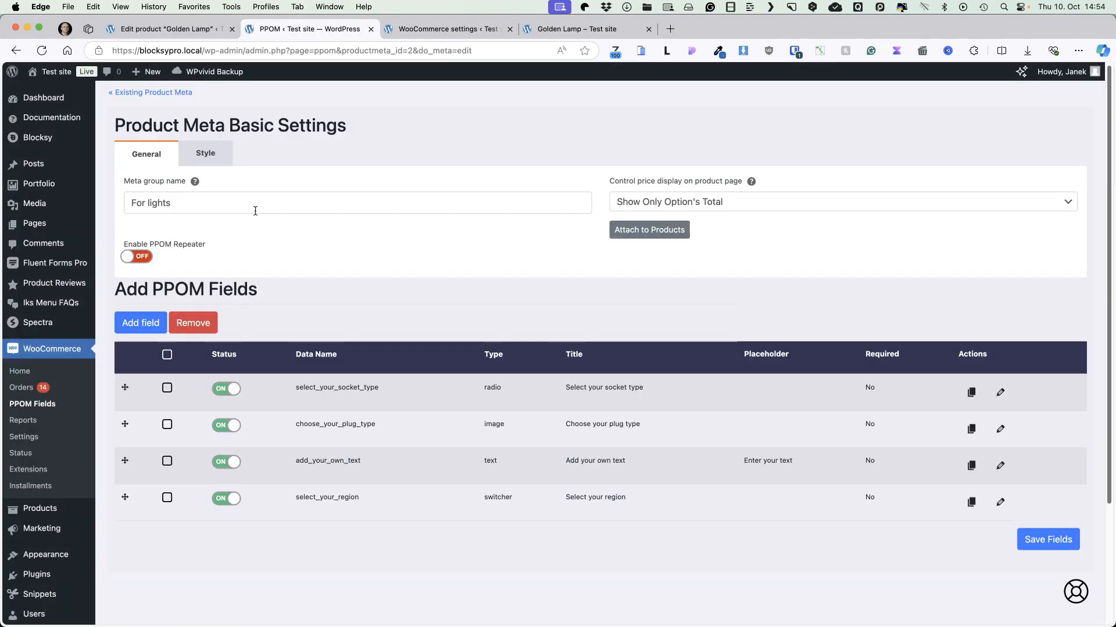
click(1000, 392)
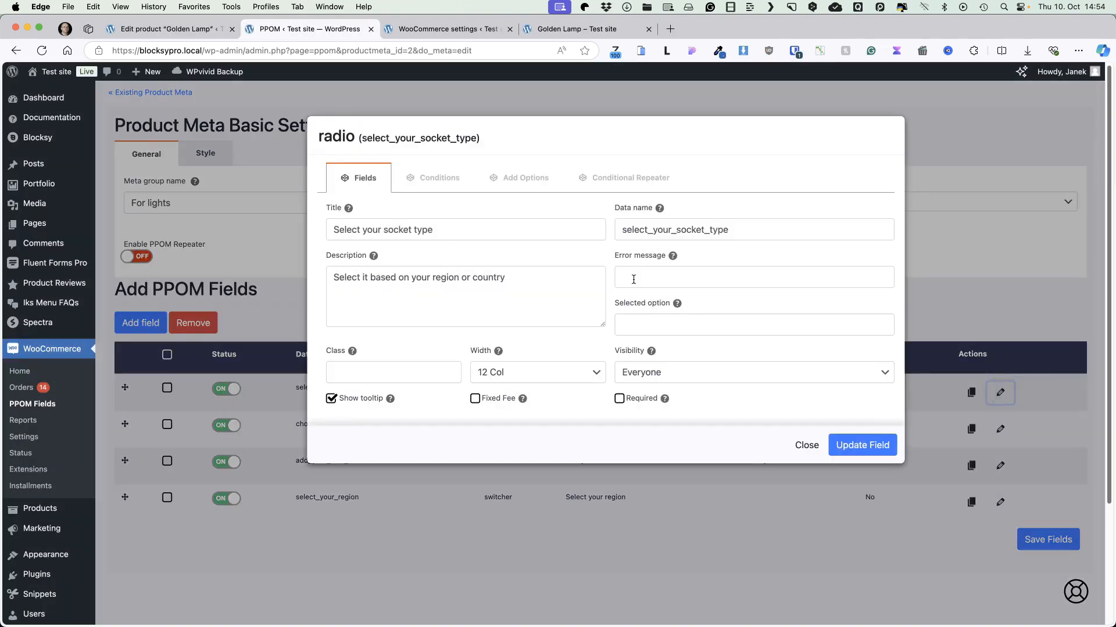
click(694, 377)
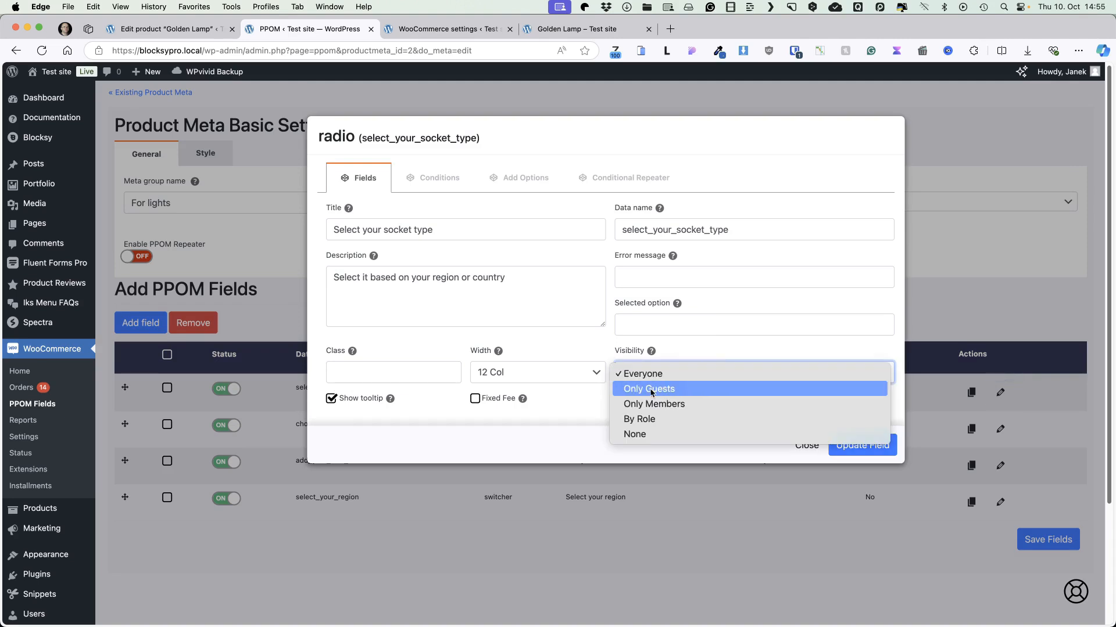
click(641, 419)
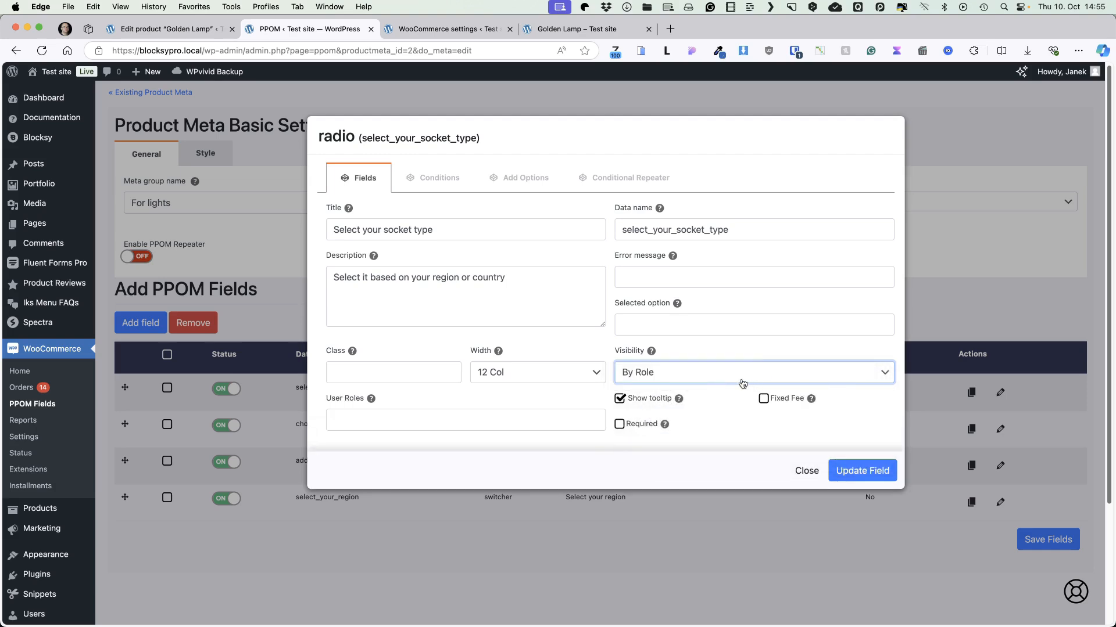
click(371, 420)
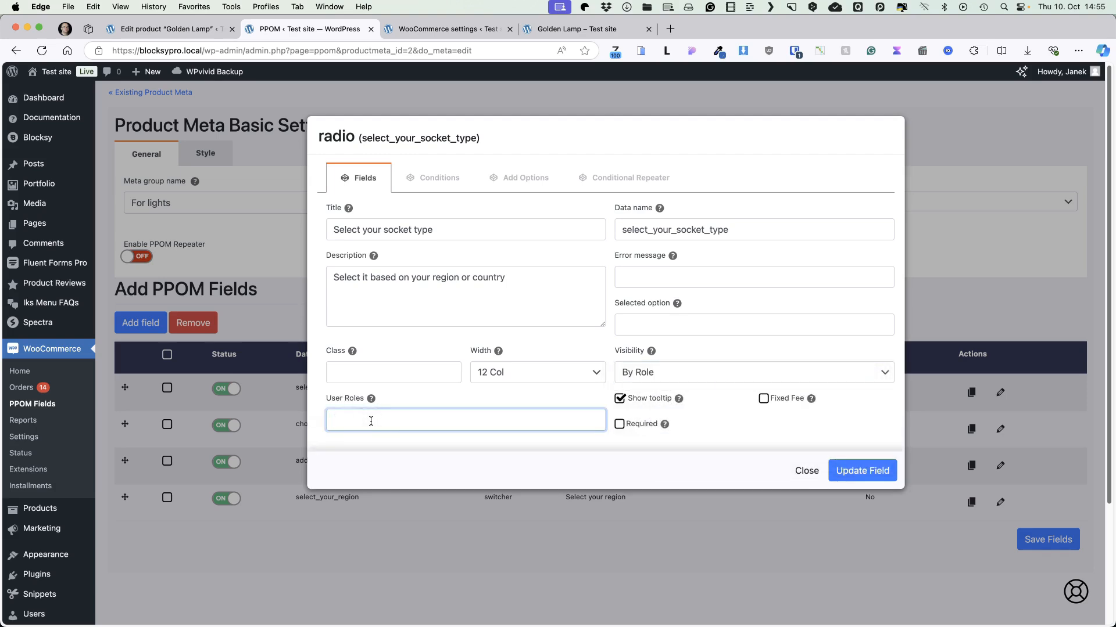
text(silver)
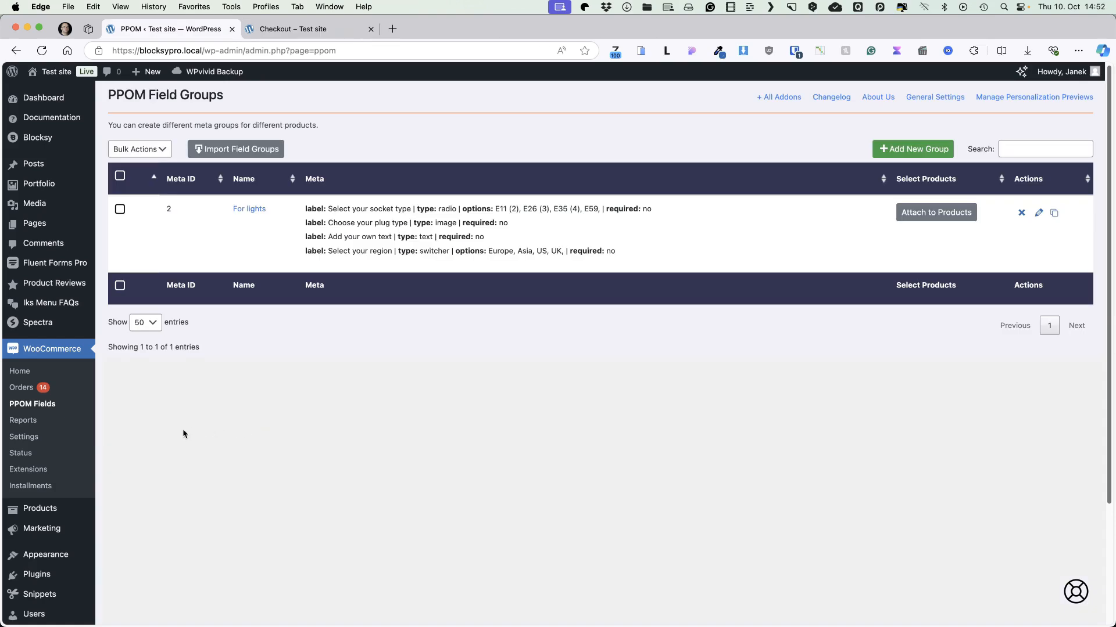
Open the Golden Lamp product for editing and show its PPOM Fields options in the product data.
mouse_move(49, 517)
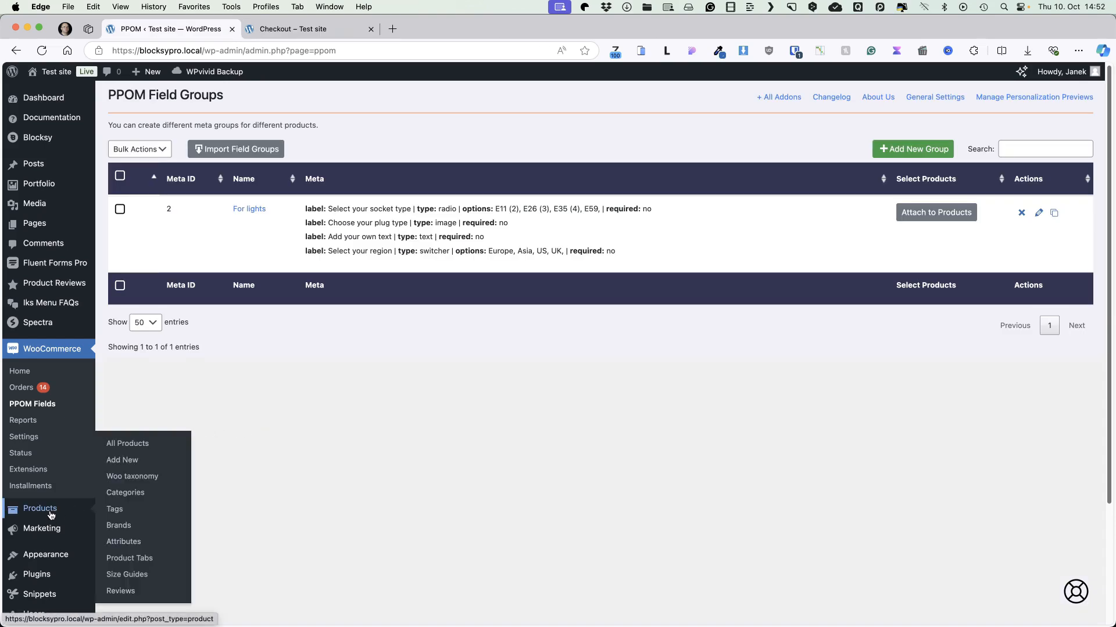
click(126, 445)
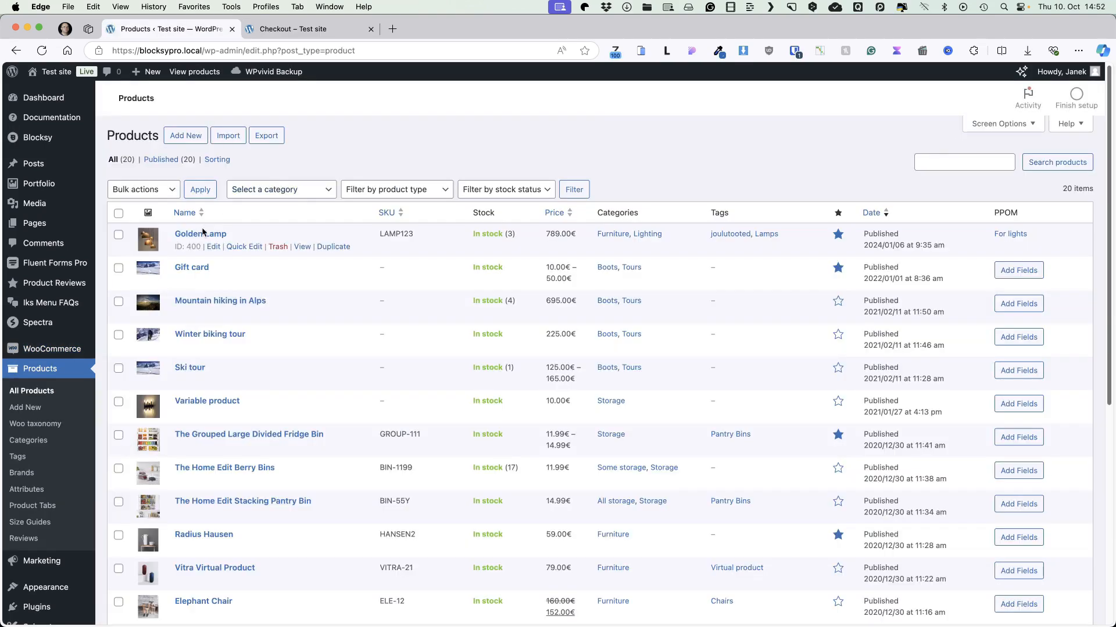
click(189, 159)
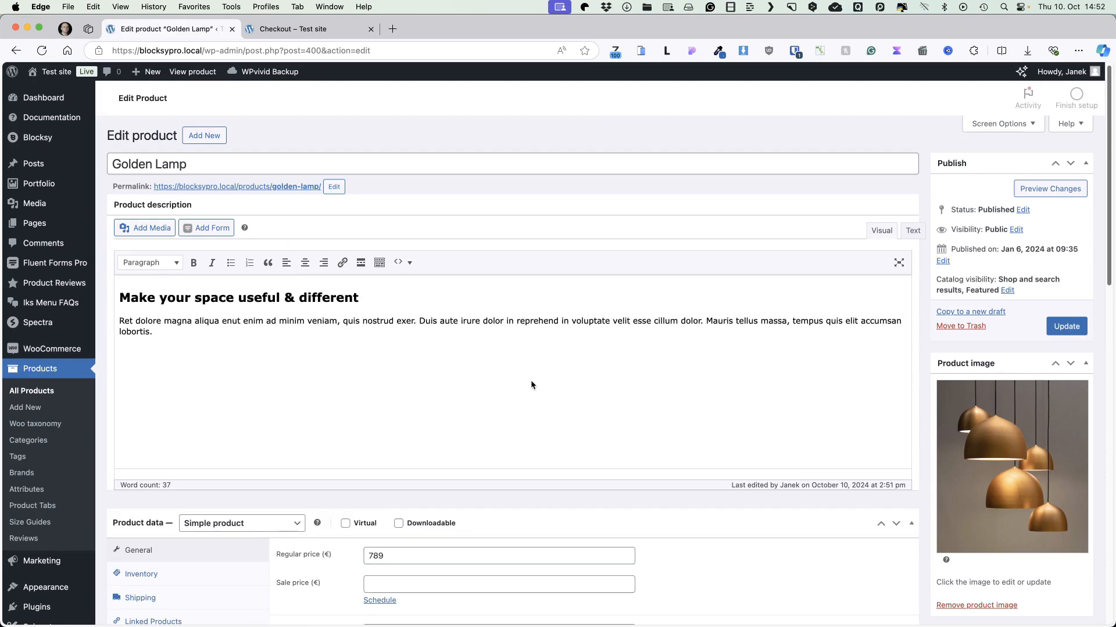
scroll(531, 385, down, 5)
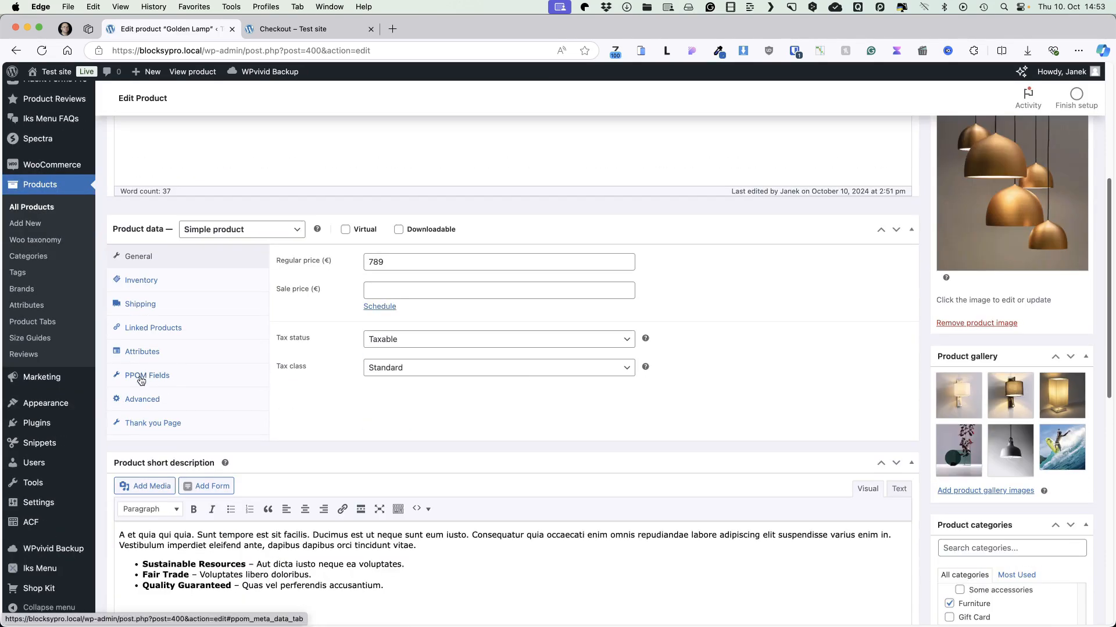
click(141, 378)
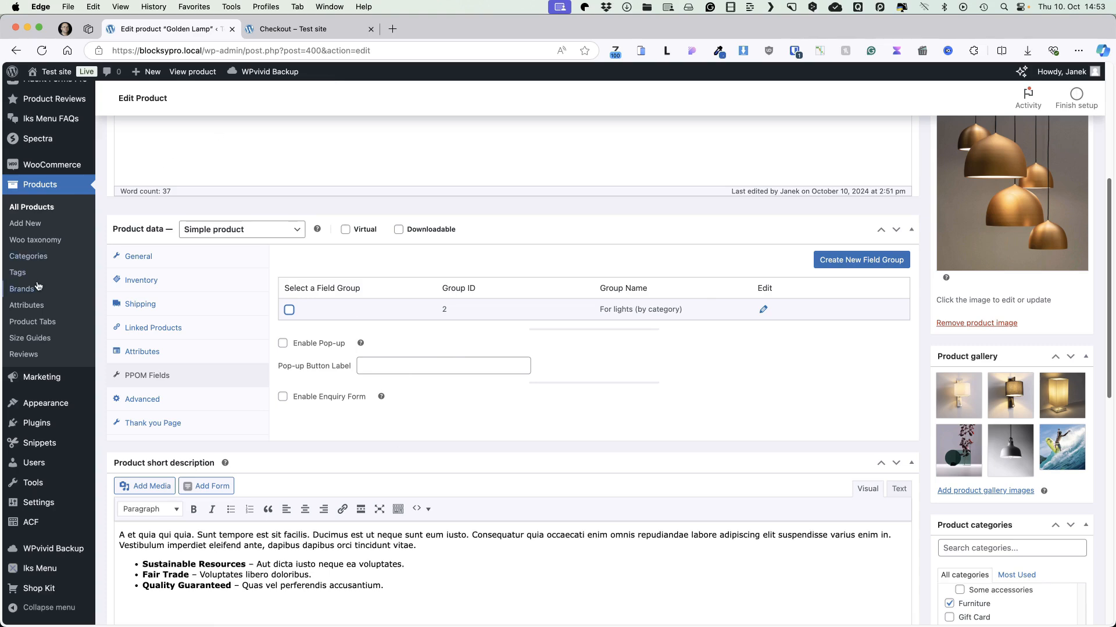
Open the WooCommerce settings in a new tab and turn on Disable Bootstrap in the general PPOM settings.
mouse_move(52, 164)
super+click(128, 236)
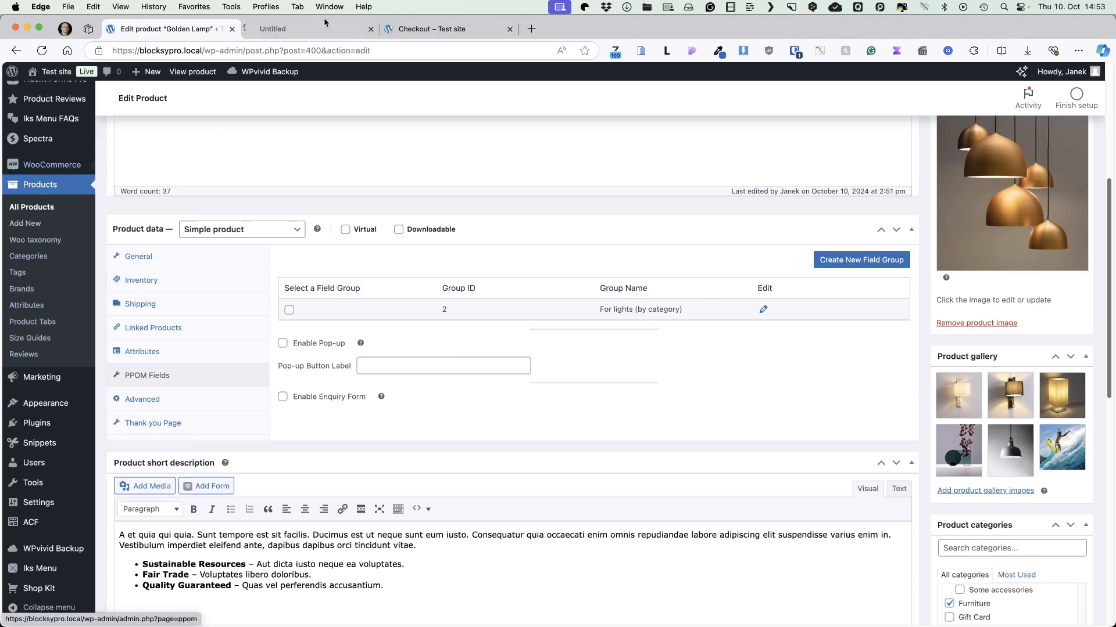
click(696, 150)
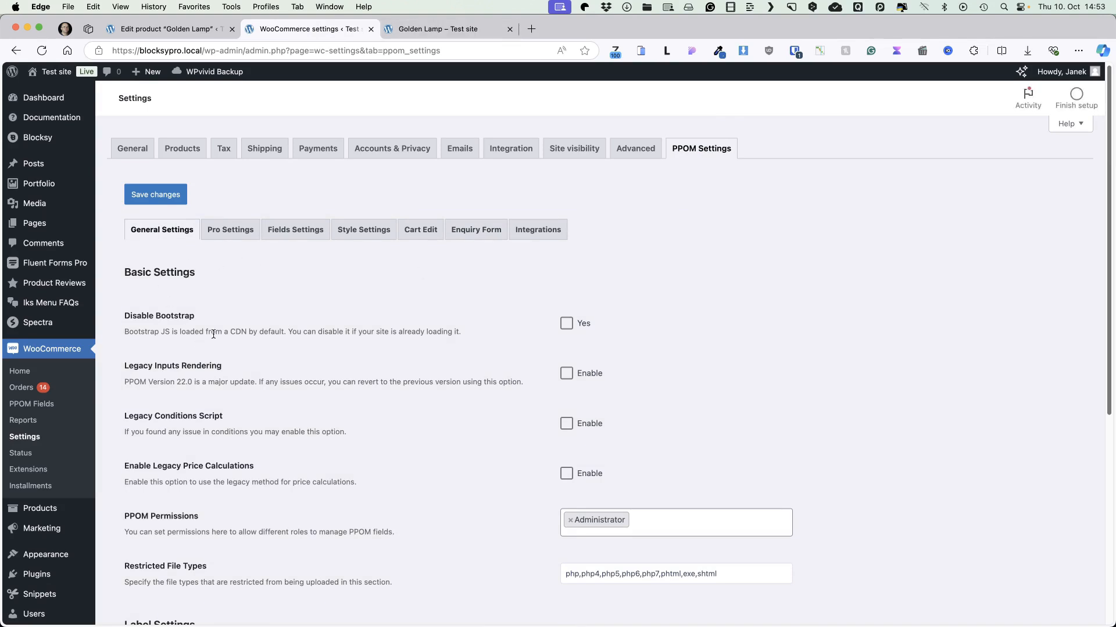
scroll(247, 322, down, 2)
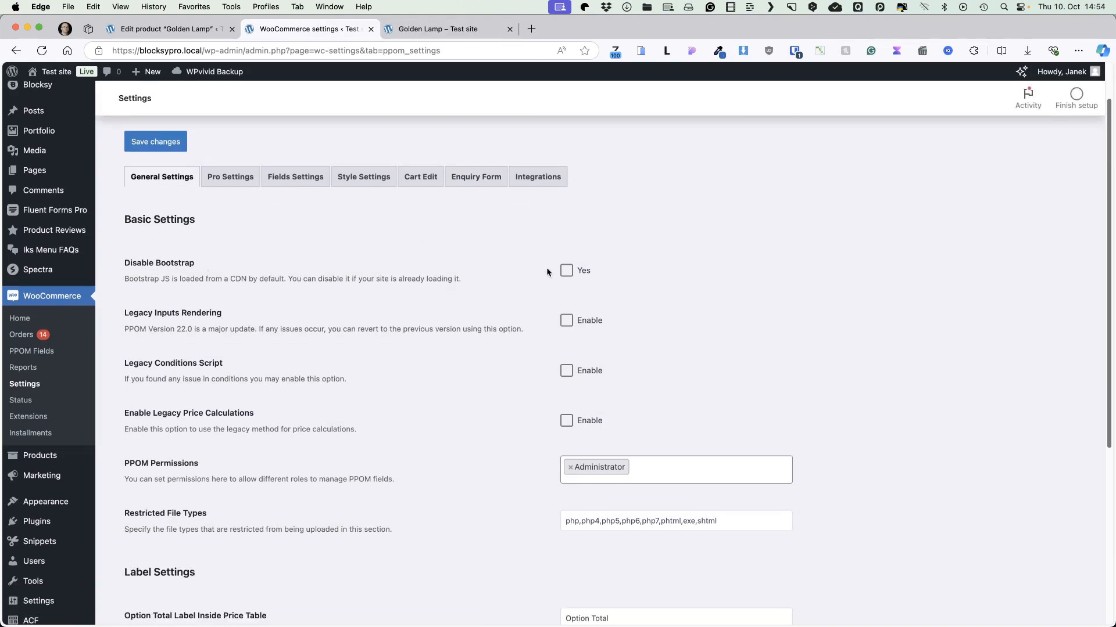
click(566, 271)
Examine the remaining general PPOM settings, including the legacy options, permission roles, restricted file types and price table labels.
scroll(562, 347, up, 2)
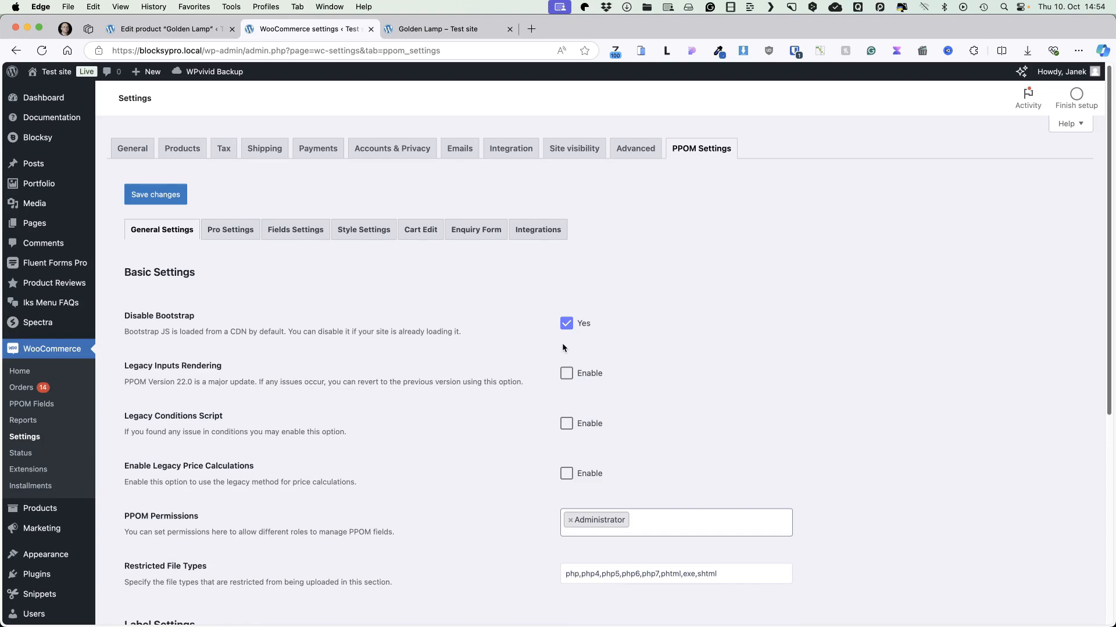
scroll(568, 350, down, 3)
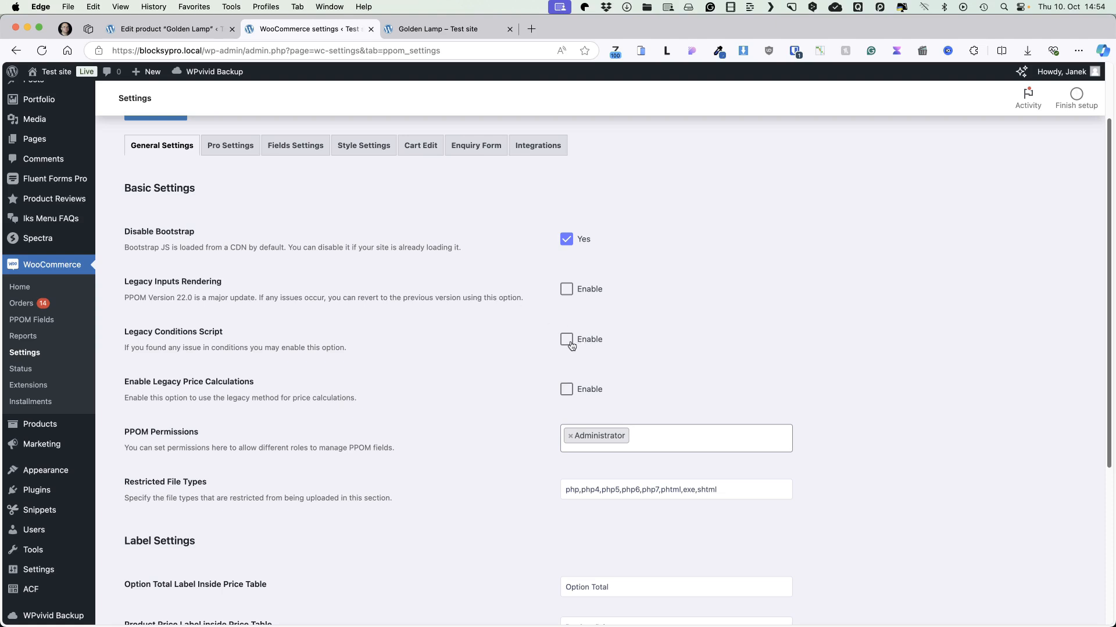
scroll(569, 343, down, 2)
scroll(571, 346, down, 3)
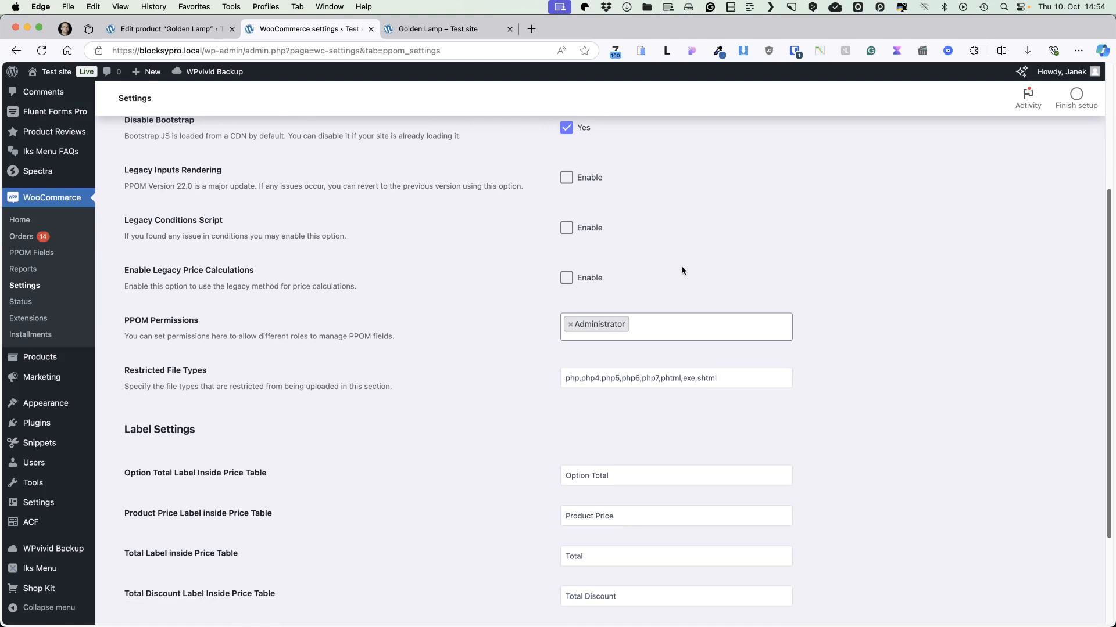
scroll(681, 266, down, 5)
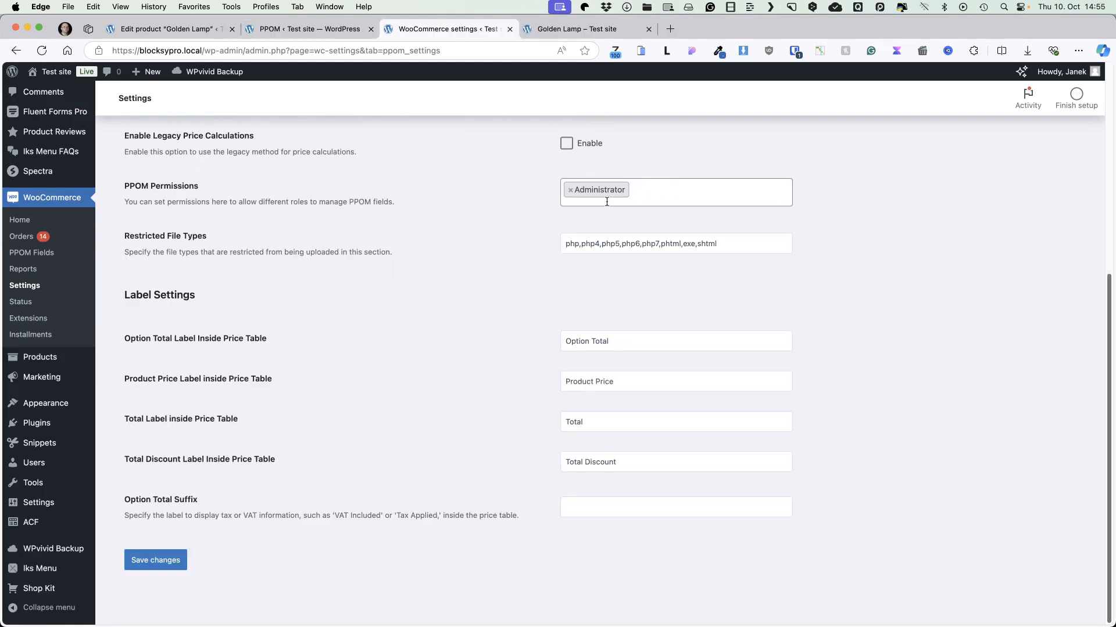
click(677, 188)
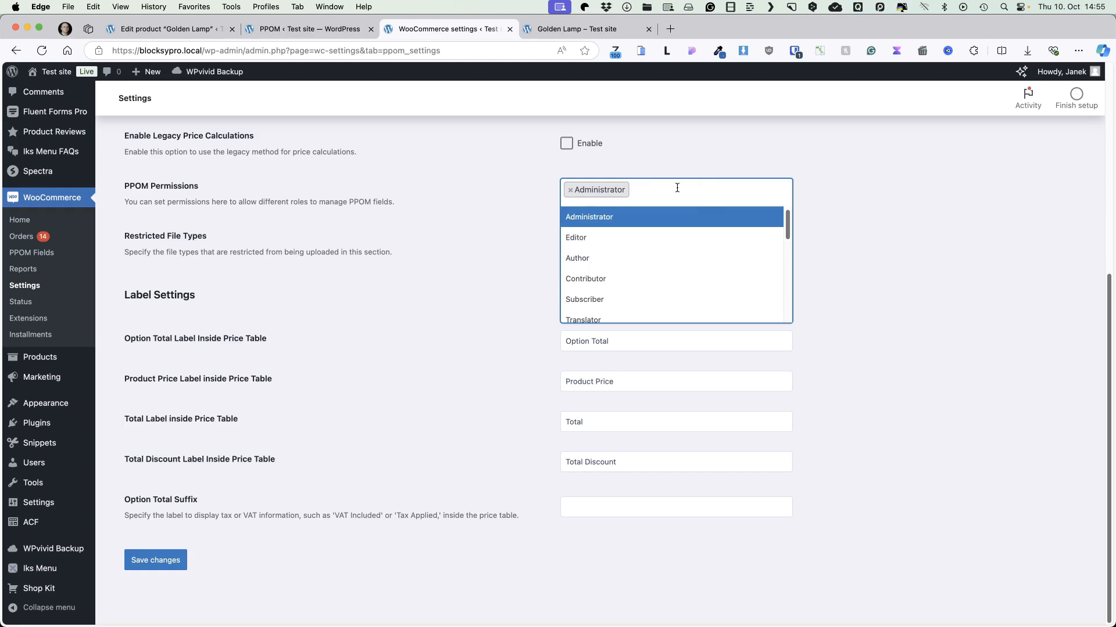
click(949, 179)
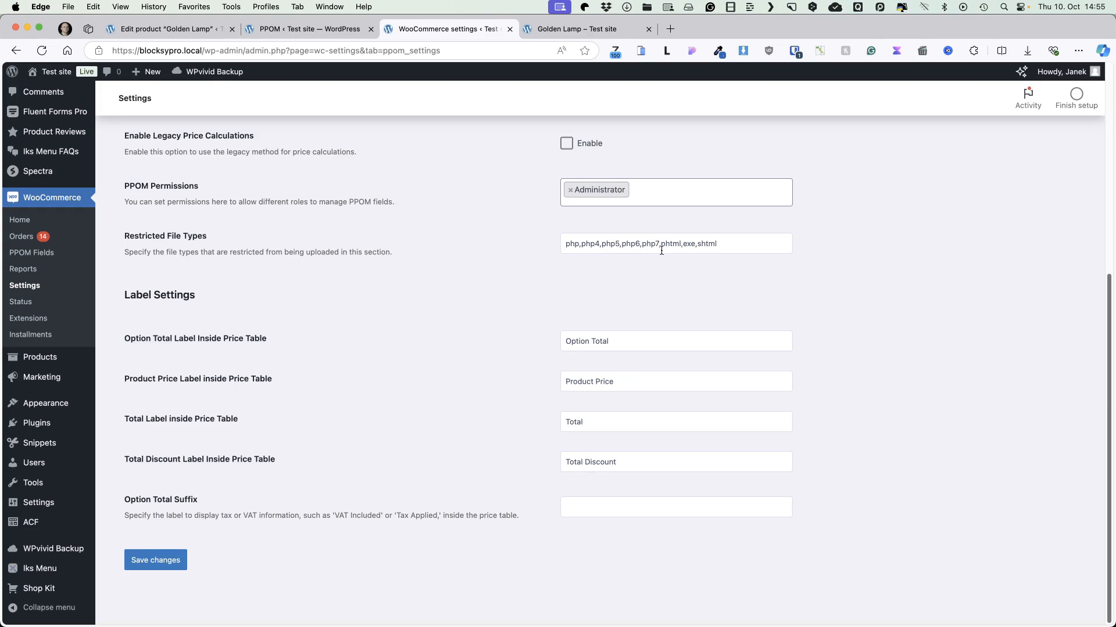
drag(731, 244, 475, 281)
click(457, 301)
Save the general PPOM settings and turn off Hide Images in Cart in the Pro Settings.
click(155, 560)
click(235, 231)
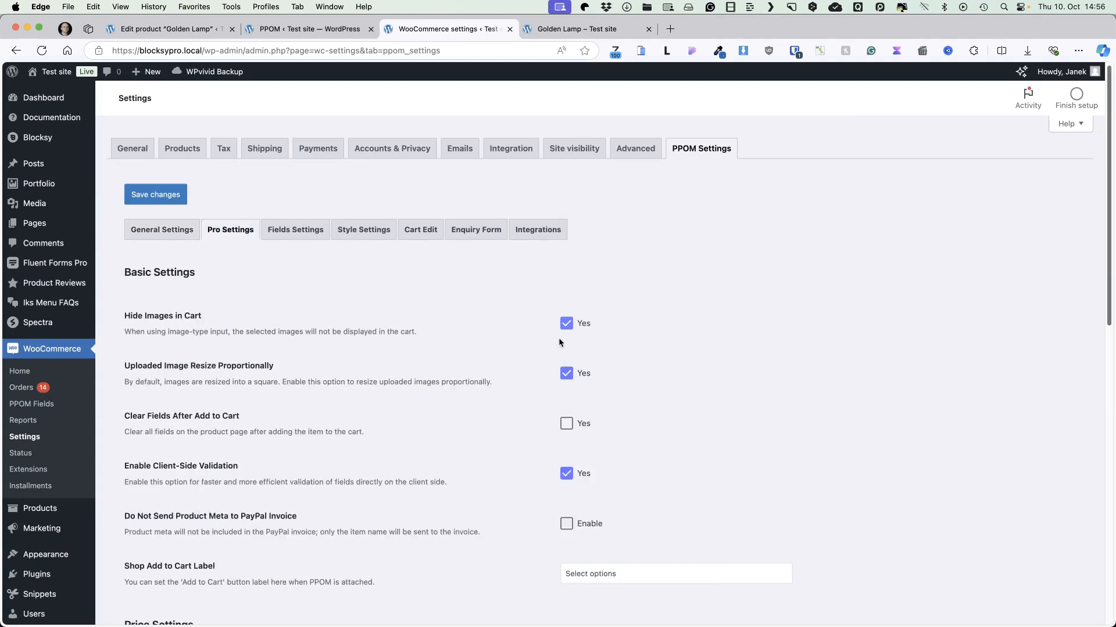
click(566, 323)
Examine the basic and price Pro Settings and the cart button labels of the related products on the Golden Lamp page.
scroll(575, 380, down, 5)
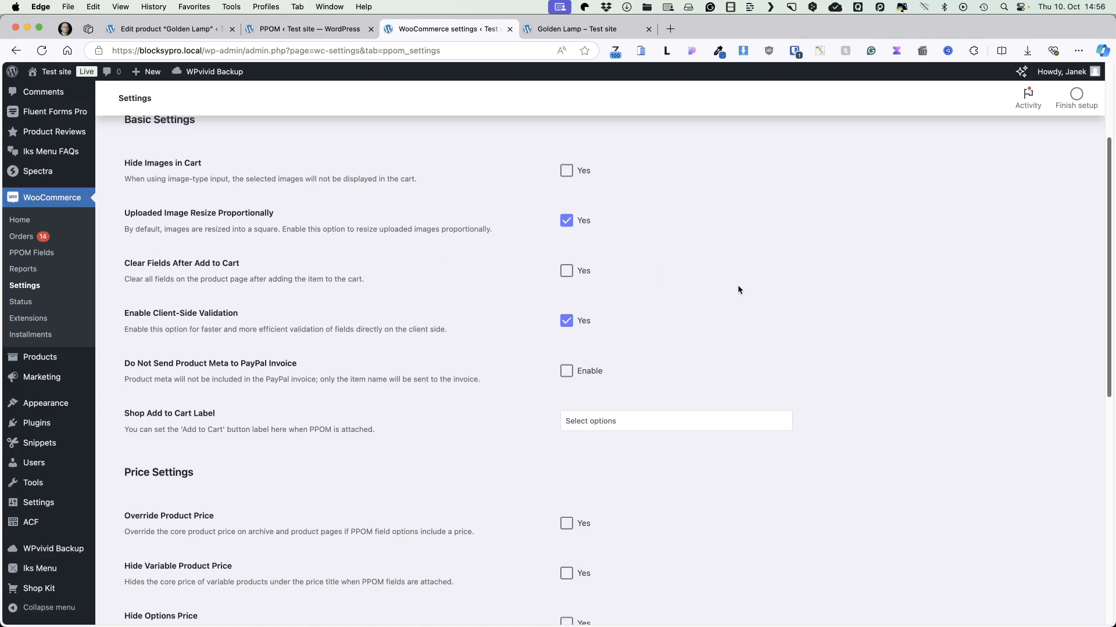
scroll(737, 289, down, 2)
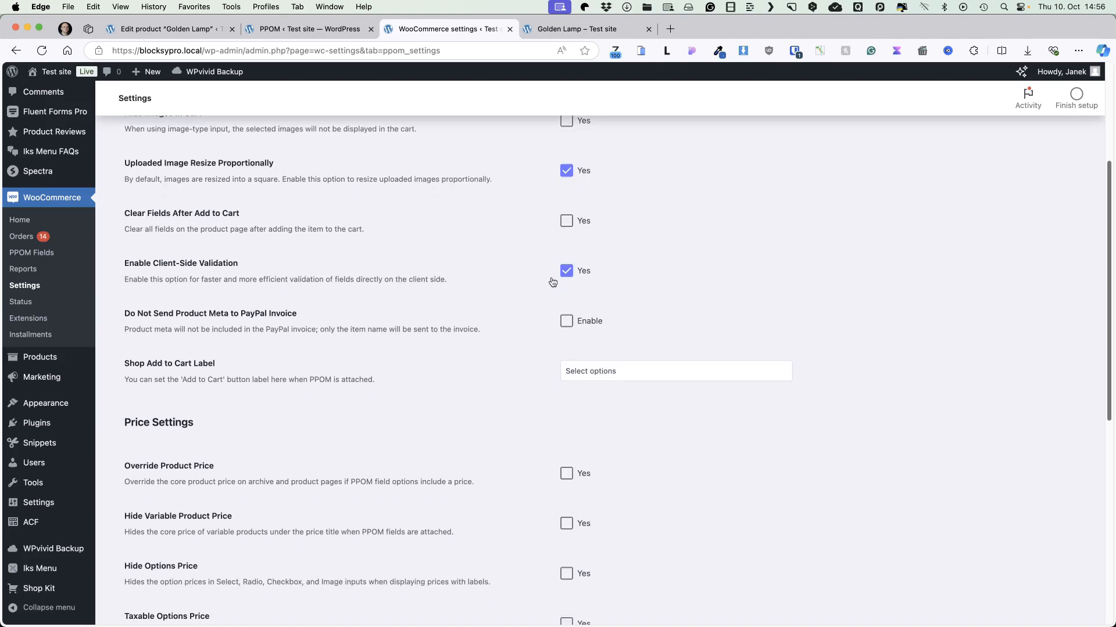
scroll(674, 295, down, 2)
scroll(674, 297, down, 2)
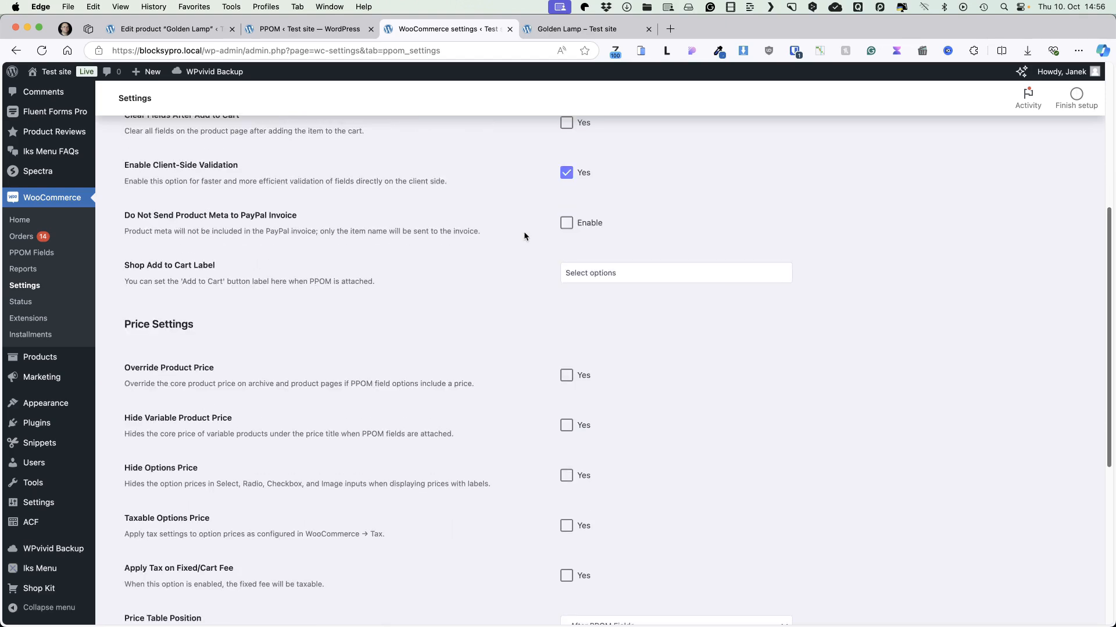
click(565, 227)
key(ctrl+Tab)
scroll(717, 271, down, 8)
scroll(487, 489, up, 3)
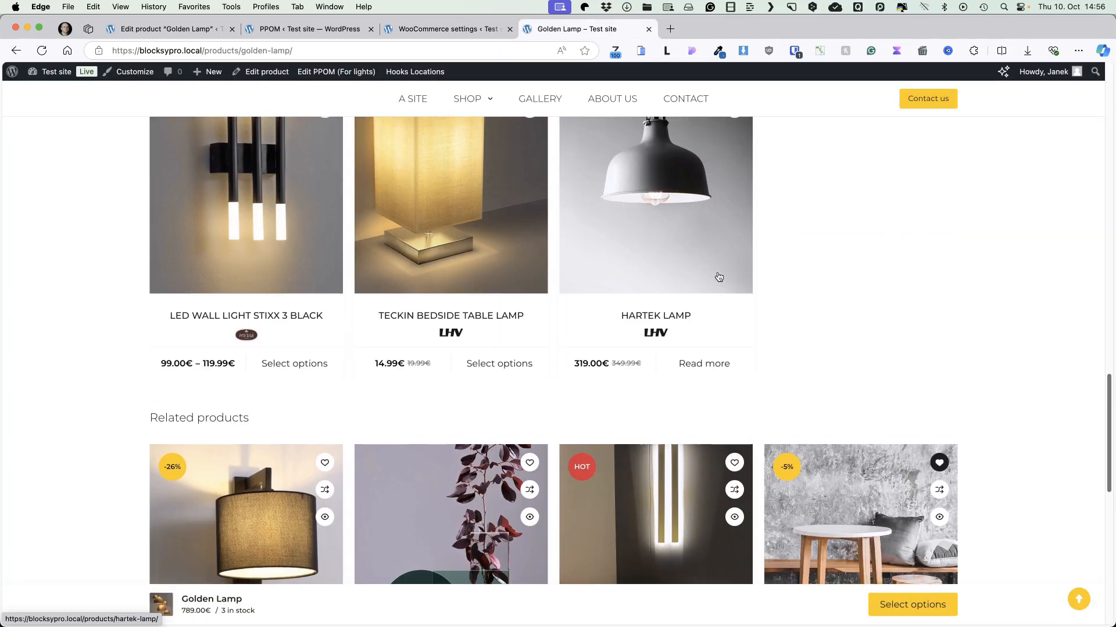
scroll(487, 490, down, 5)
Set the Shop Add to Cart Label to "Select options 12121", save the Pro Settings and reload the Golden Lamp page.
key(ctrl+shift+Tab)
text(12121)
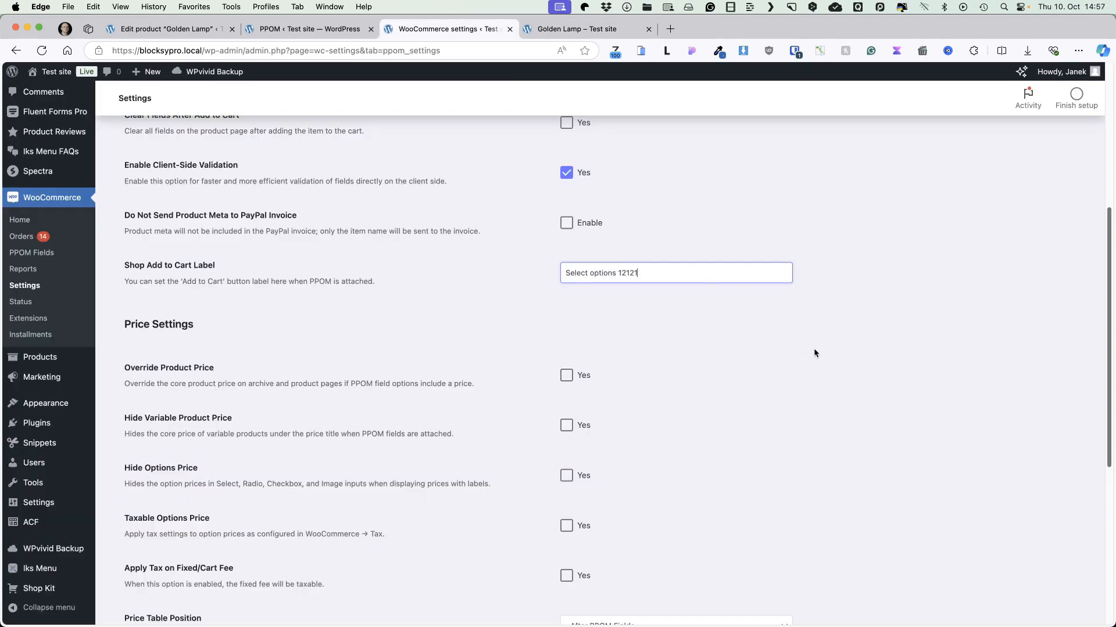
scroll(790, 383, down, 6)
click(142, 561)
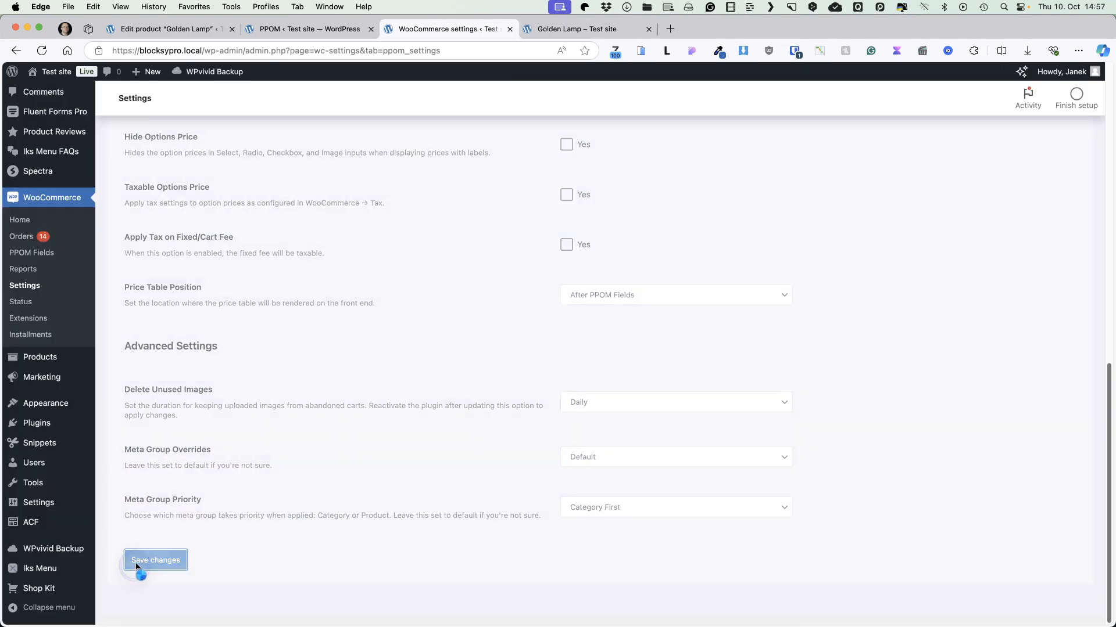
key(ctrl+Tab)
click(41, 51)
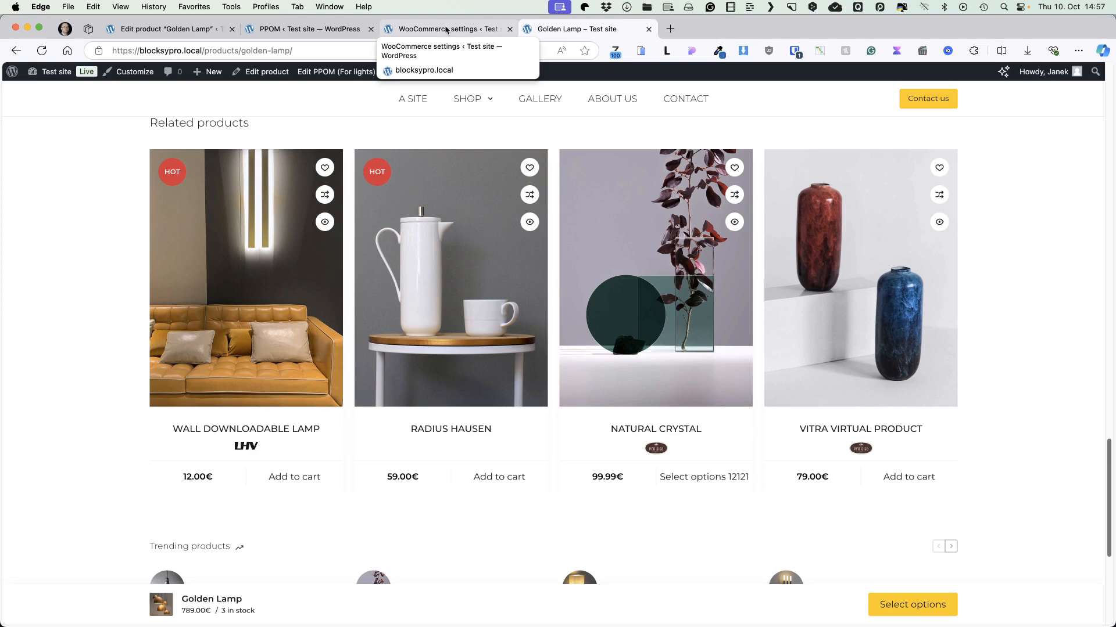
Restore the Shop Add to Cart Label to "Select options" in the Pro Settings.
click(465, 29)
click(643, 274)
key(BackSpace)
key(BackSpace)
key(BackSpace)
key(BackSpace)
key(BackSpace)
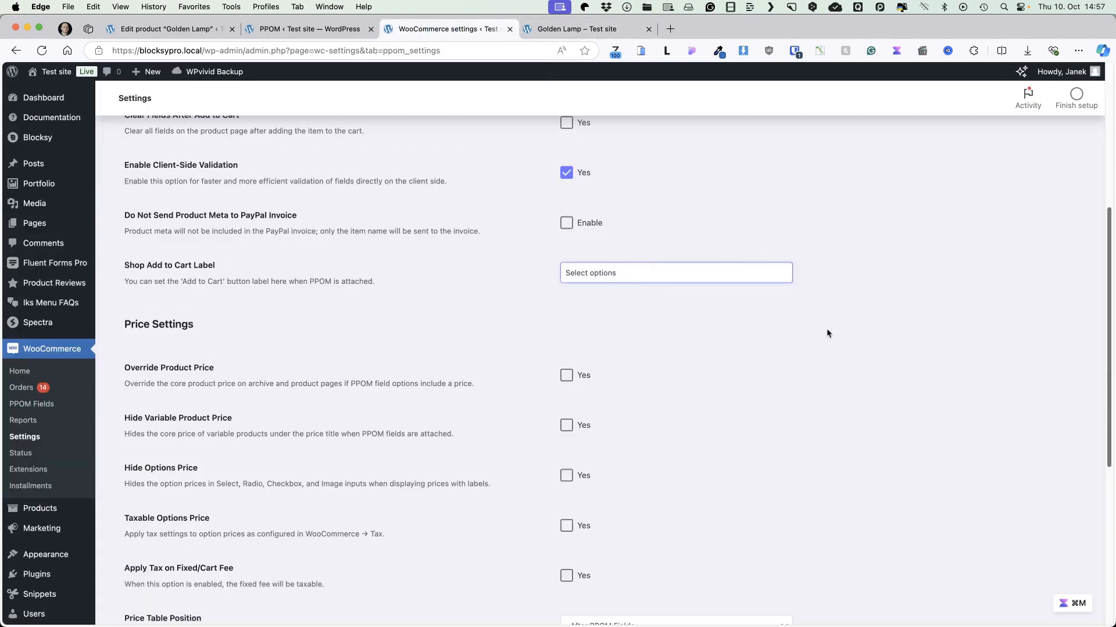
Turn on Override Product Price in the price settings and save the changes.
click(736, 376)
scroll(737, 377, down, 3)
scroll(738, 377, up, 3)
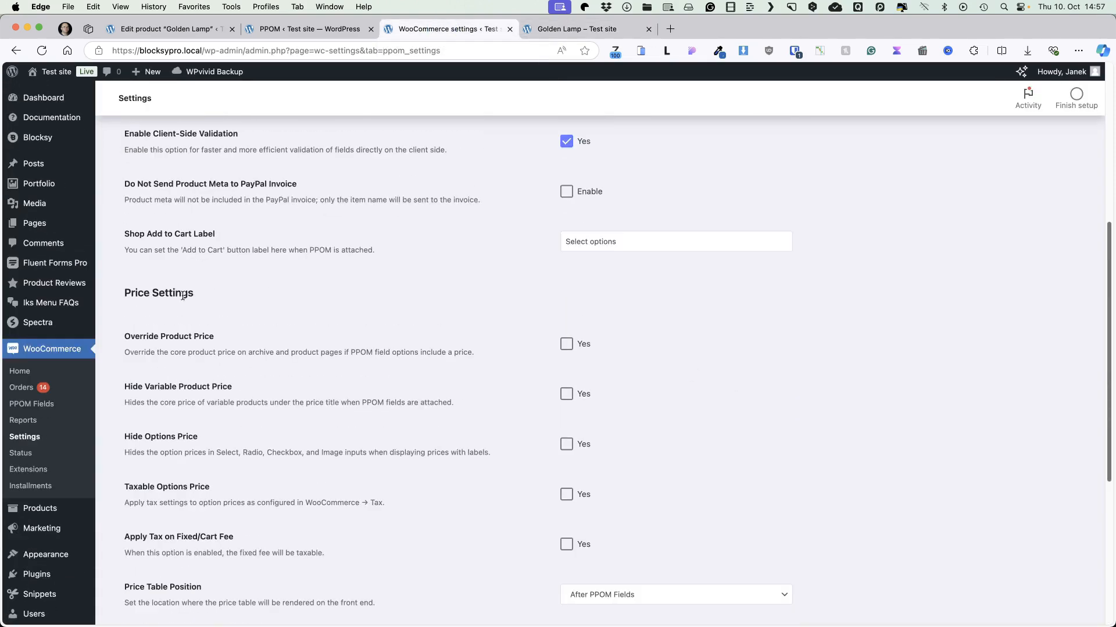
click(567, 344)
scroll(779, 339, down, 5)
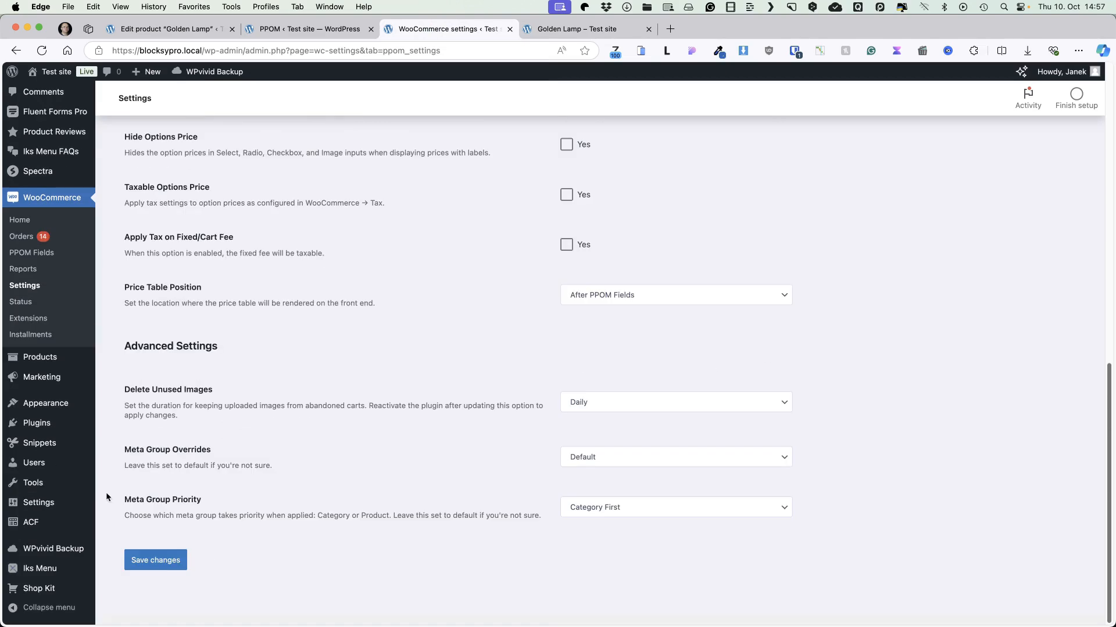
click(156, 560)
Reload the Golden Lamp page and compare its main price with the option prices and the price table.
click(576, 29)
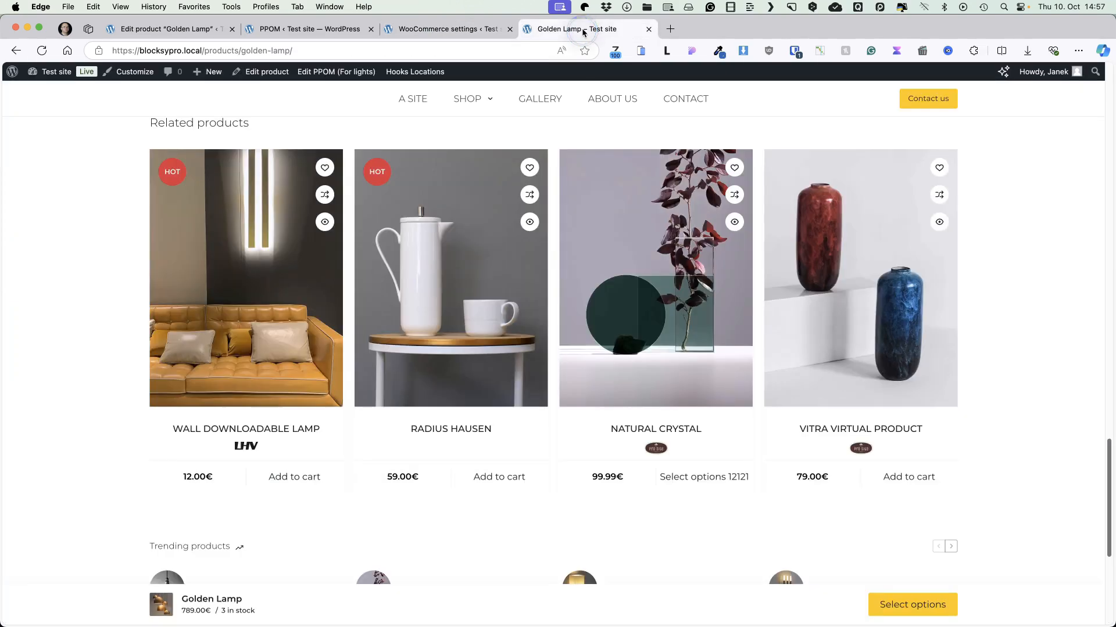
scroll(679, 306, up, 15)
drag(486, 268, 619, 278)
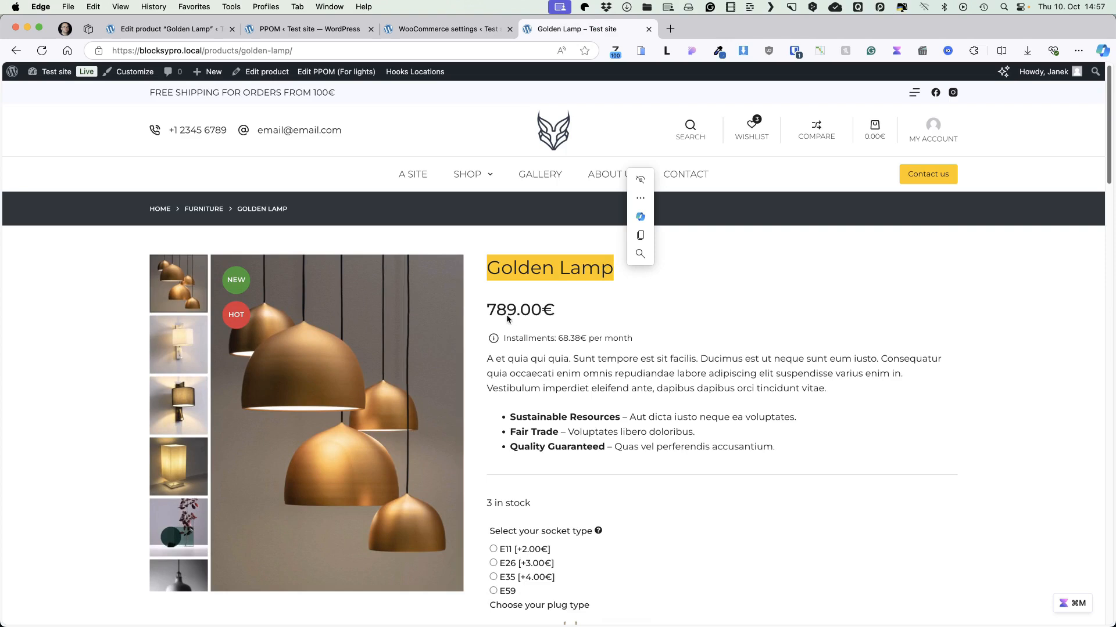
click(42, 51)
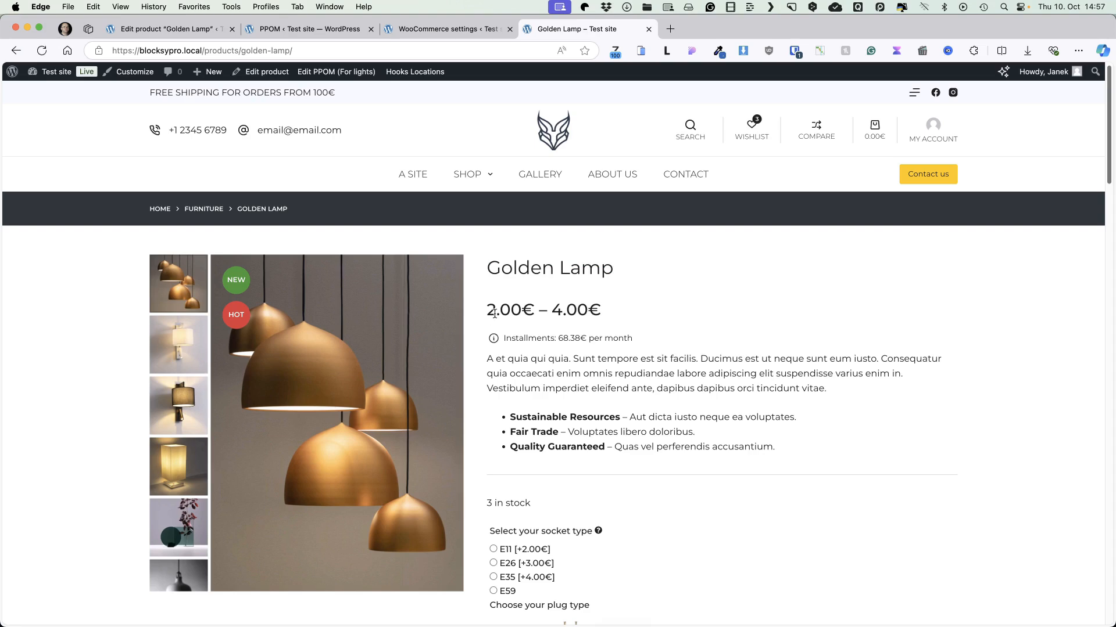
scroll(615, 305, down, 5)
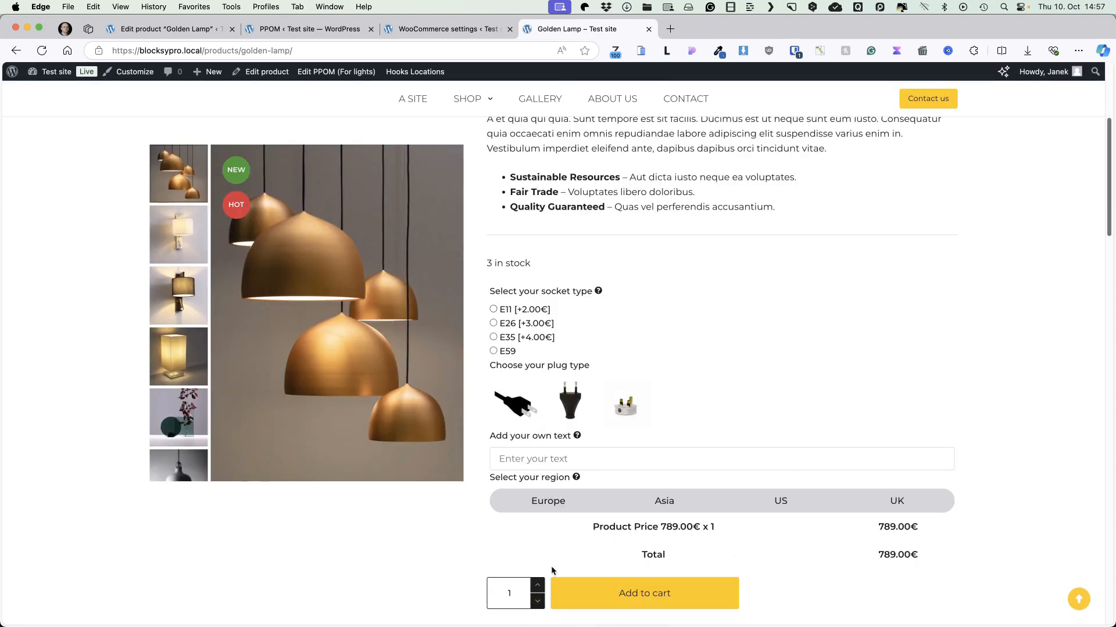
Turn off Override Product Price, and turn on Taxable Options Price and Apply Tax on Fixed/Cart Fee.
click(448, 29)
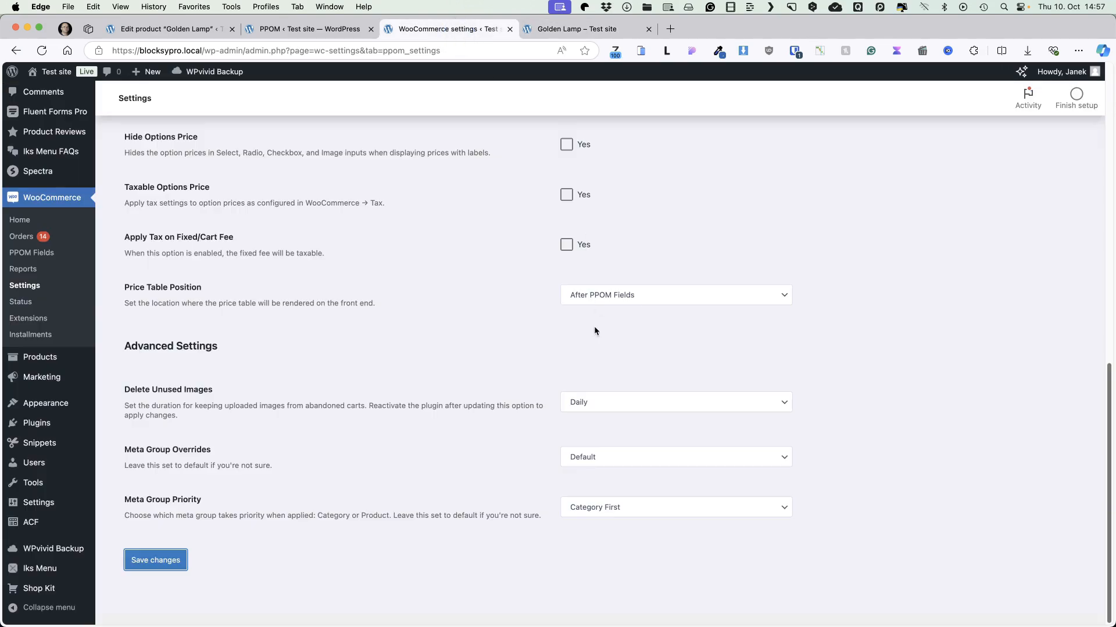
scroll(582, 267, up, 5)
click(566, 315)
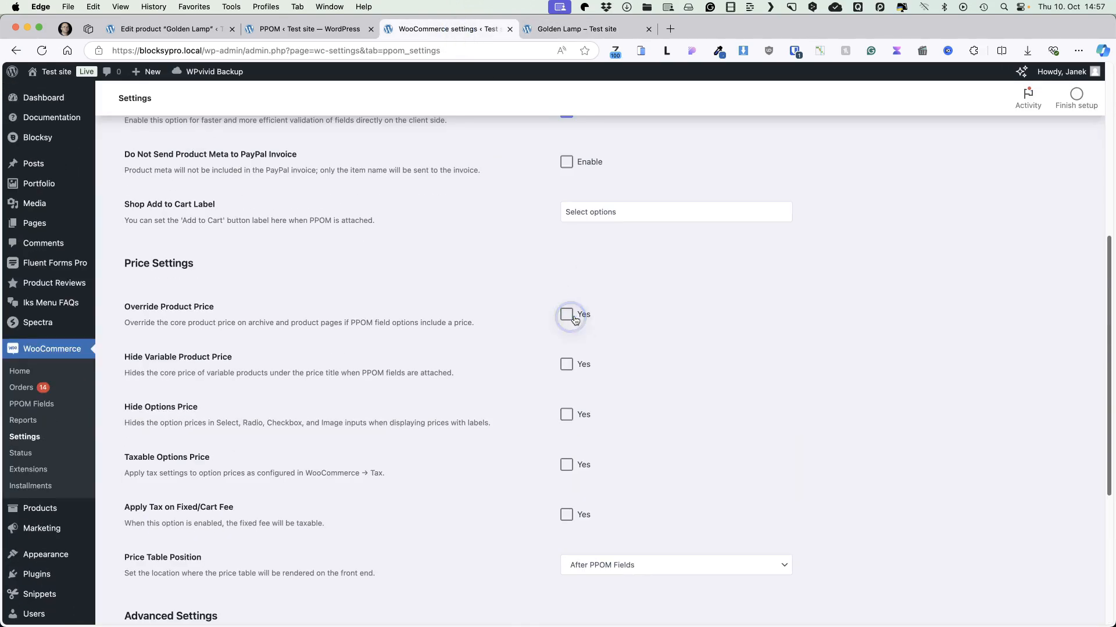
scroll(812, 364, down, 3)
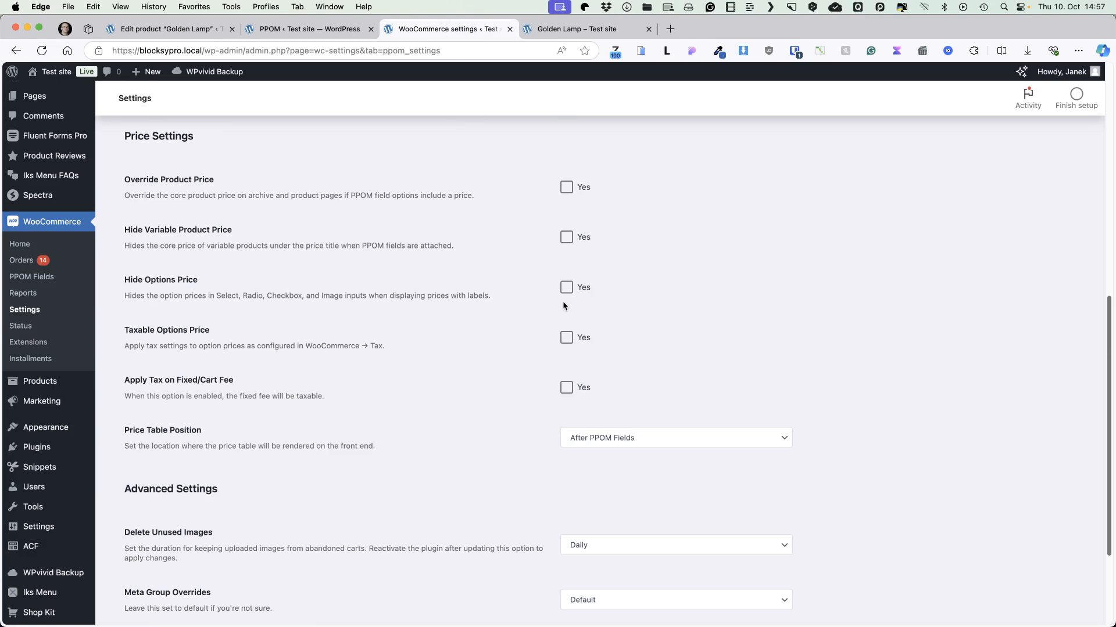
scroll(575, 299, down, 1)
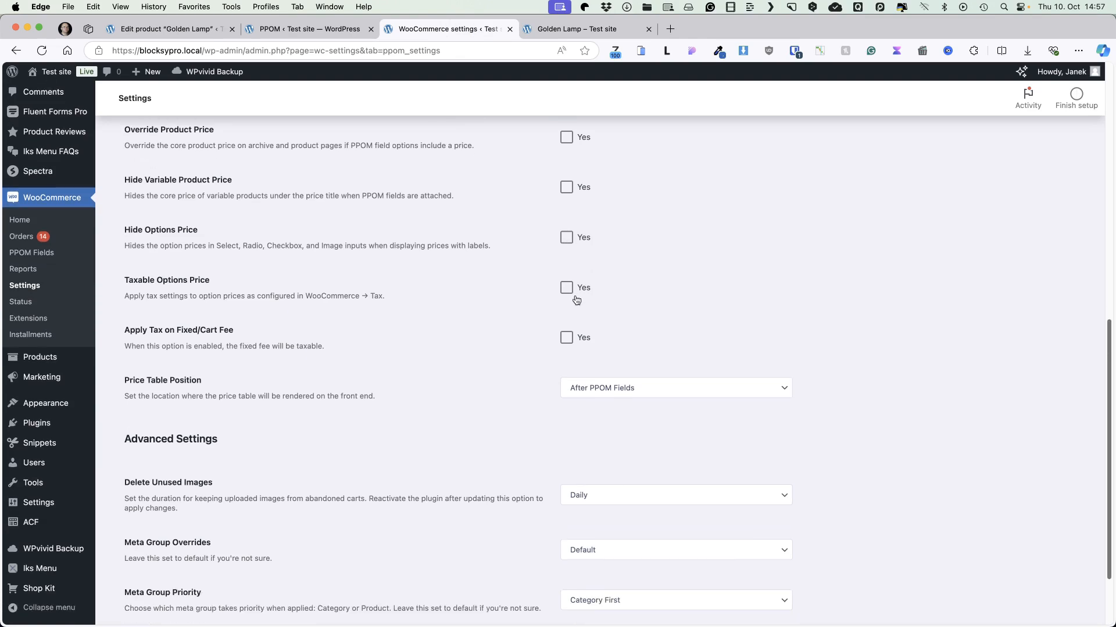
scroll(779, 324, down, 1)
scroll(779, 324, down, 1)
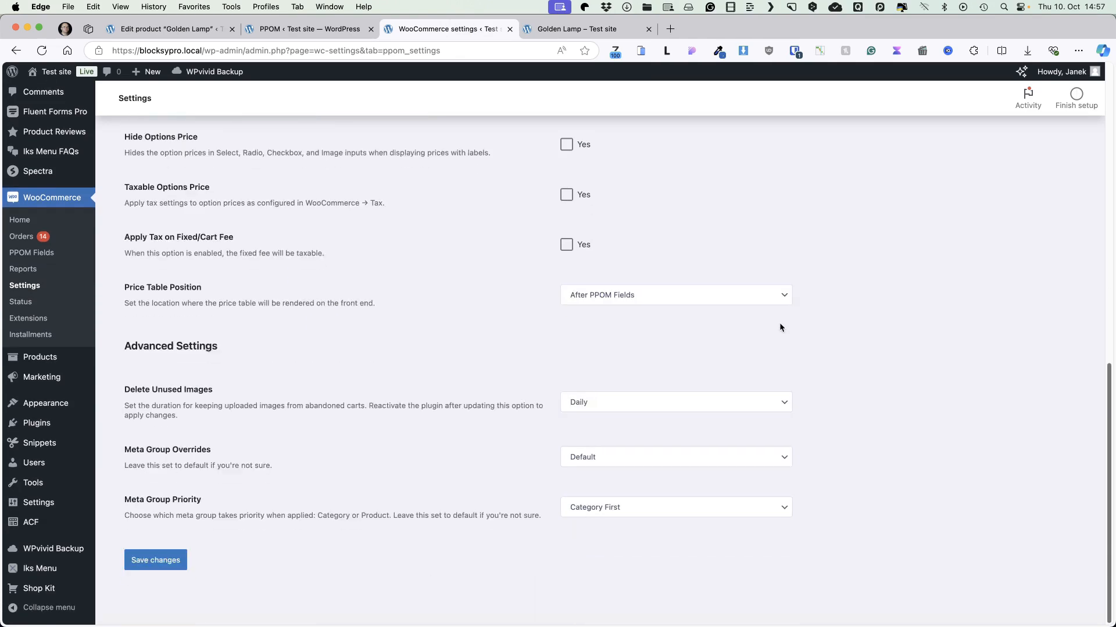
click(567, 194)
click(567, 246)
Check the price table on the Golden Lamp page and save the Pro Settings.
key(ctrl+Tab)
scroll(723, 256, down, 4)
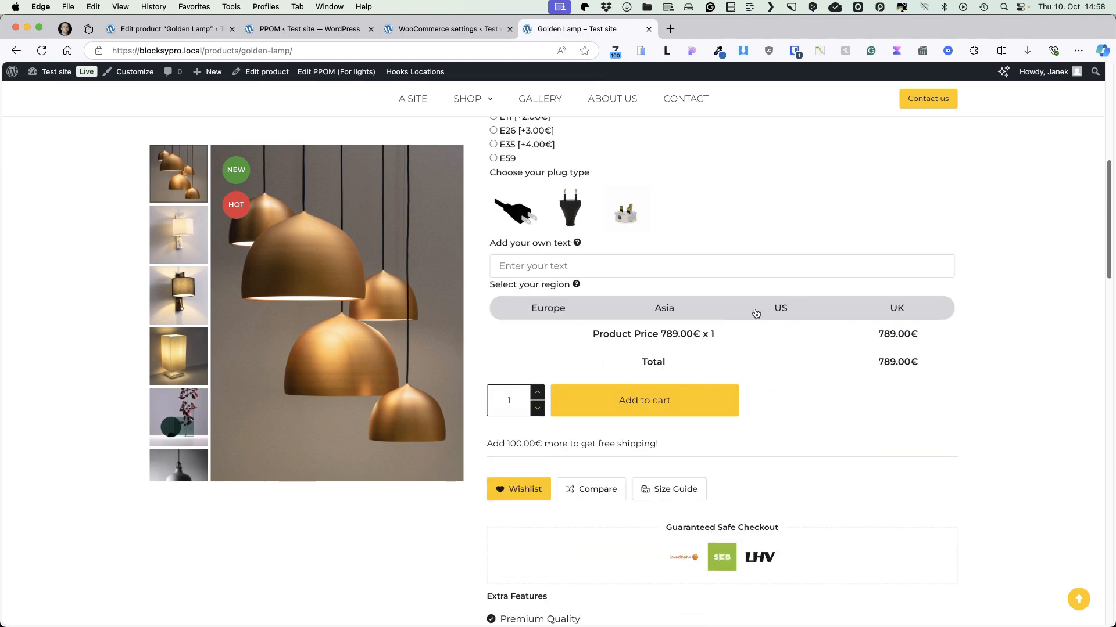
scroll(714, 288, up, 6)
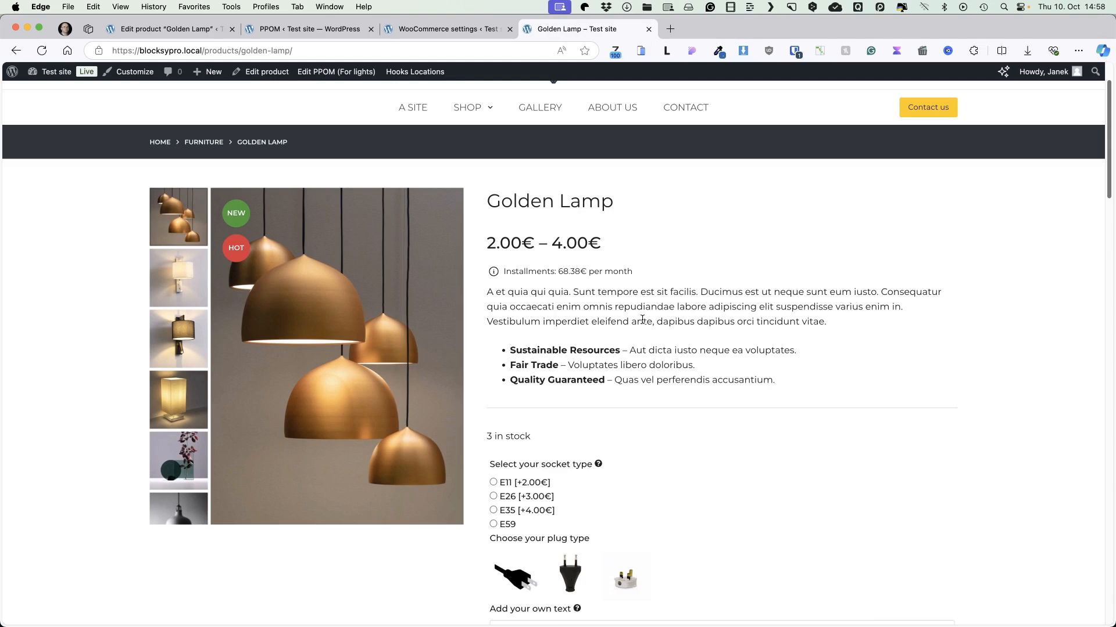
click(458, 31)
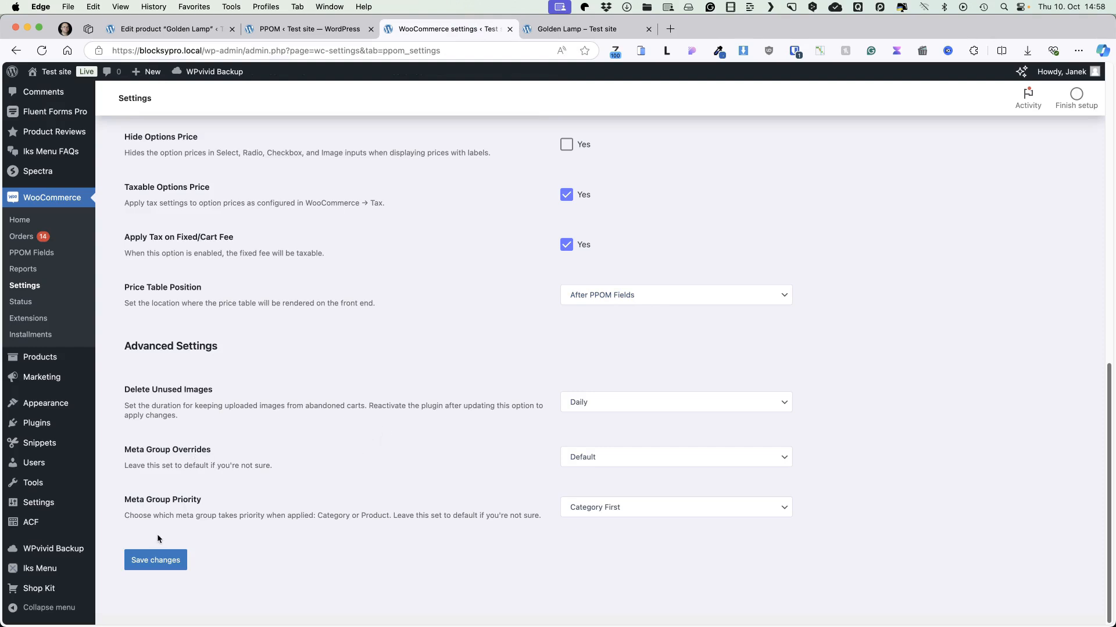
click(157, 560)
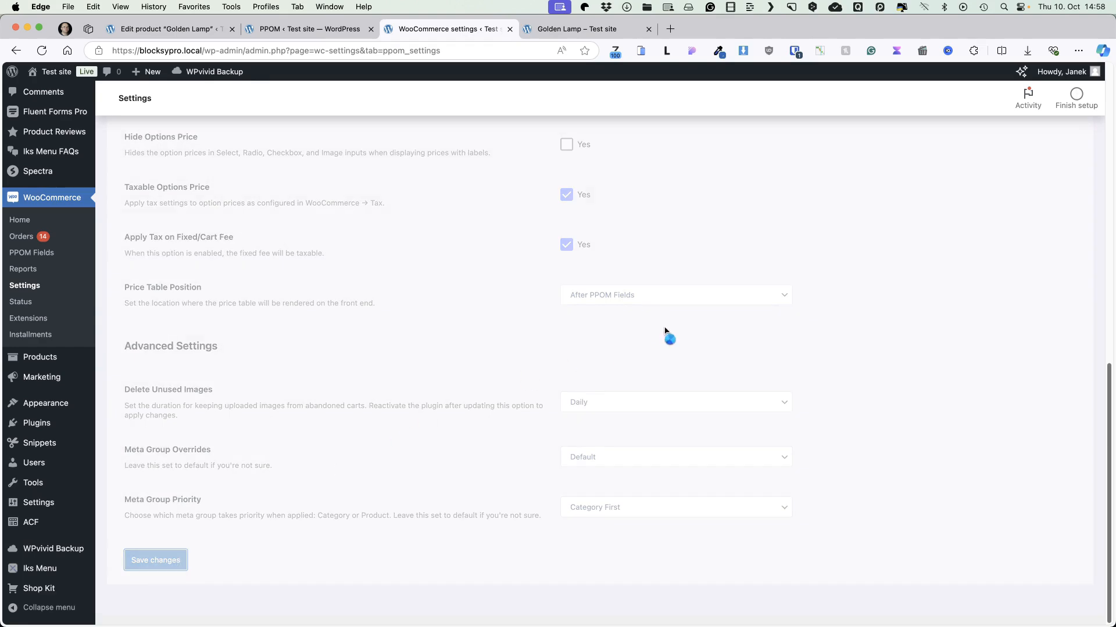
Turn on Enable Fields Popup in the Fields Settings and save the changes.
click(301, 232)
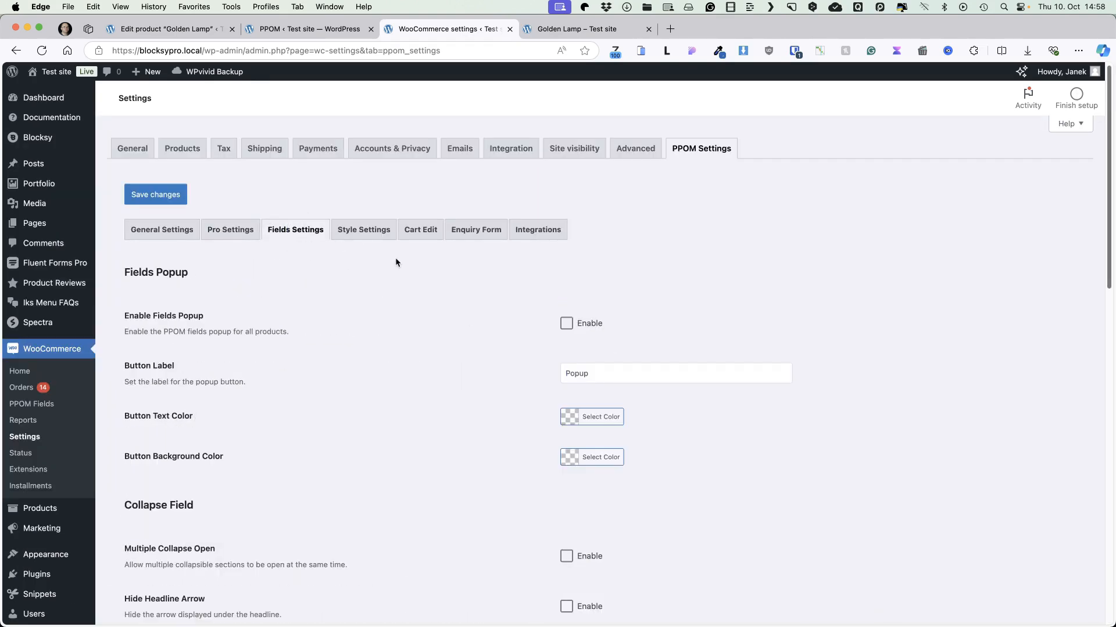
click(566, 323)
scroll(744, 277, down, 15)
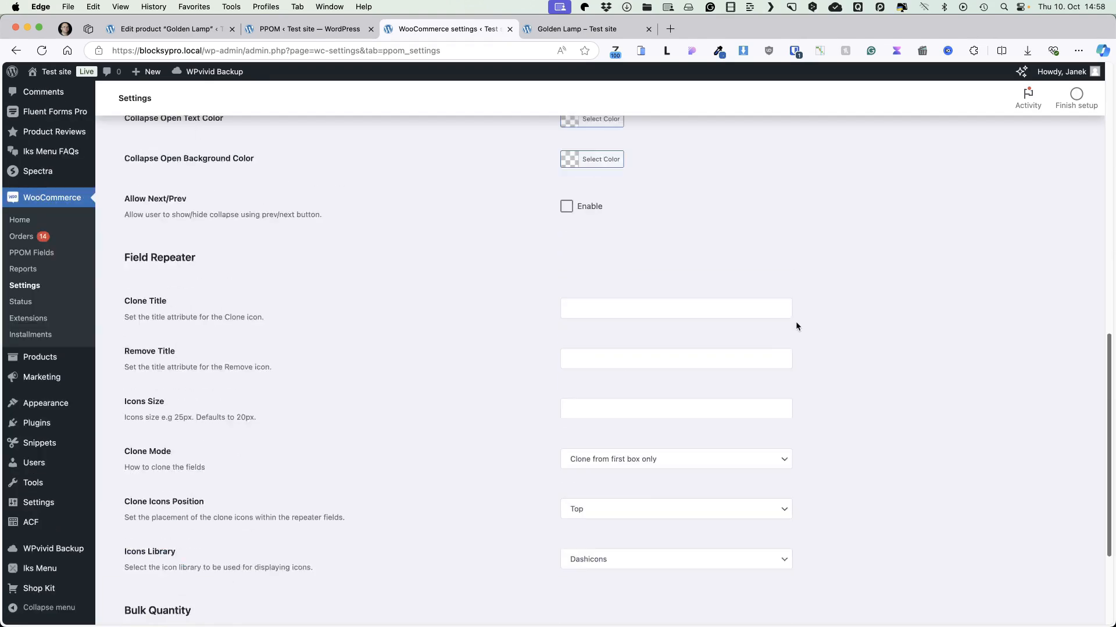
click(155, 560)
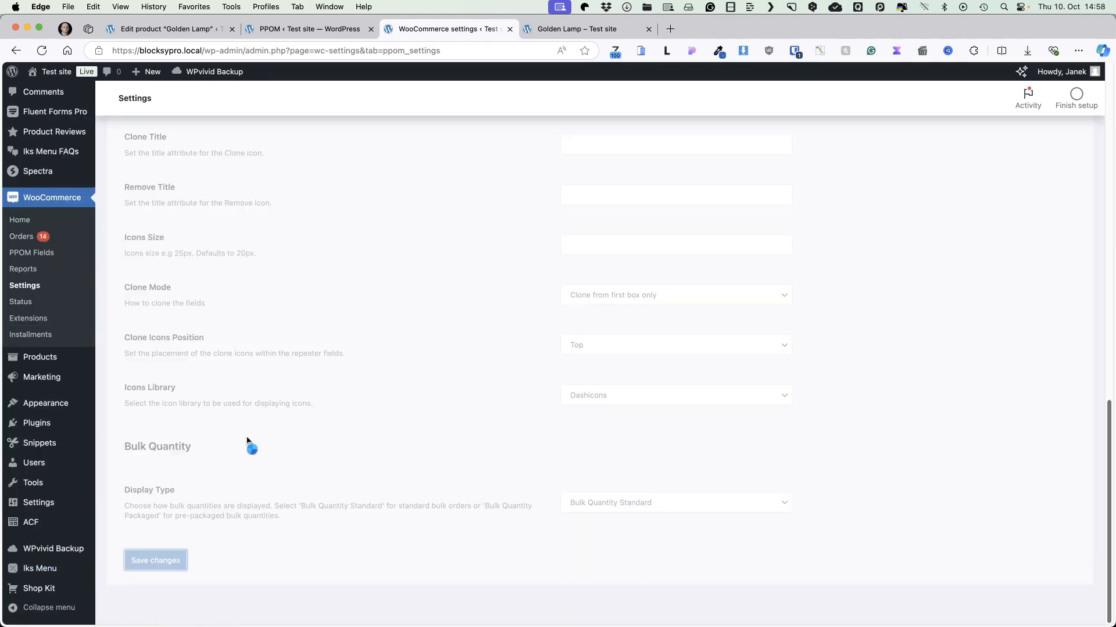
Reload the Golden Lamp page, open its product fields popup and close it again.
click(561, 29)
click(42, 51)
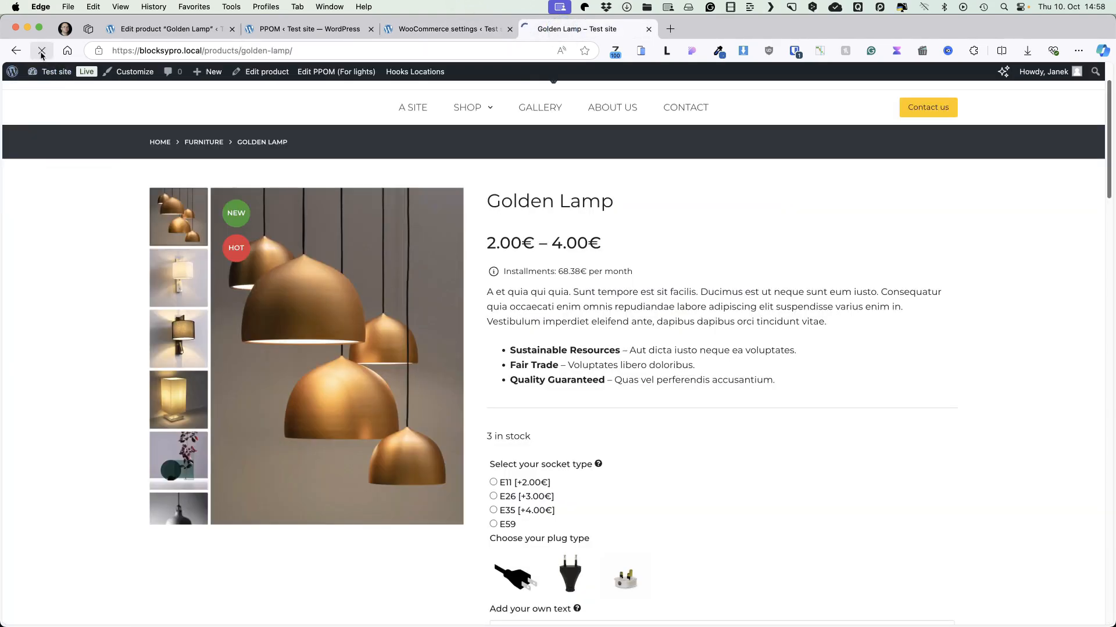
scroll(764, 285, down, 3)
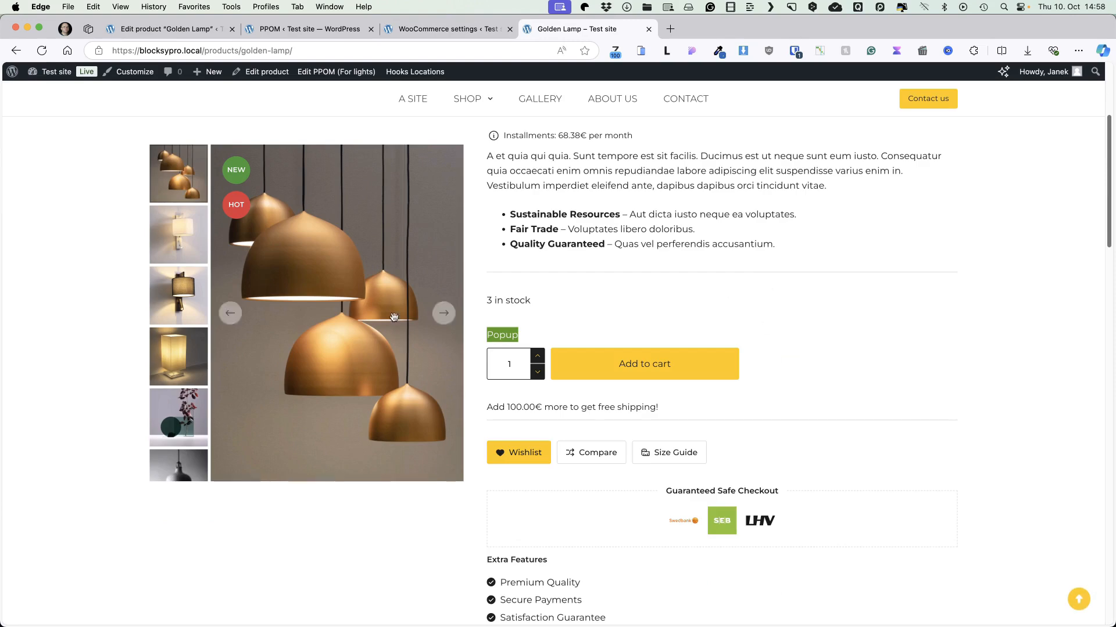
scroll(708, 299, up, 2)
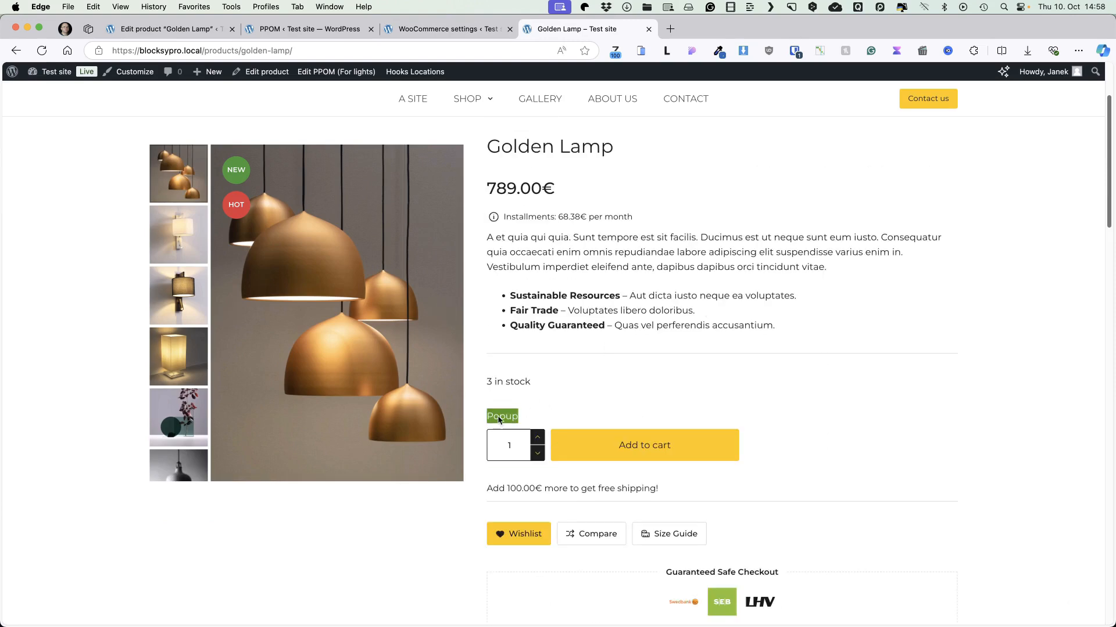
click(502, 416)
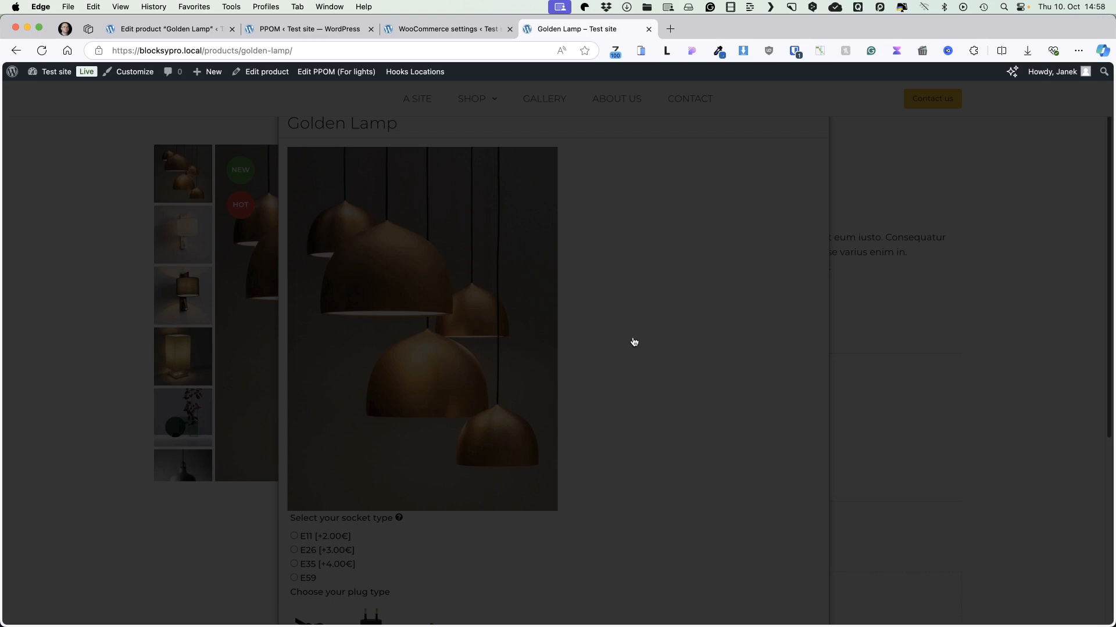
key(Escape)
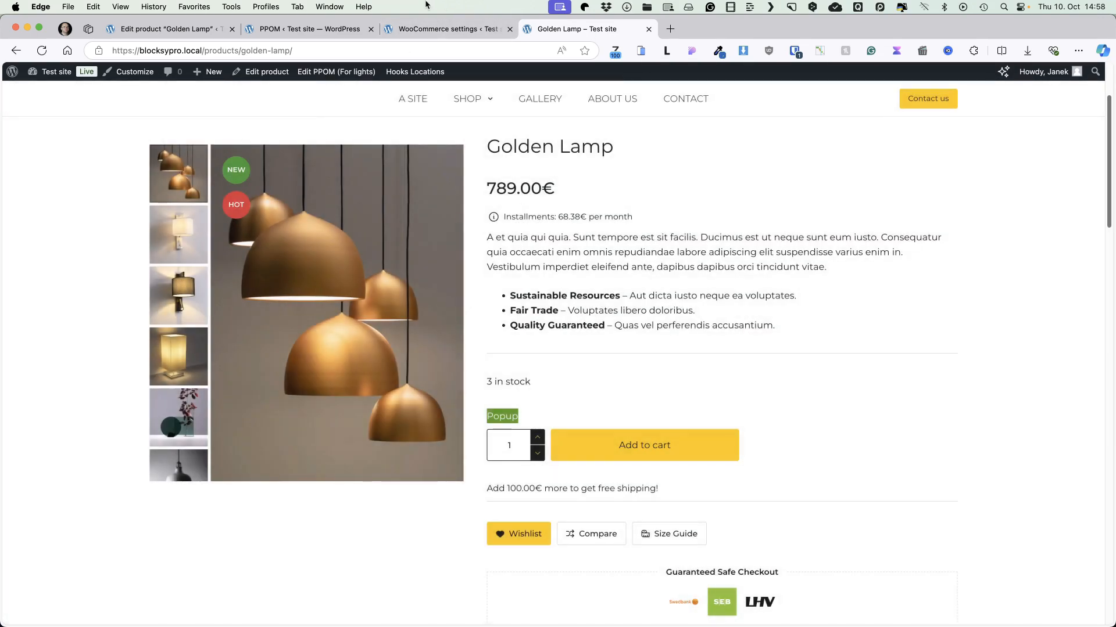
Open the installed themes page in a new tab and activate the Kadence theme.
click(437, 29)
mouse_move(58, 403)
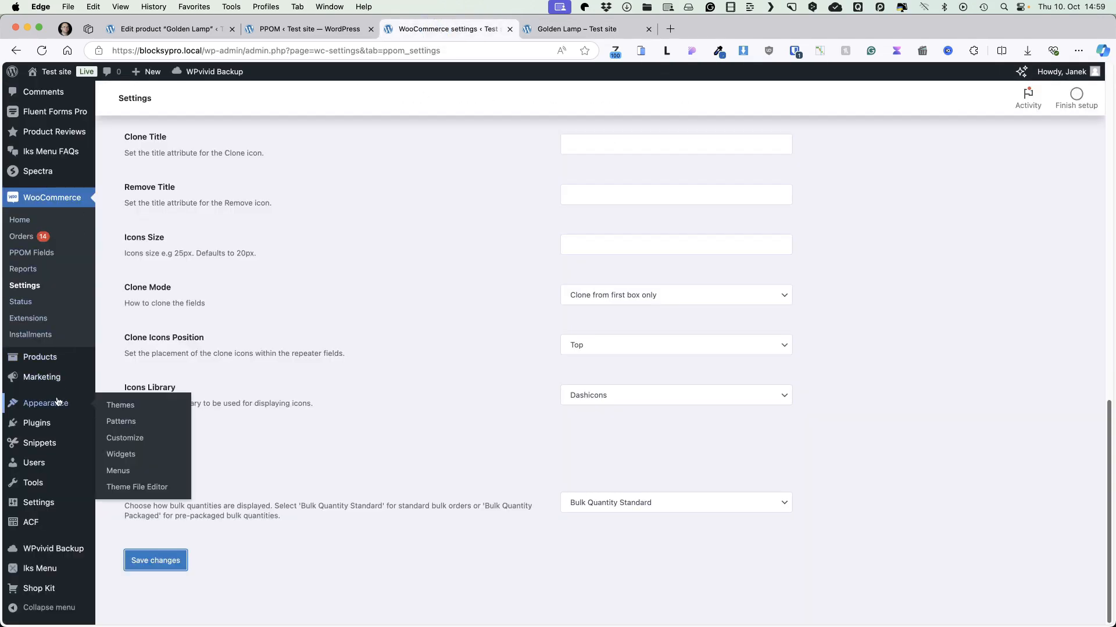
super+click(108, 405)
click(581, 30)
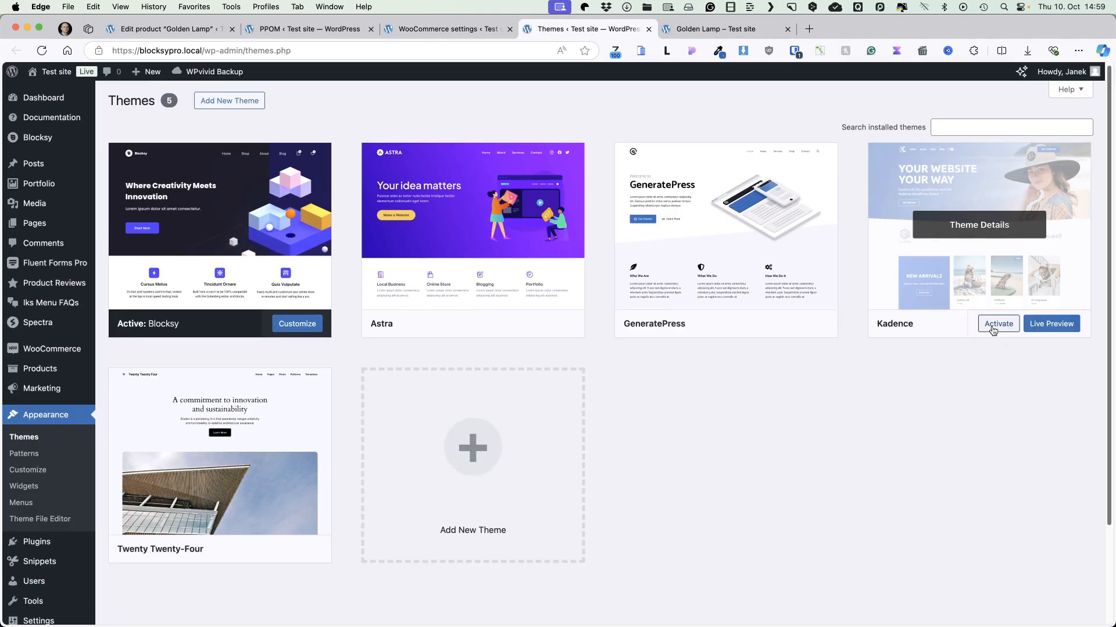
click(991, 329)
Reload the Golden Lamp page under the Kadence theme and open its product fields popup.
click(735, 28)
click(40, 50)
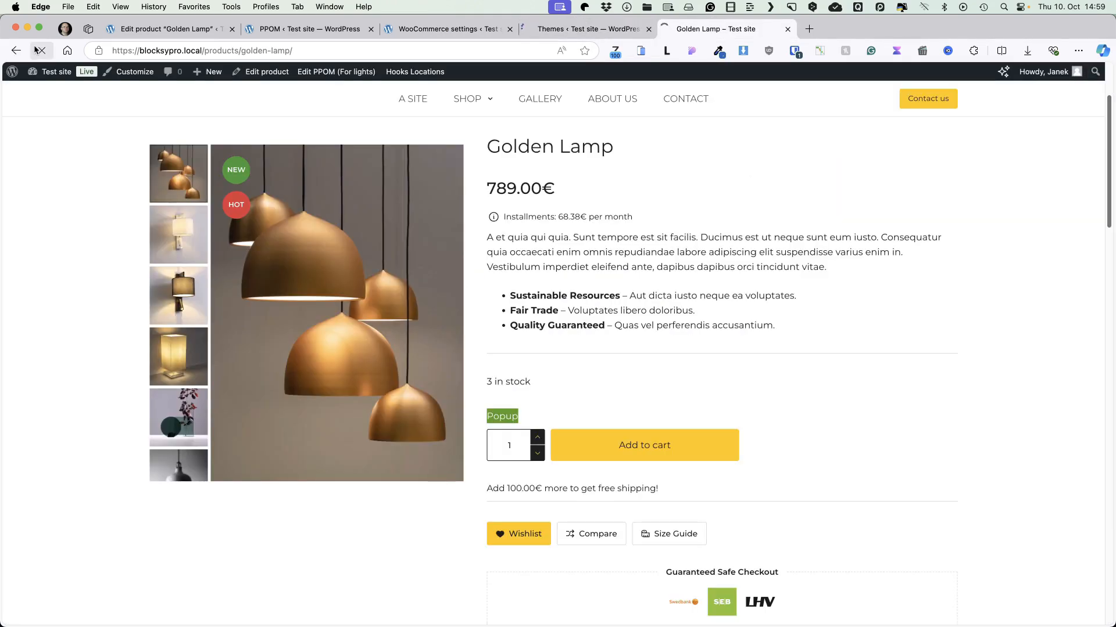
click(596, 442)
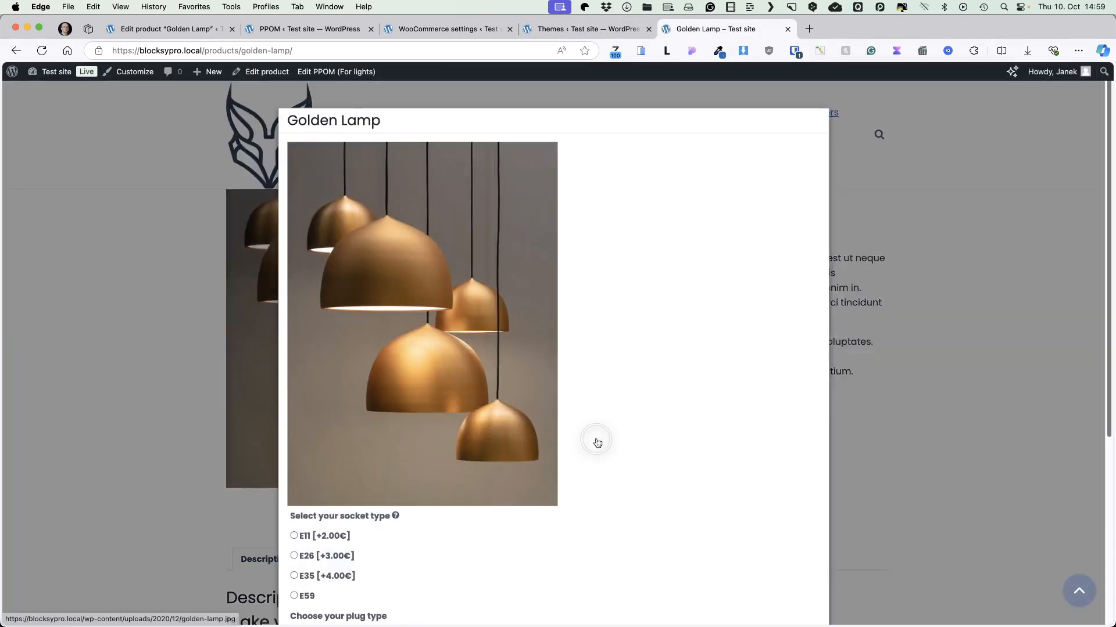
Look through the Golden Lamp fields popup, close it and return to the themes page.
scroll(592, 370, down, 5)
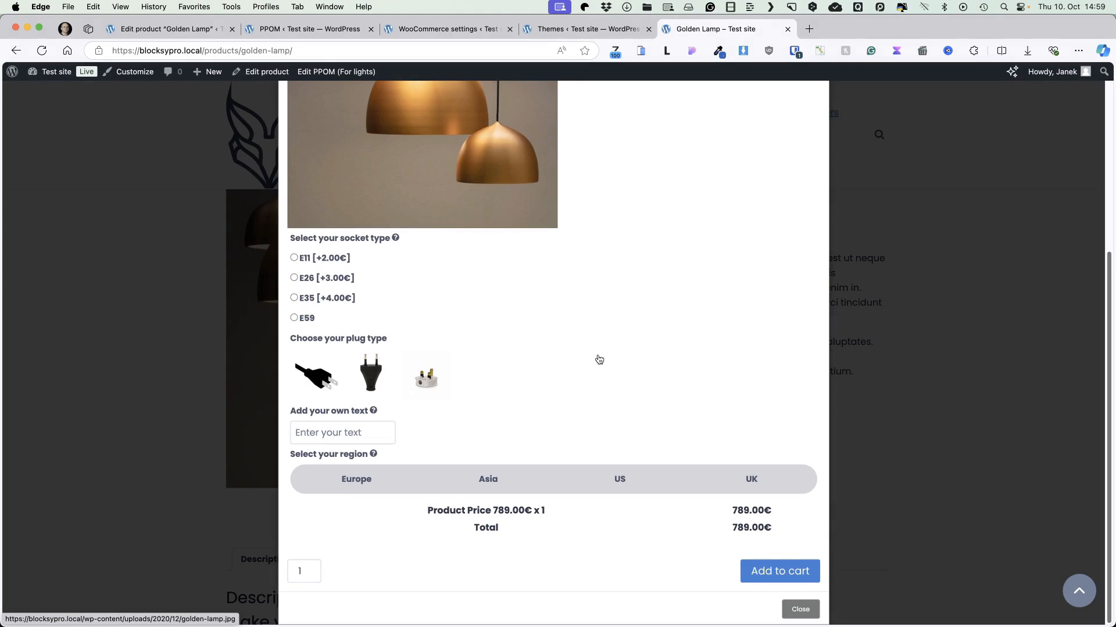
click(801, 610)
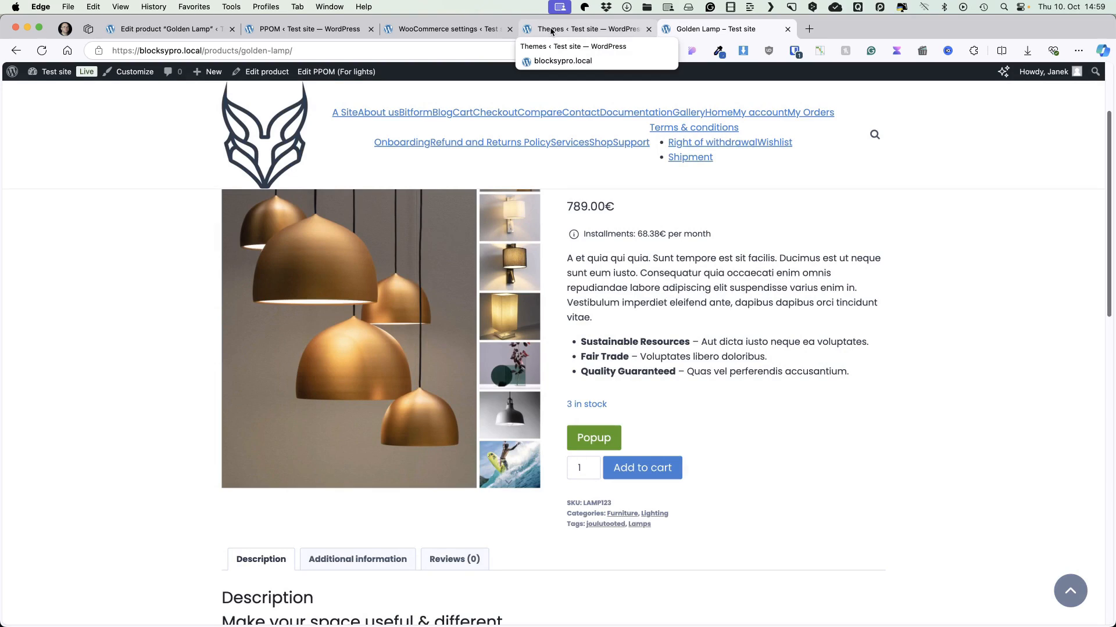
click(551, 32)
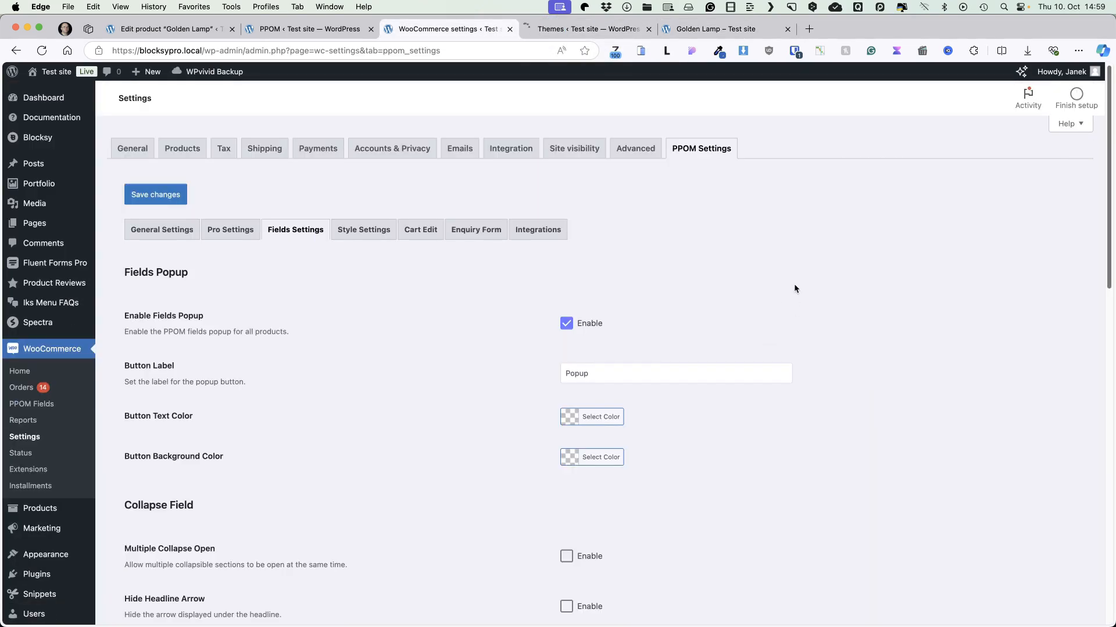
Examine the Fields Settings, including the popup button label, Collapse Field and Field Repeater options.
scroll(793, 288, down, 4)
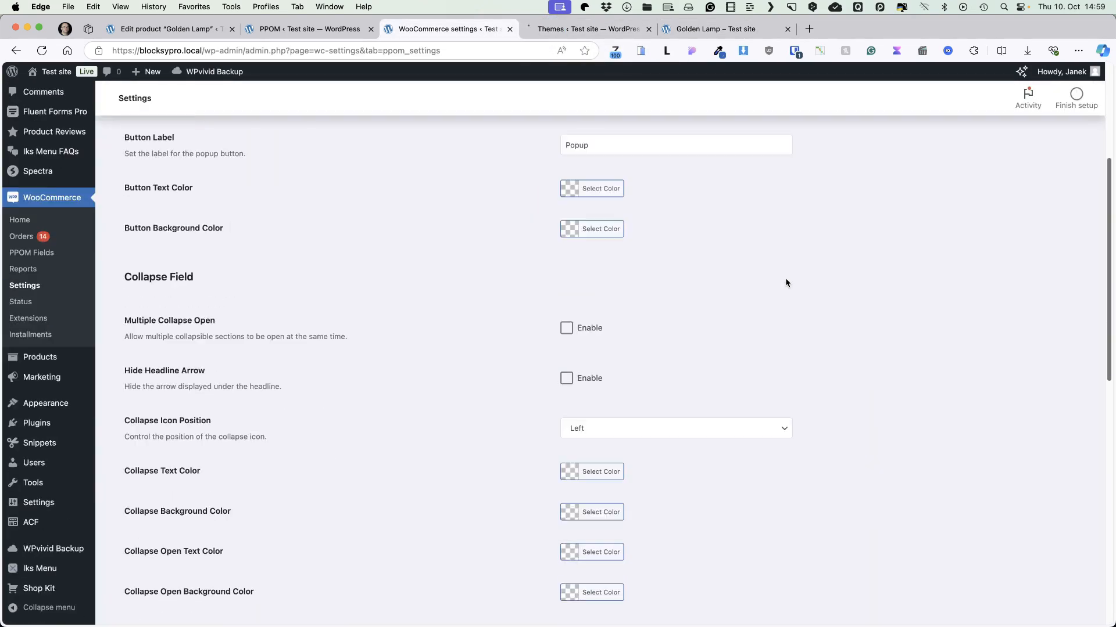
scroll(786, 277, up, 3)
drag(611, 315, 538, 319)
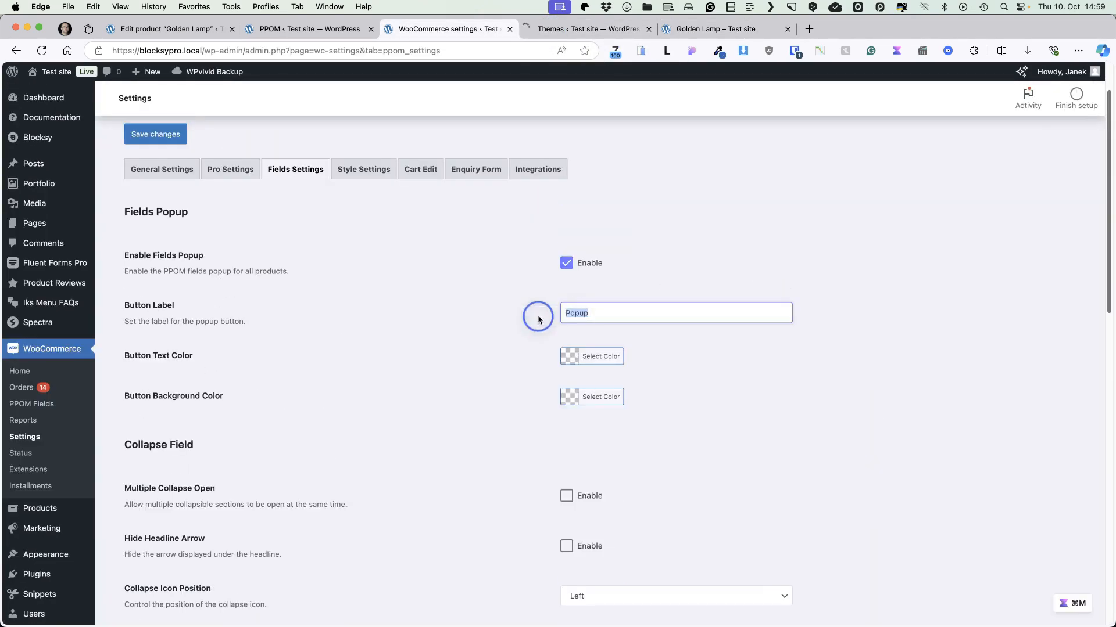
click(876, 410)
scroll(875, 408, down, 1)
scroll(610, 331, down, 4)
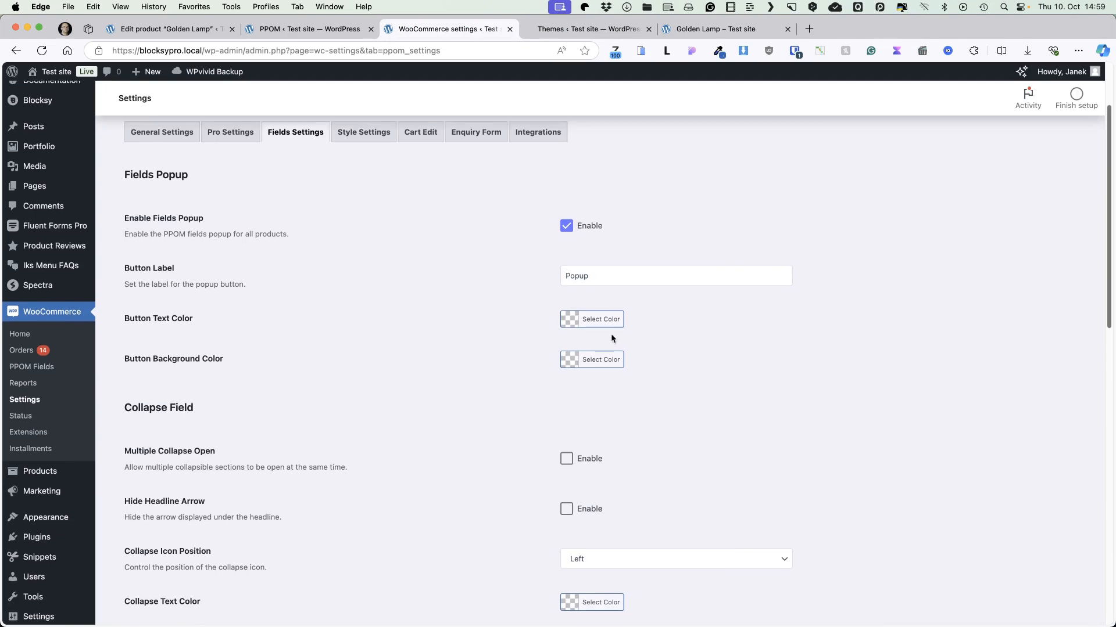
scroll(651, 308, down, 1)
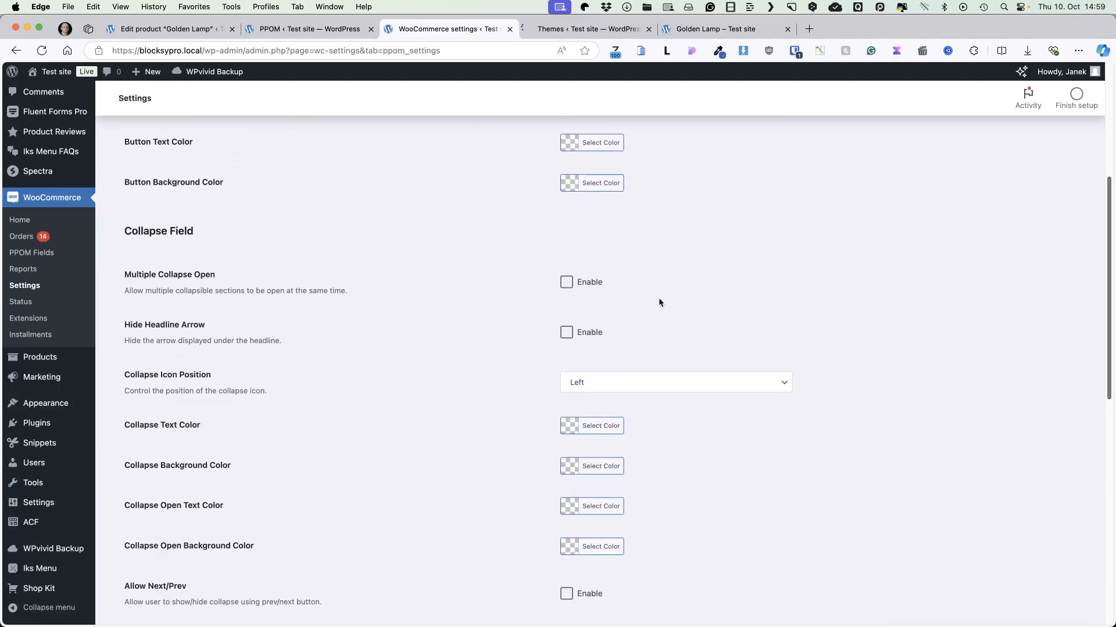
scroll(678, 378, down, 5)
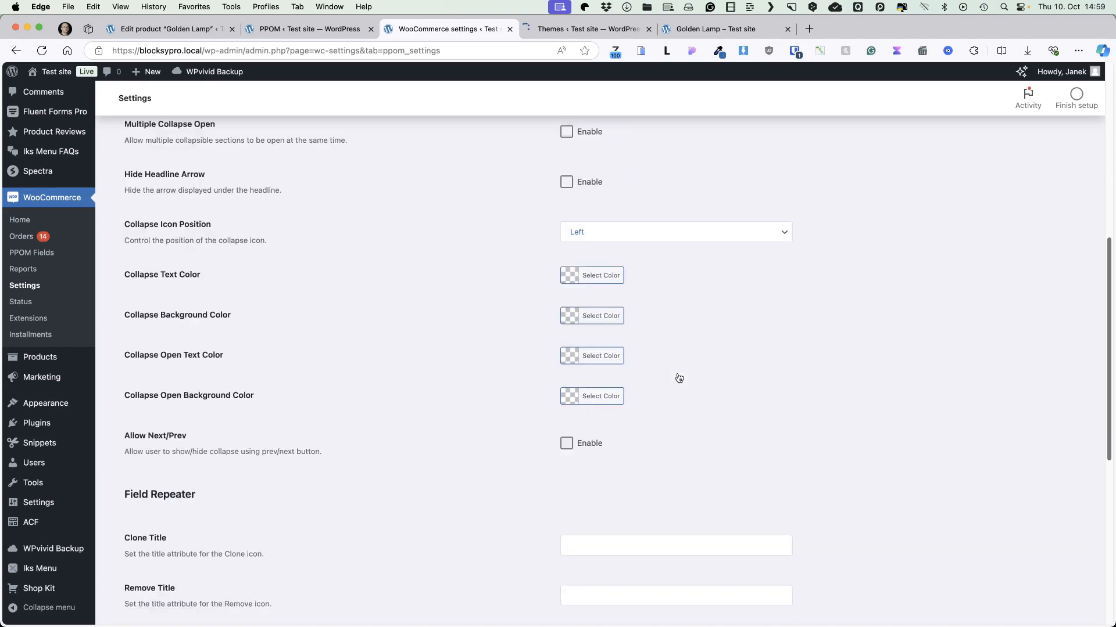
scroll(678, 378, down, 4)
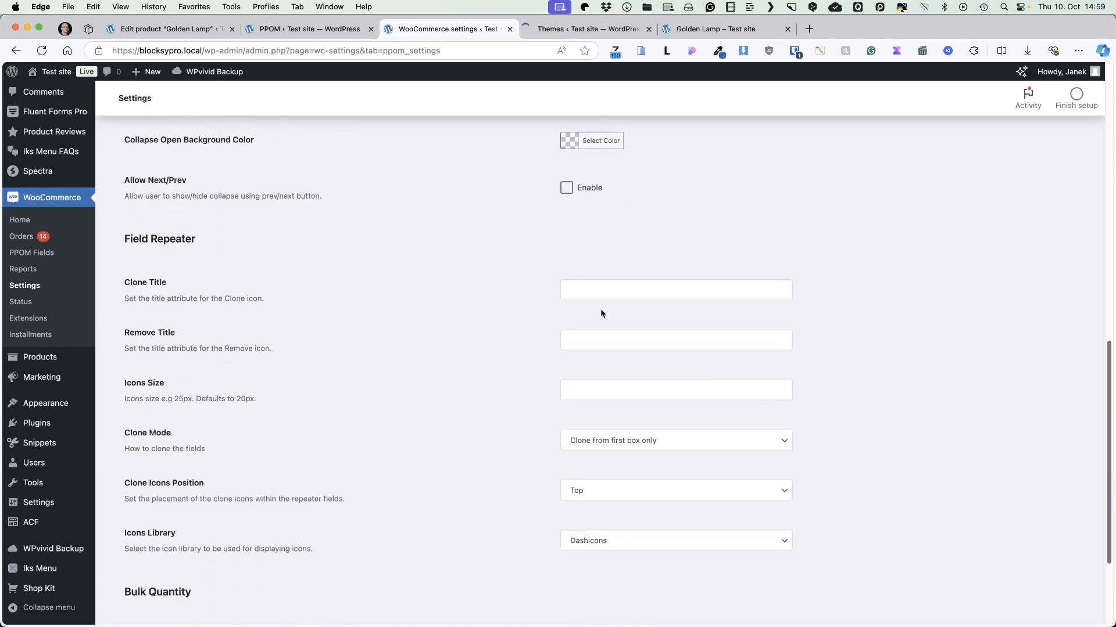
scroll(737, 313, down, 1)
scroll(740, 343, up, 6)
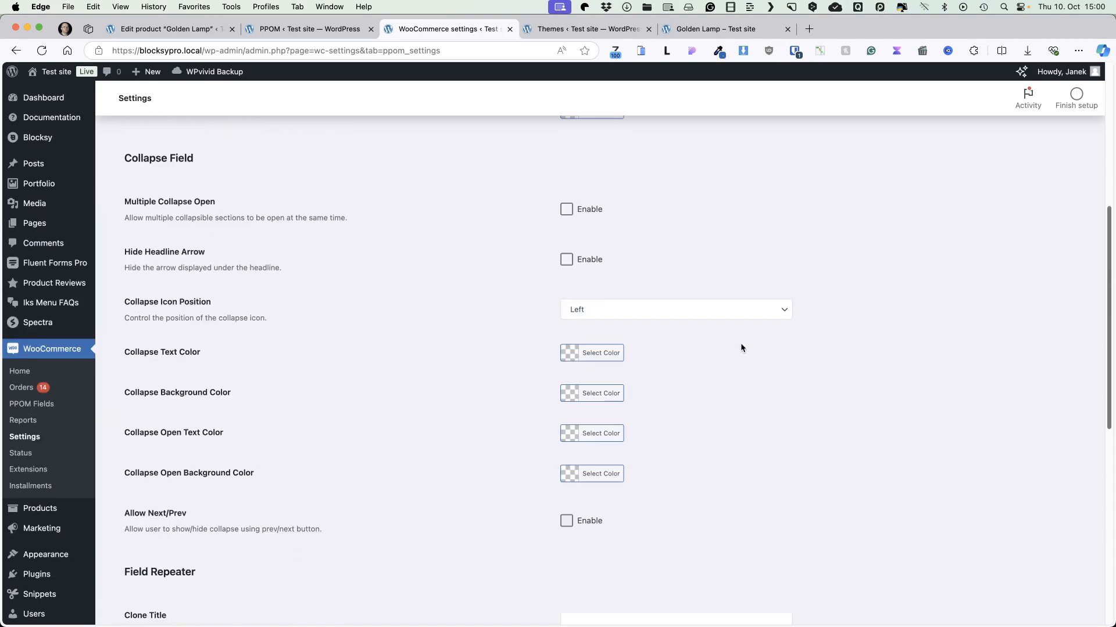
scroll(741, 348, up, 6)
Examine the Style Settings from the general options through the tooltip options, and open the Cart Edit settings.
click(369, 230)
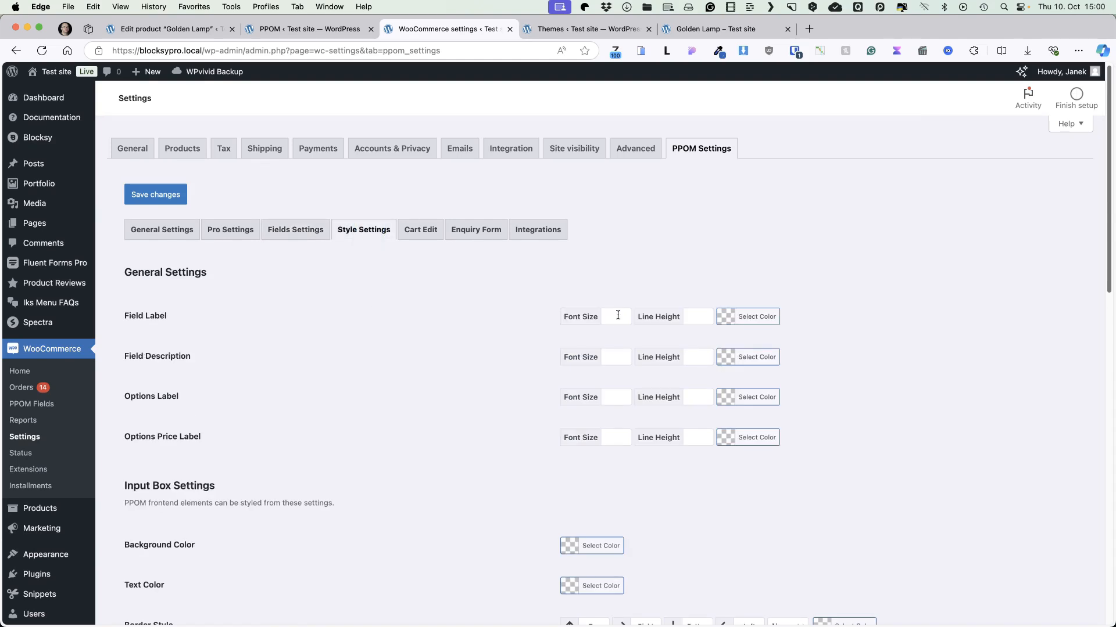
scroll(625, 318, down, 5)
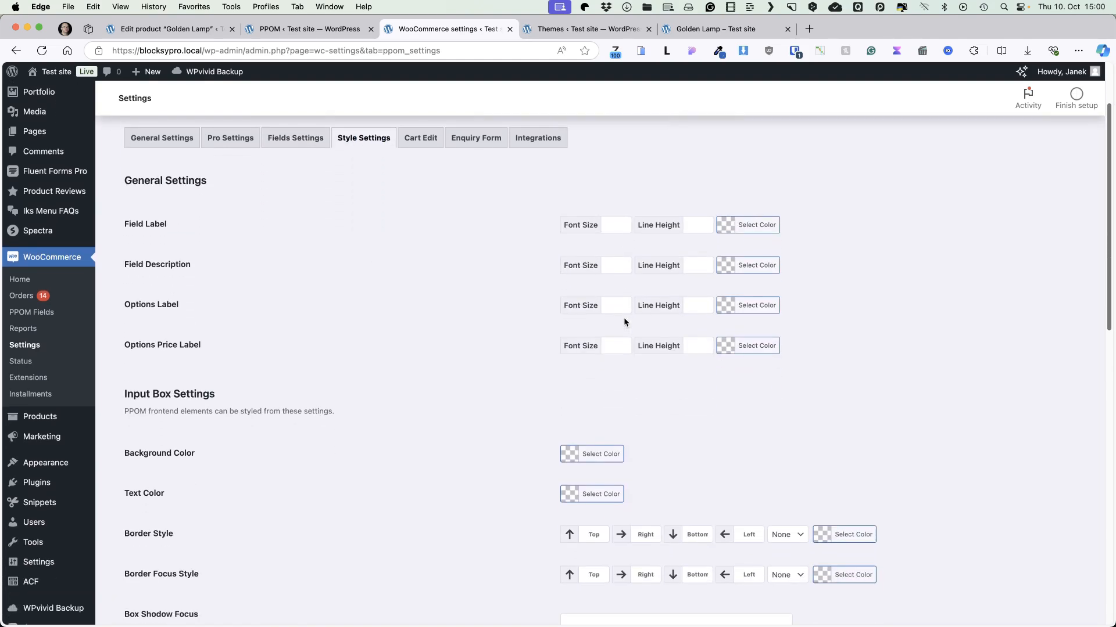
scroll(625, 322, down, 5)
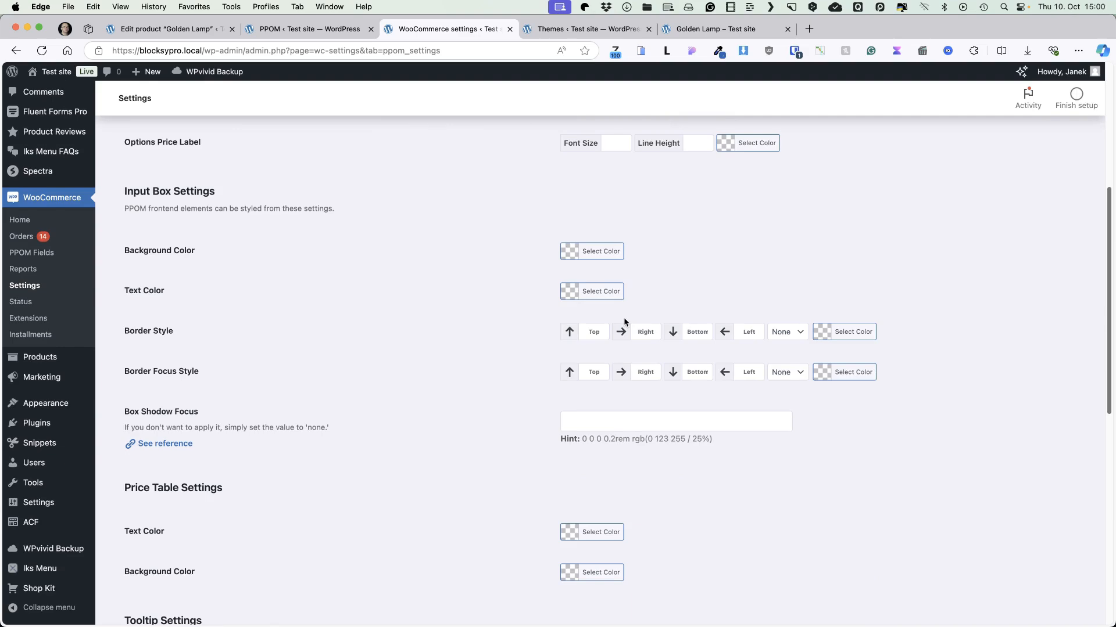
scroll(624, 322, down, 15)
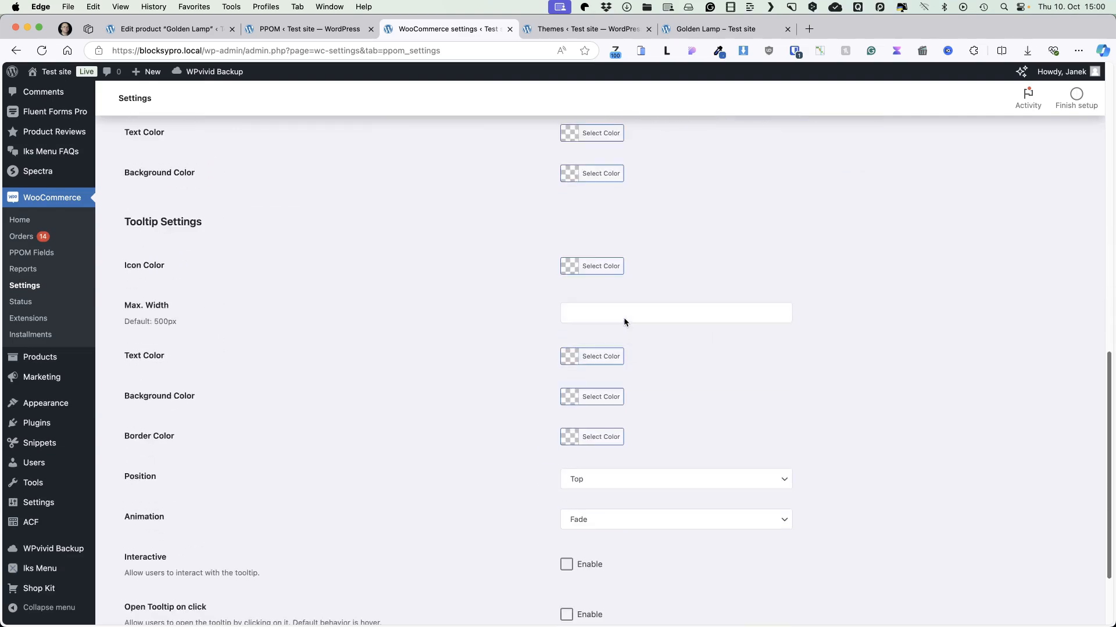
scroll(633, 328, up, 20)
click(421, 231)
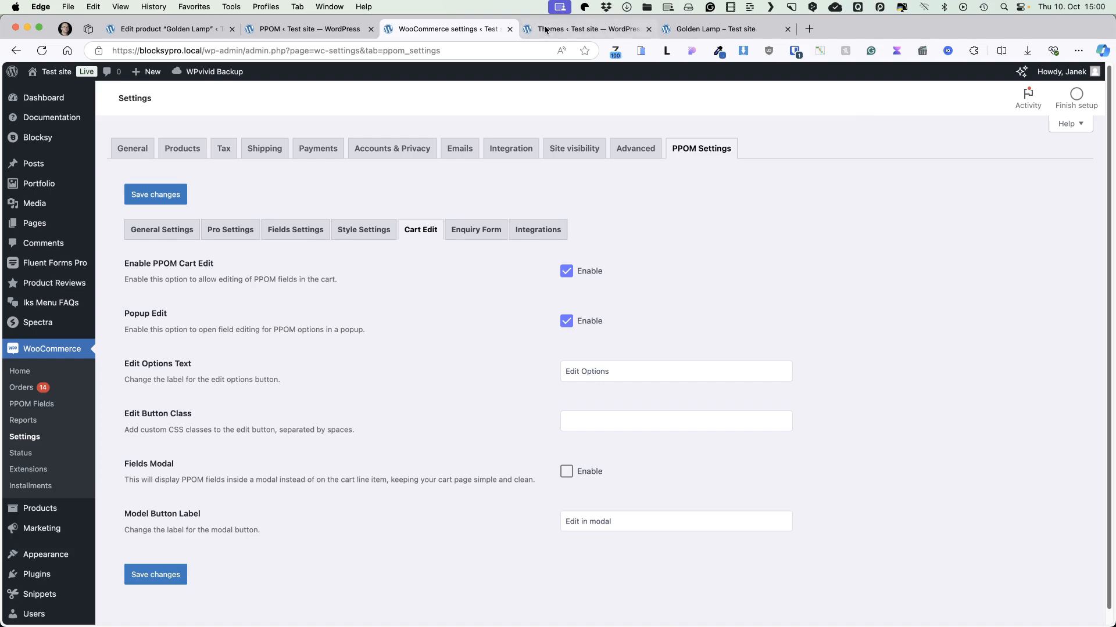
Add the Golden Lamp to the cart with socket type E26, the standard euro plug and region Asia, and open the cart.
click(680, 30)
click(493, 247)
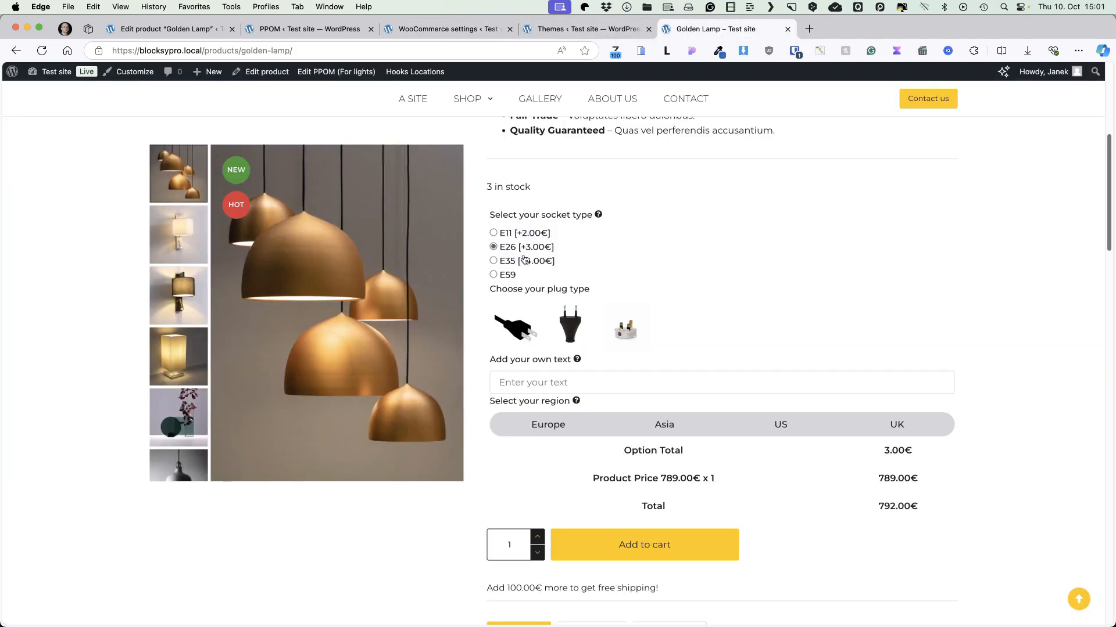
click(570, 326)
click(675, 433)
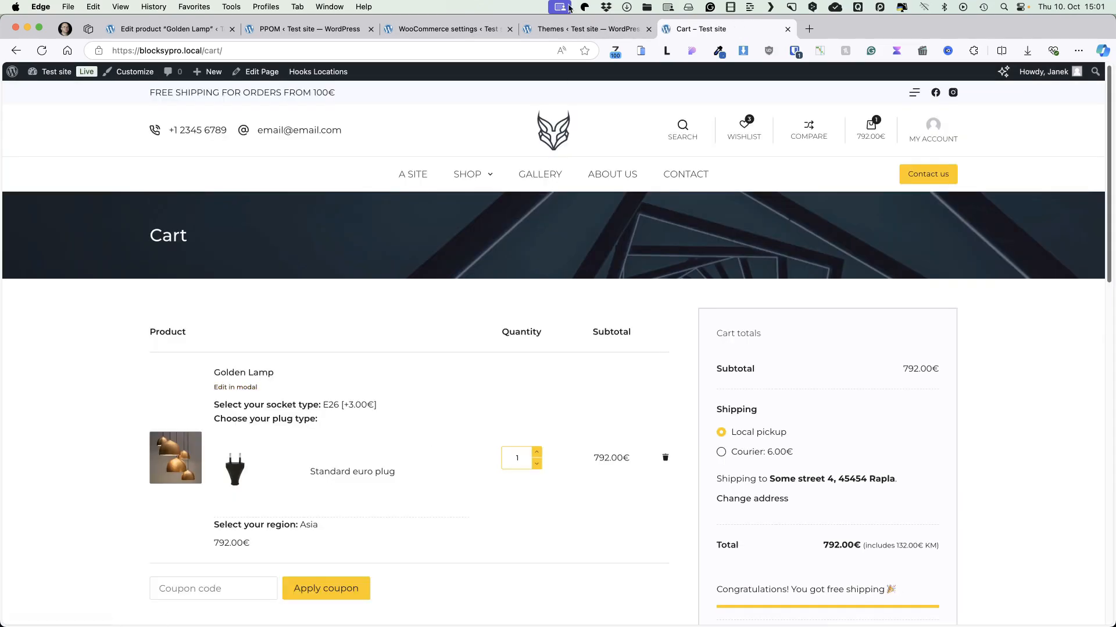
Examine the Model Button Label in the Cart Edit settings and return to the cart page.
click(472, 30)
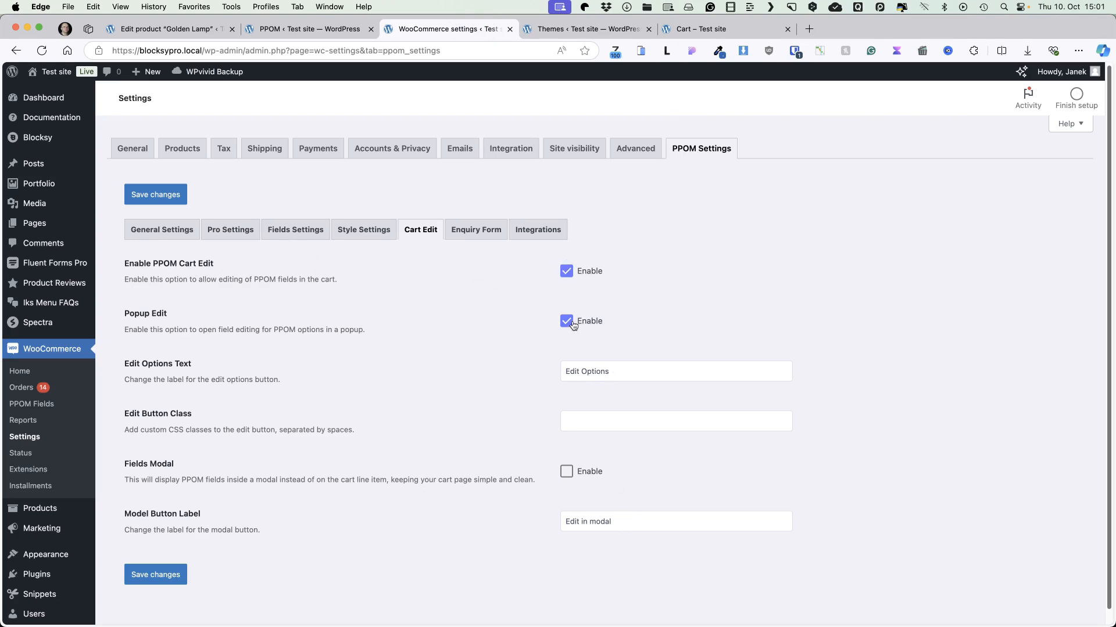
drag(627, 528, 536, 524)
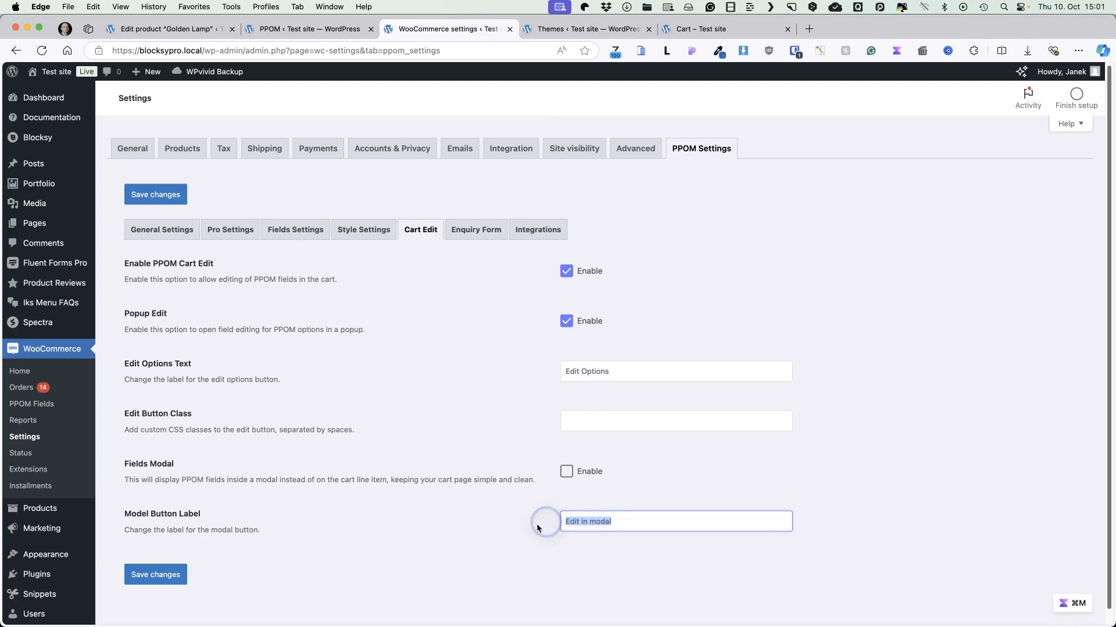
click(689, 28)
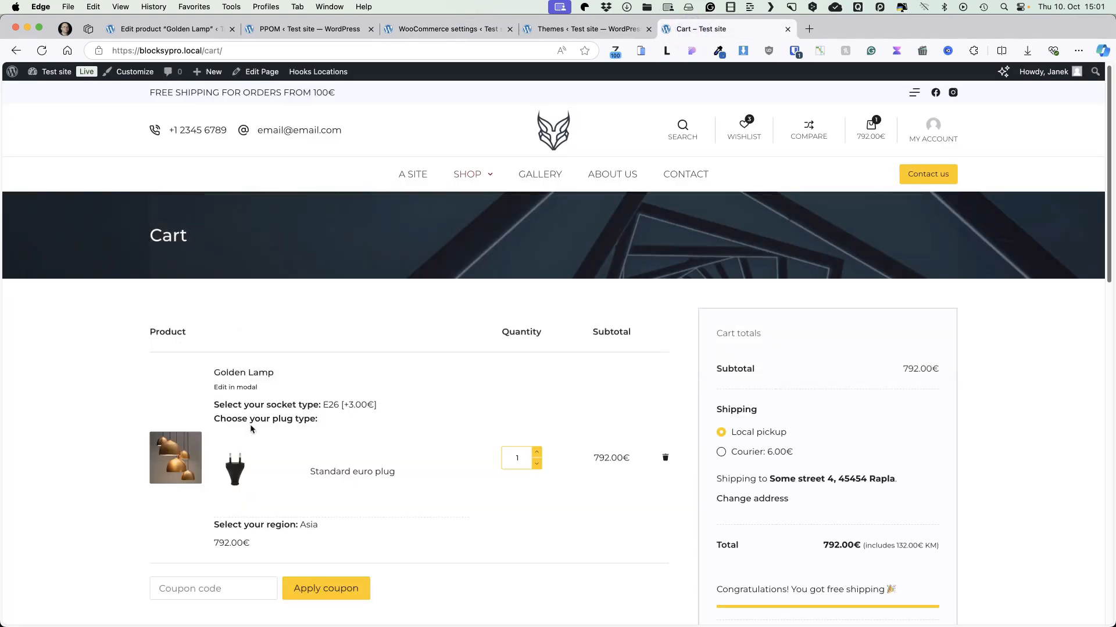
Edit the cart's Golden Lamp in its modal, choosing socket type E59 and region Asia, and update the cart.
click(244, 388)
scroll(508, 319, down, 3)
scroll(508, 319, up, 3)
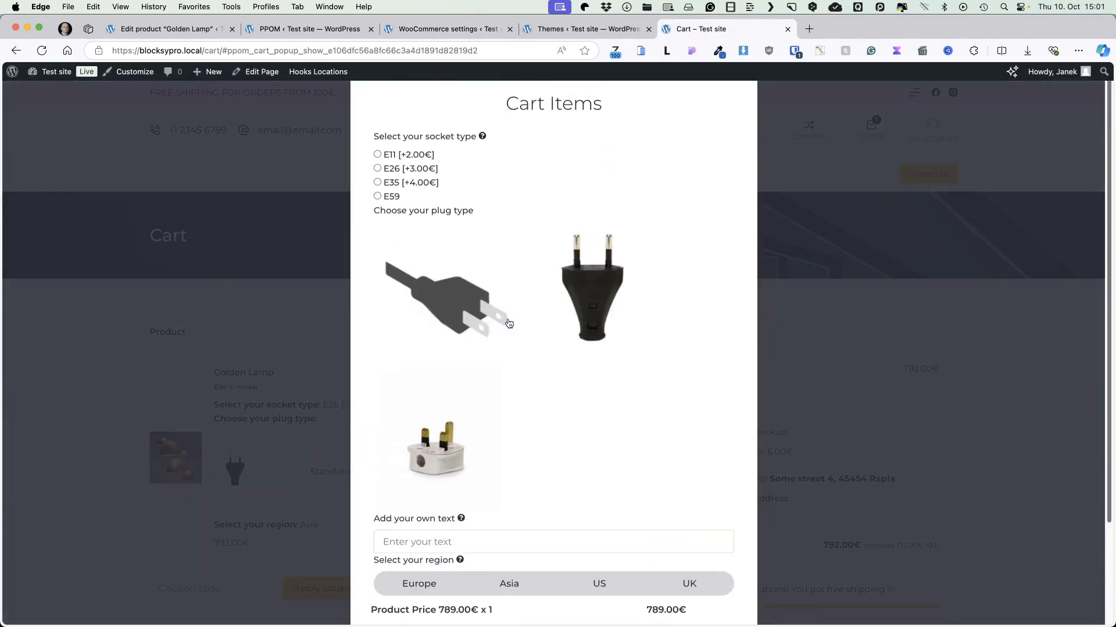
scroll(516, 454, down, 4)
click(510, 461)
scroll(500, 407, up, 3)
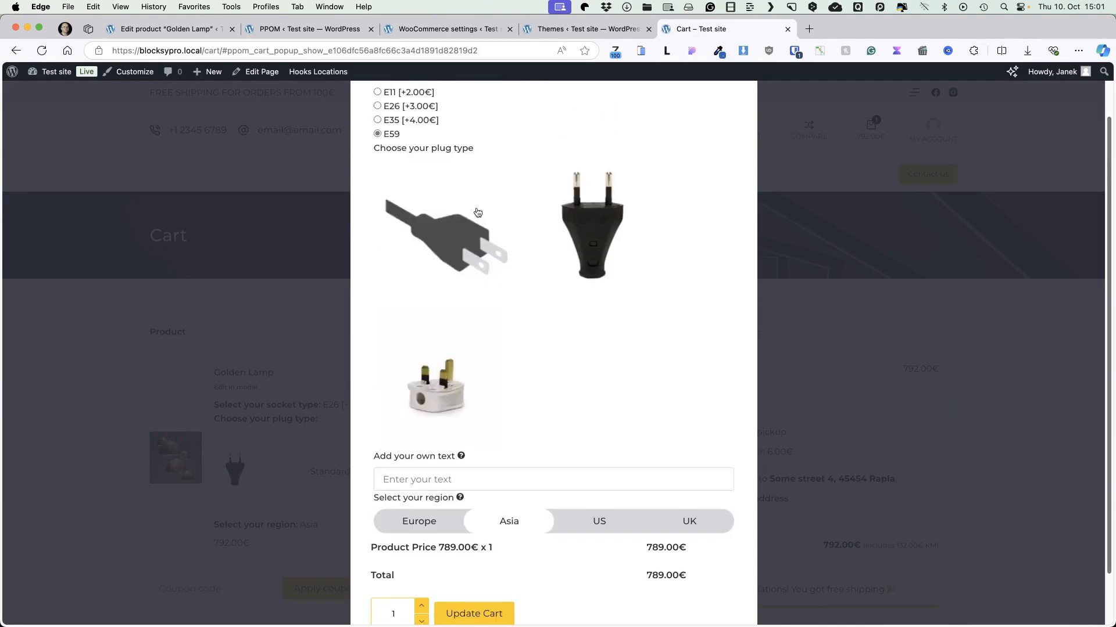
scroll(475, 261, down, 3)
click(466, 556)
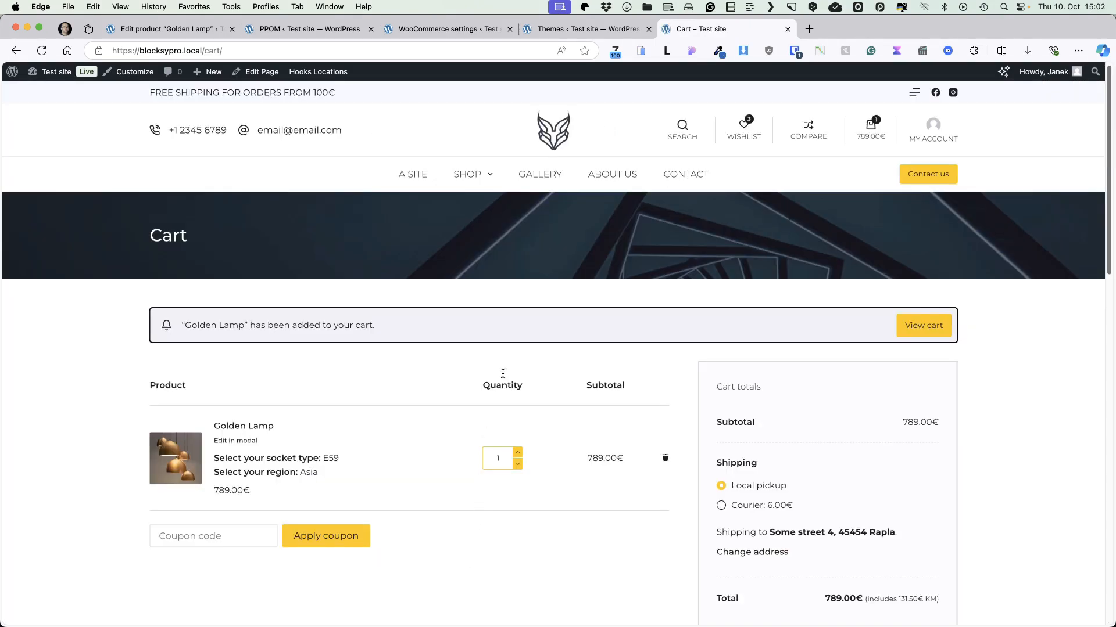
Set the Button Title in the PPOM Enquiry Form settings to "Sen us an enquiry" and save the changes.
key(ctrl+shift+Tab)
key(ctrl+shift+Tab)
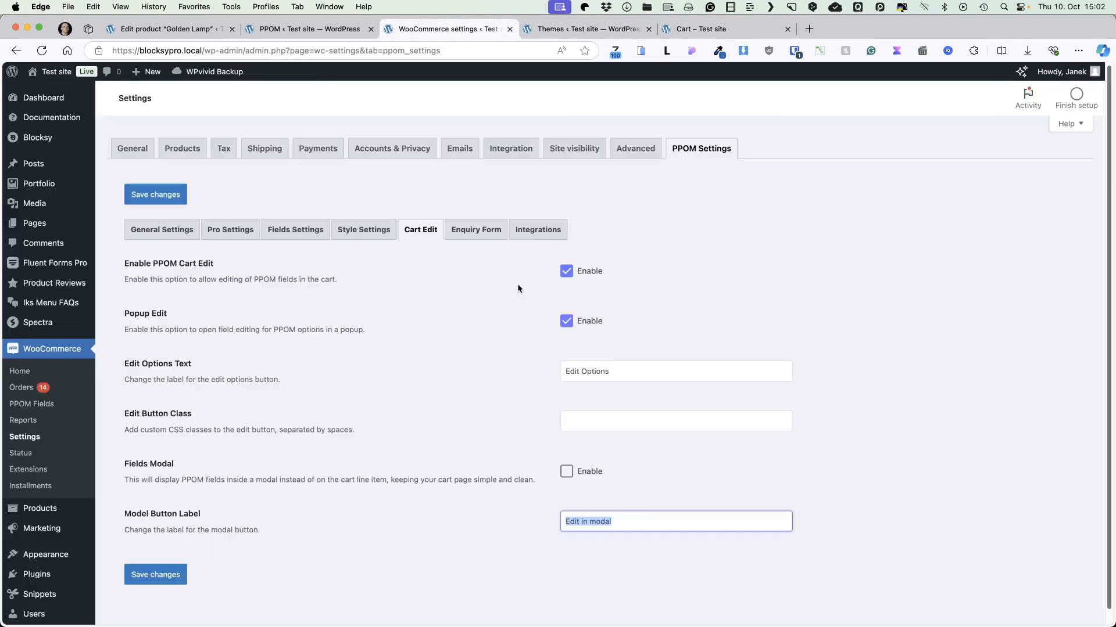
click(485, 232)
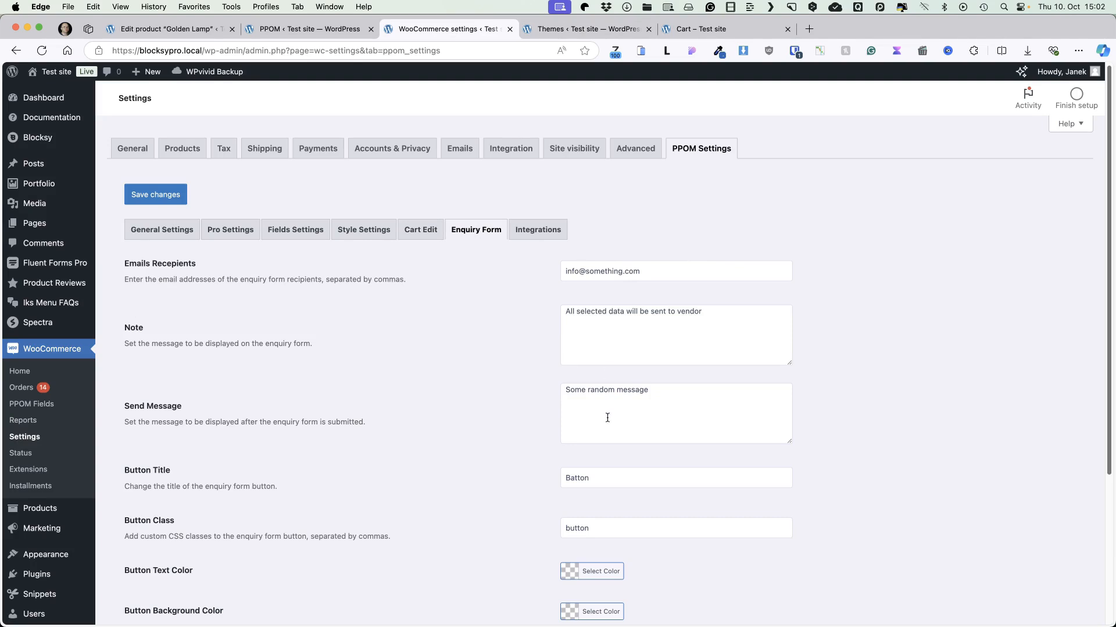
click(607, 390)
key(Tab)
text(En)
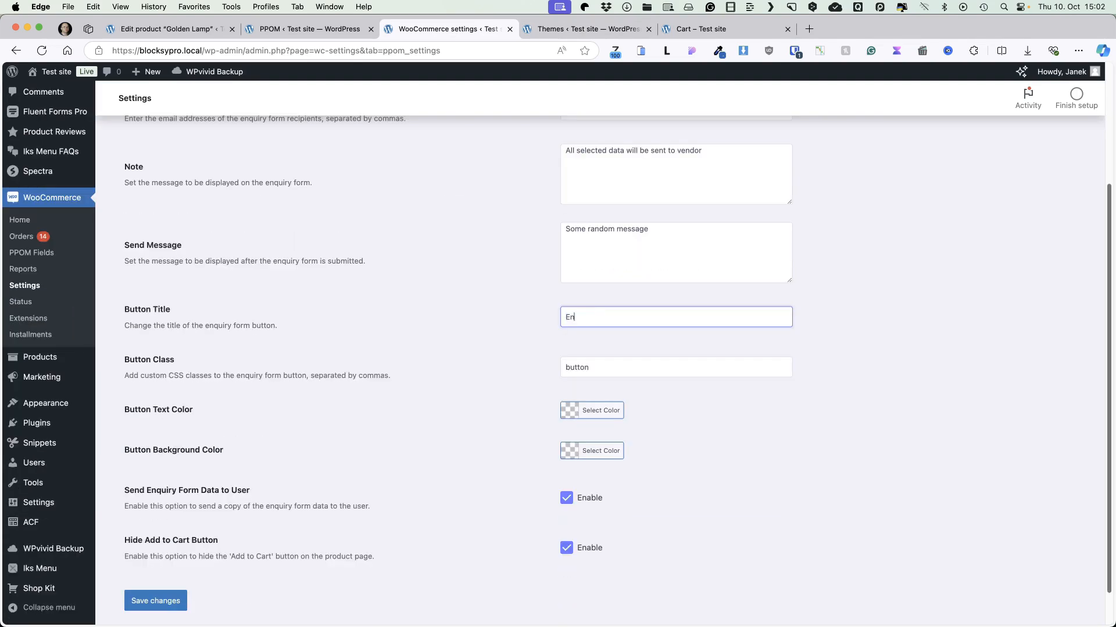
key(super+z)
text(Sen us an enquiry)
scroll(592, 366, down, 2)
click(185, 560)
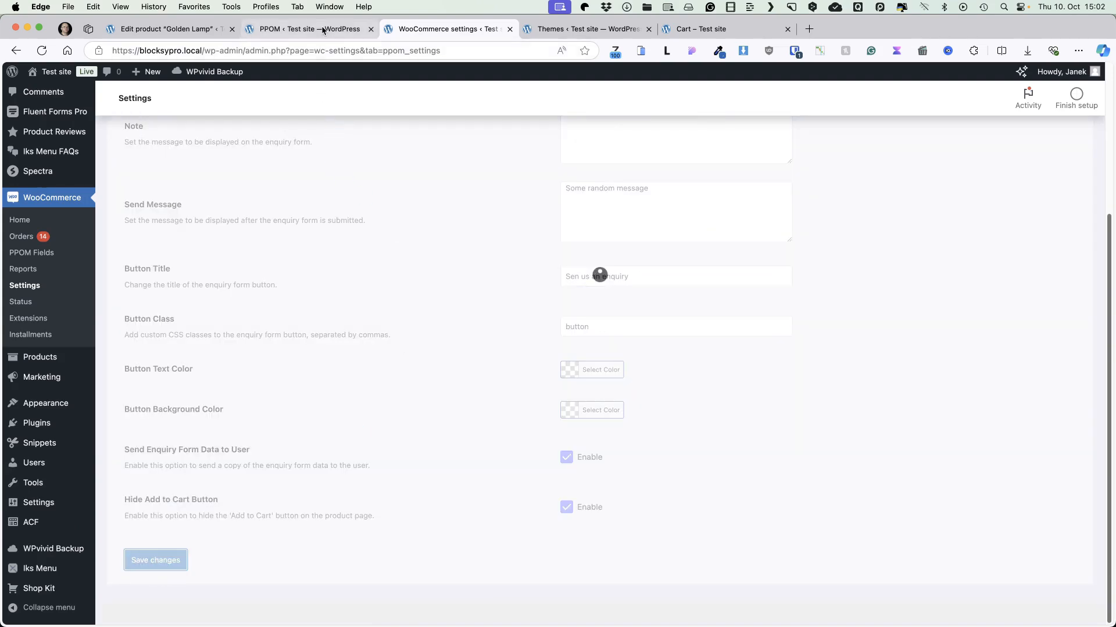
Look at the Golden Lamp's PPOM Fields product data, and open its product page from the cart.
click(186, 29)
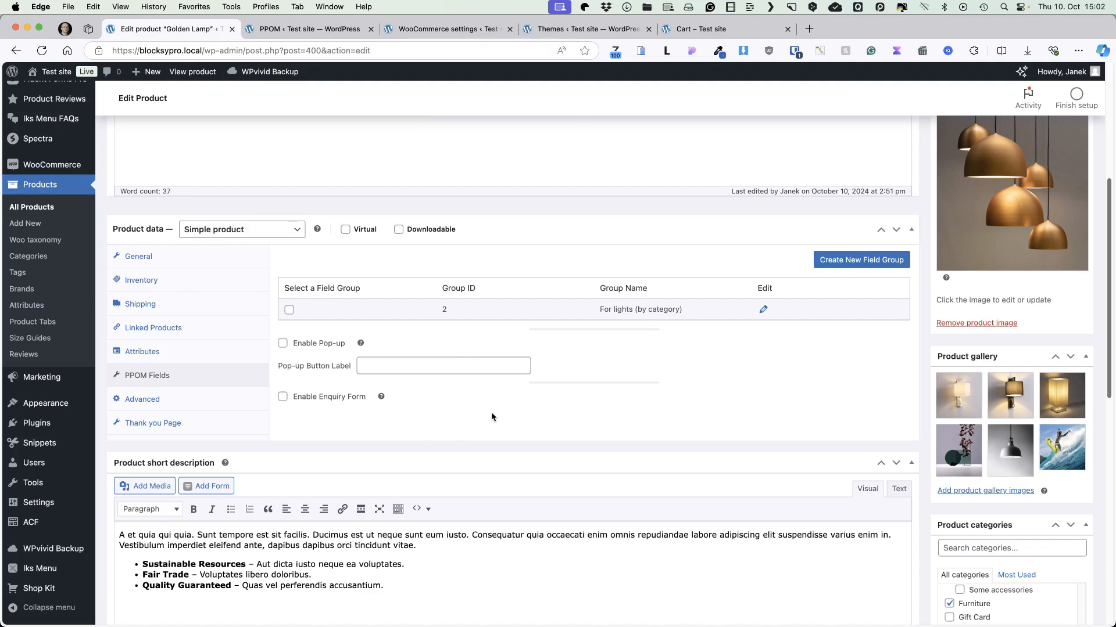
click(724, 29)
click(249, 428)
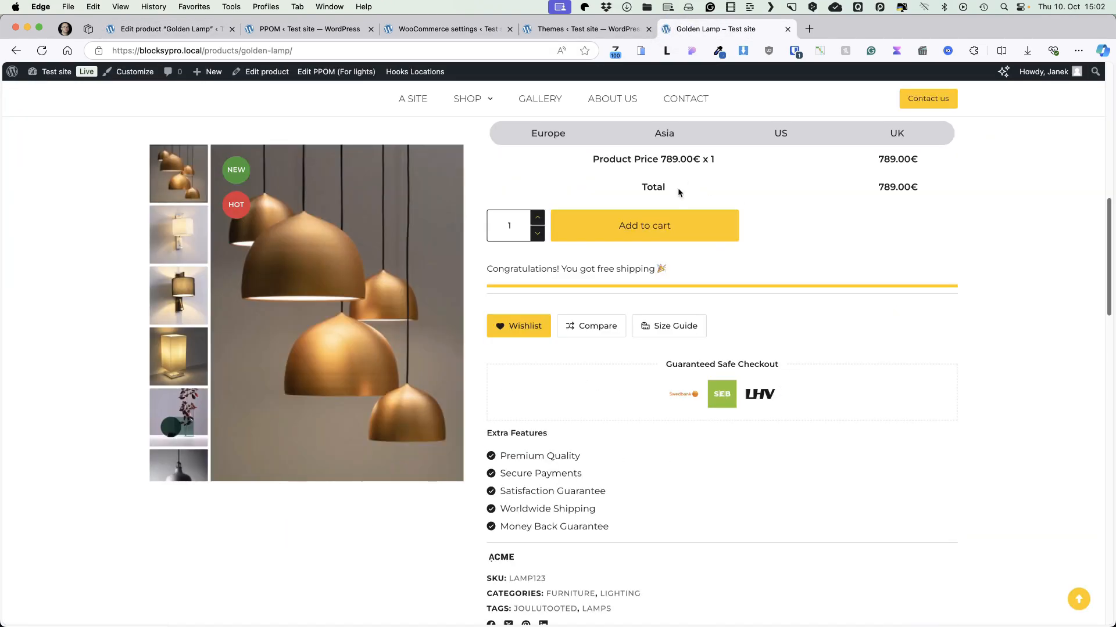
Turn on Enable Enquiry Form in the Golden Lamp's PPOM Fields product data and update the product.
click(168, 29)
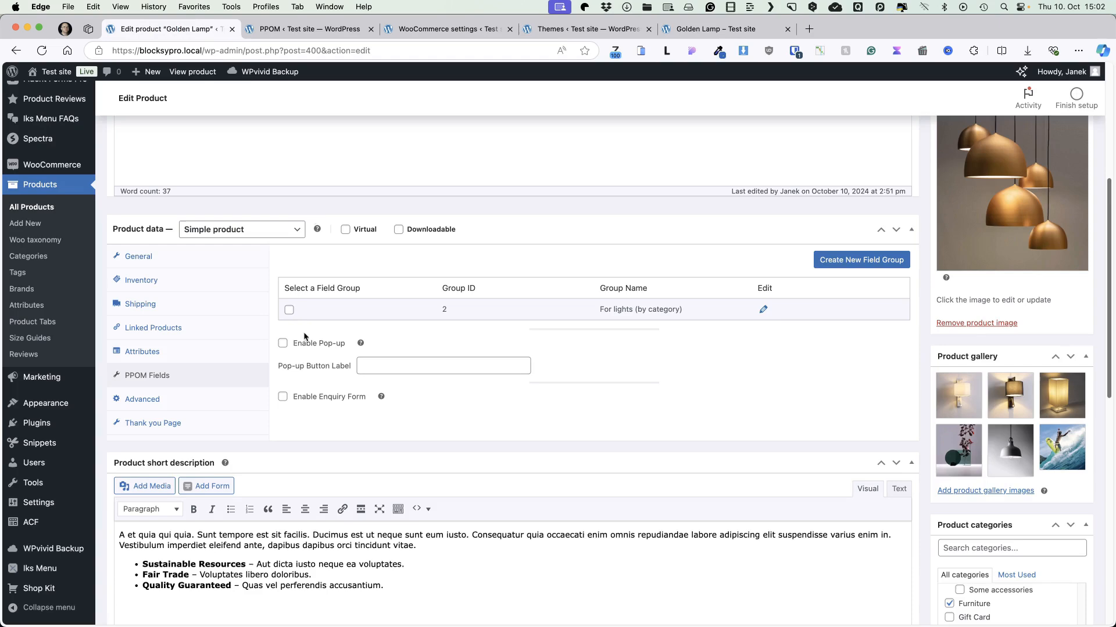
click(283, 397)
scroll(865, 351, up, 10)
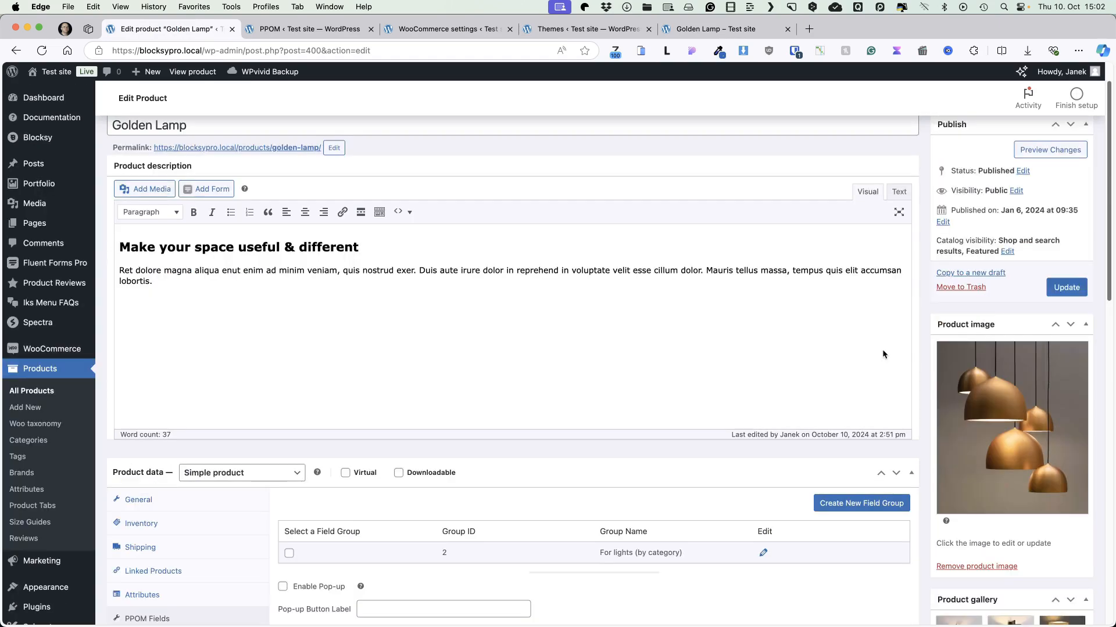
click(1067, 302)
Reload the Golden Lamp page, open its enquiry form popup and close it again.
click(716, 32)
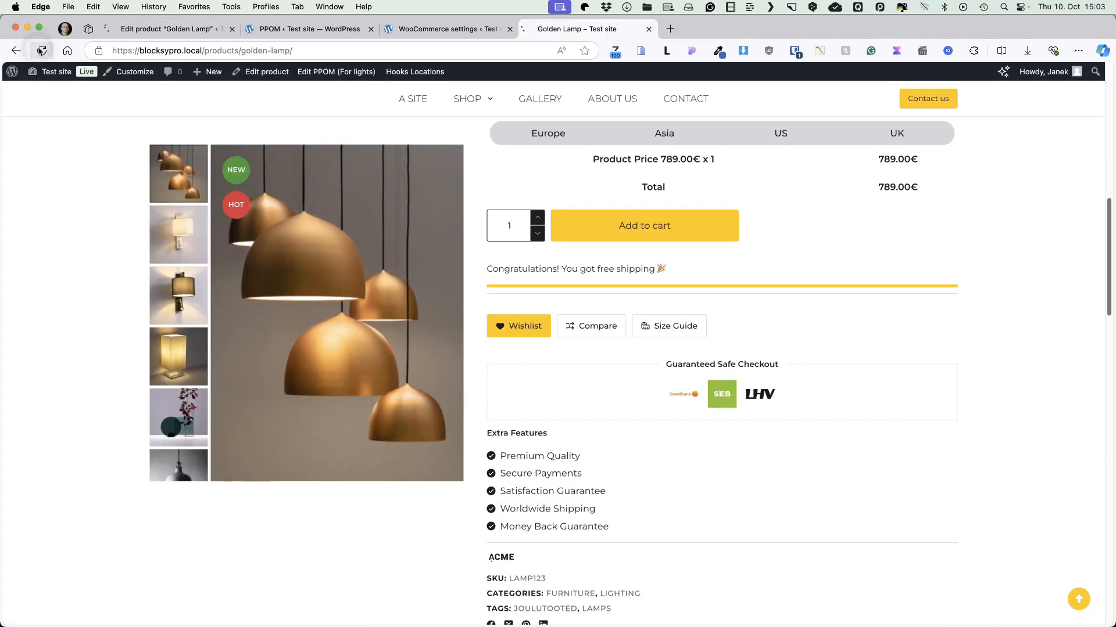
click(40, 51)
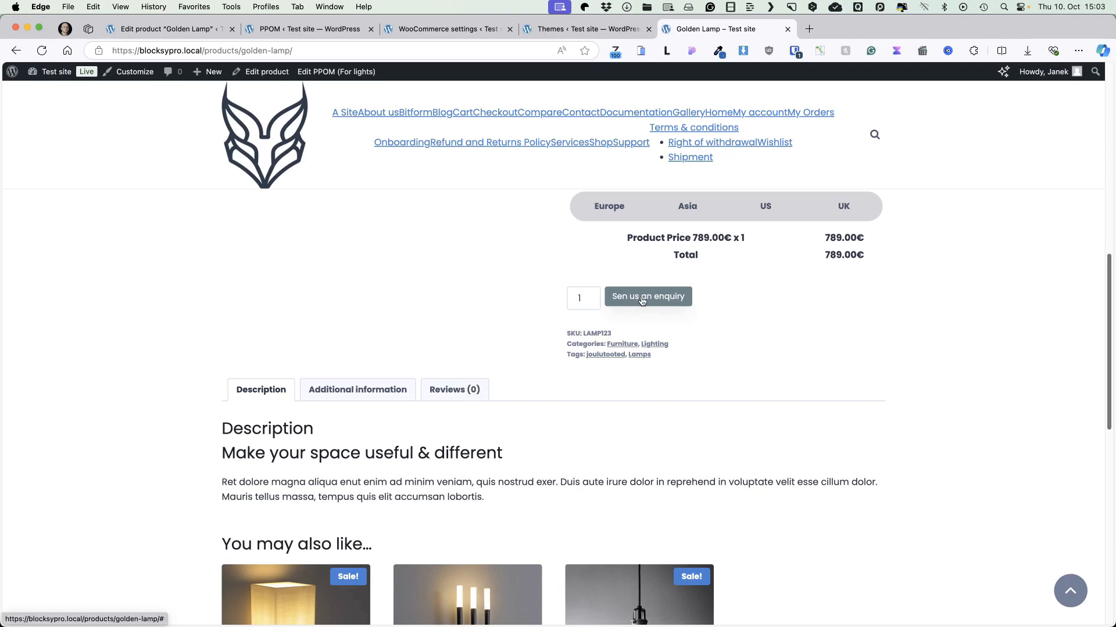
click(646, 298)
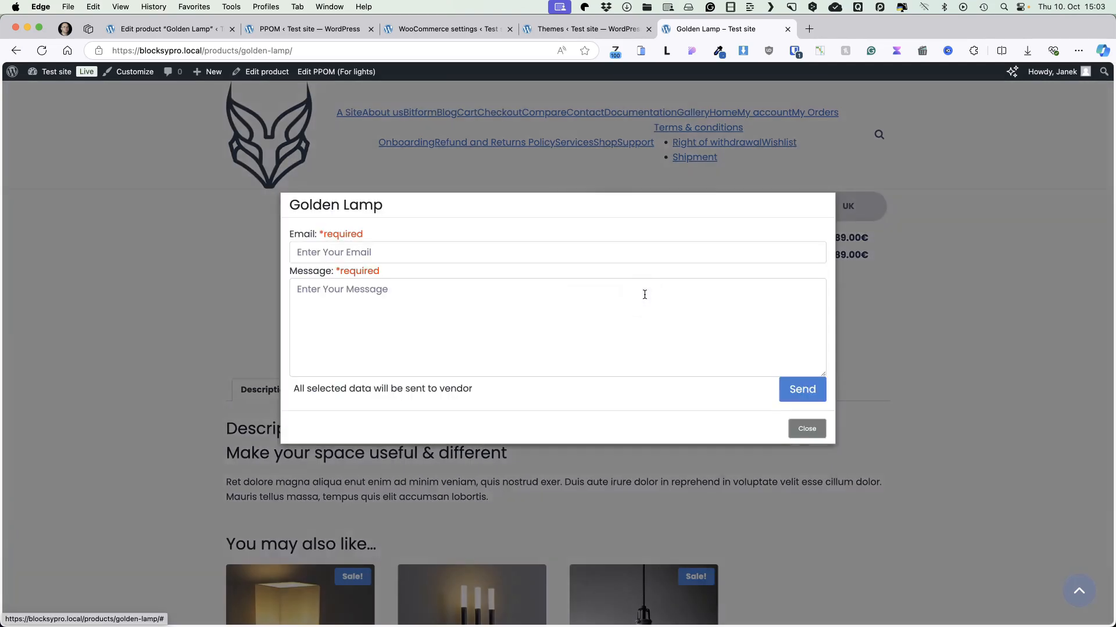
click(817, 432)
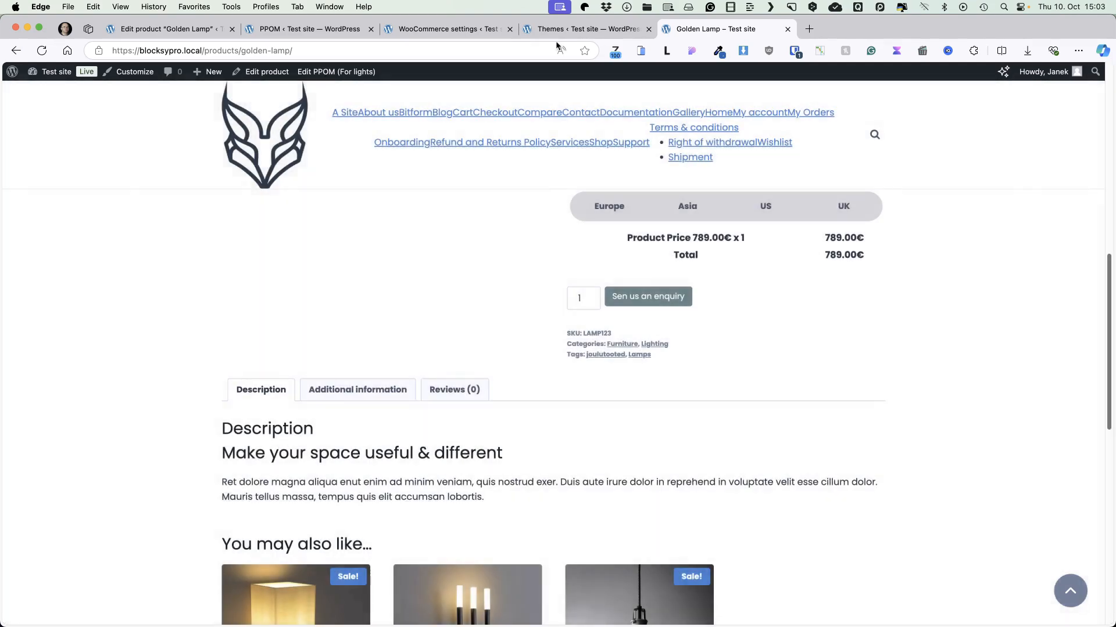
Turn off Hide Add to Cart Button in the PPOM Enquiry Form settings and save the changes.
click(443, 29)
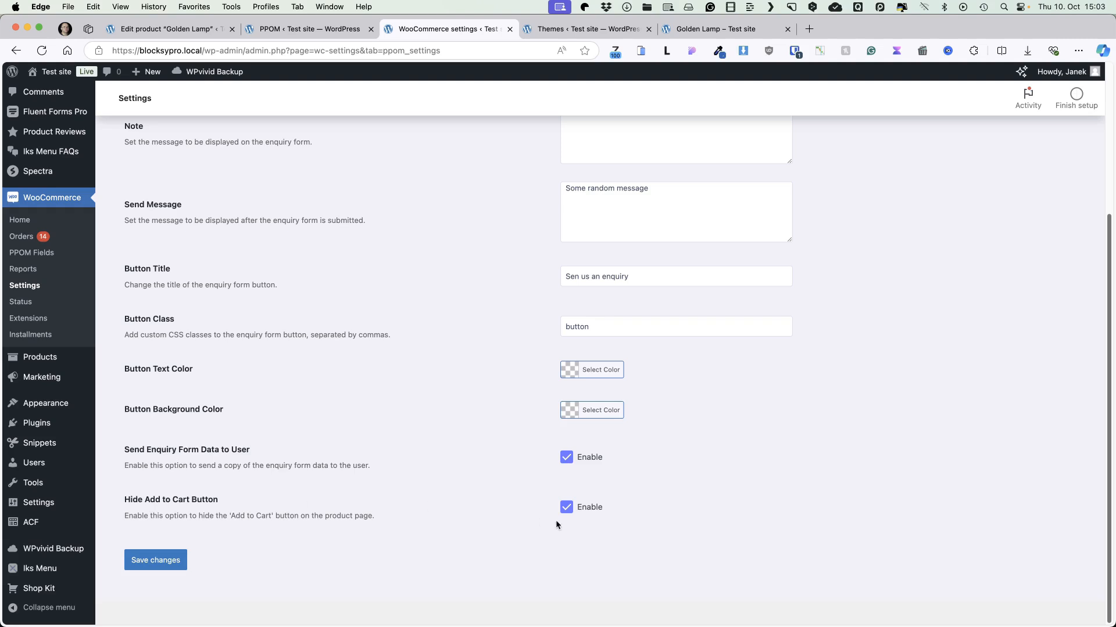
click(565, 508)
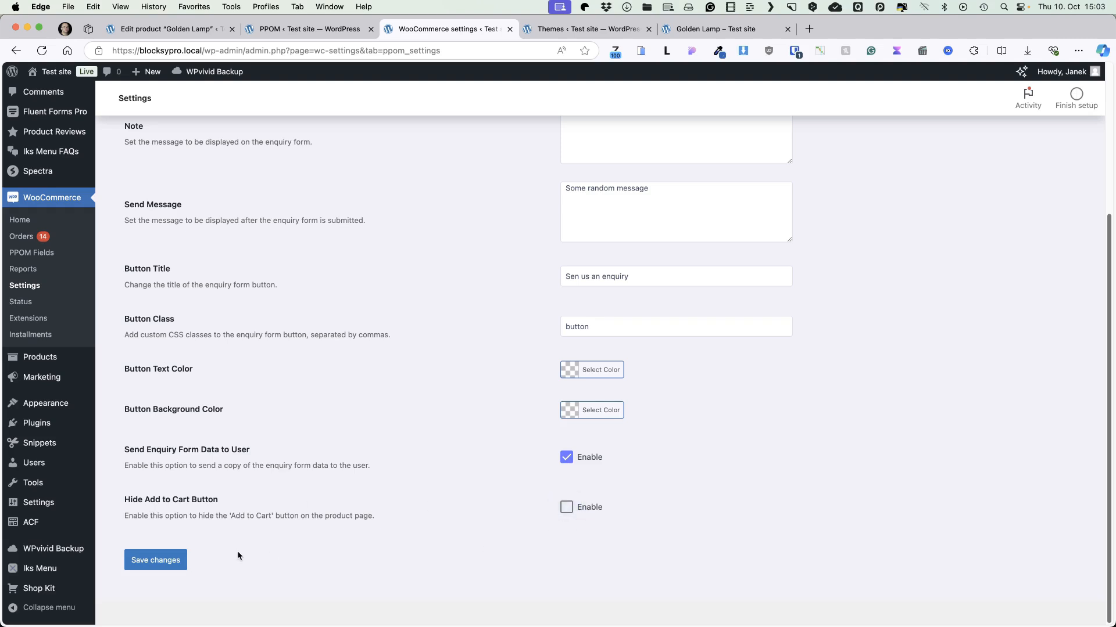
click(156, 561)
Reload the Golden Lamp product page and check the enquiry form popup beside the add-to-cart option.
click(716, 29)
click(41, 50)
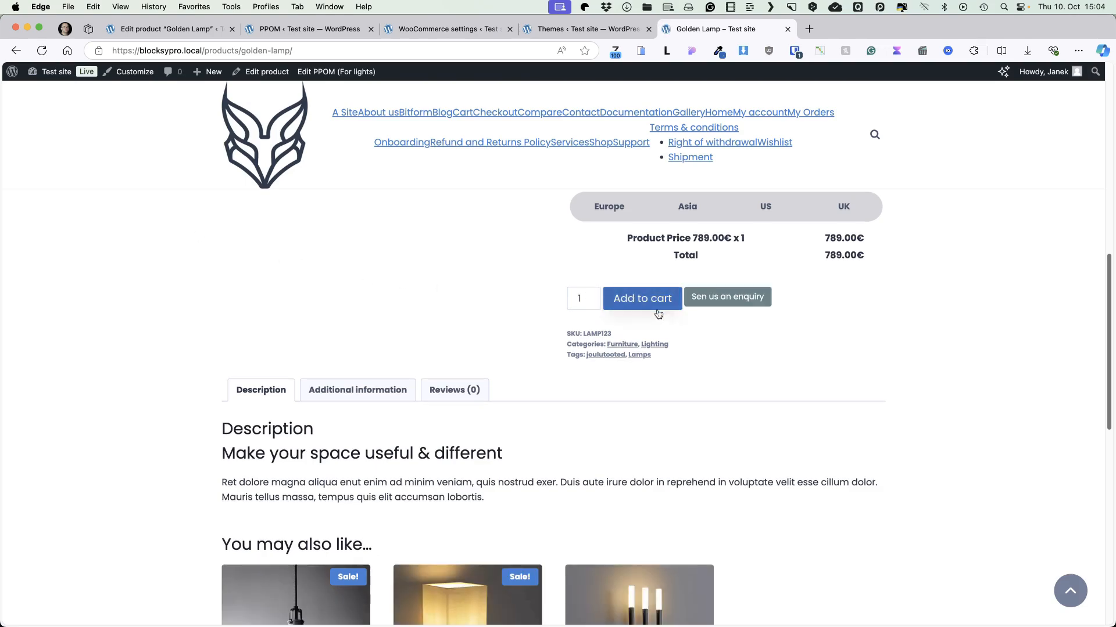
click(736, 299)
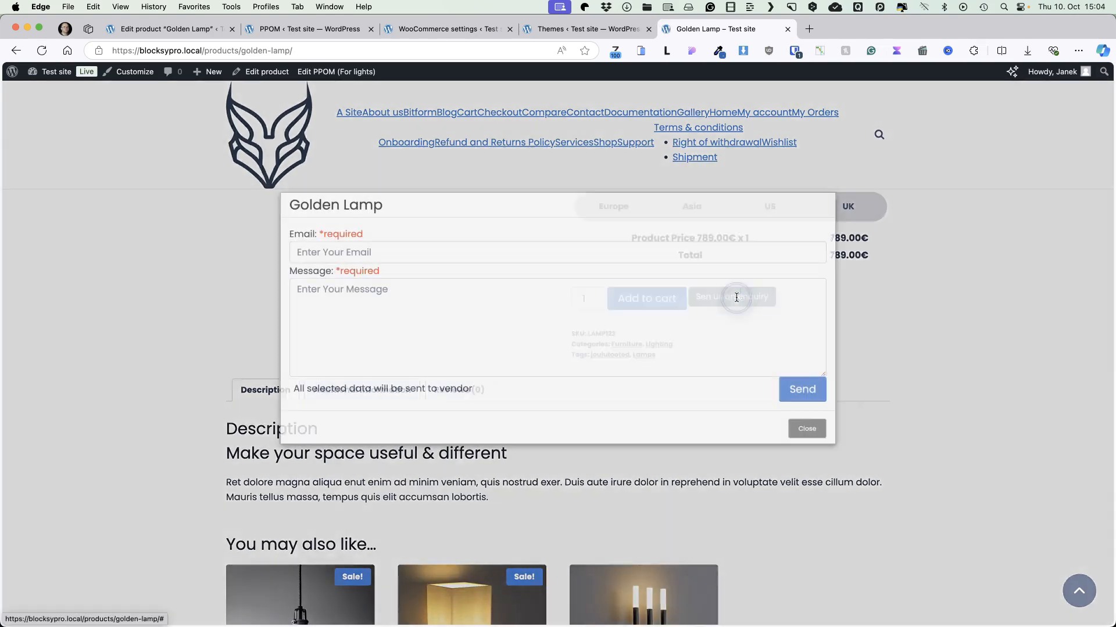
Configure the Golden Lamp with socket type E26, the Standard US and Asia plug, the custom text "Some text" and the US region.
scroll(834, 341, up, 4)
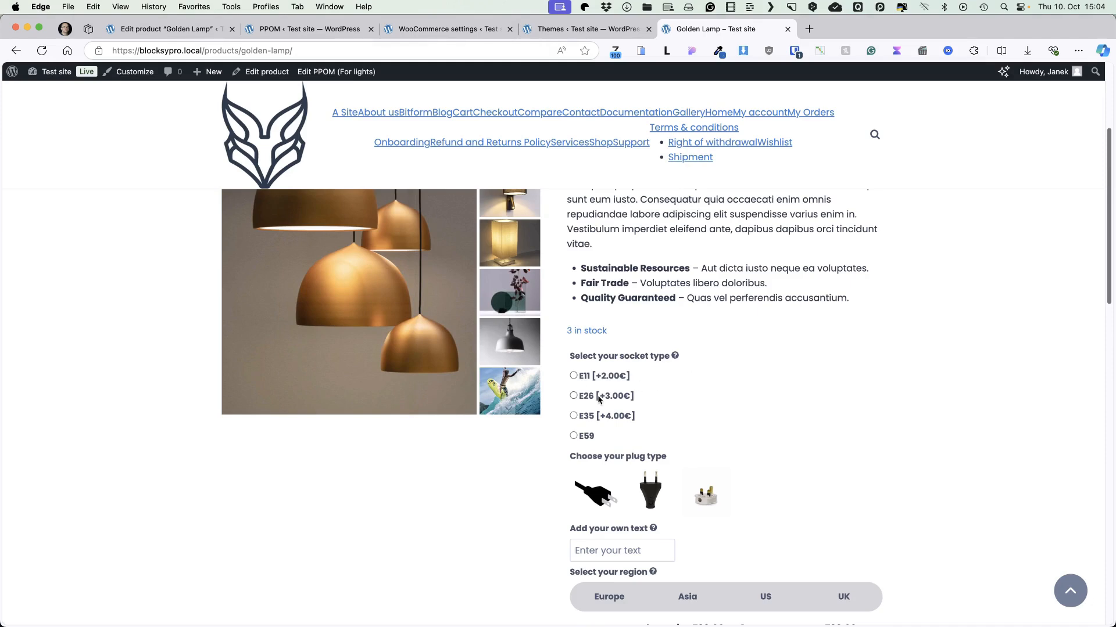
click(597, 396)
click(595, 491)
scroll(596, 491, down, 4)
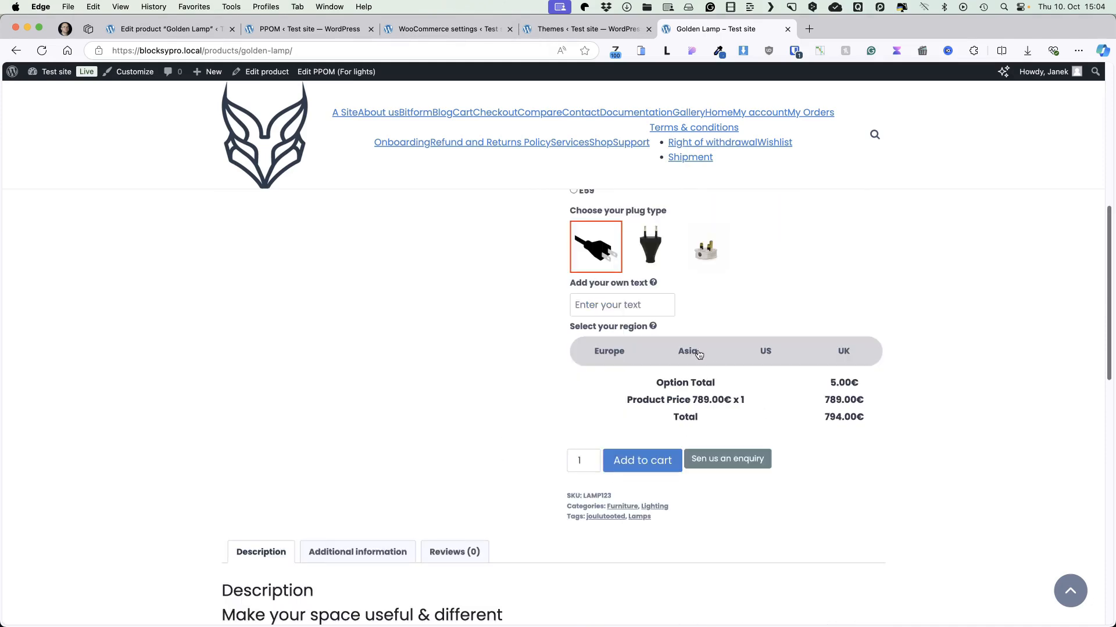
click(620, 307)
text(Some text)
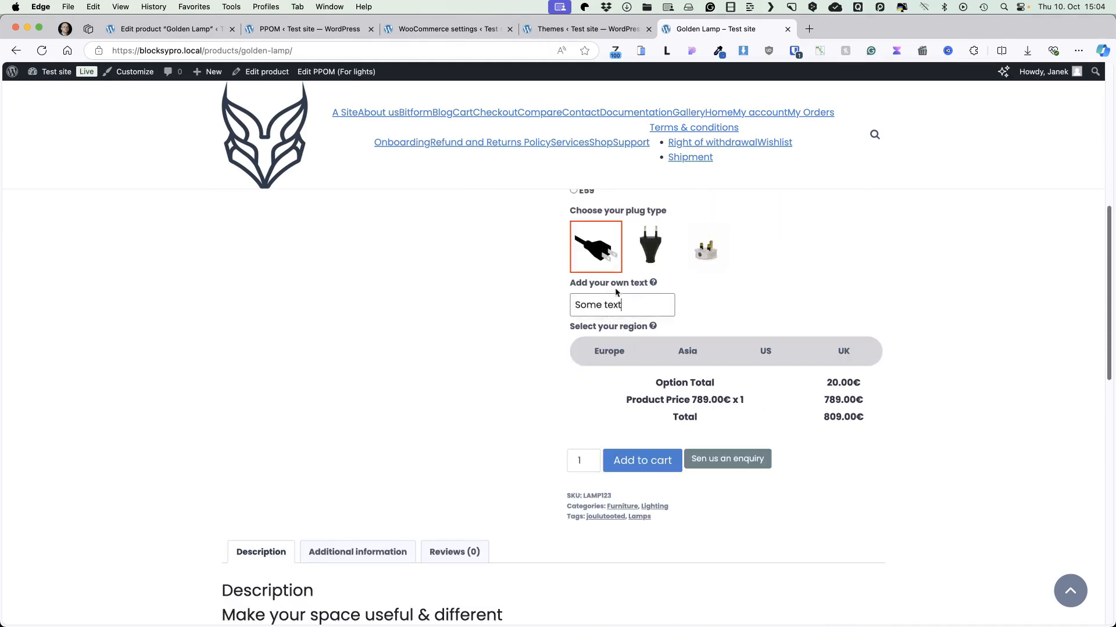
click(767, 355)
Send a Golden Lamp enquiry with the customer's email and the message "Some info", and close the form.
scroll(726, 302, down, 3)
click(725, 295)
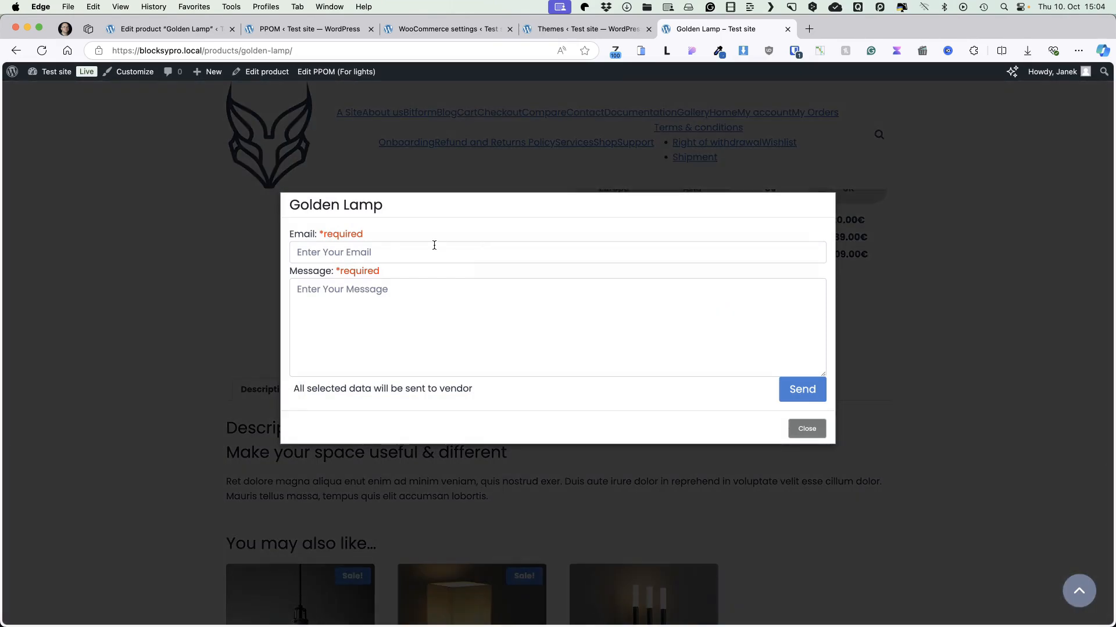
click(374, 252)
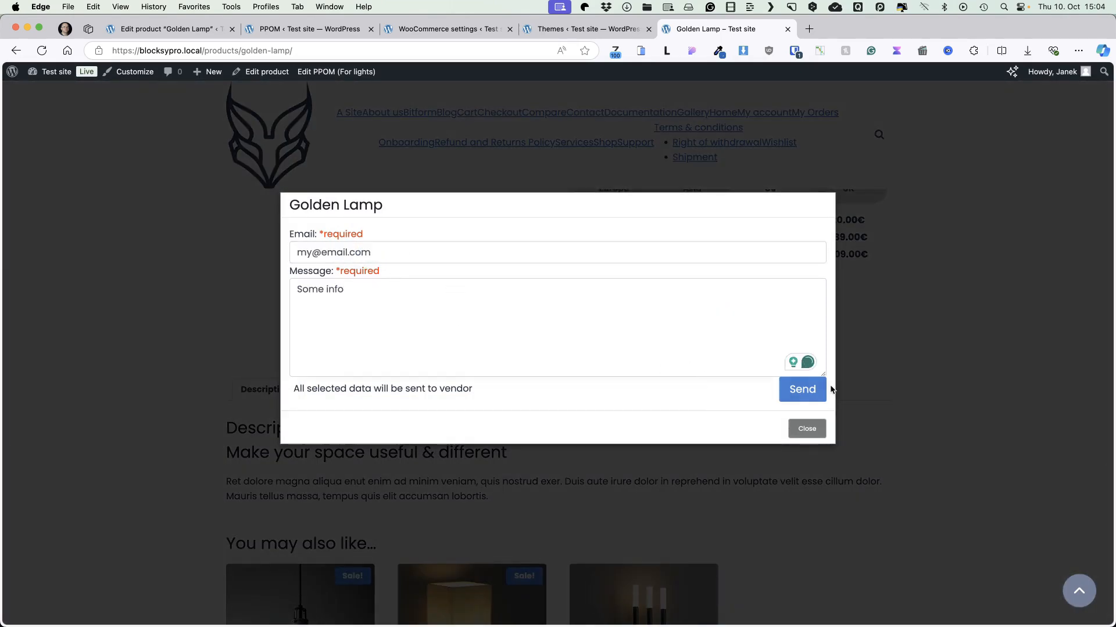
click(802, 389)
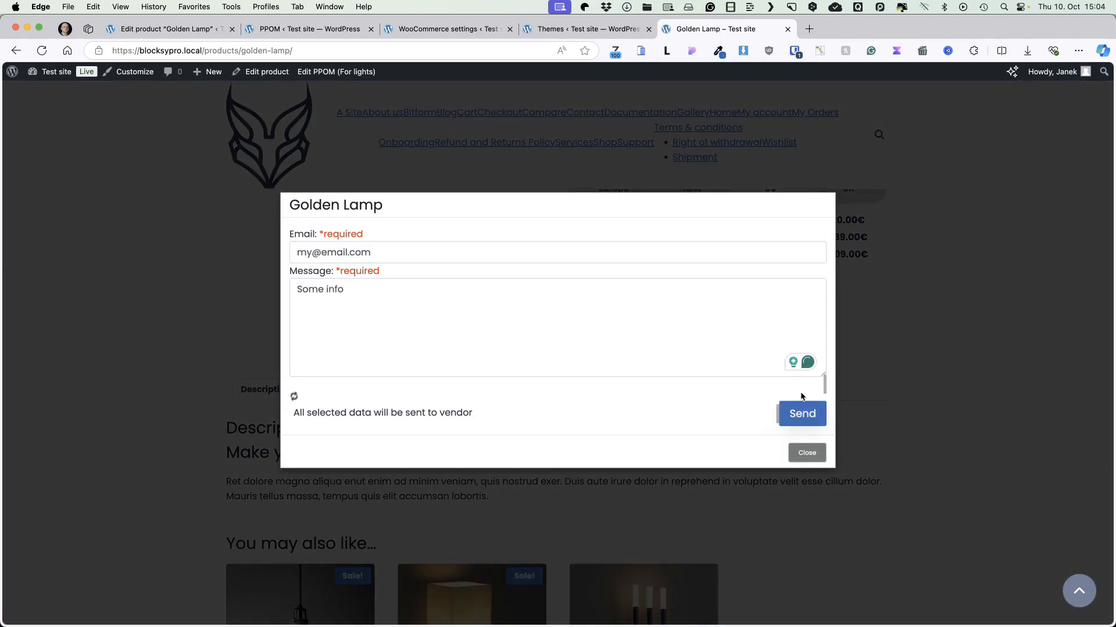
click(801, 430)
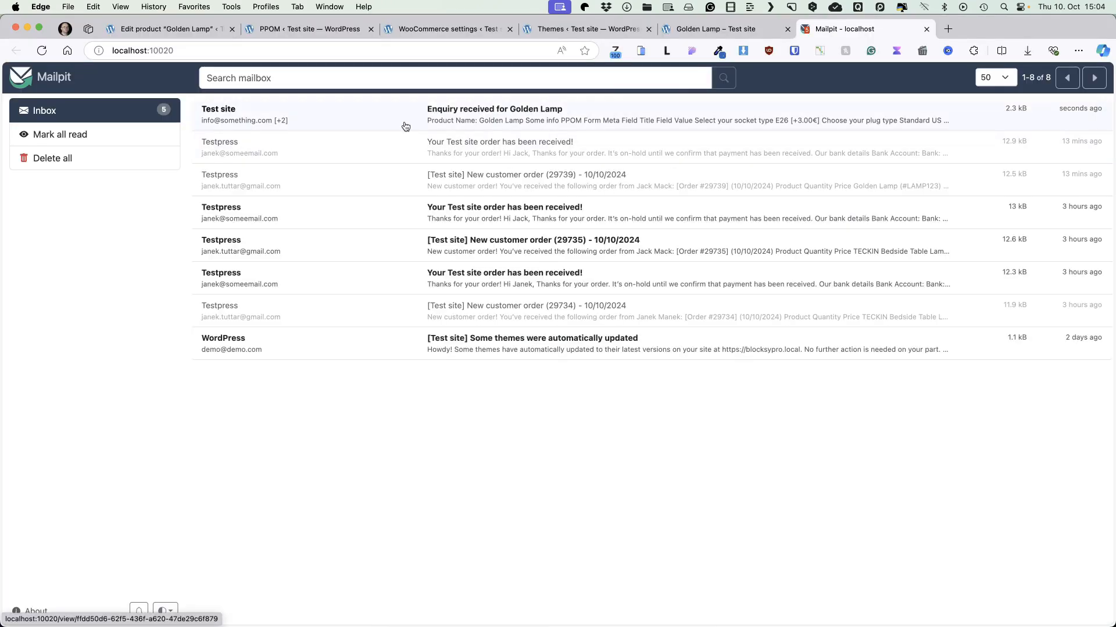
Open the "Enquiry received for Golden Lamp" email in Mailpit and examine the submitted product options.
click(510, 115)
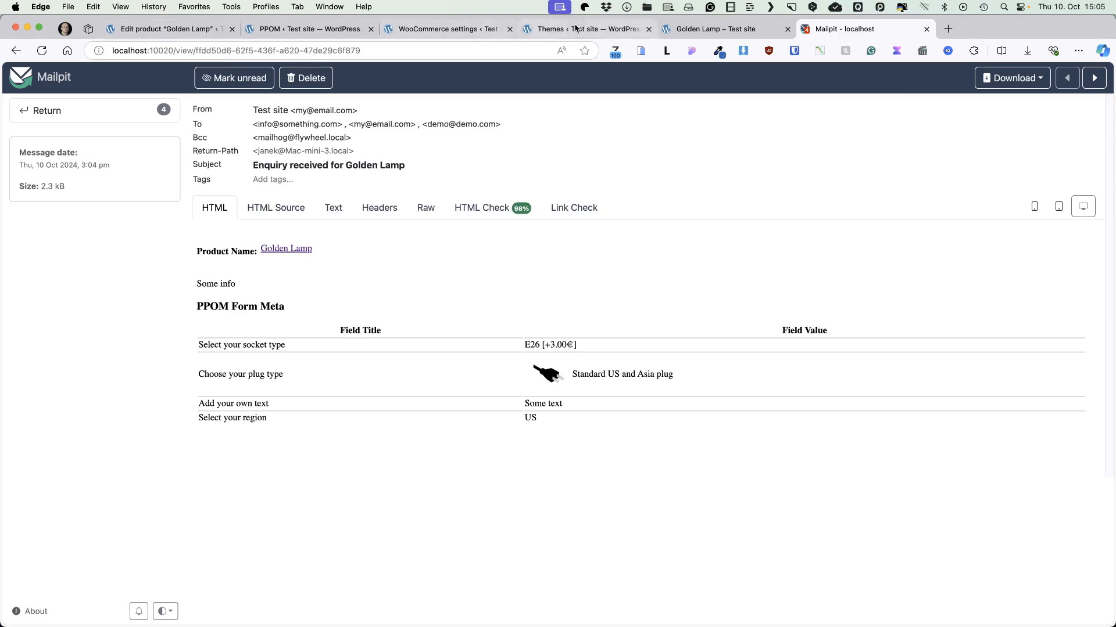
Return to the PPOM settings in WooCommerce and review the REST API and WCFM Vendors options under Integrations.
click(447, 28)
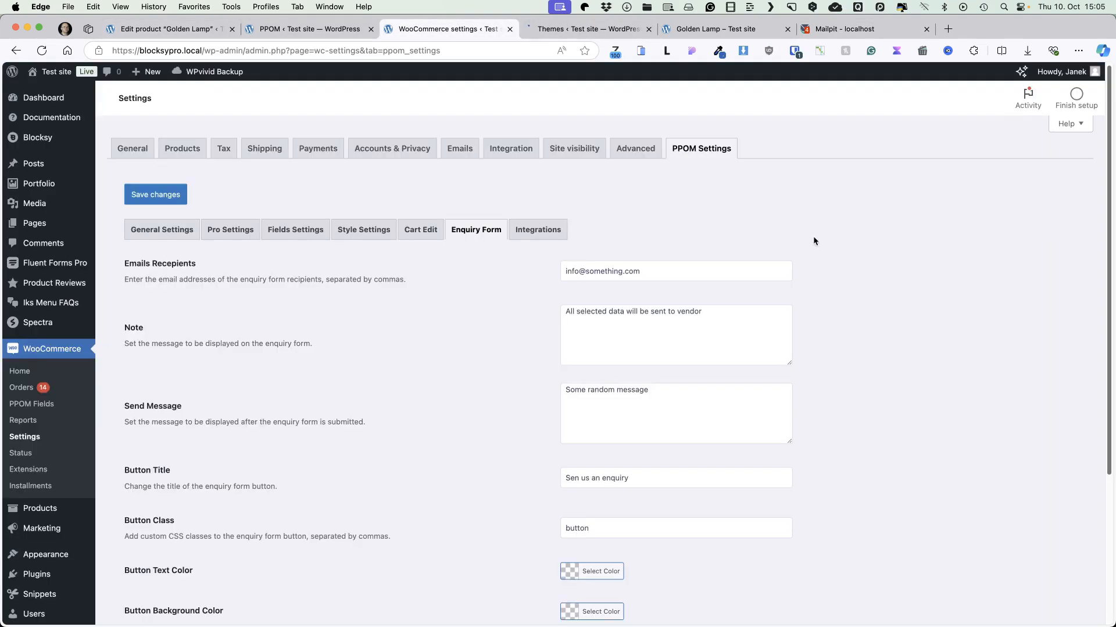
click(539, 230)
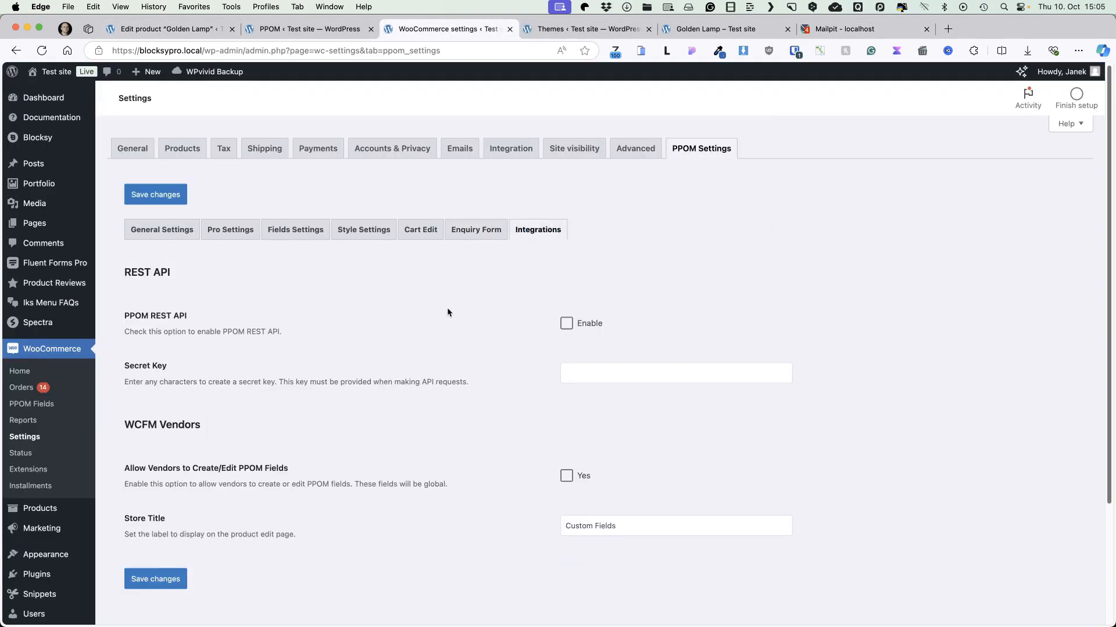
scroll(539, 380, down, 2)
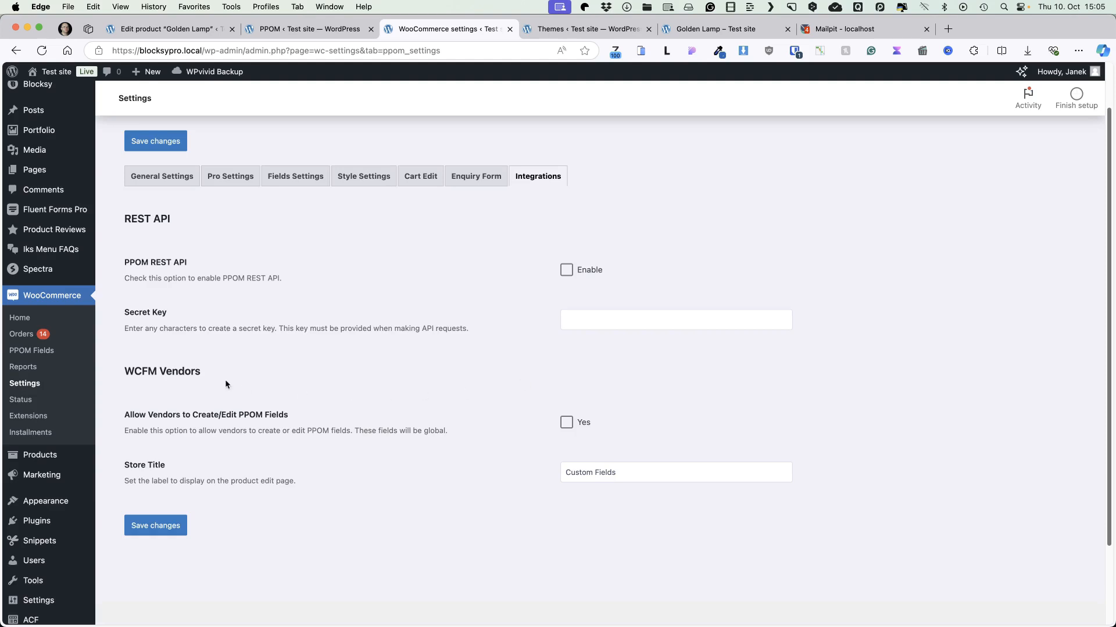